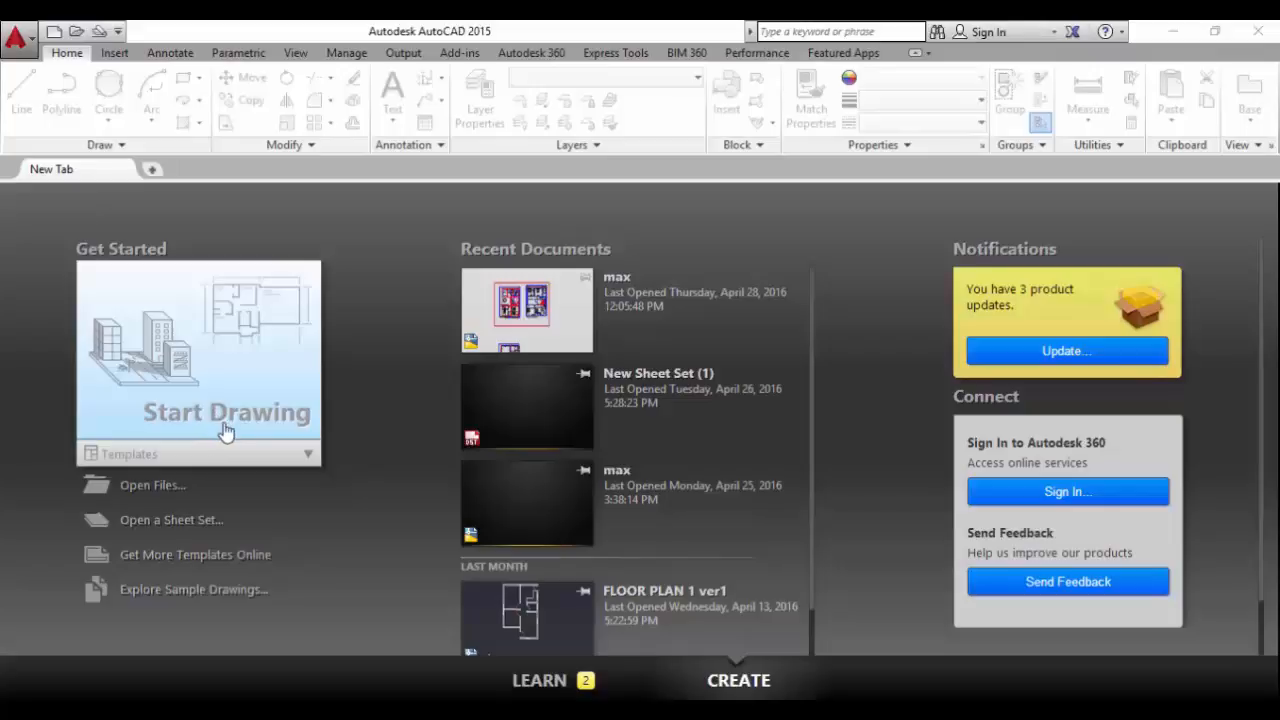
Start a new drawing, view its Layout1 sheet, and return to model space.
{"action": "left_click", "coordinate": [260, 422]}
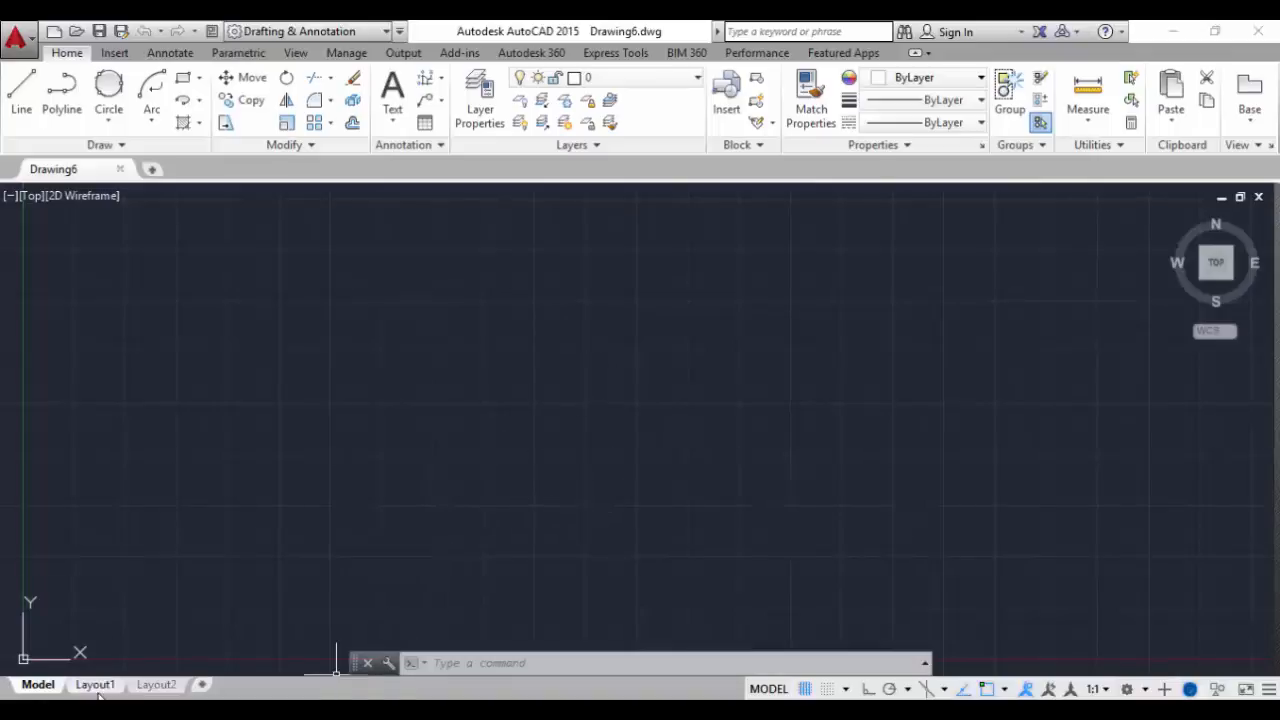
{"action": "mouse_move", "coordinate": [97, 695]}
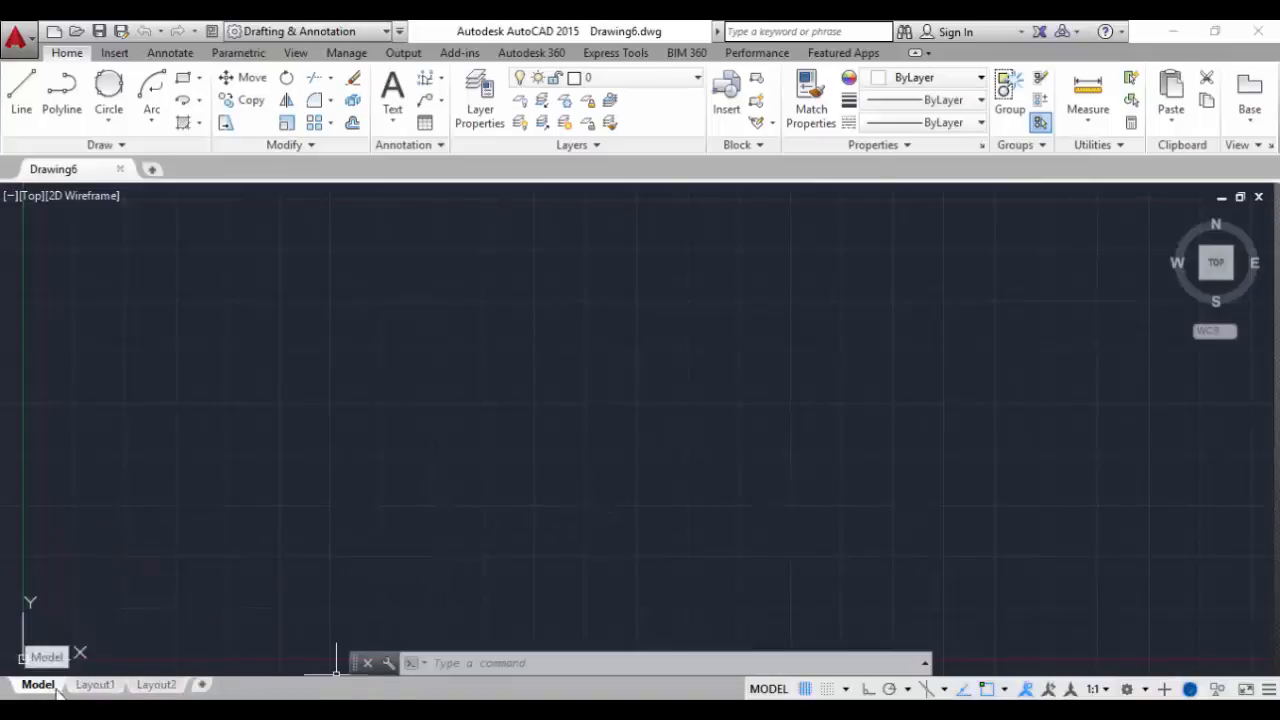
{"action": "left_click", "coordinate": [105, 688]}
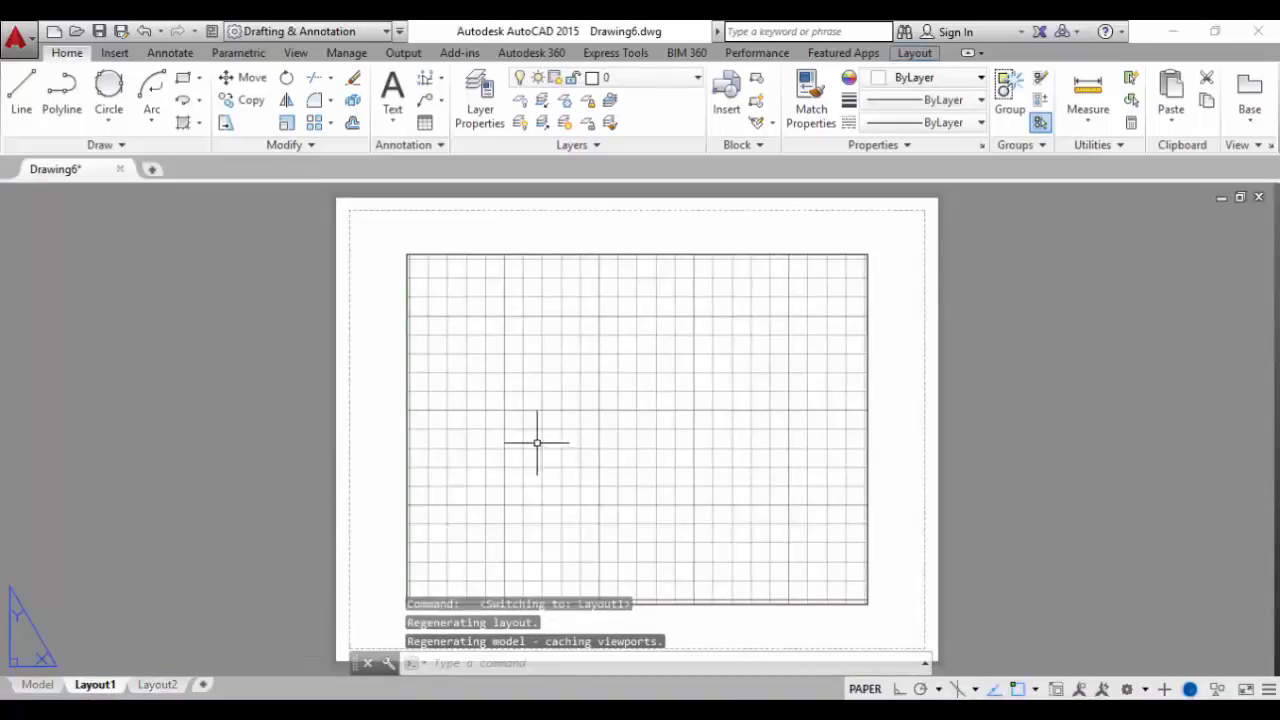
{"action": "left_click", "coordinate": [38, 686]}
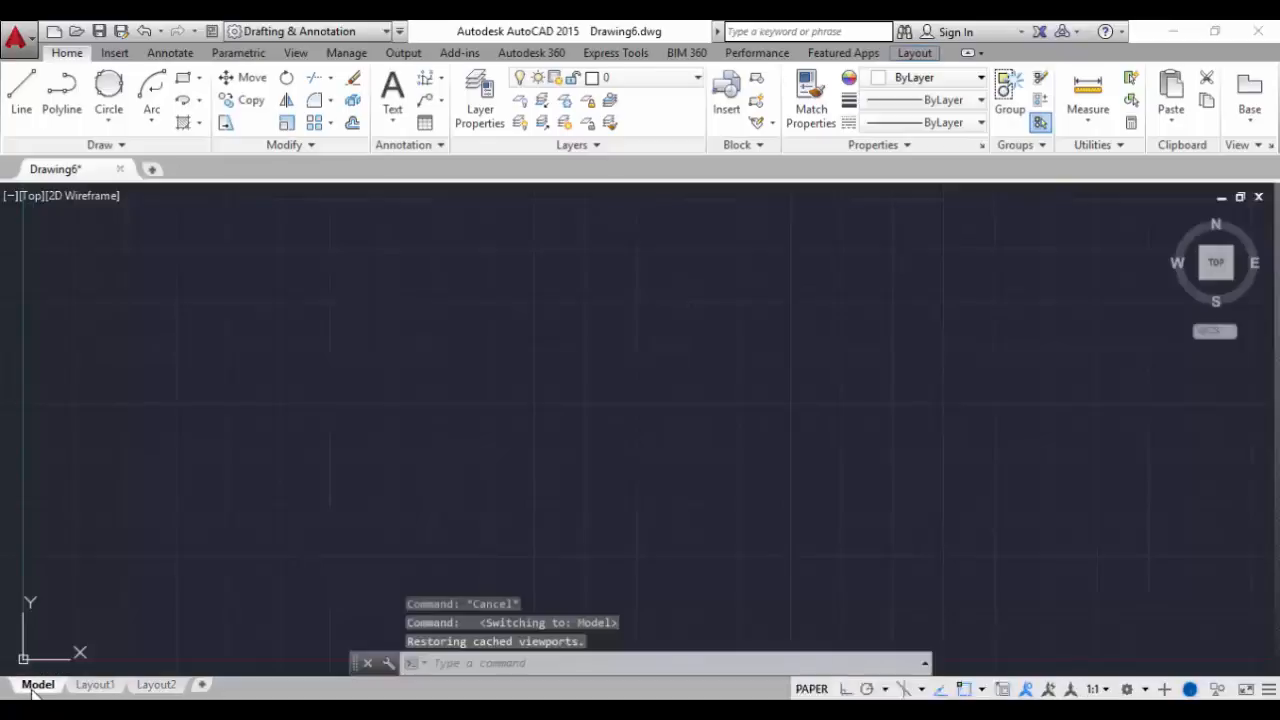
{"action": "left_click", "coordinate": [97, 686]}
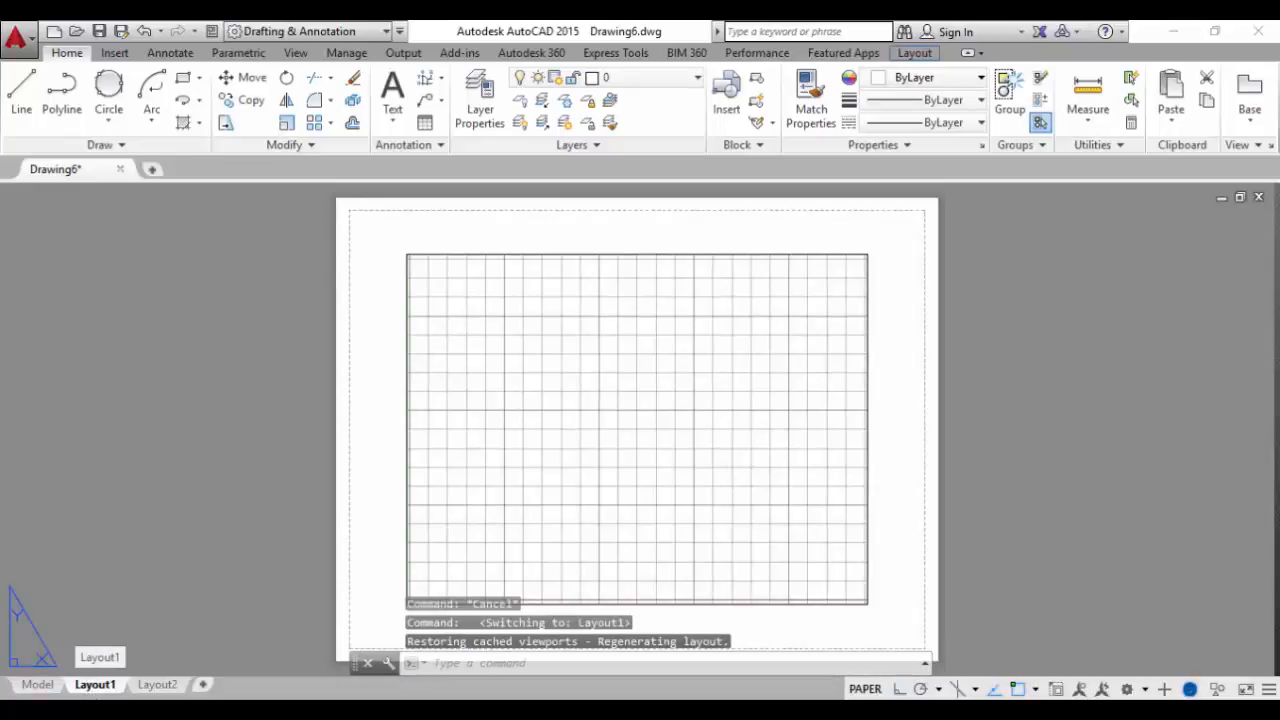
{"action": "left_click", "coordinate": [38, 684]}
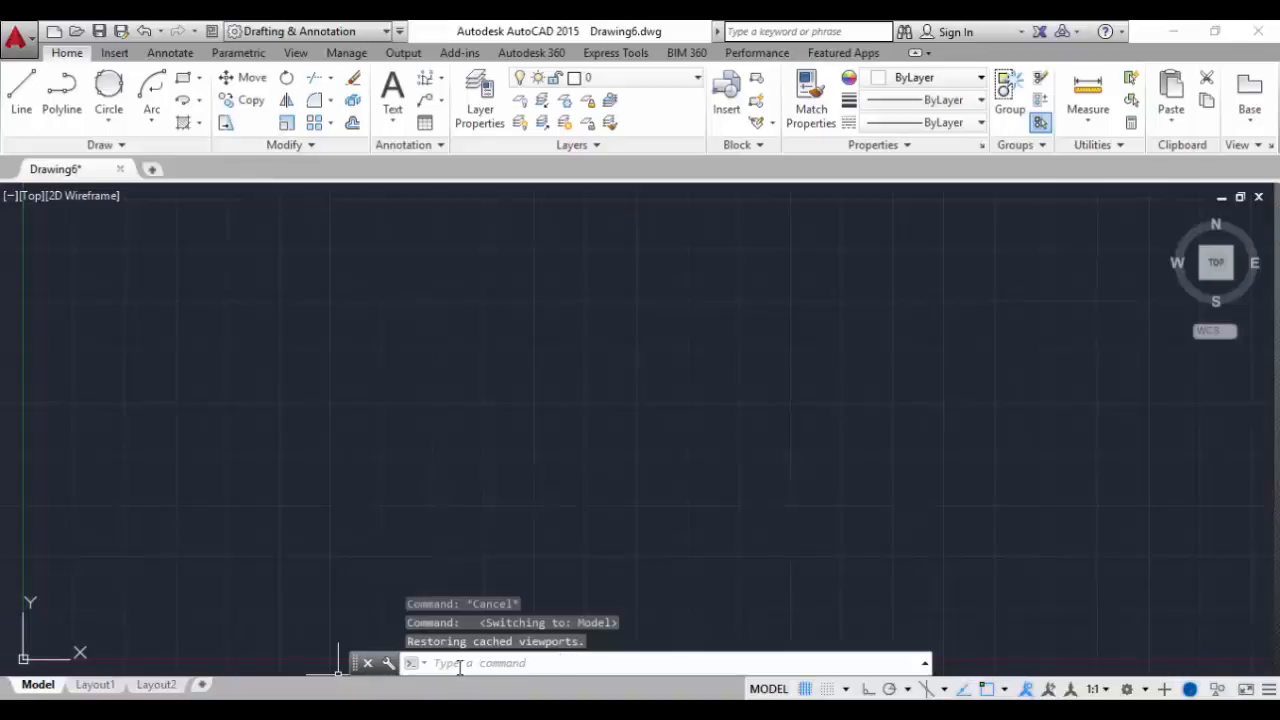
{"action": "left_click", "coordinate": [544, 492]}
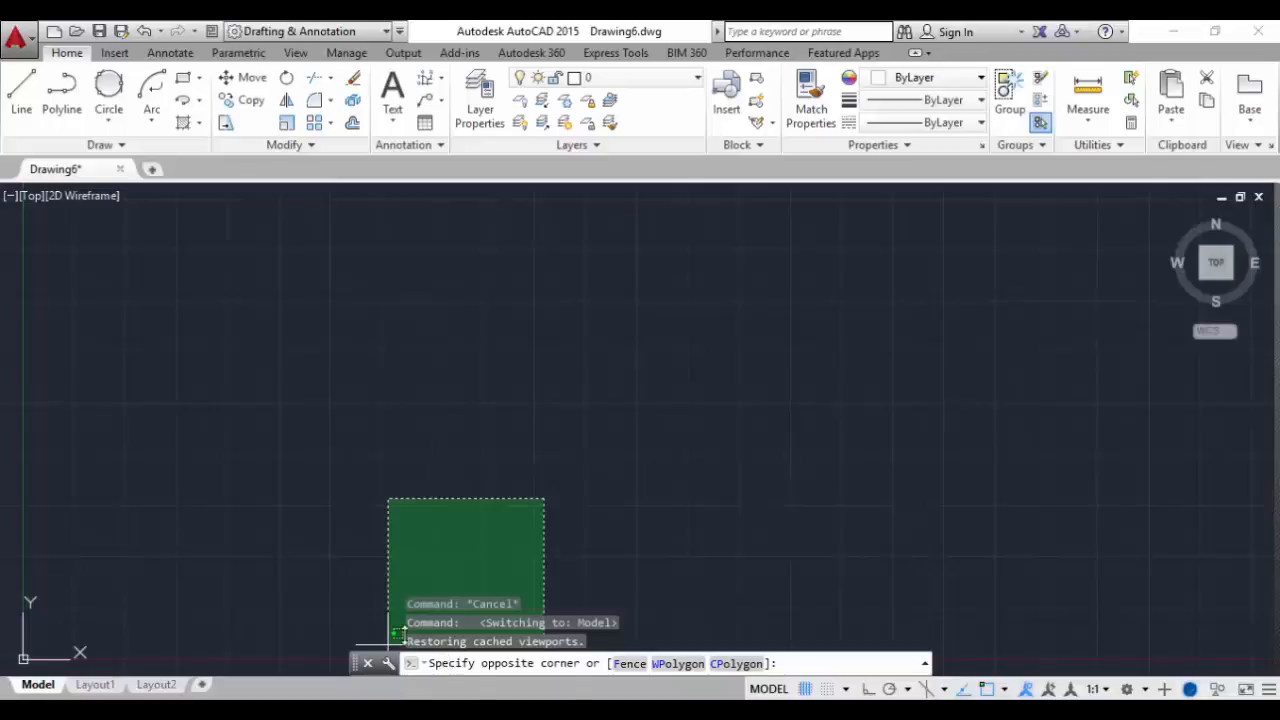
{"action": "left_click", "coordinate": [286, 534]}
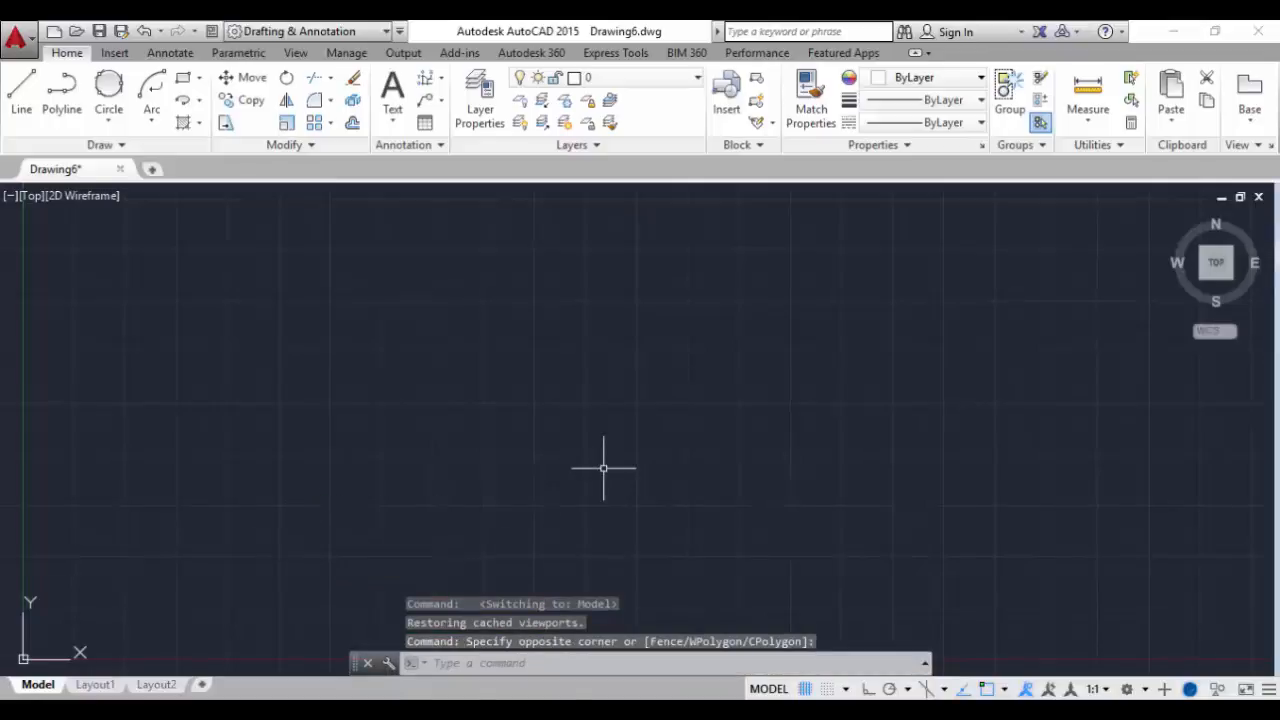
Split model space into the Three: Below viewport configuration.
{"action": "left_click", "coordinate": [10, 197]}
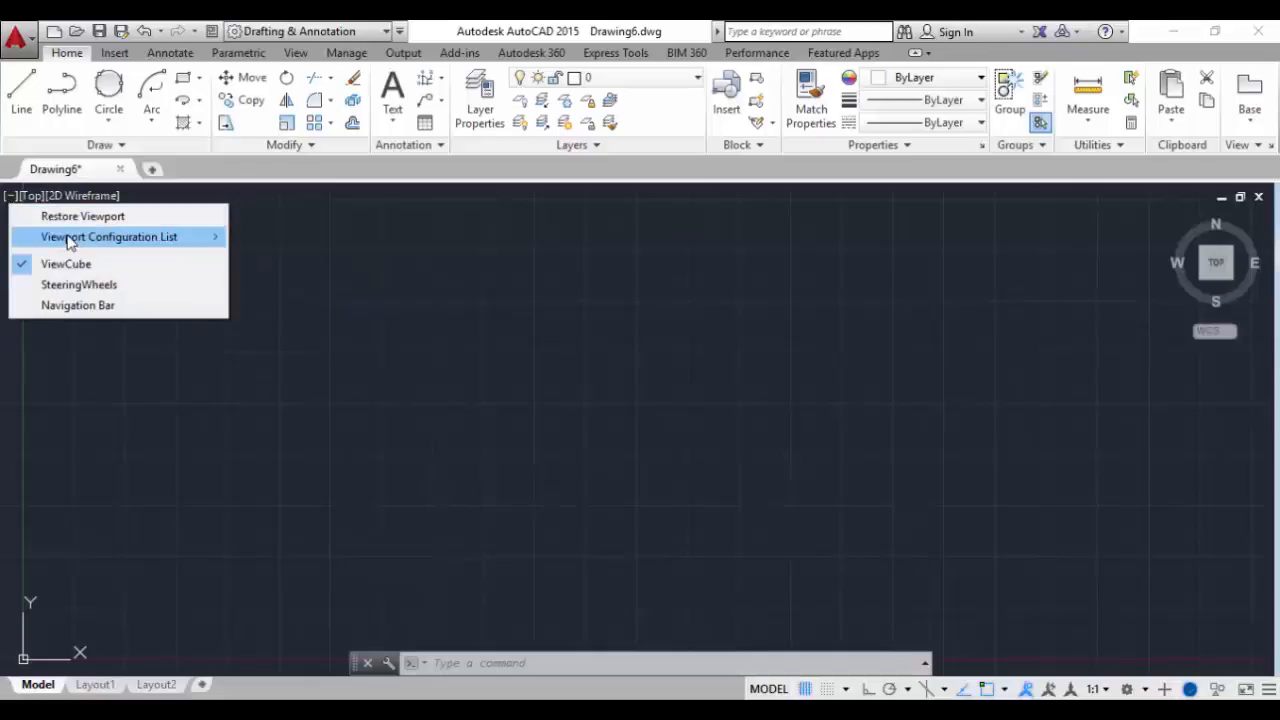
{"action": "mouse_move", "coordinate": [70, 244]}
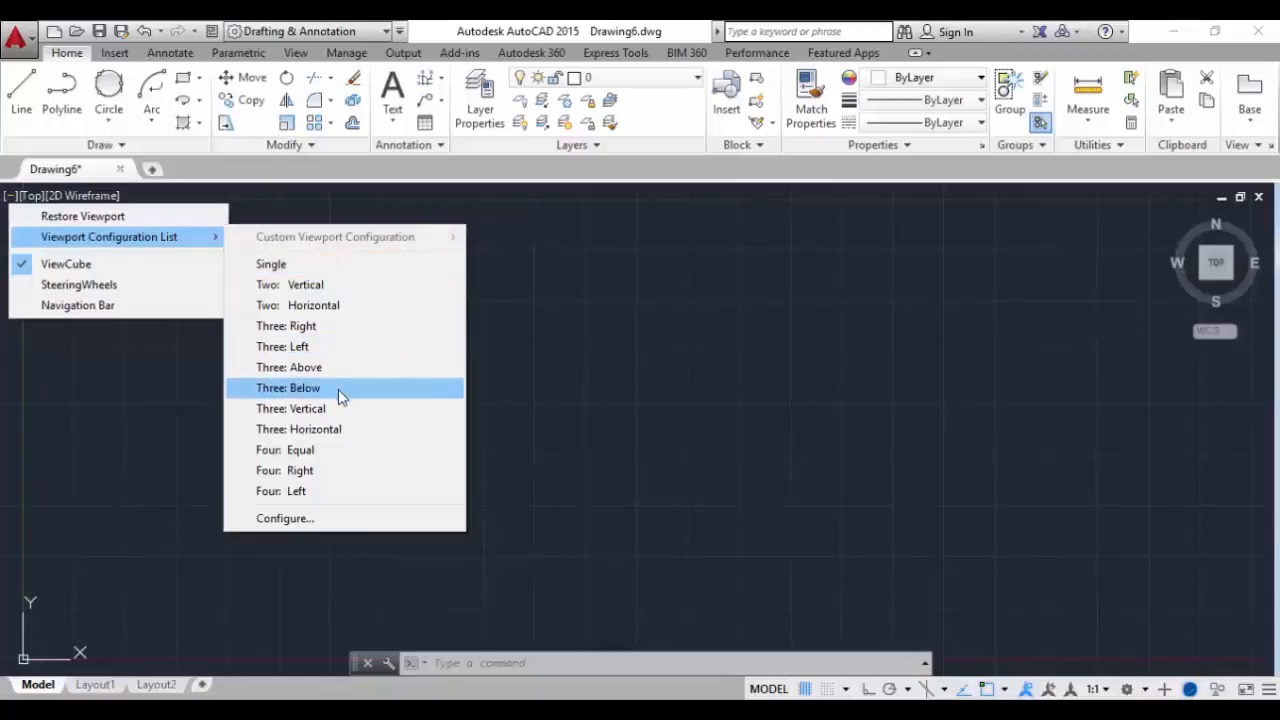
{"action": "left_click", "coordinate": [300, 389]}
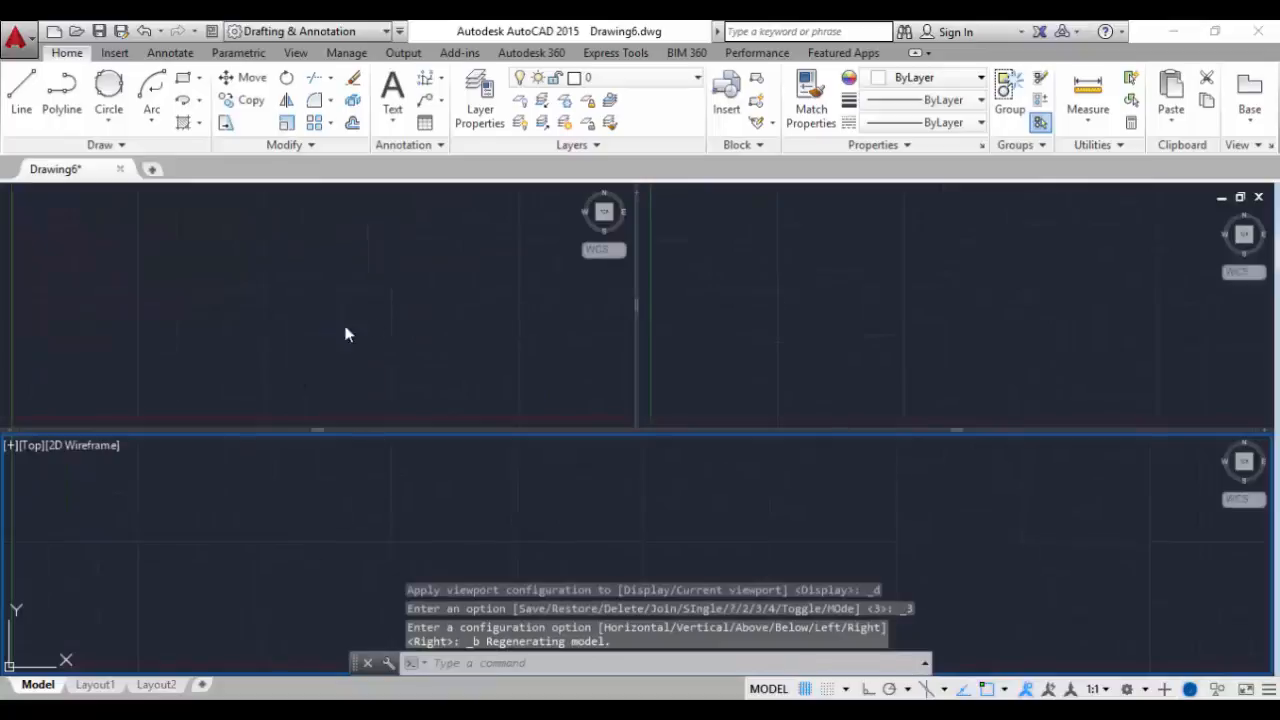
Set model space to the Single viewport configuration.
{"action": "left_click", "coordinate": [296, 53]}
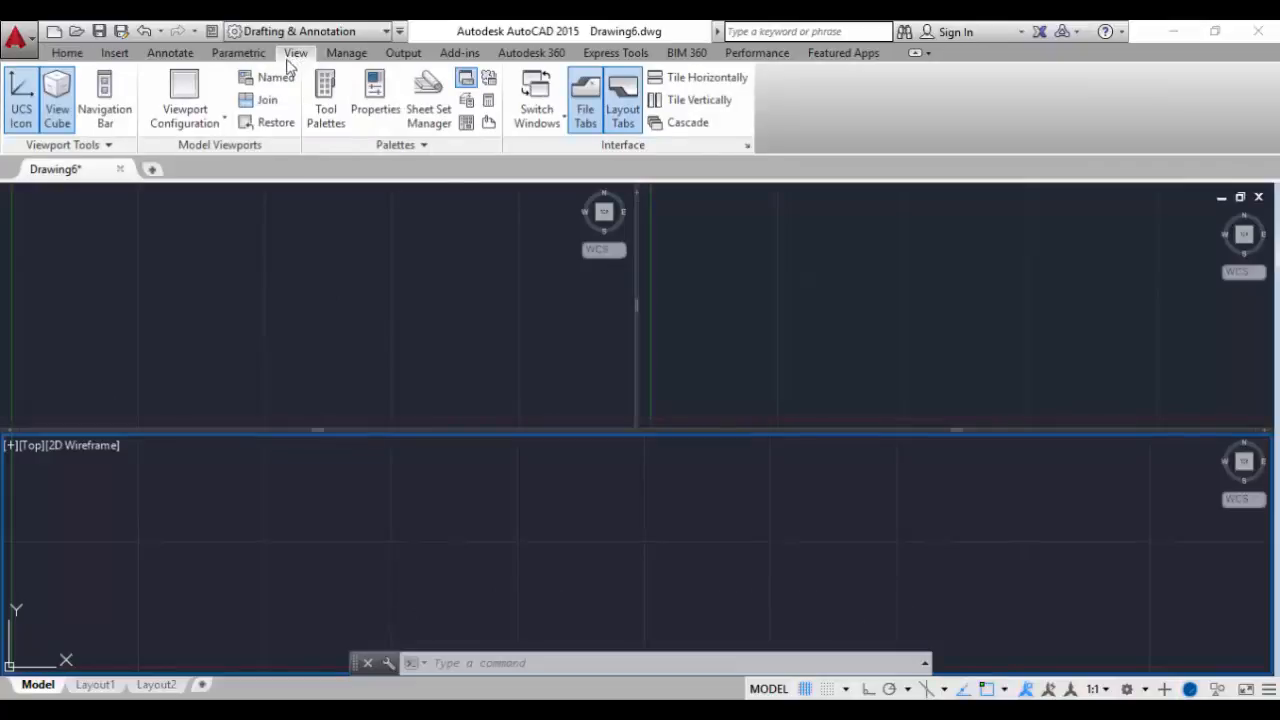
{"action": "left_click", "coordinate": [186, 121]}
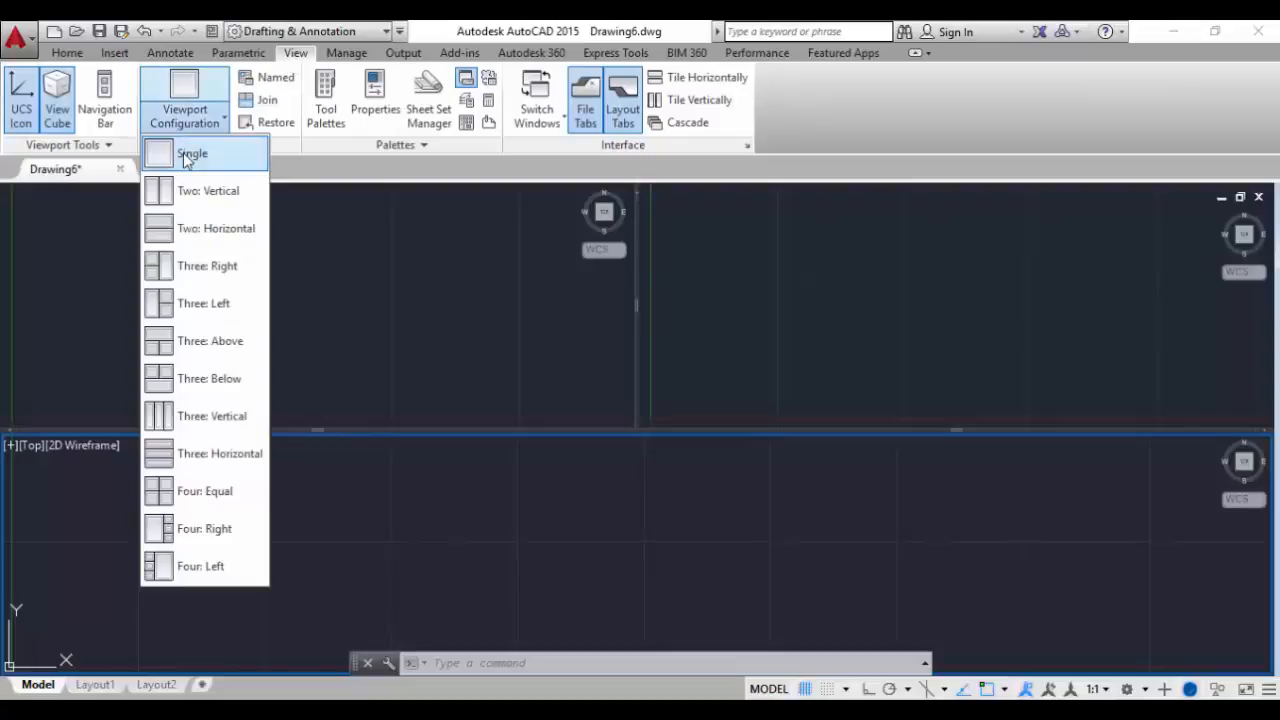
{"action": "left_click", "coordinate": [184, 154]}
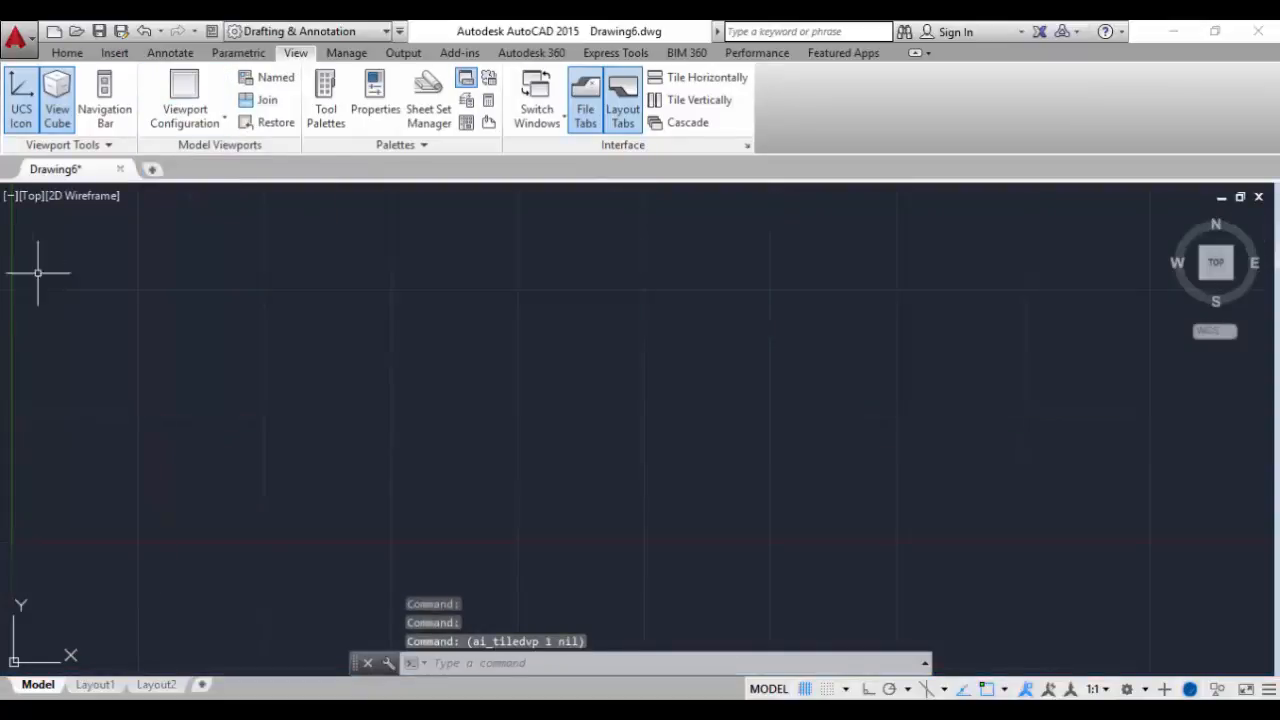
Rotate the view step by step around the side faces with the ViewCube, including Right, Left and Front.
{"action": "left_click", "coordinate": [30, 199]}
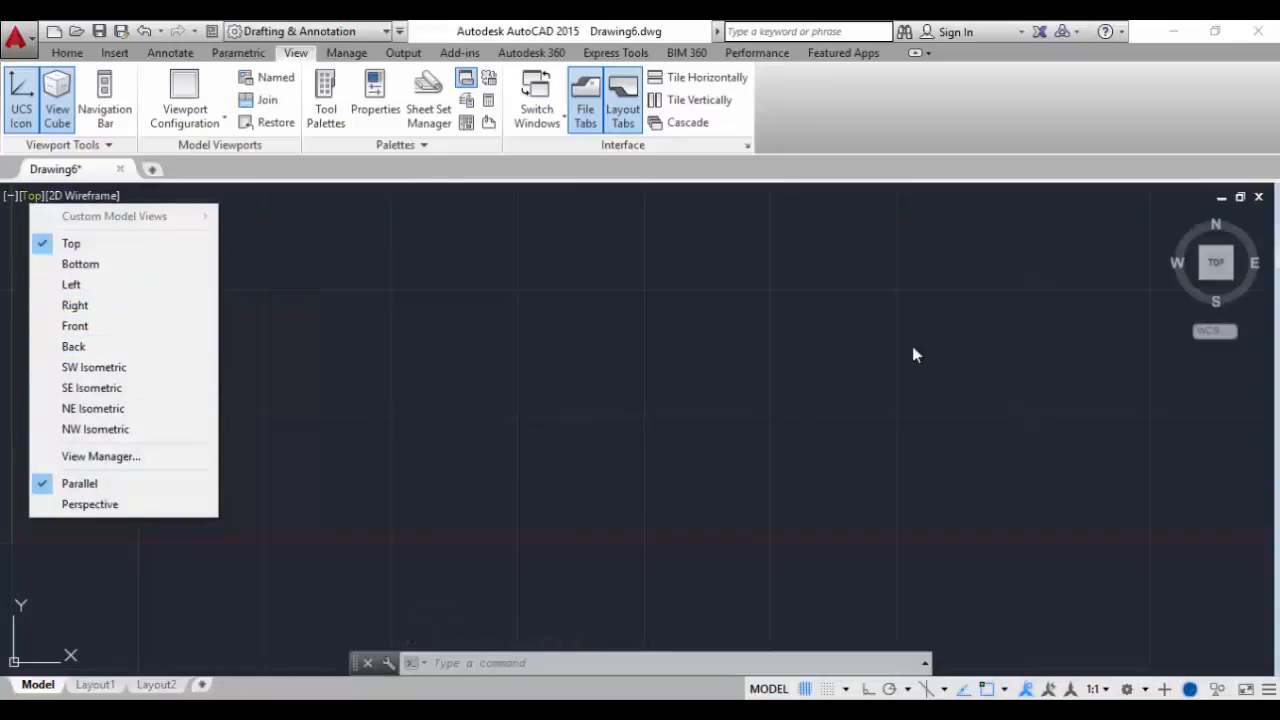
{"action": "left_click", "coordinate": [1236, 268]}
{"action": "left_click", "coordinate": [1240, 268]}
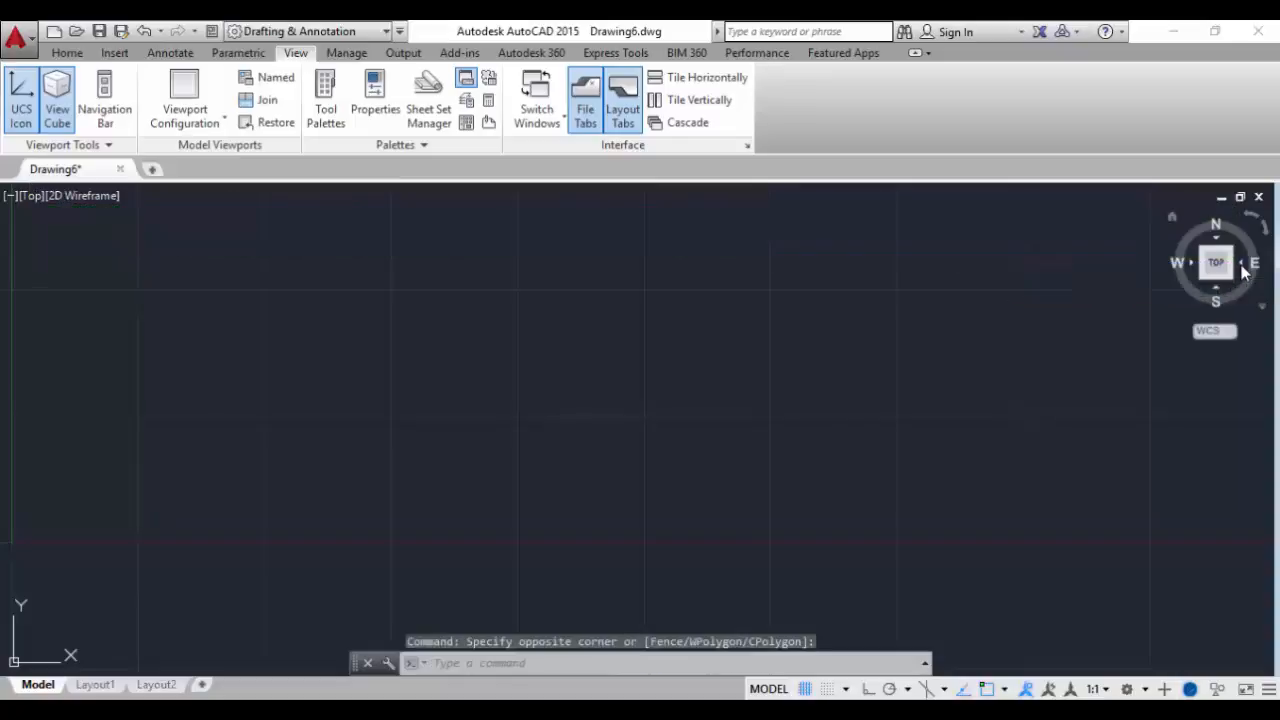
{"action": "left_click", "coordinate": [1242, 266]}
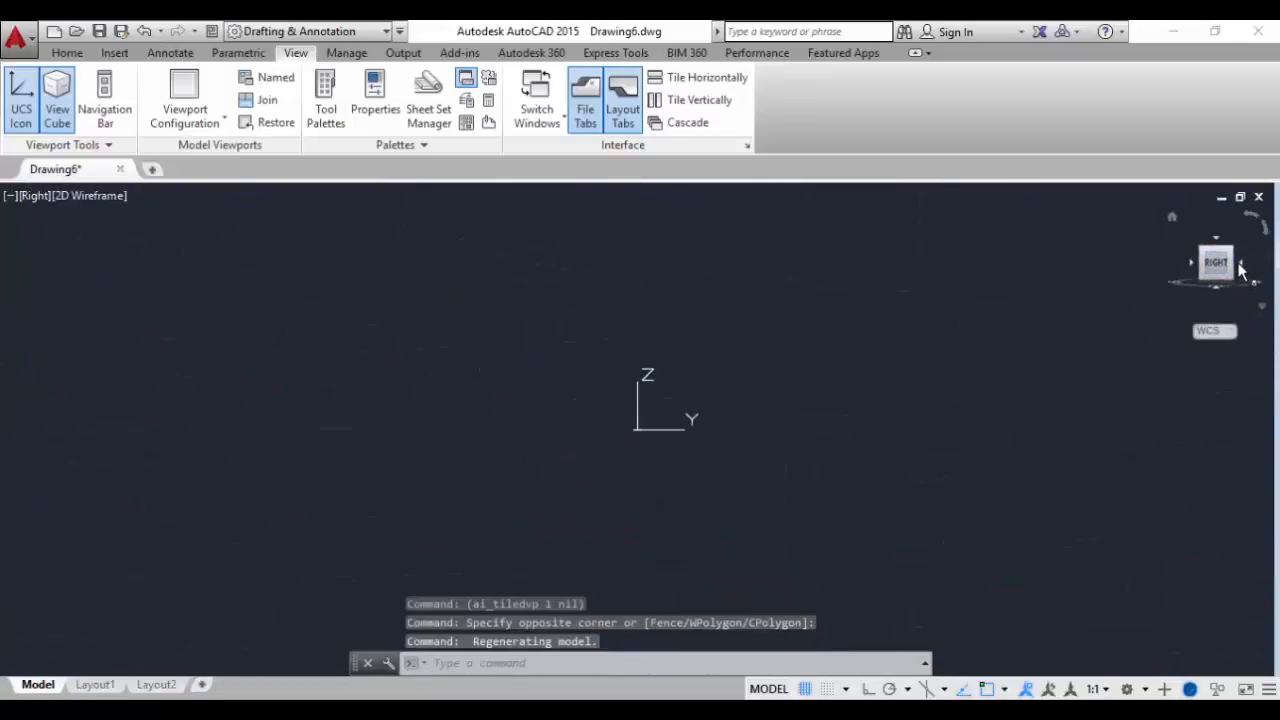
{"action": "left_click", "coordinate": [1241, 268]}
{"action": "left_click", "coordinate": [1242, 268]}
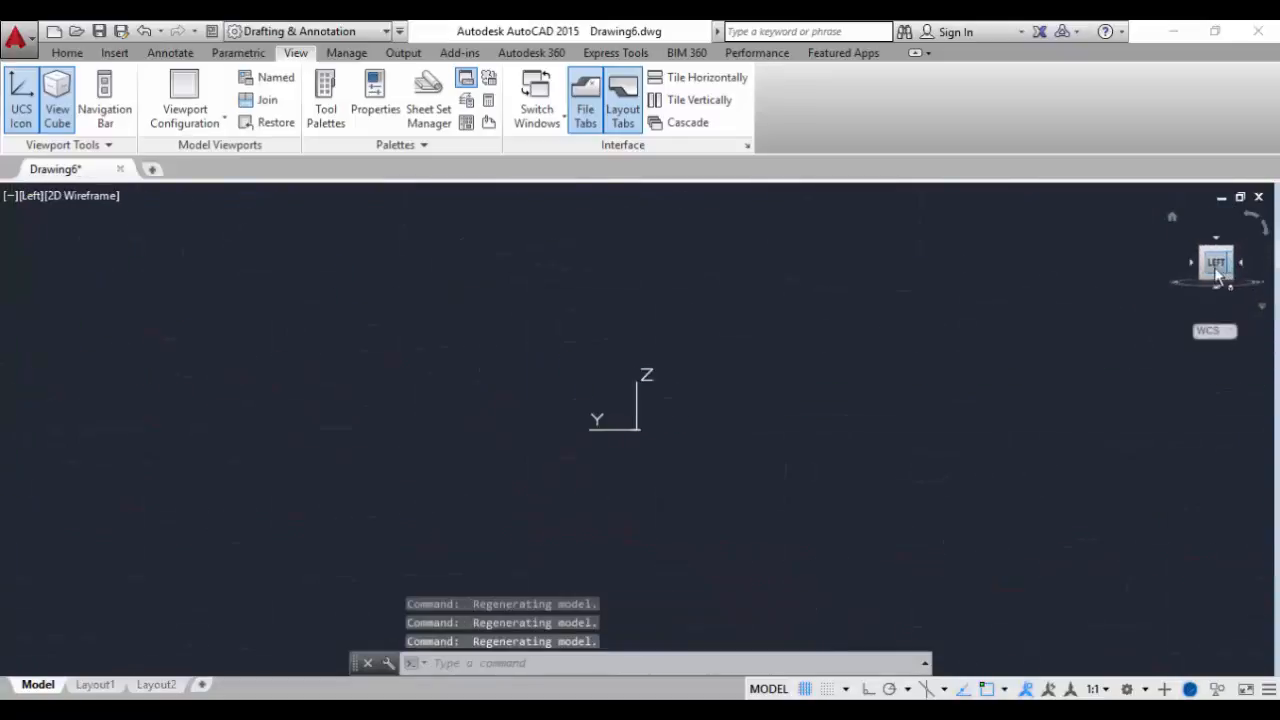
{"action": "left_click", "coordinate": [1242, 268]}
{"action": "left_click", "coordinate": [1240, 267]}
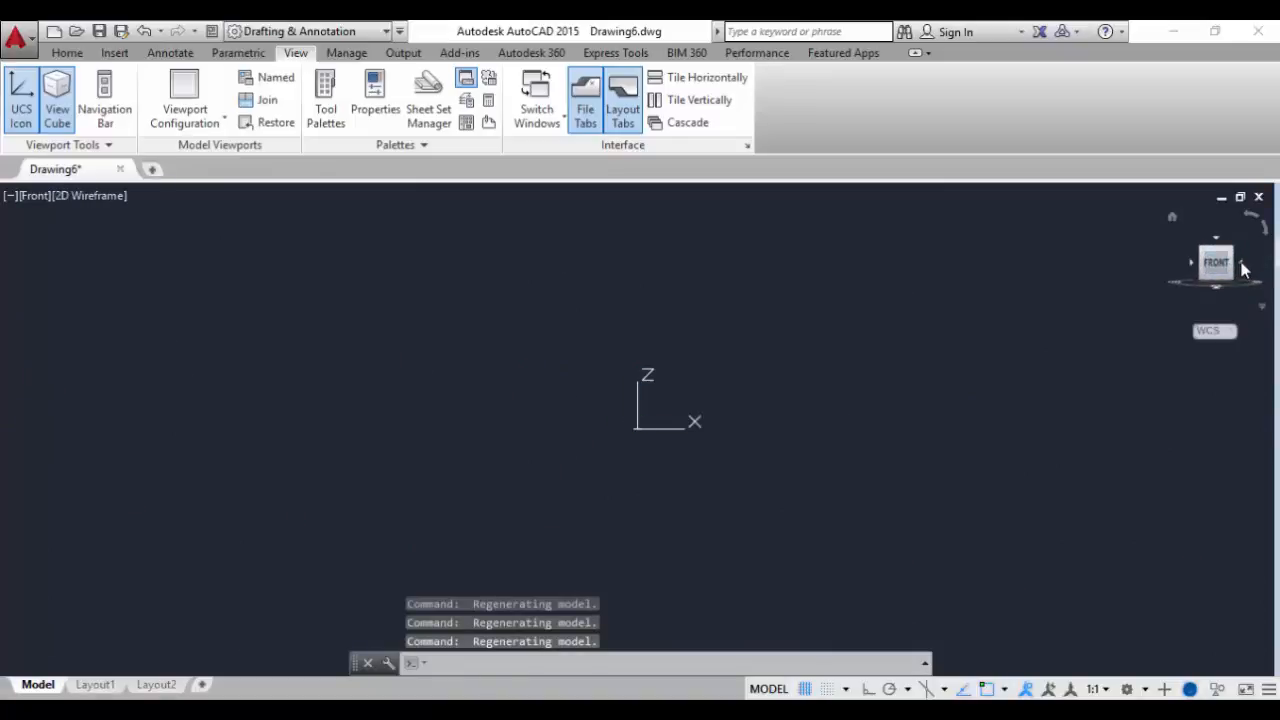
Switch the model view to Top and set the coordinate system to WCS.
{"action": "left_click", "coordinate": [35, 196]}
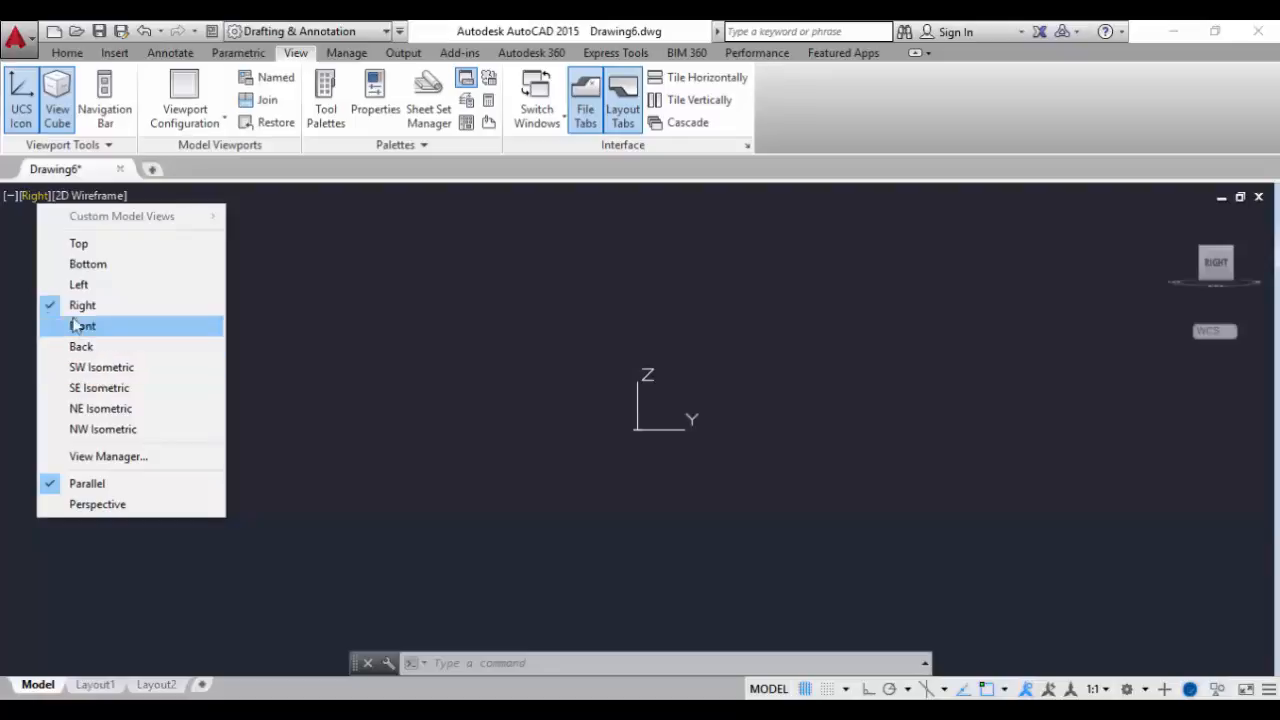
{"action": "left_click", "coordinate": [66, 247]}
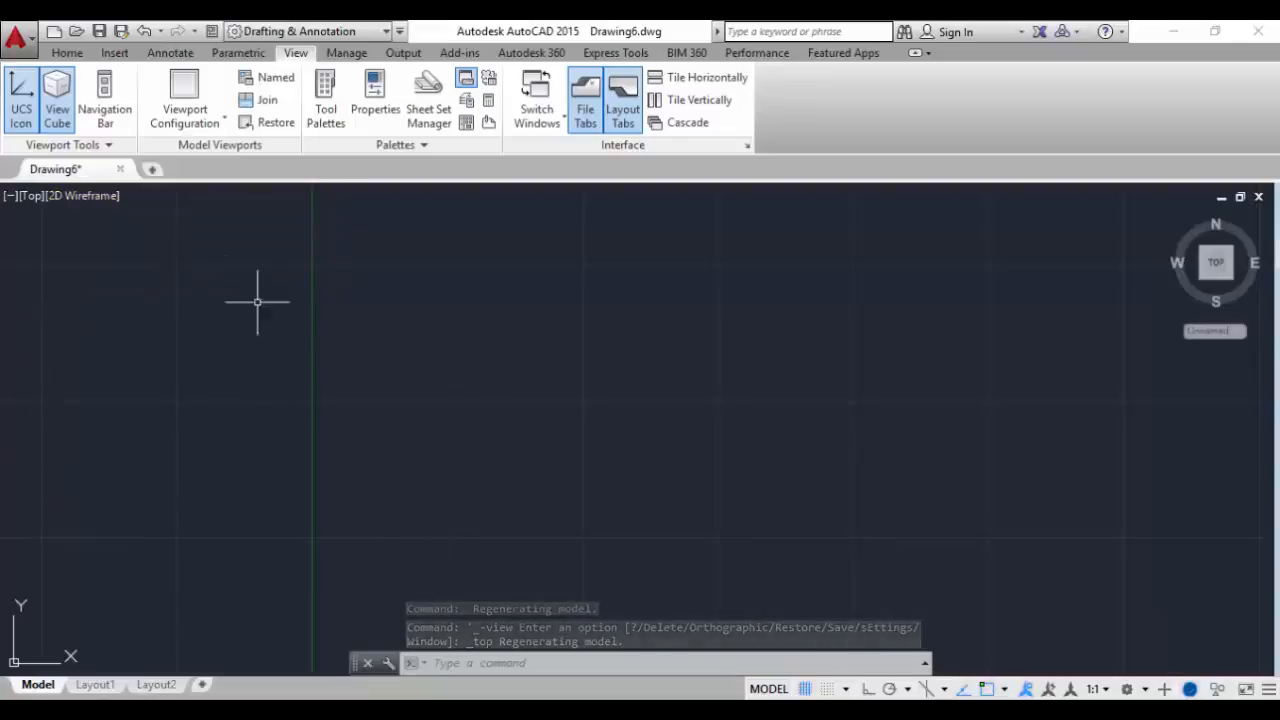
{"action": "left_click", "coordinate": [78, 198]}
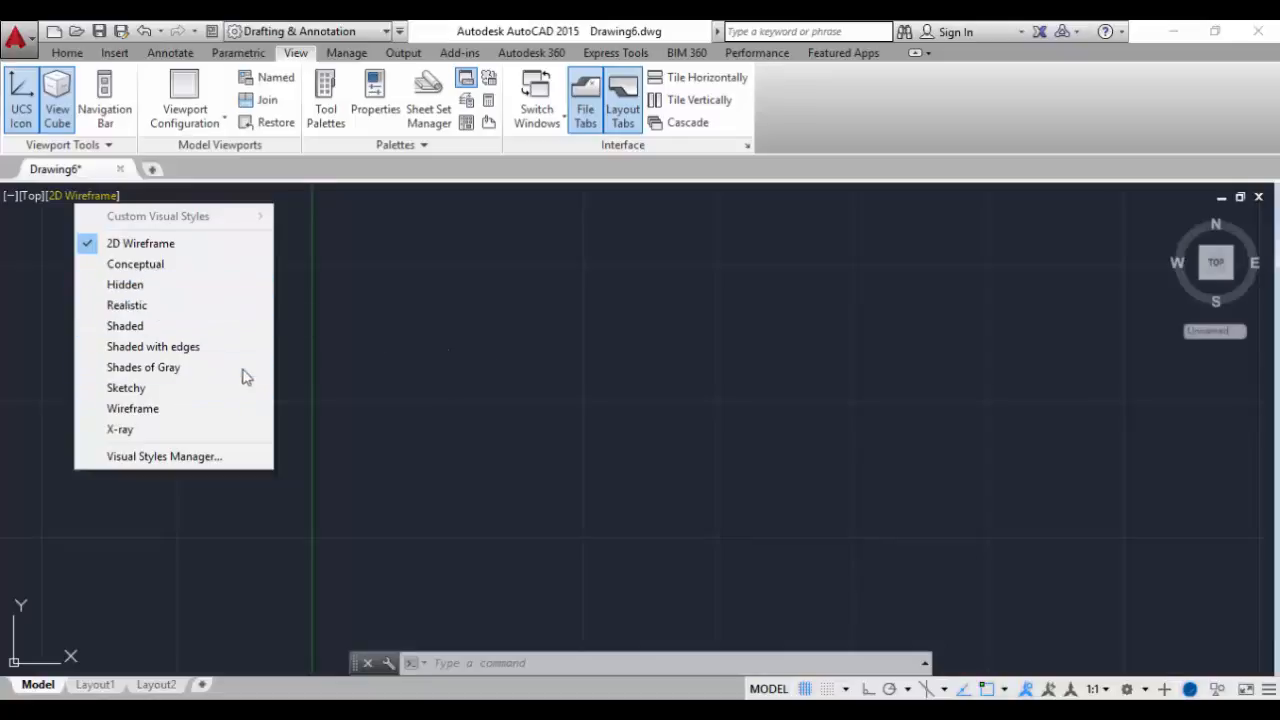
{"action": "left_click", "coordinate": [1244, 340]}
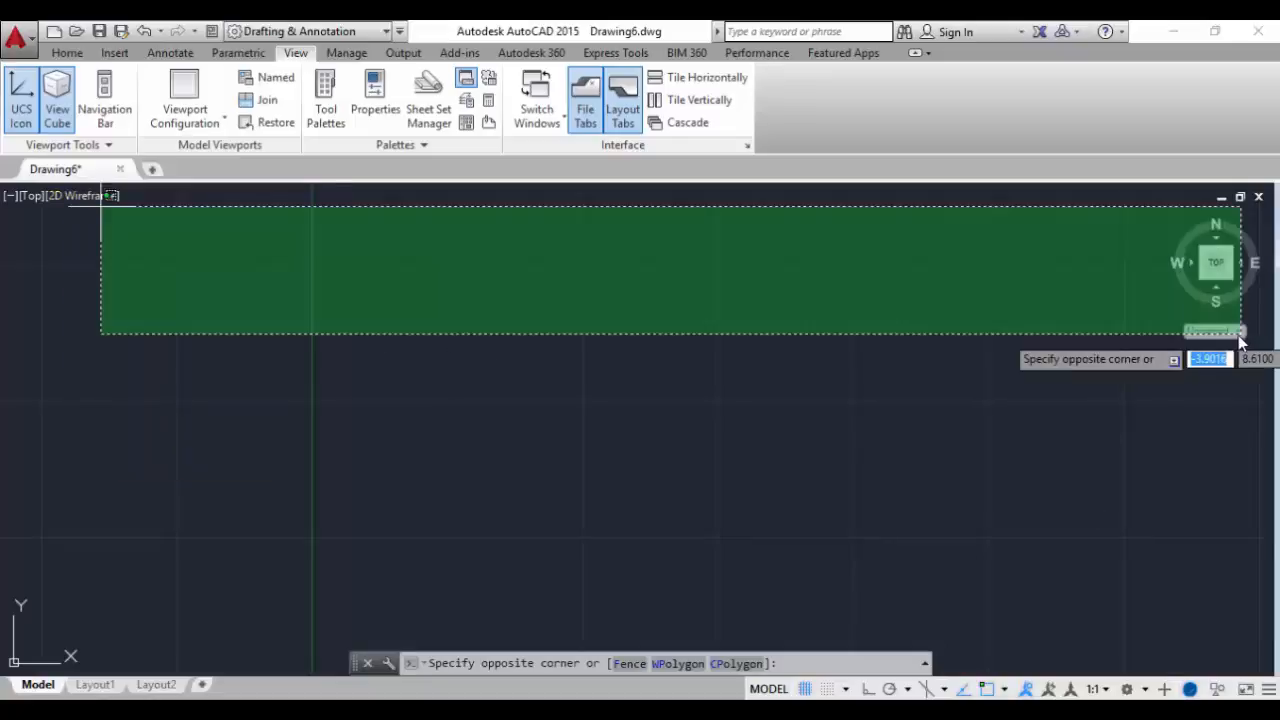
{"action": "left_click", "coordinate": [1232, 331]}
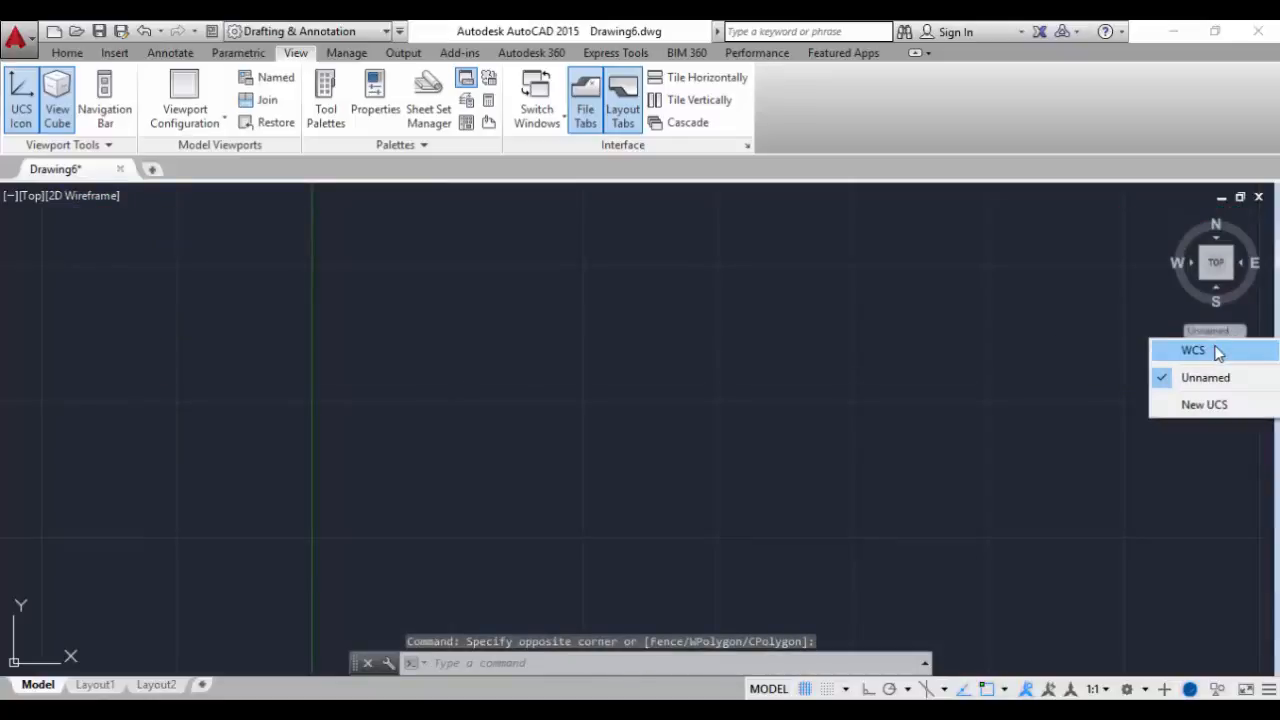
{"action": "left_click", "coordinate": [1216, 351]}
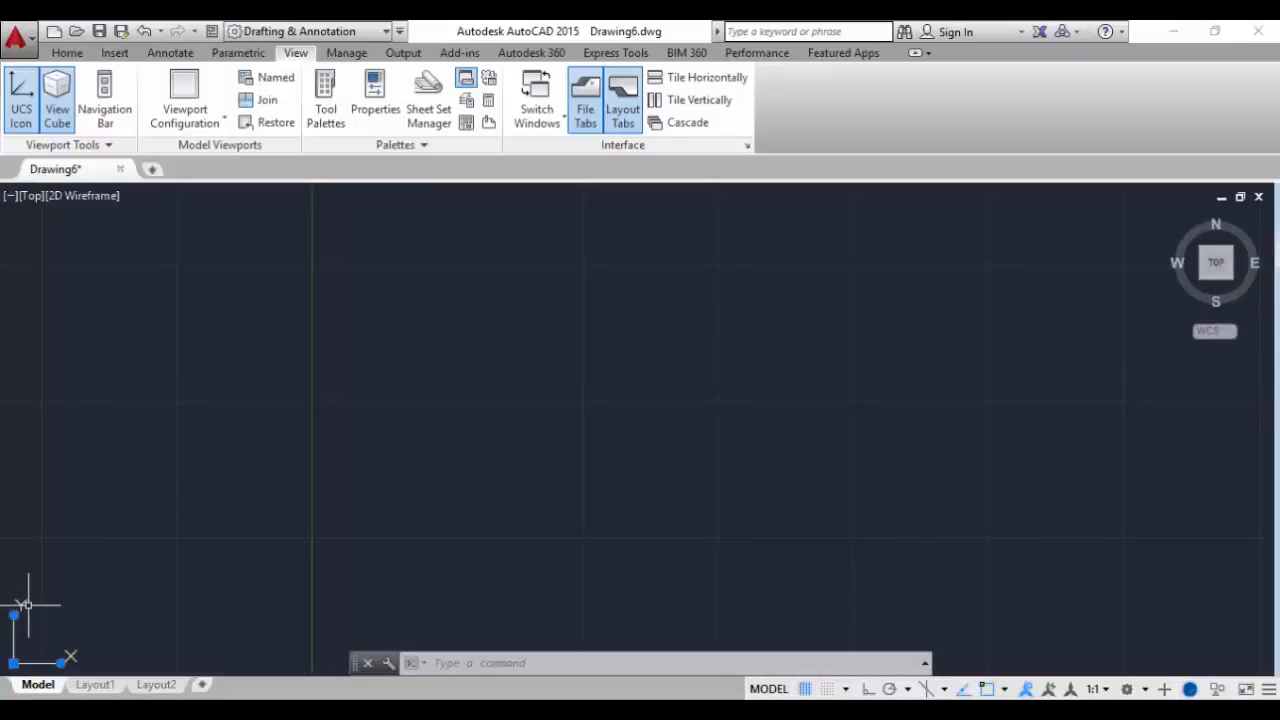
{"action": "left_click", "coordinate": [14, 620]}
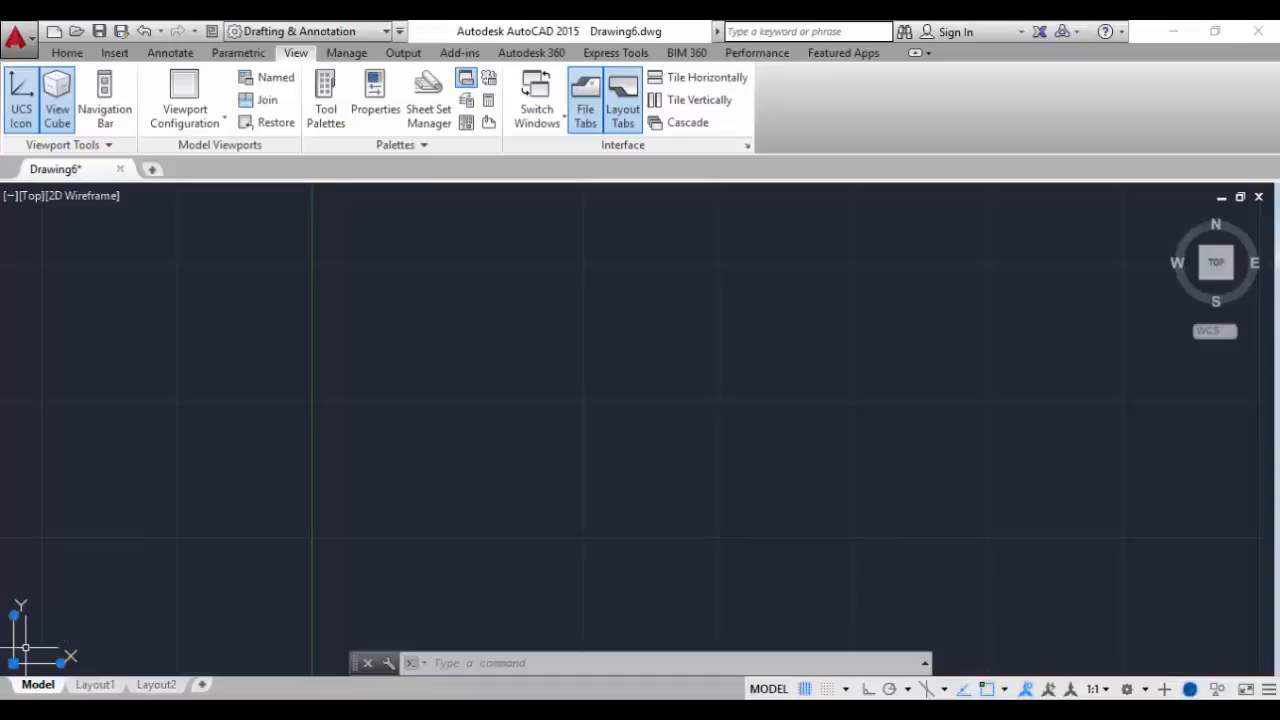
{"action": "key", "text": "Escape"}
{"action": "left_click", "coordinate": [45, 613]}
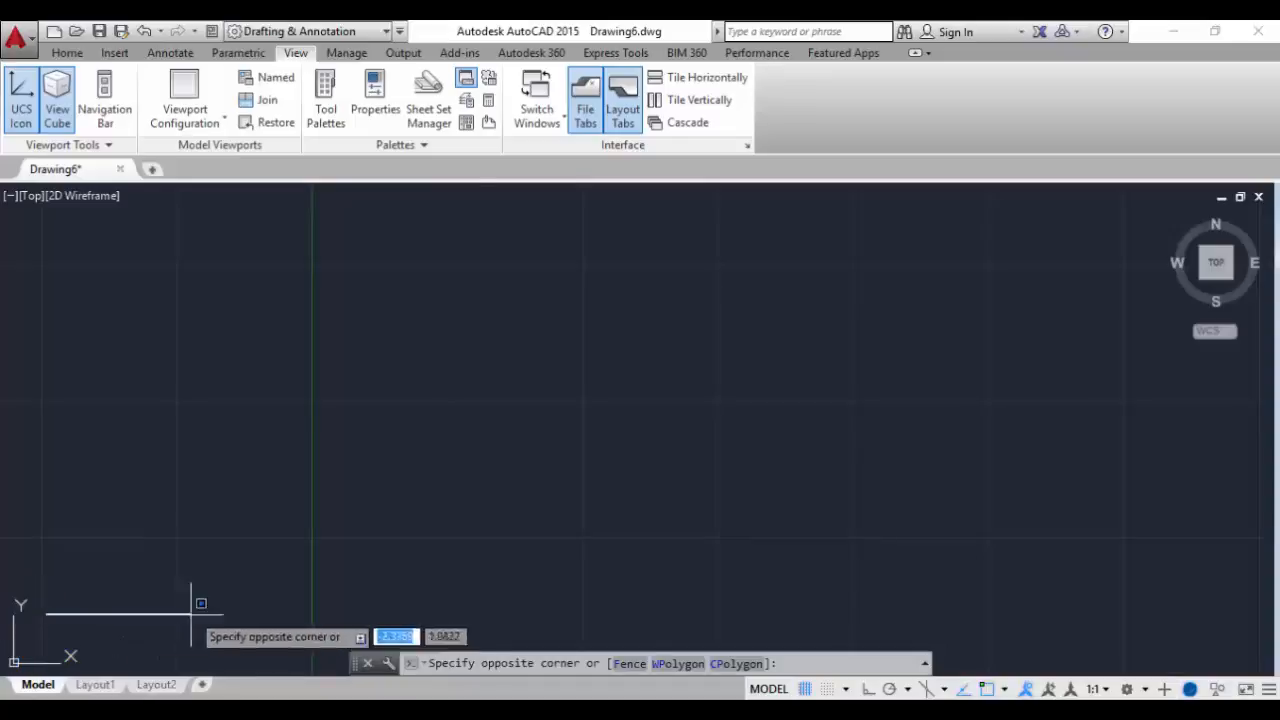
{"action": "left_click", "coordinate": [116, 385]}
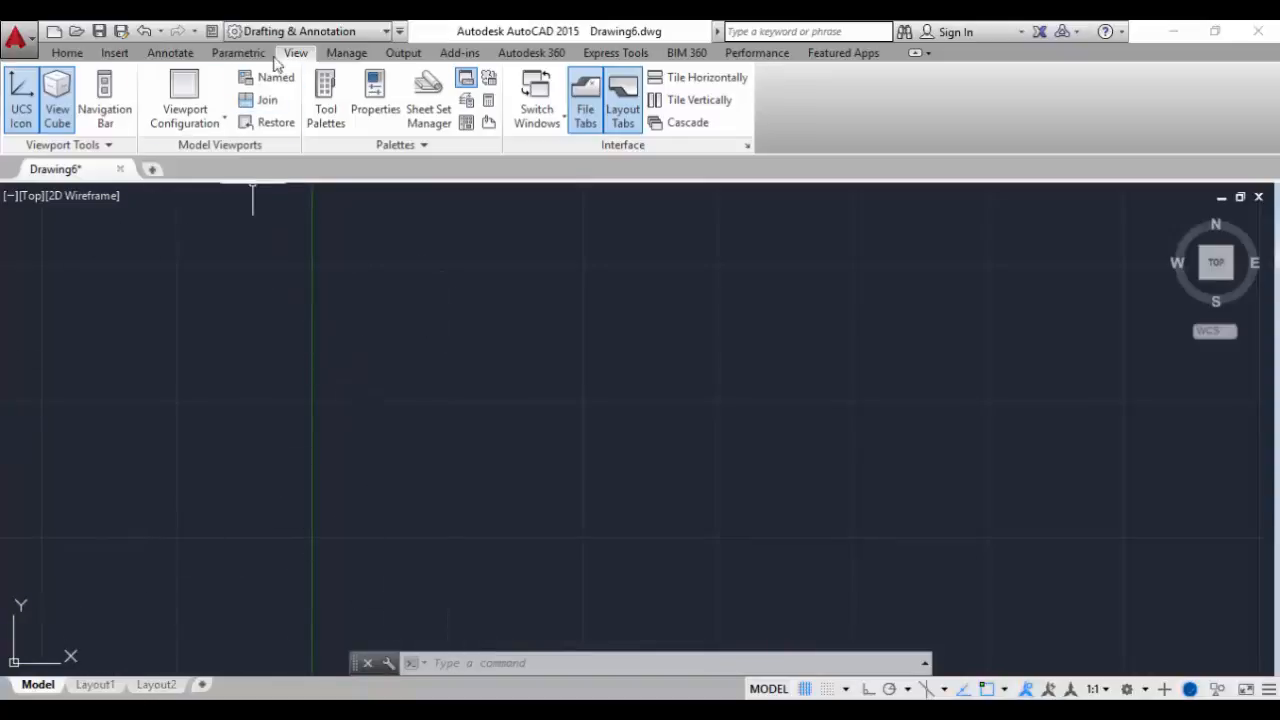
Look over the Quick Access Toolbar customization options and the templates offered for a new drawing, without creating one.
{"action": "left_click", "coordinate": [399, 32]}
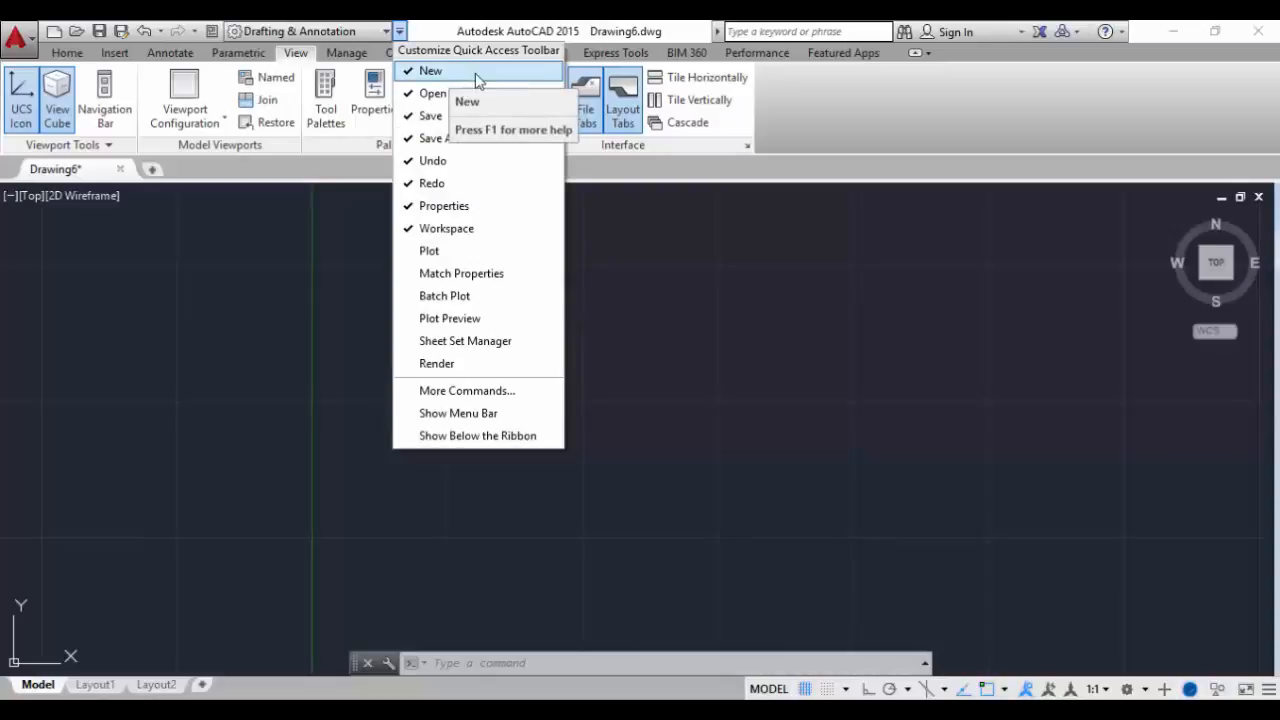
{"action": "left_click", "coordinate": [54, 34]}
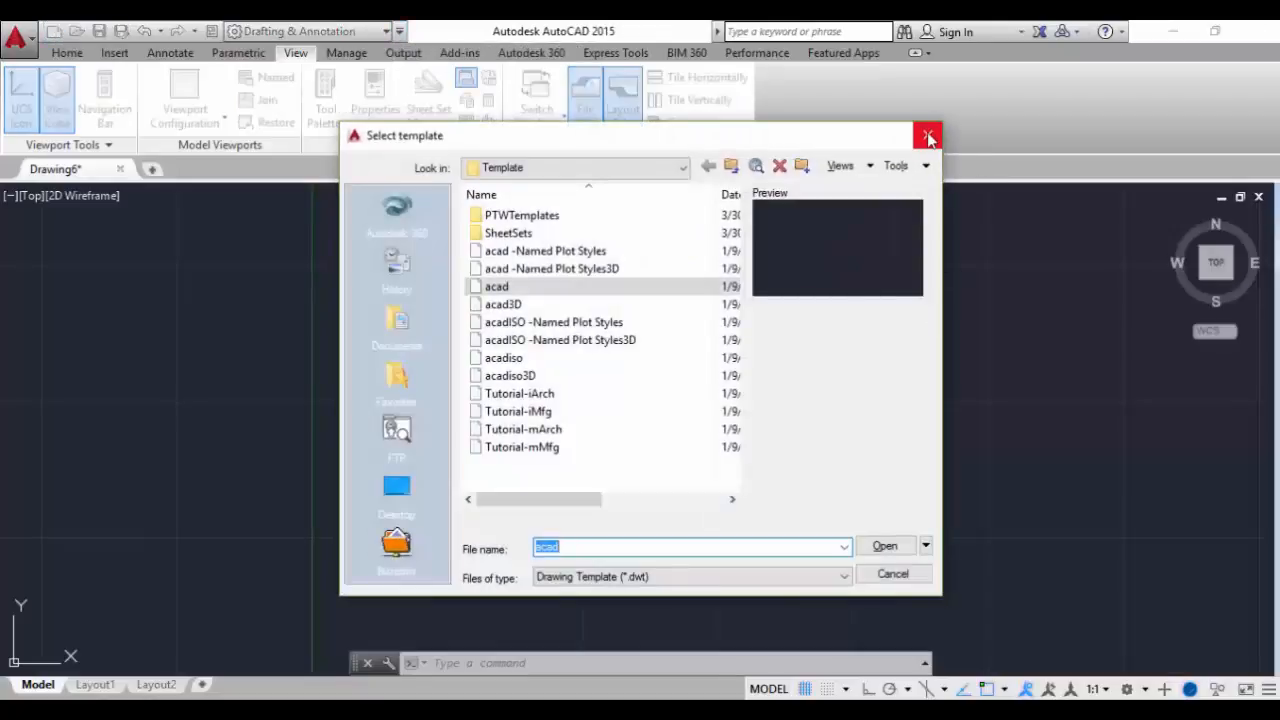
{"action": "left_click", "coordinate": [928, 137]}
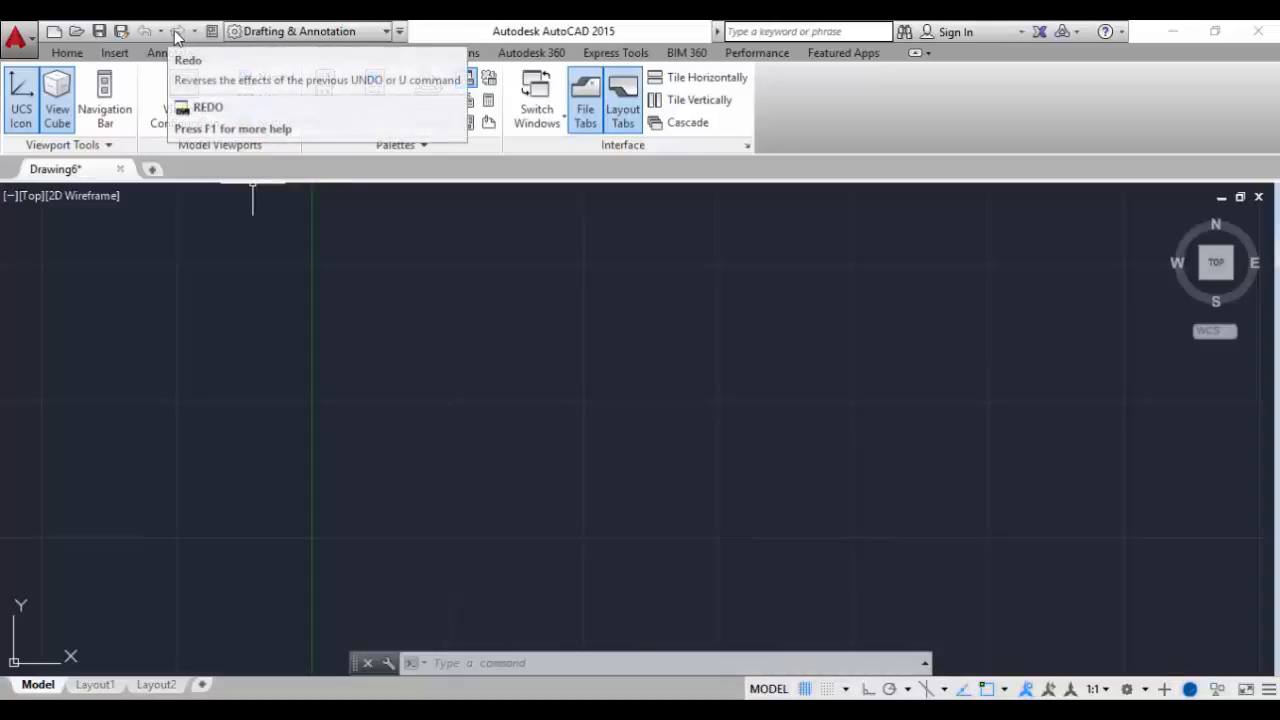
Show the classic menu bar above the ribbon and hide it again.
{"action": "left_click", "coordinate": [399, 32]}
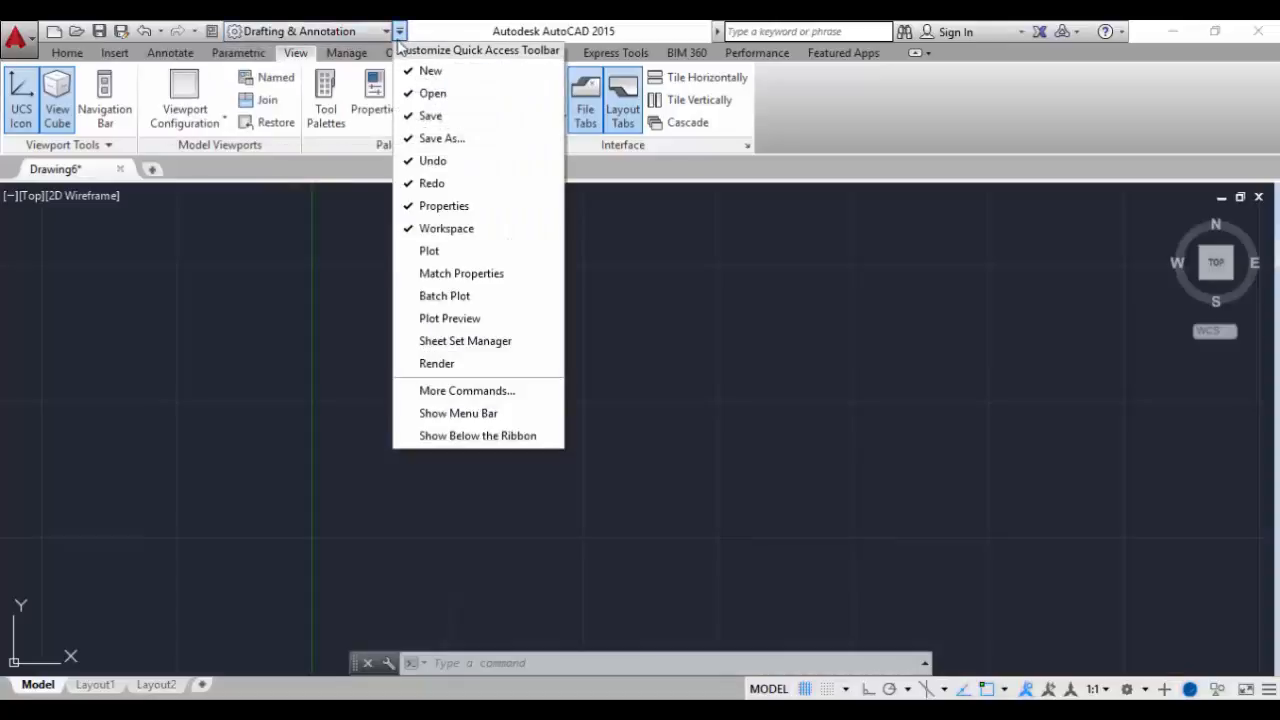
{"action": "left_click", "coordinate": [452, 413]}
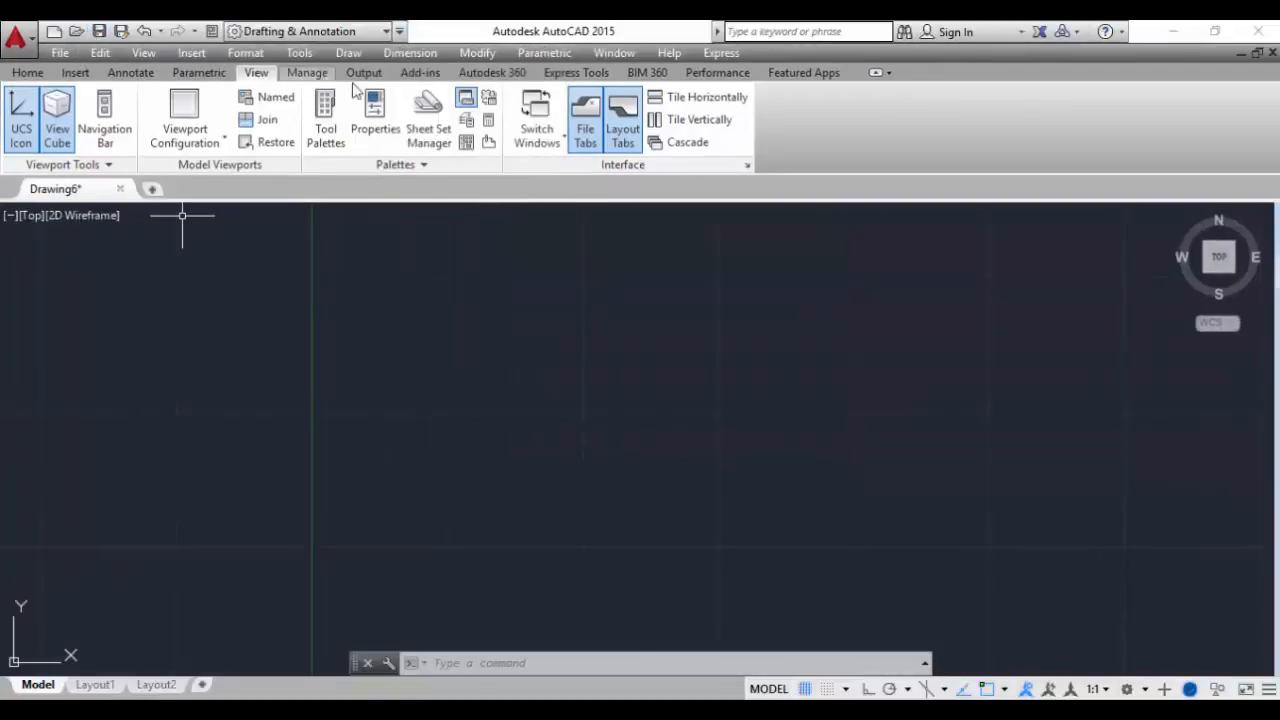
{"action": "left_click", "coordinate": [399, 32]}
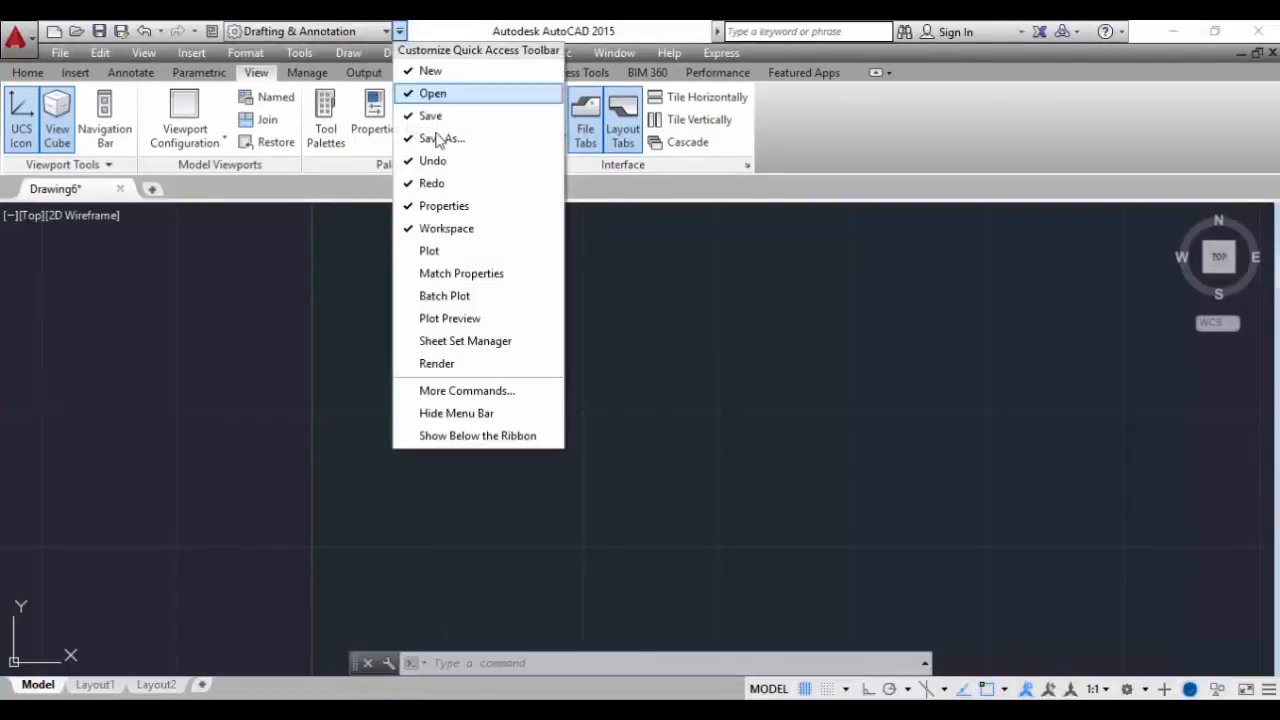
{"action": "left_click", "coordinate": [461, 419]}
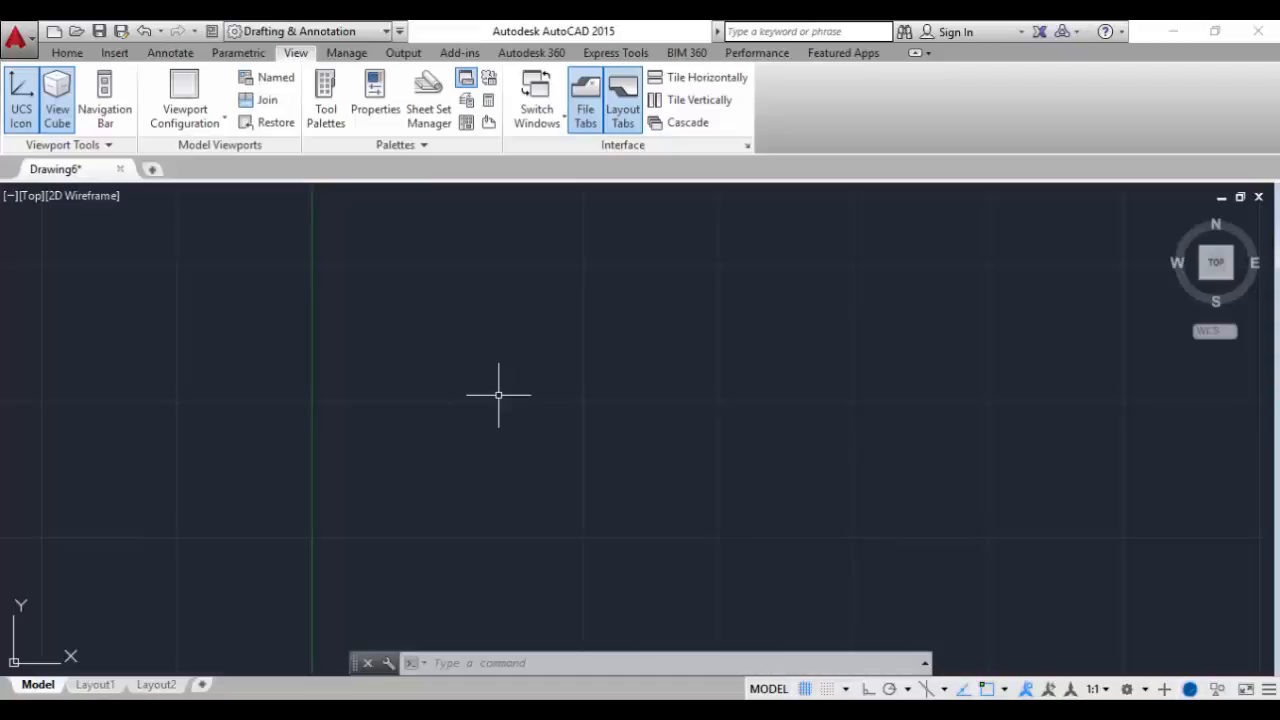
Set the display options to the Dark color scheme and turn off the Layout and Model tabs.
{"action": "type", "text": "OP"}
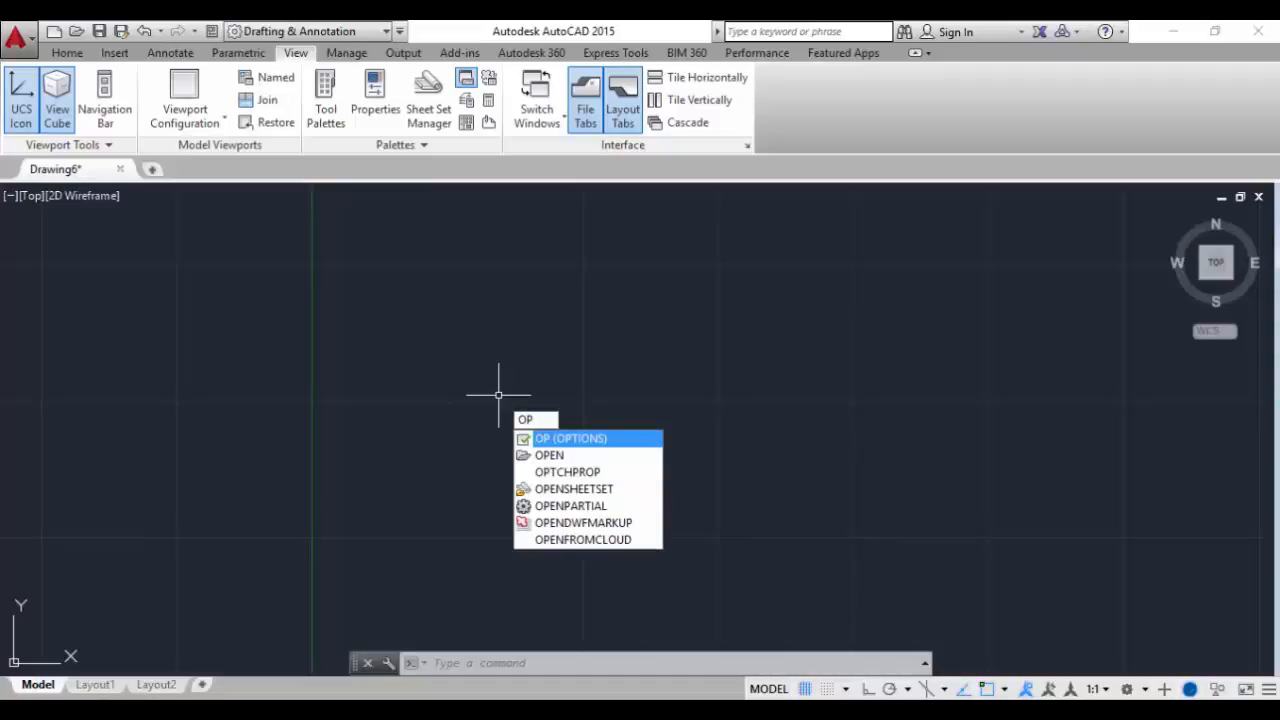
{"action": "key", "text": "Return"}
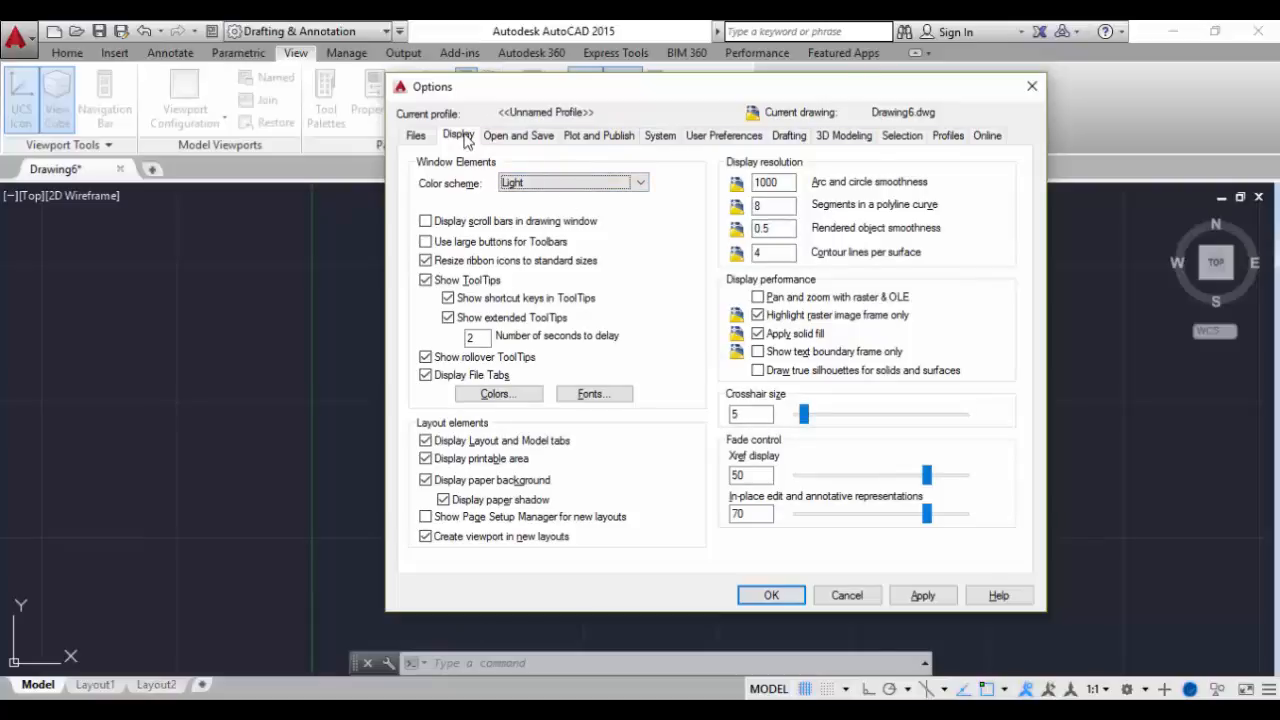
{"action": "left_click", "coordinate": [538, 183]}
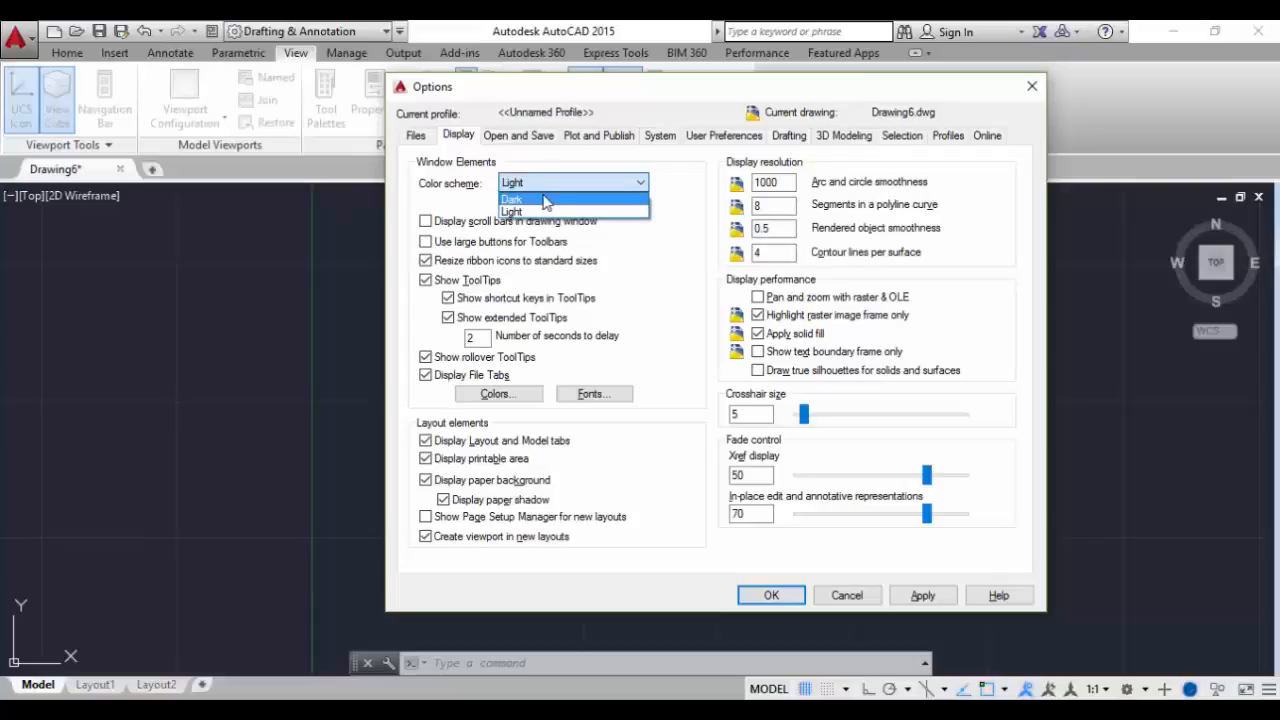
{"action": "left_click", "coordinate": [545, 200]}
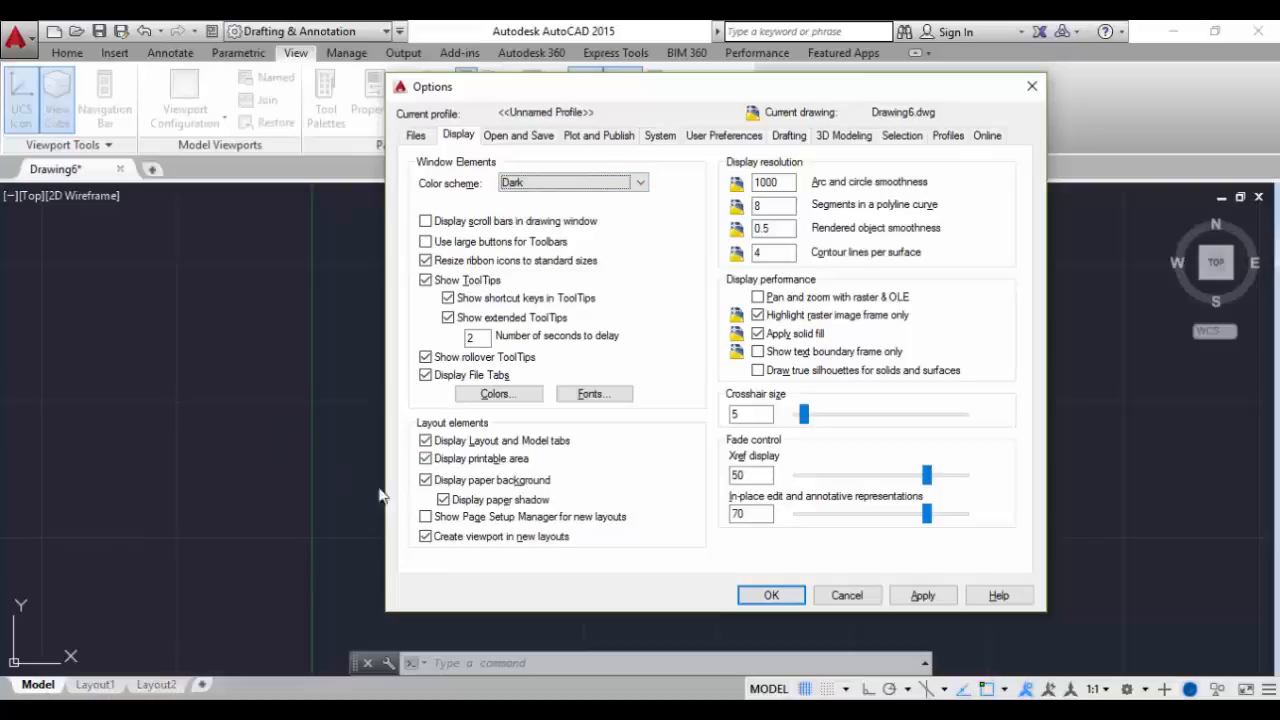
{"action": "left_click", "coordinate": [426, 441]}
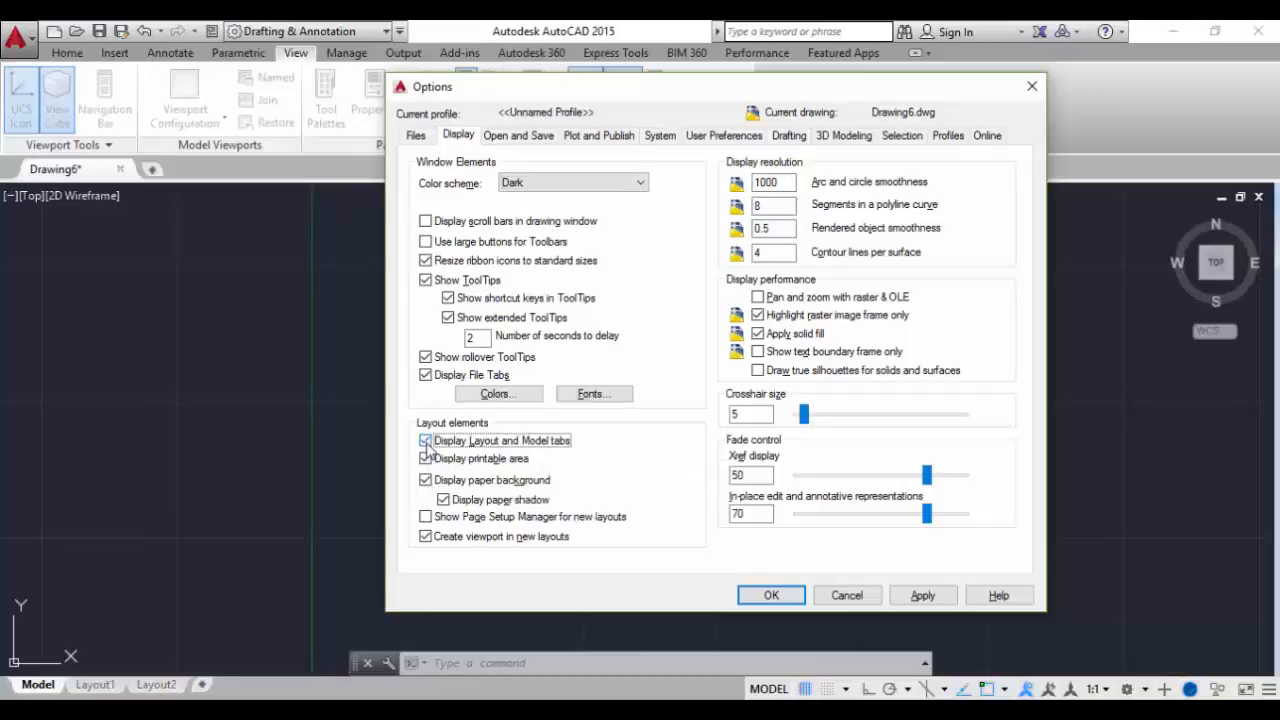
{"action": "left_click", "coordinate": [922, 600]}
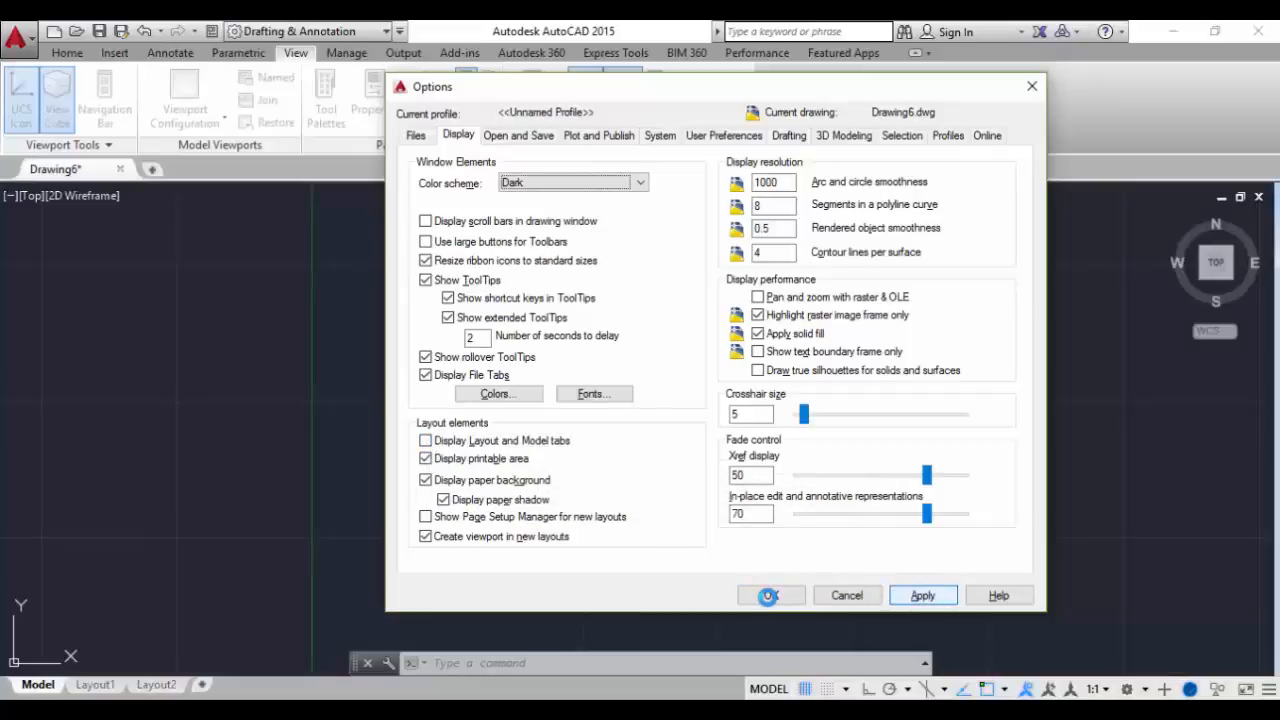
{"action": "left_click", "coordinate": [770, 595]}
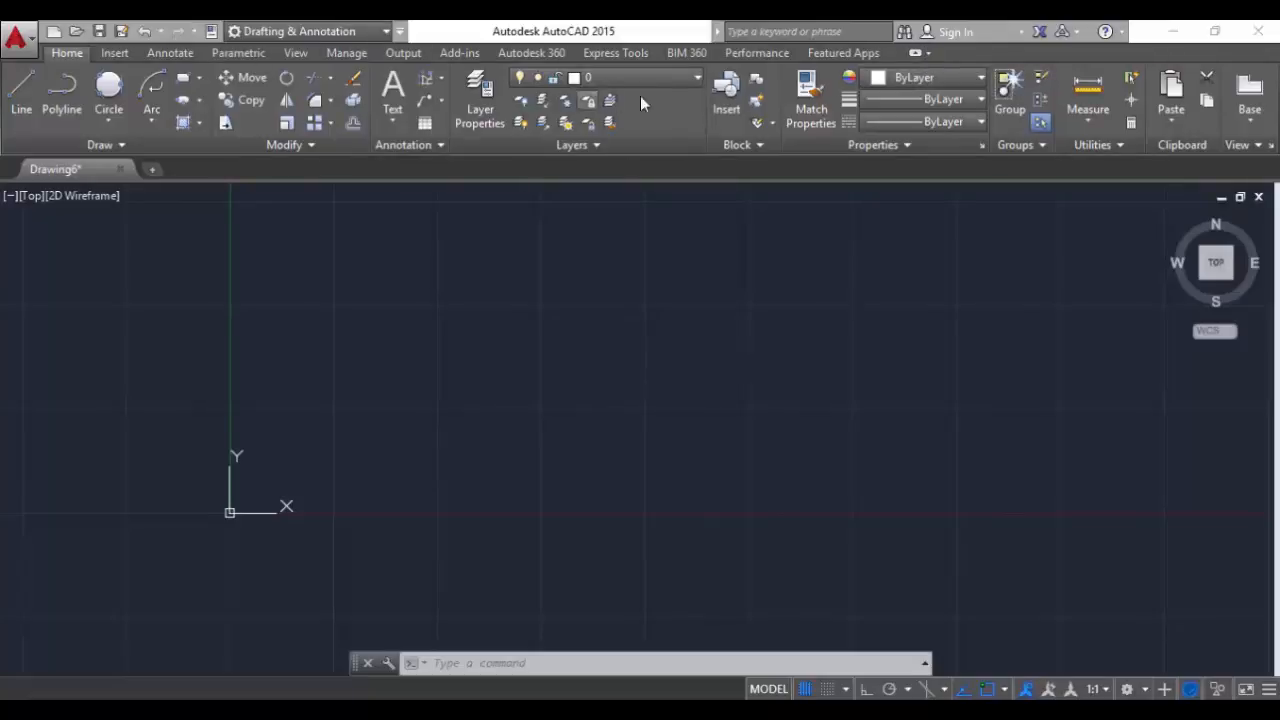
Minimize the ribbon to tabs and to panel titles, and preview the Draw and Modify panels.
{"action": "left_click", "coordinate": [930, 54]}
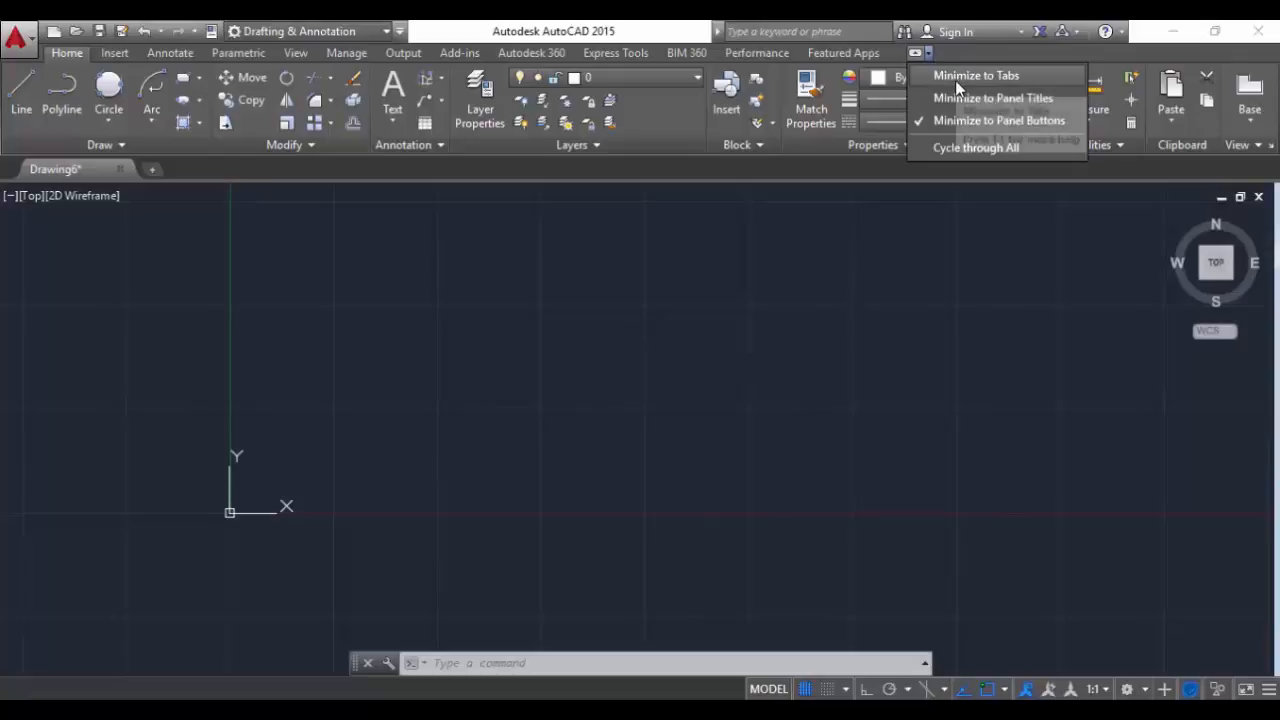
{"action": "left_click", "coordinate": [955, 78]}
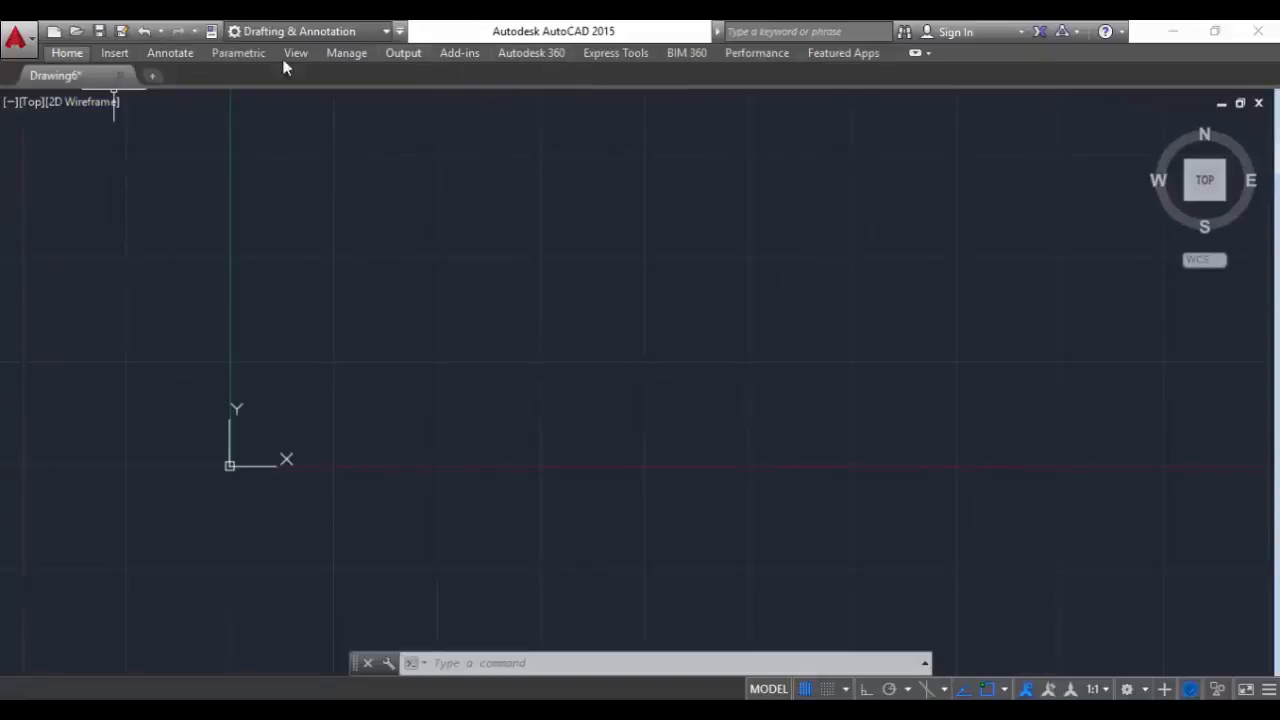
{"action": "left_click", "coordinate": [927, 54]}
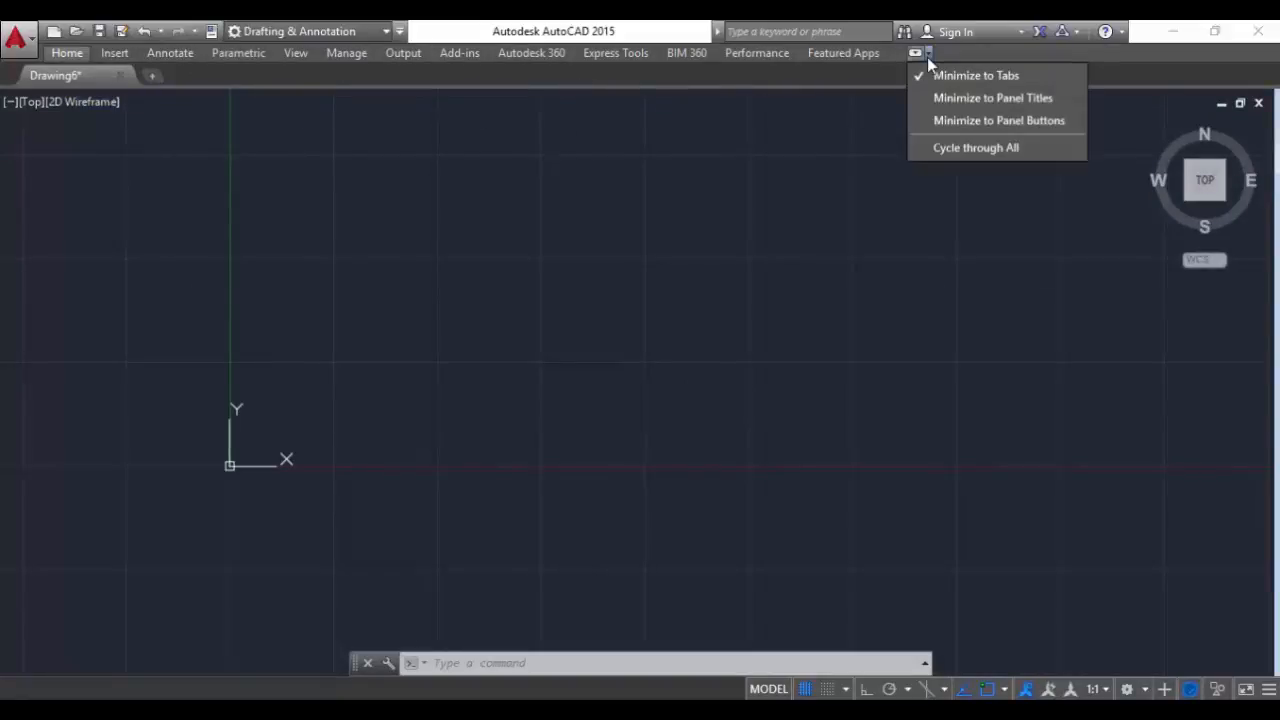
{"action": "left_click", "coordinate": [977, 100]}
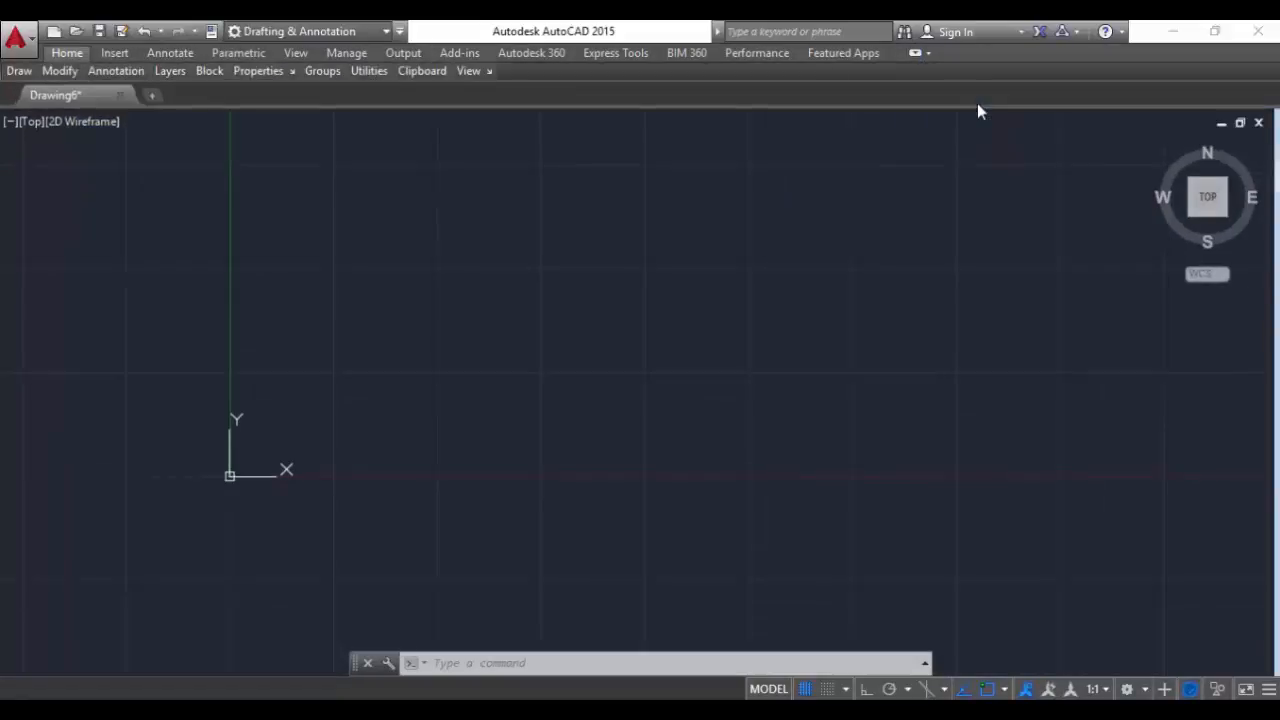
{"action": "mouse_move", "coordinate": [24, 73]}
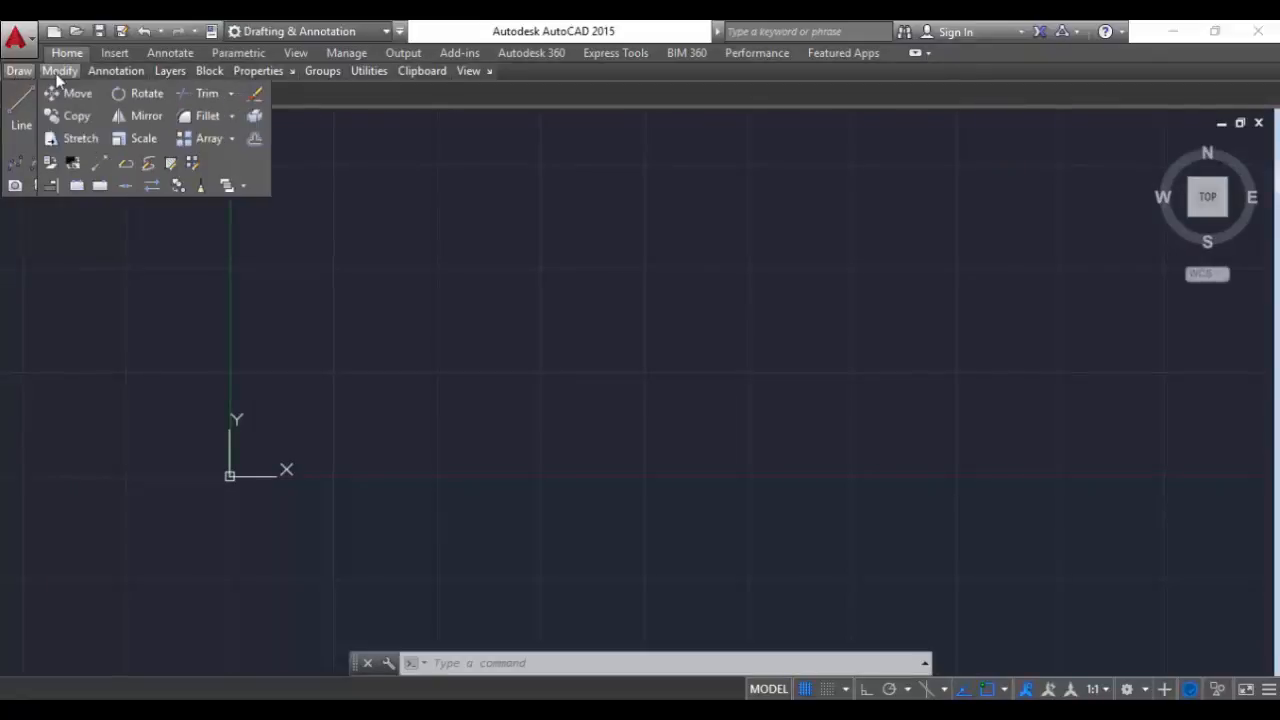
{"action": "mouse_move", "coordinate": [122, 74]}
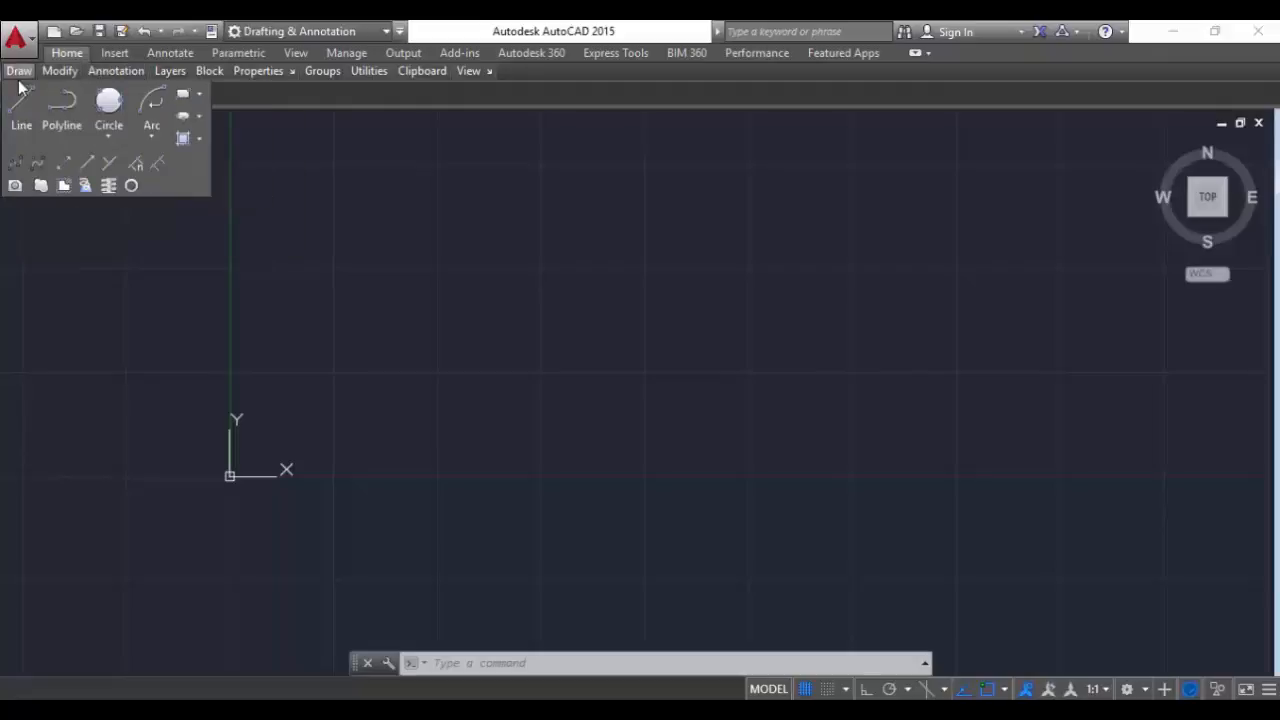
Minimize the ribbon to panel buttons, look over the Insert and Home panels, and restore the full ribbon.
{"action": "left_click", "coordinate": [931, 56]}
{"action": "left_click", "coordinate": [976, 121]}
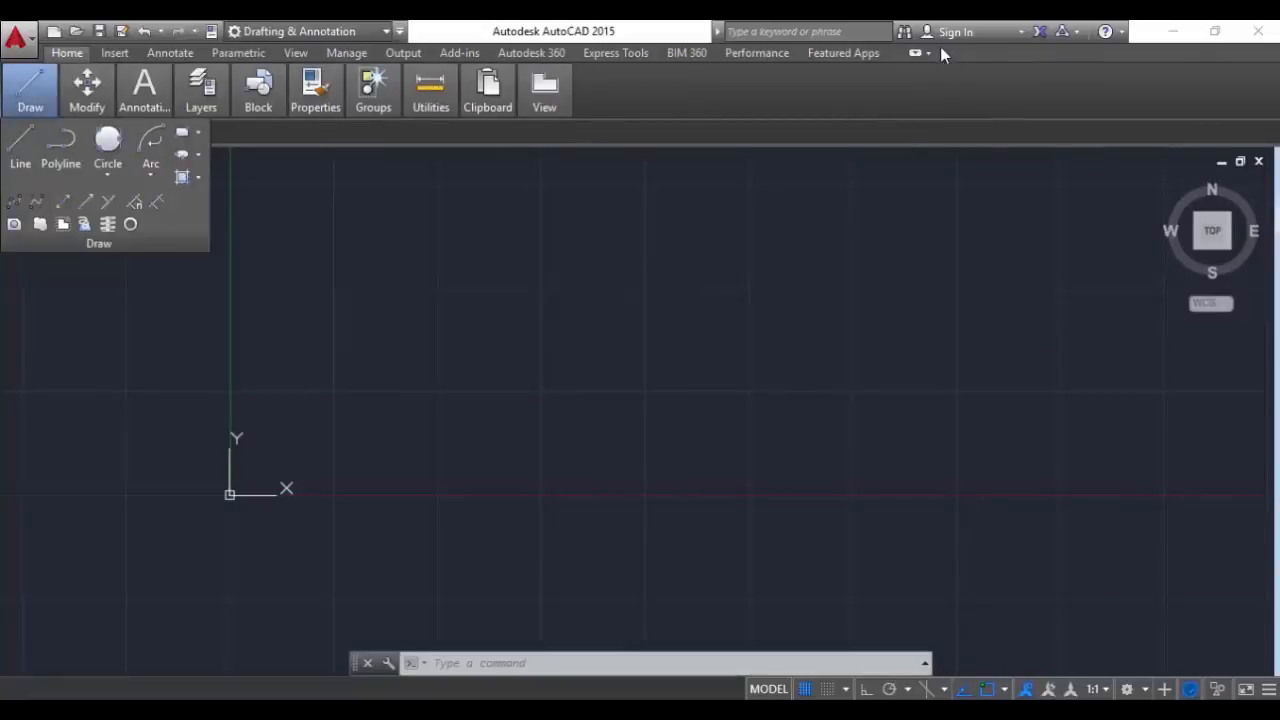
{"action": "left_click", "coordinate": [111, 52]}
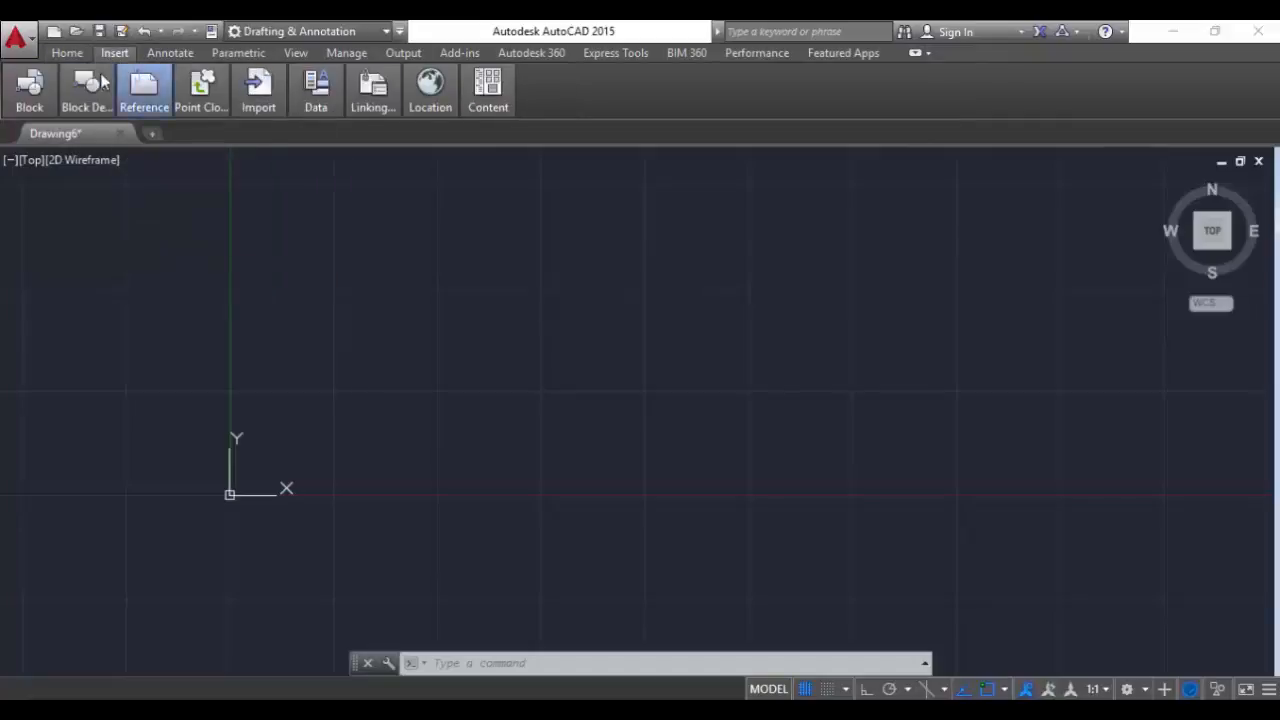
{"action": "left_click", "coordinate": [62, 52]}
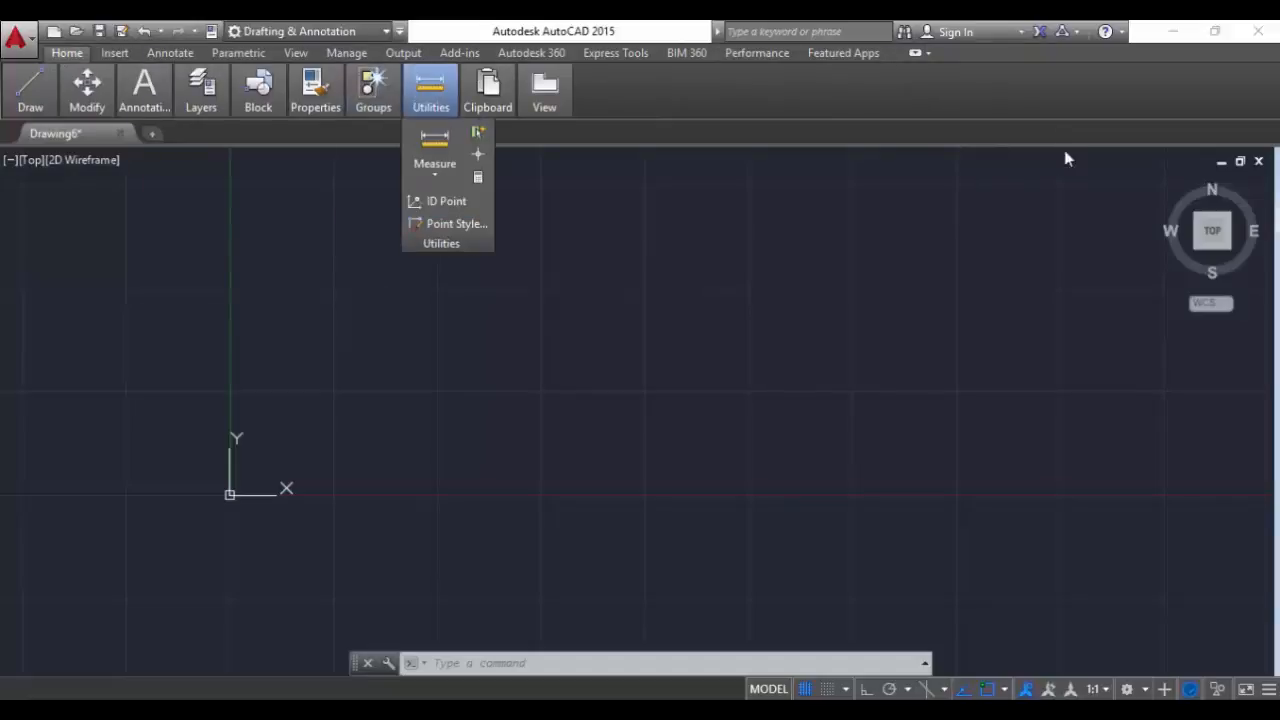
{"action": "left_click", "coordinate": [915, 52]}
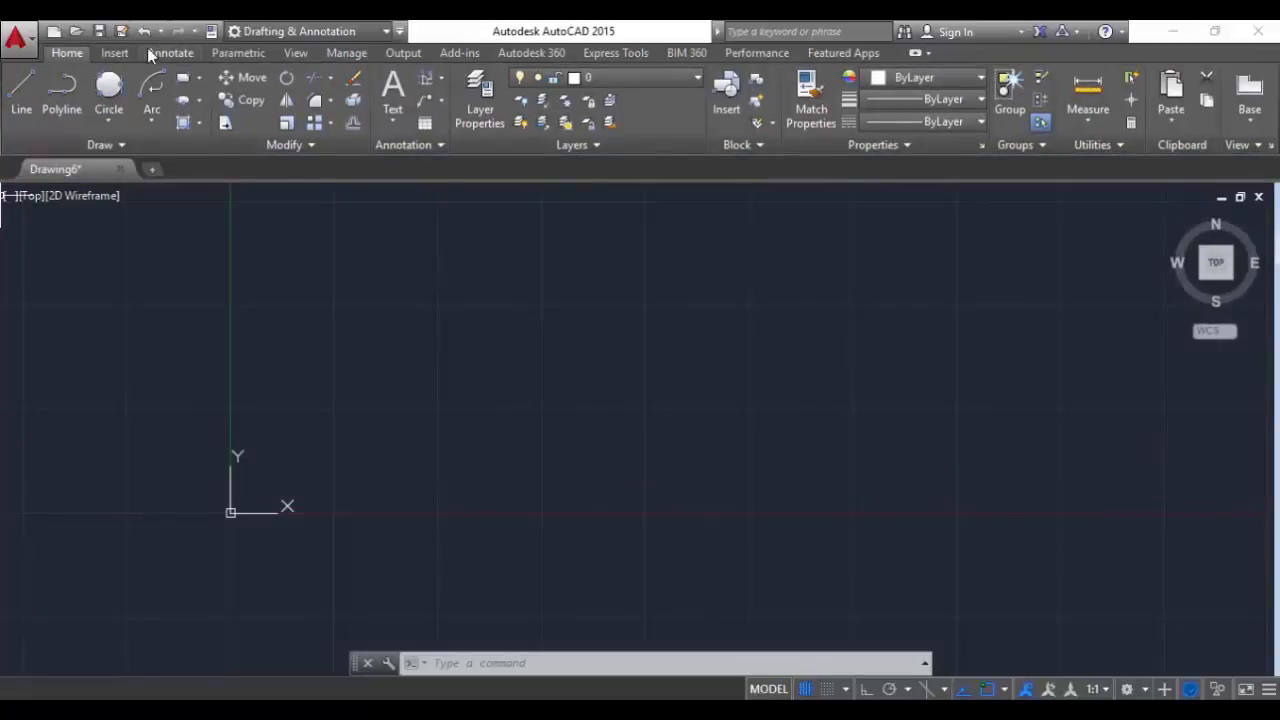
Look over the Insert tools on the full ribbon and return to the Home tools.
{"action": "left_click", "coordinate": [115, 53]}
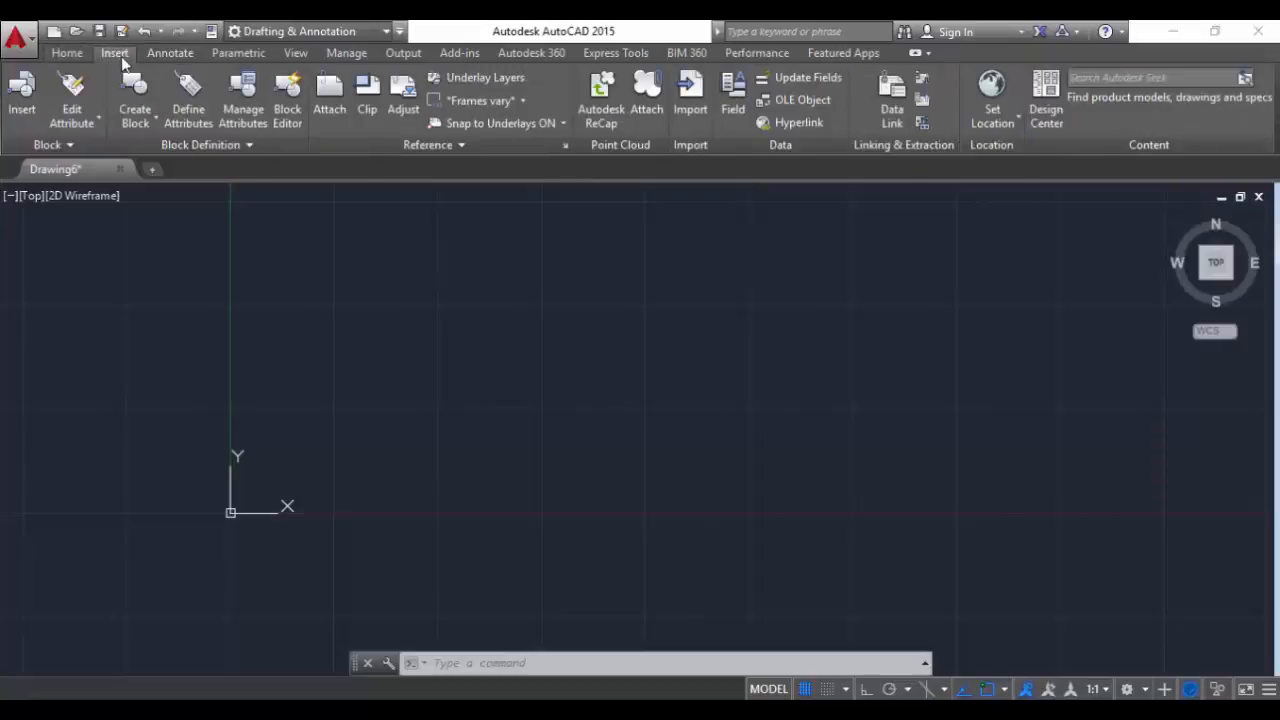
{"action": "mouse_move", "coordinate": [49, 173]}
{"action": "left_click", "coordinate": [64, 54]}
Expand the Draw panel to see its extra tools, float it over the drawing area and return it to the ribbon.
{"action": "left_click", "coordinate": [55, 148]}
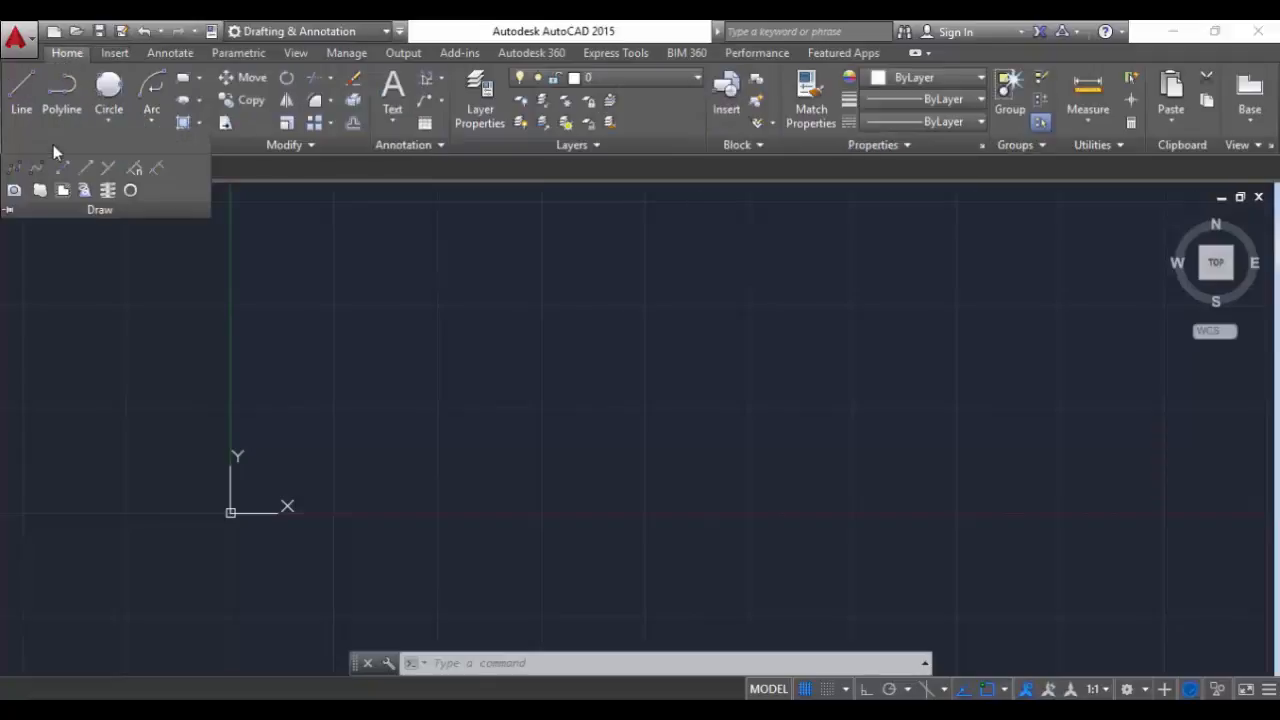
{"action": "left_click", "coordinate": [314, 241]}
{"action": "left_click", "coordinate": [130, 178]}
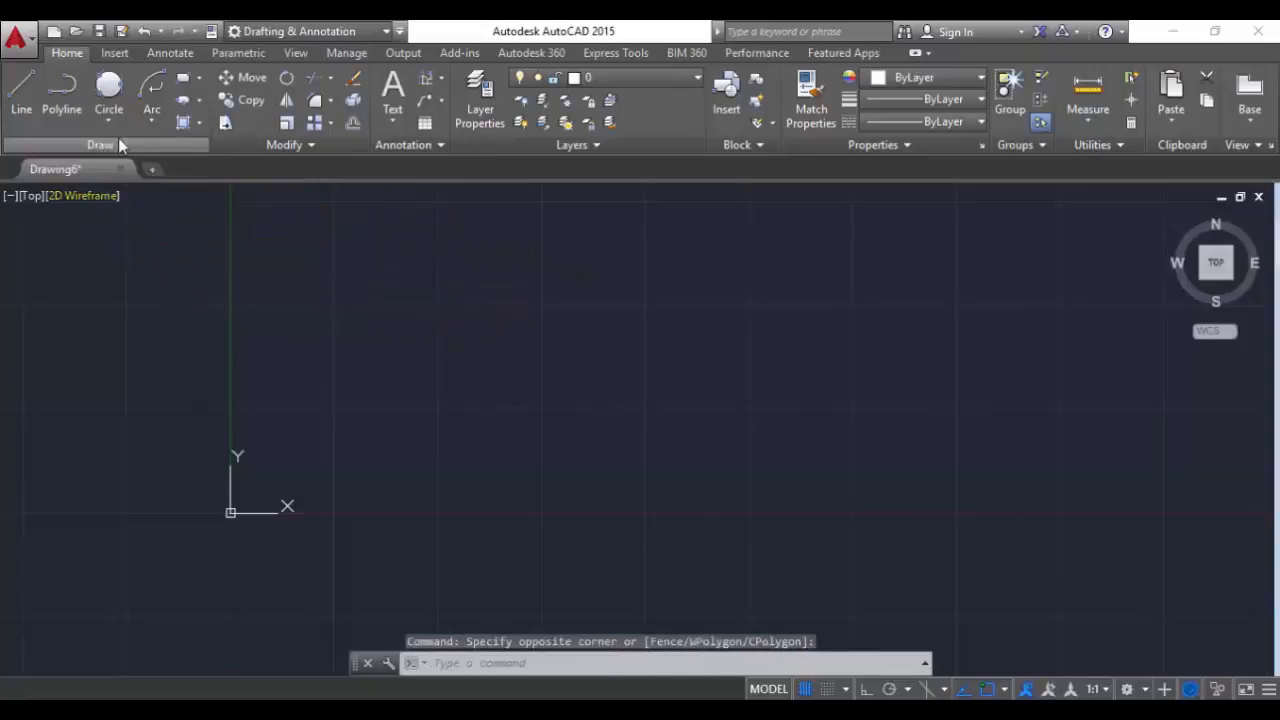
{"action": "left_click_drag", "start_coordinate": [106, 144], "coordinate": [57, 330]}
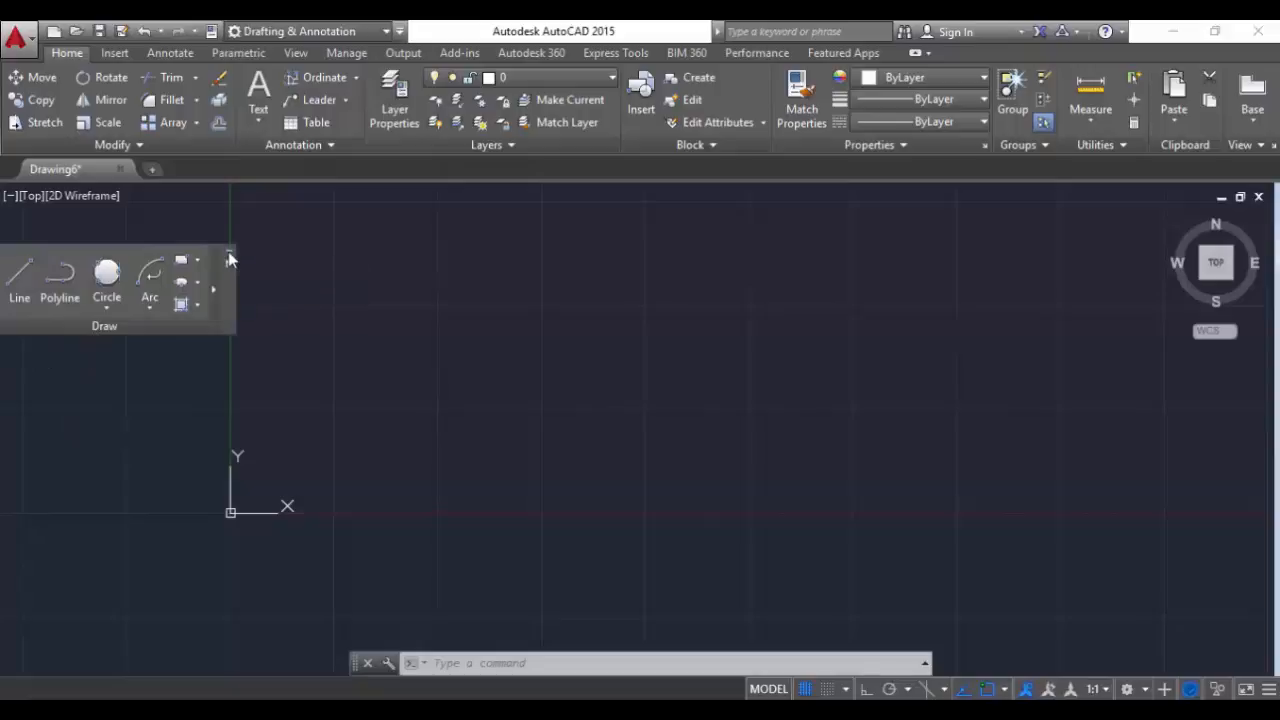
{"action": "left_click", "coordinate": [228, 258]}
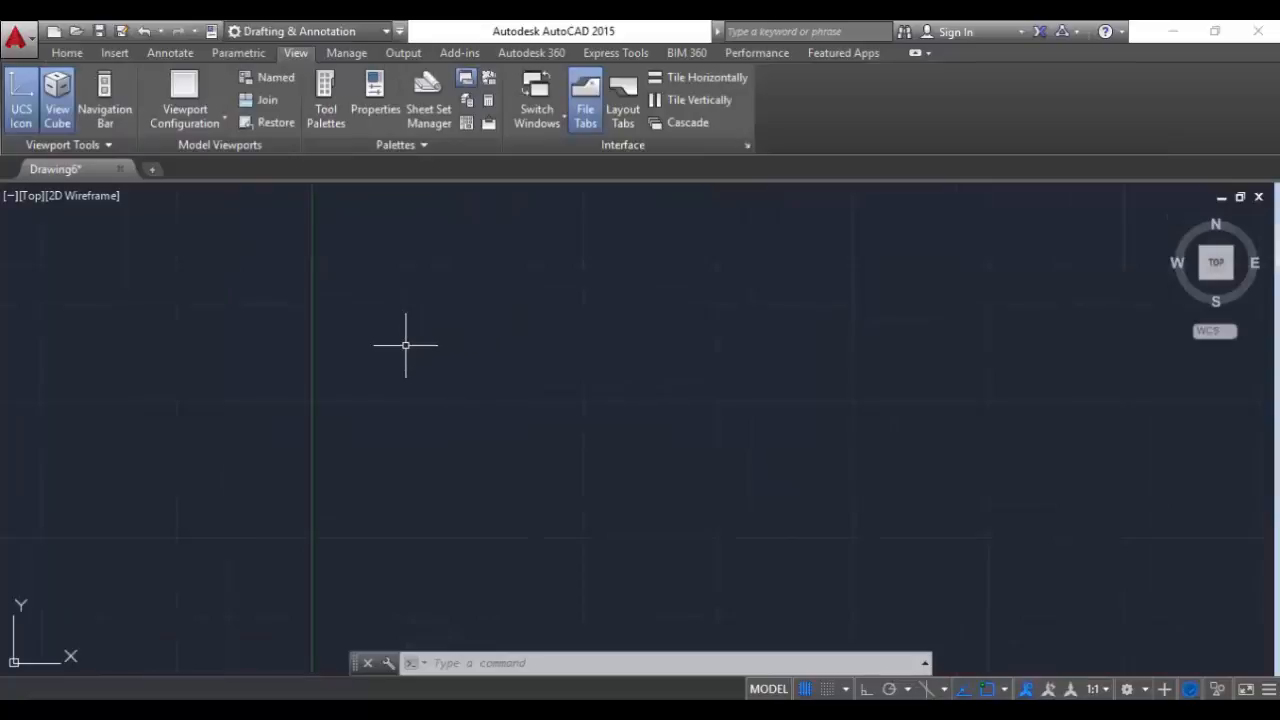
Look at the Drawing Units settings under the application's Drawing Utilities and close them without changes.
{"action": "left_click", "coordinate": [75, 53]}
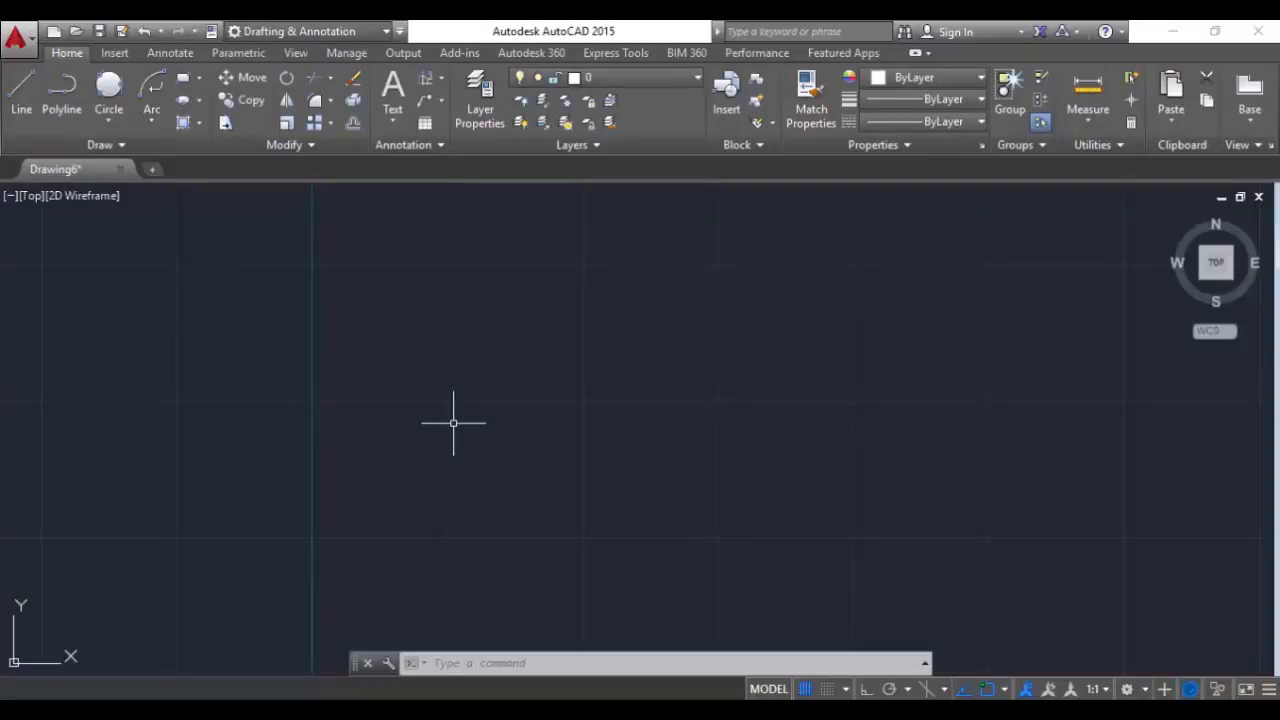
{"action": "left_click", "coordinate": [20, 38]}
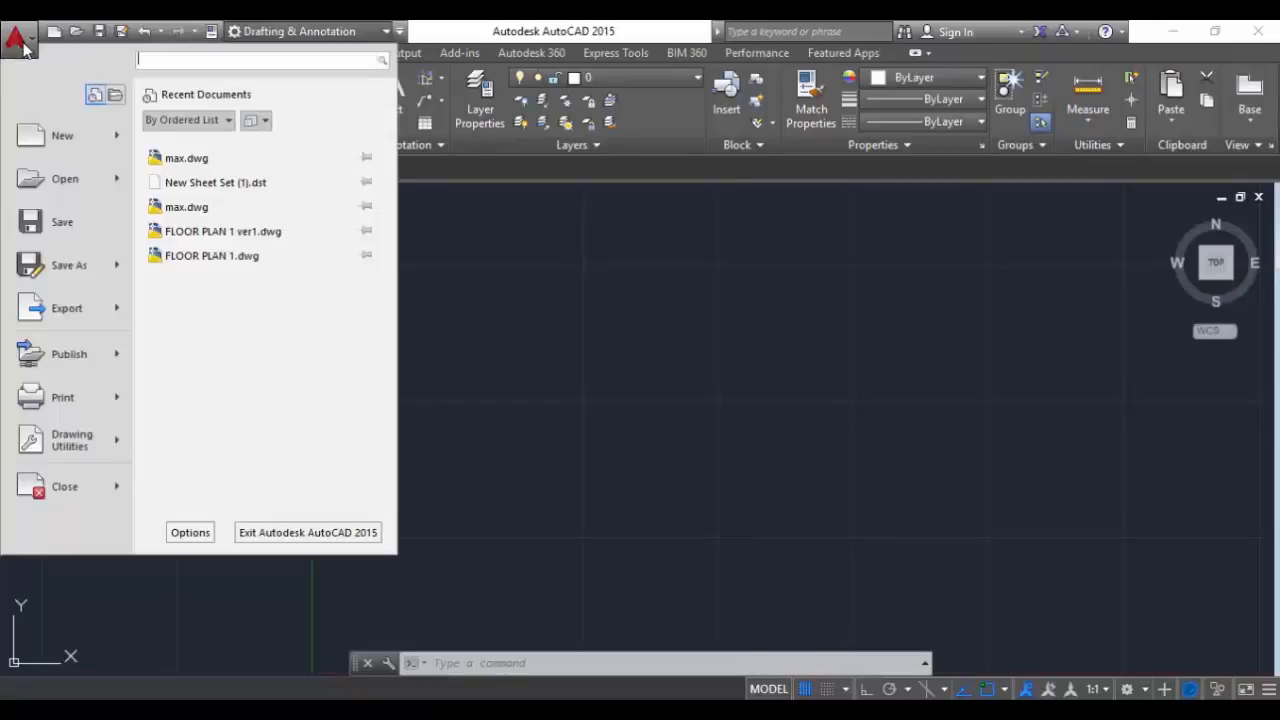
{"action": "mouse_move", "coordinate": [88, 442]}
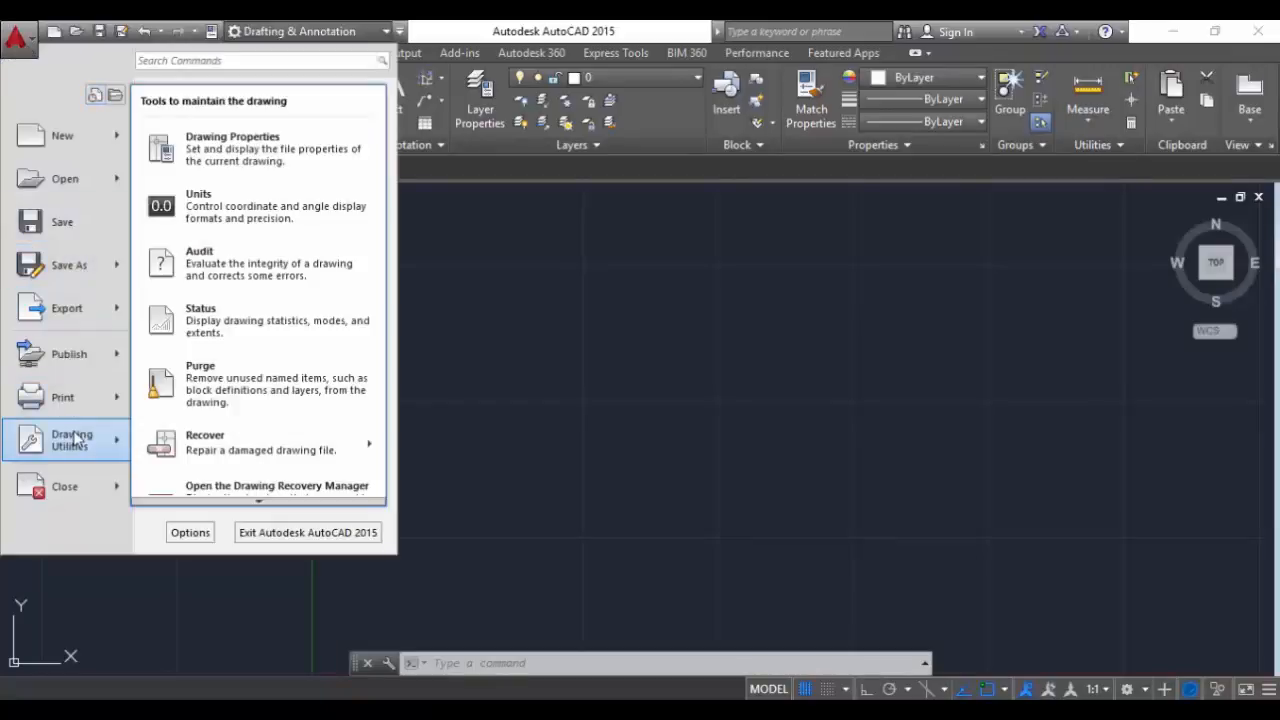
{"action": "left_click", "coordinate": [243, 234]}
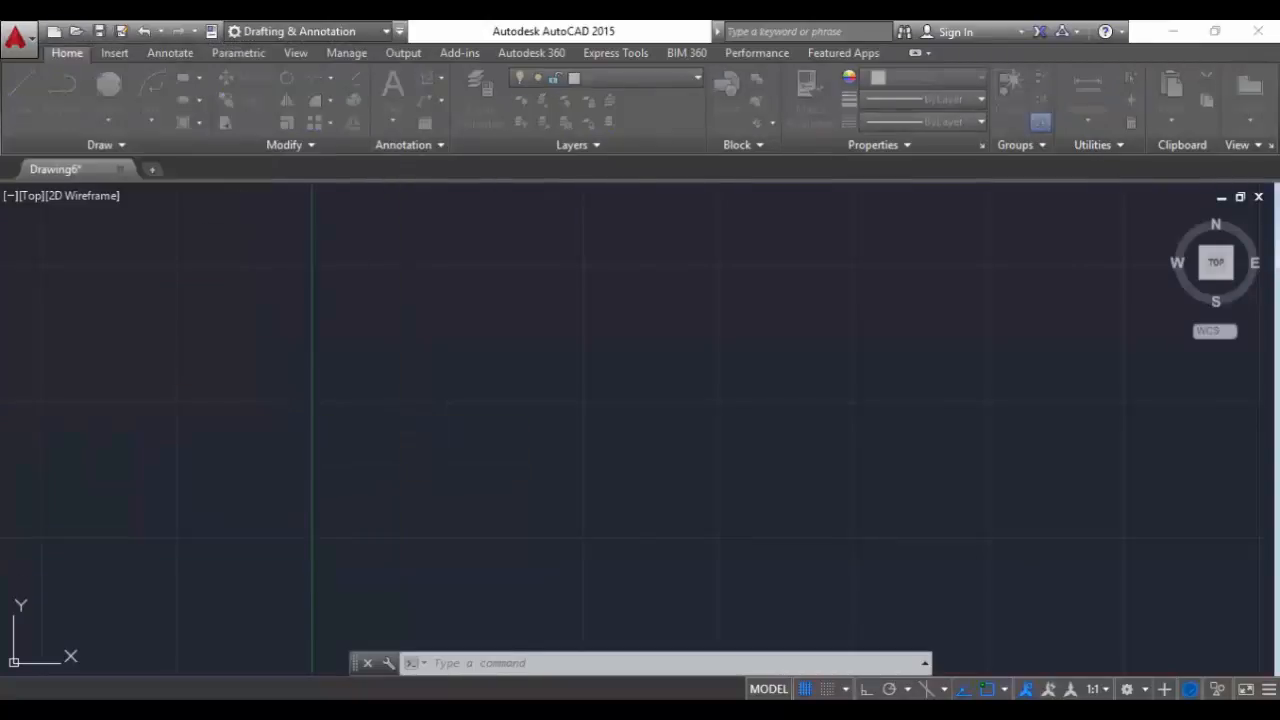
{"action": "left_click", "coordinate": [627, 183]}
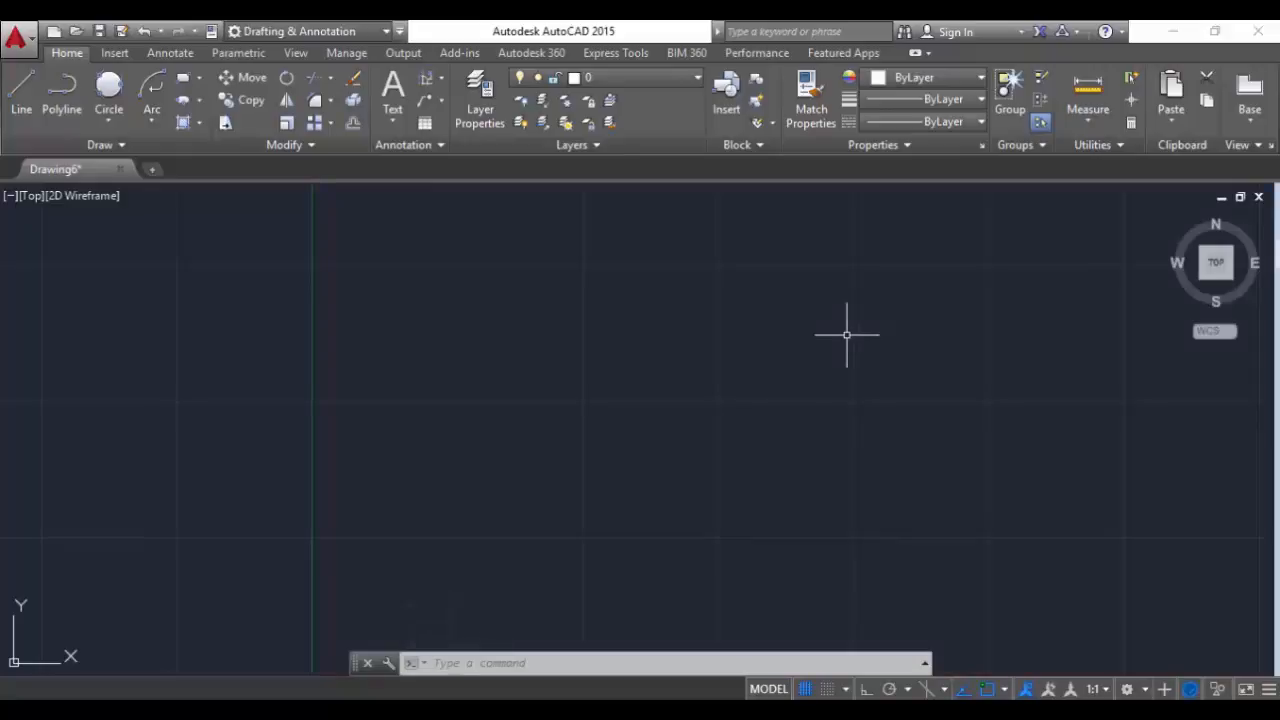
Set the drawing's length units type to Architectural with the UNITS command.
{"action": "type", "text": "UN"}
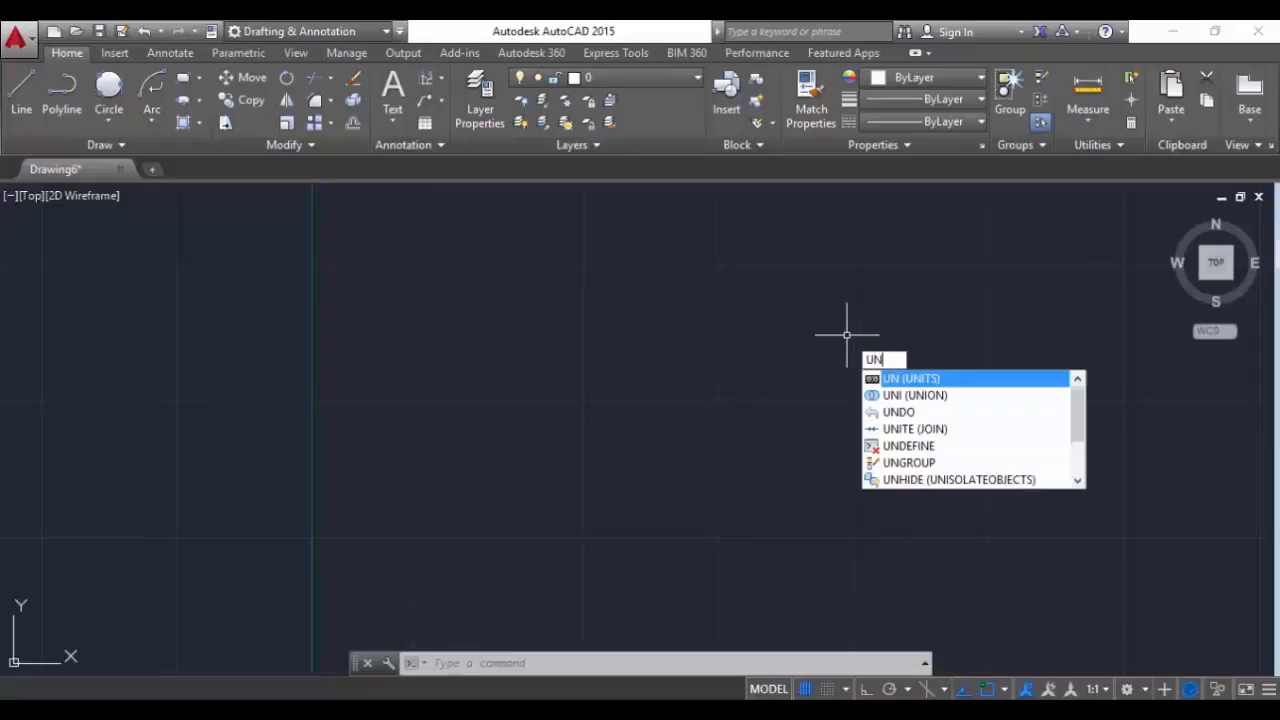
{"action": "key", "text": "Return"}
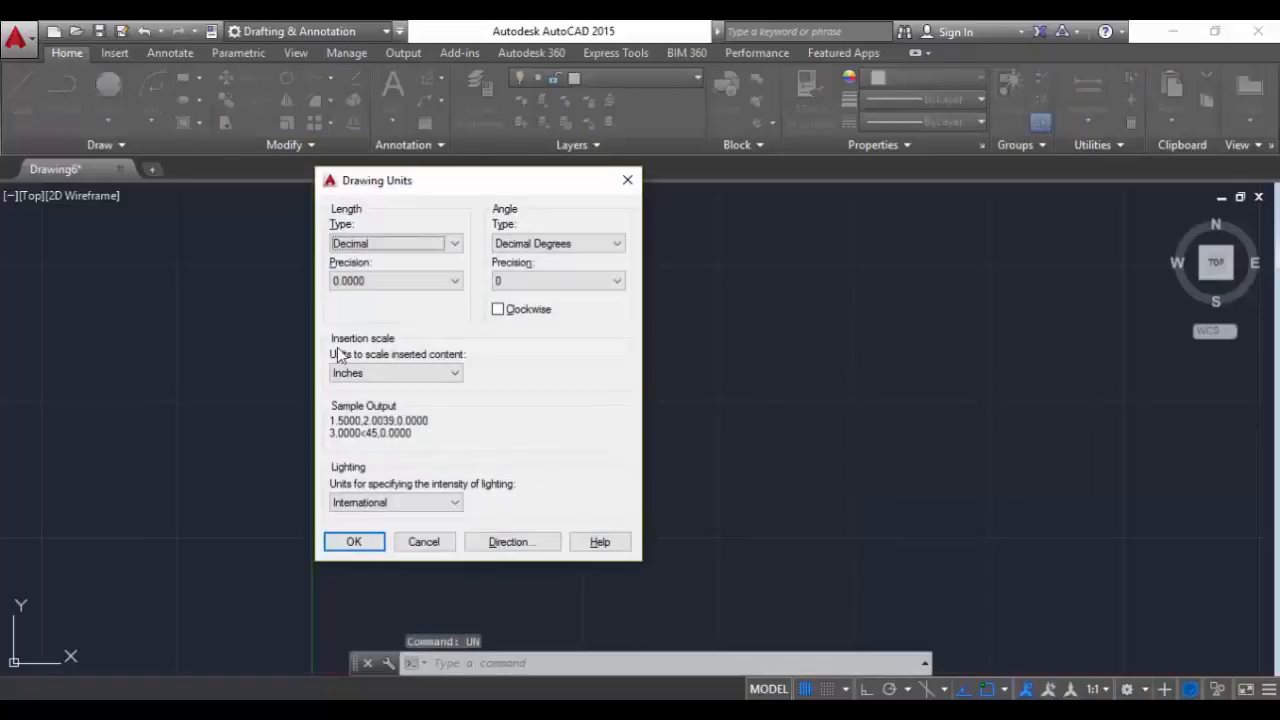
{"action": "left_click", "coordinate": [390, 247]}
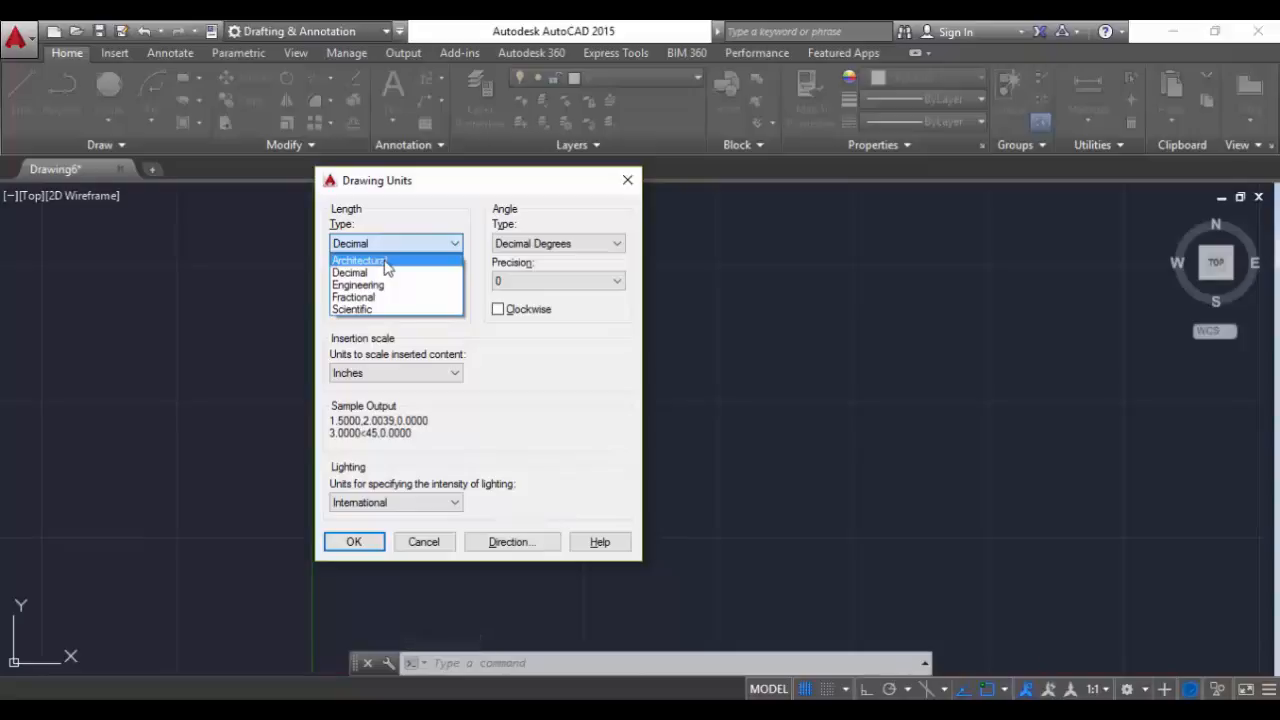
{"action": "left_click", "coordinate": [387, 261]}
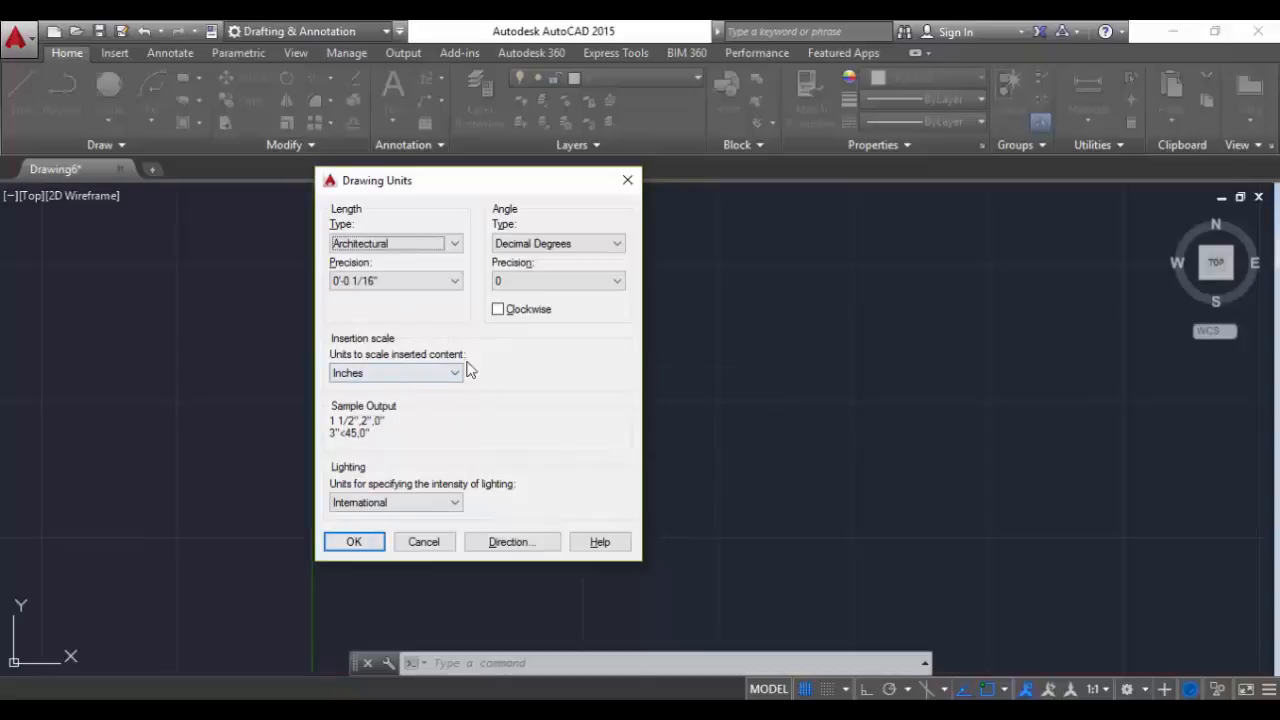
{"action": "left_click", "coordinate": [355, 545]}
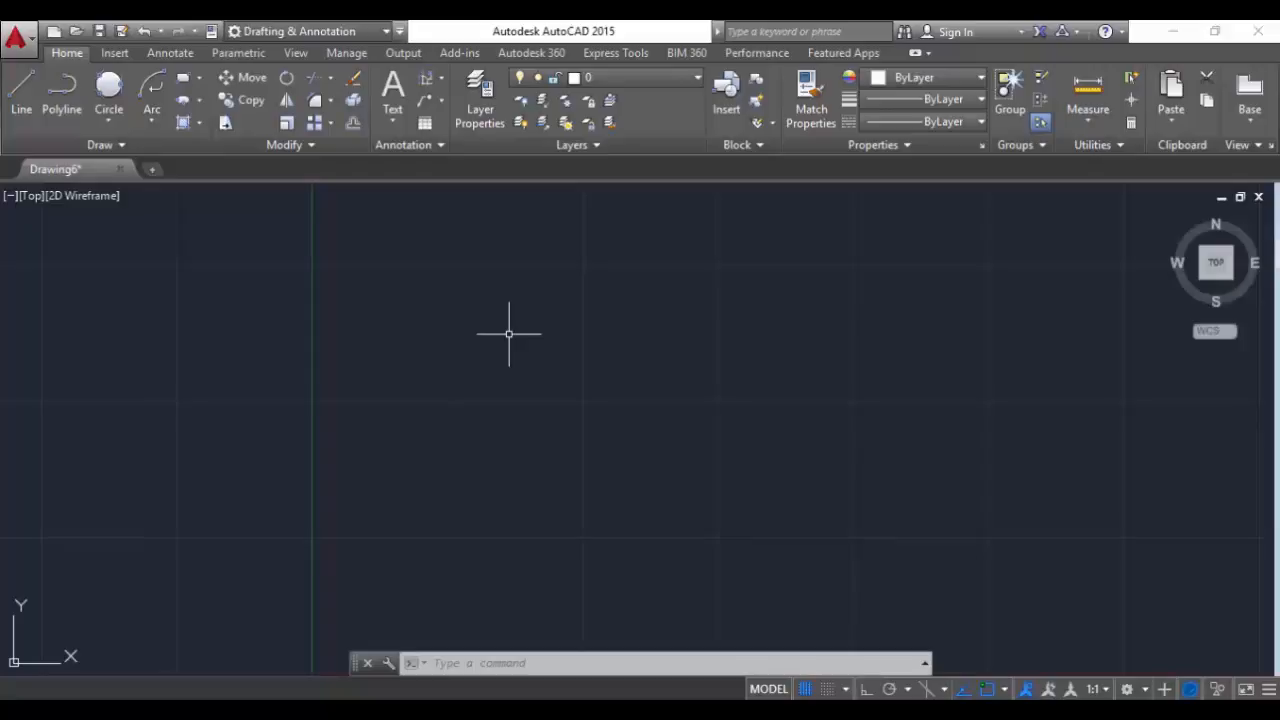
Draw a vertical line 8" long at 90° beside the Y axis and end the Line command.
{"action": "type", "text": "L"}
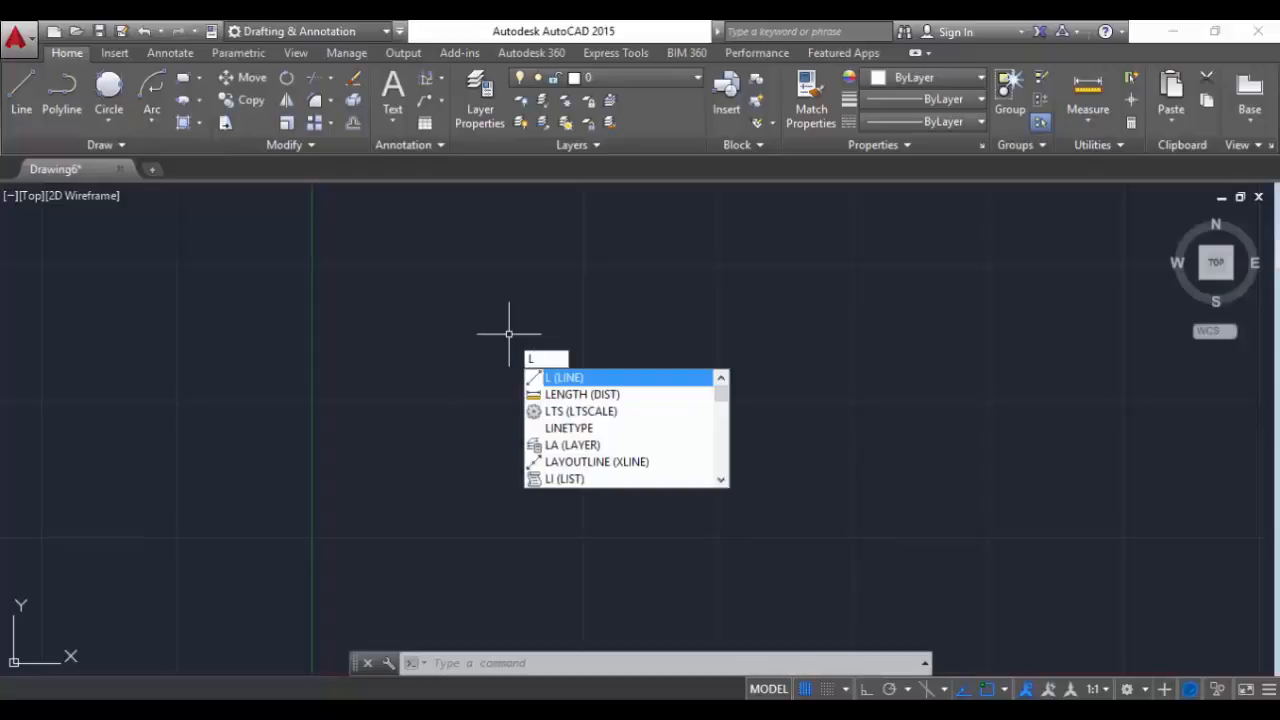
{"action": "key", "text": "Return"}
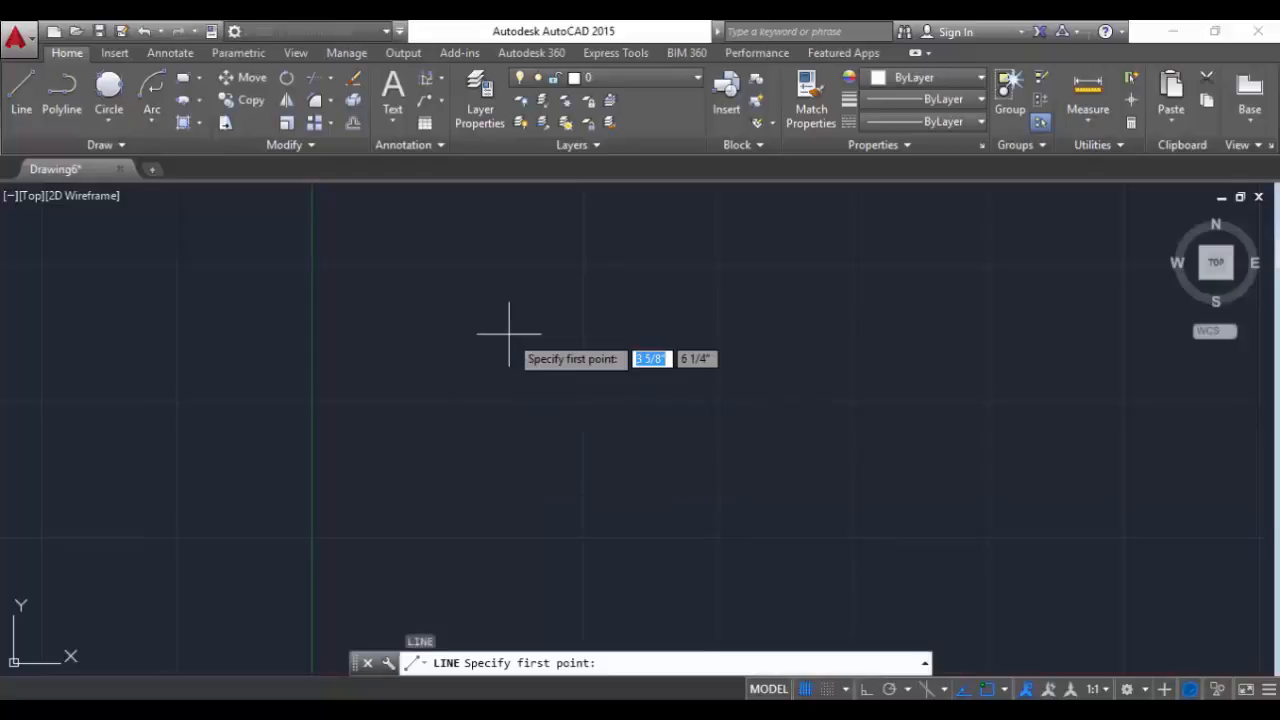
{"action": "left_click", "coordinate": [218, 295]}
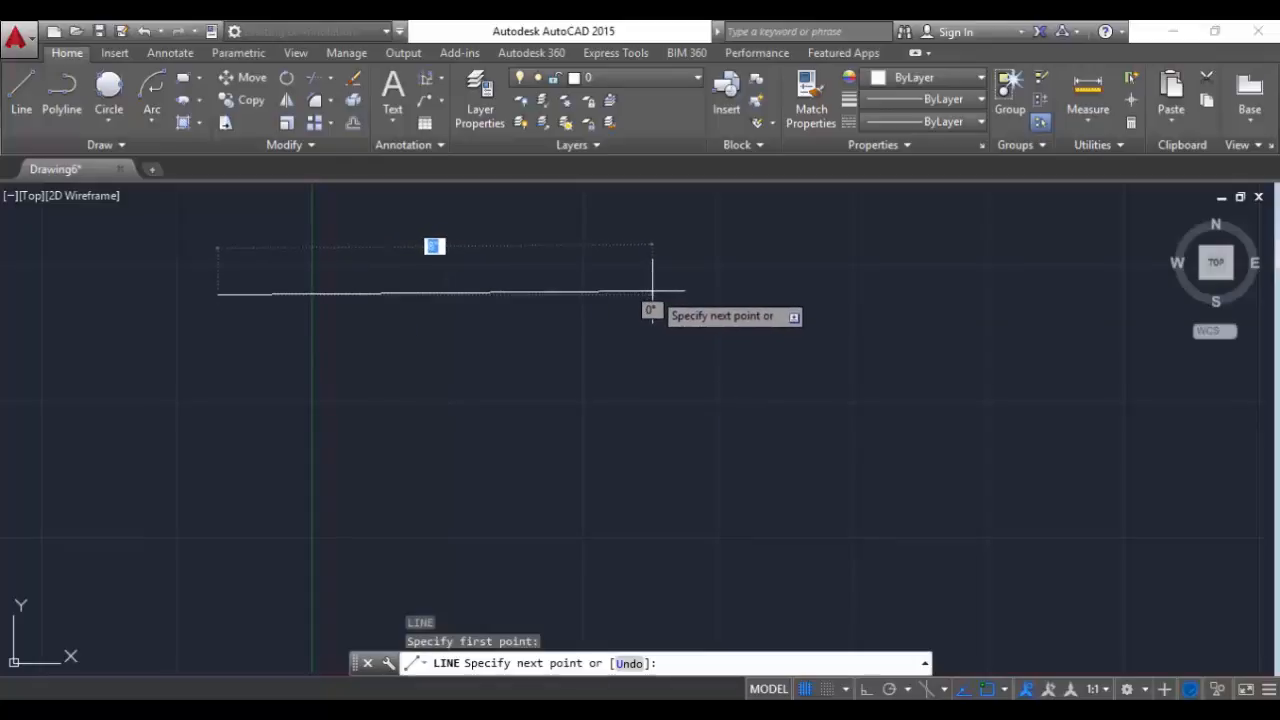
{"action": "type", "text": "8"}
{"action": "key", "text": "Tab"}
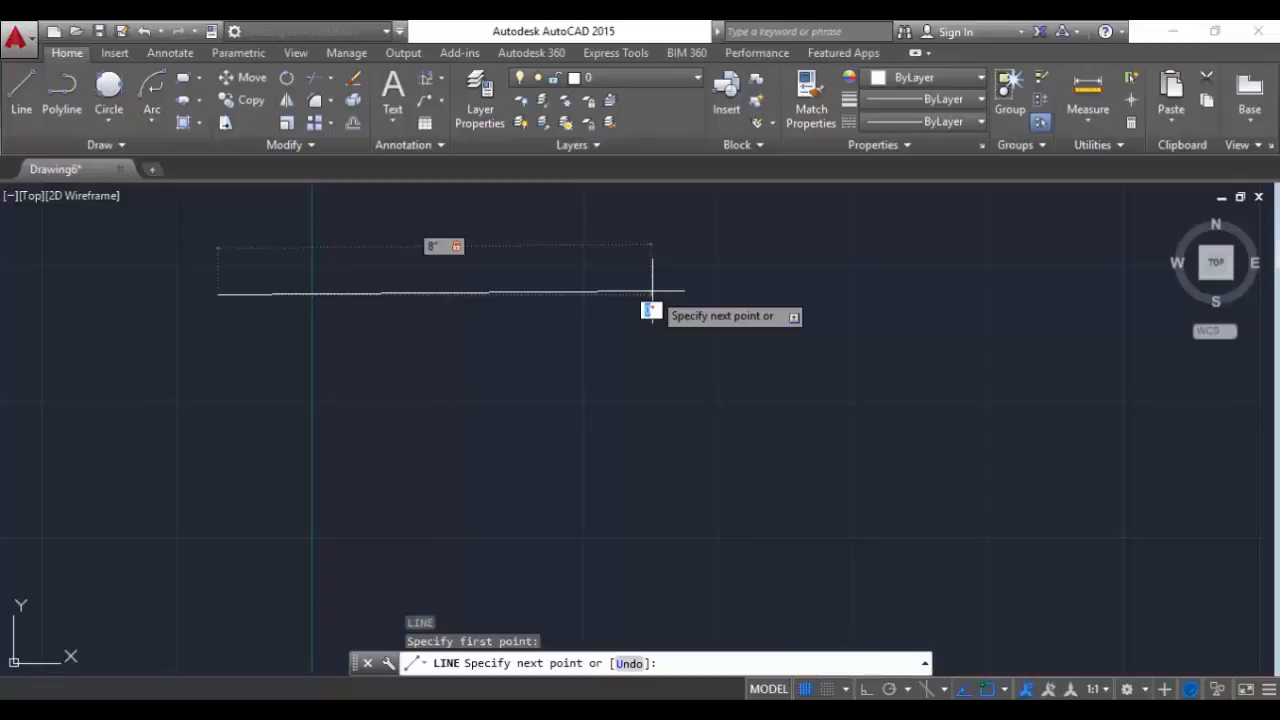
{"action": "type", "text": "90"}
{"action": "key", "text": "Return"}
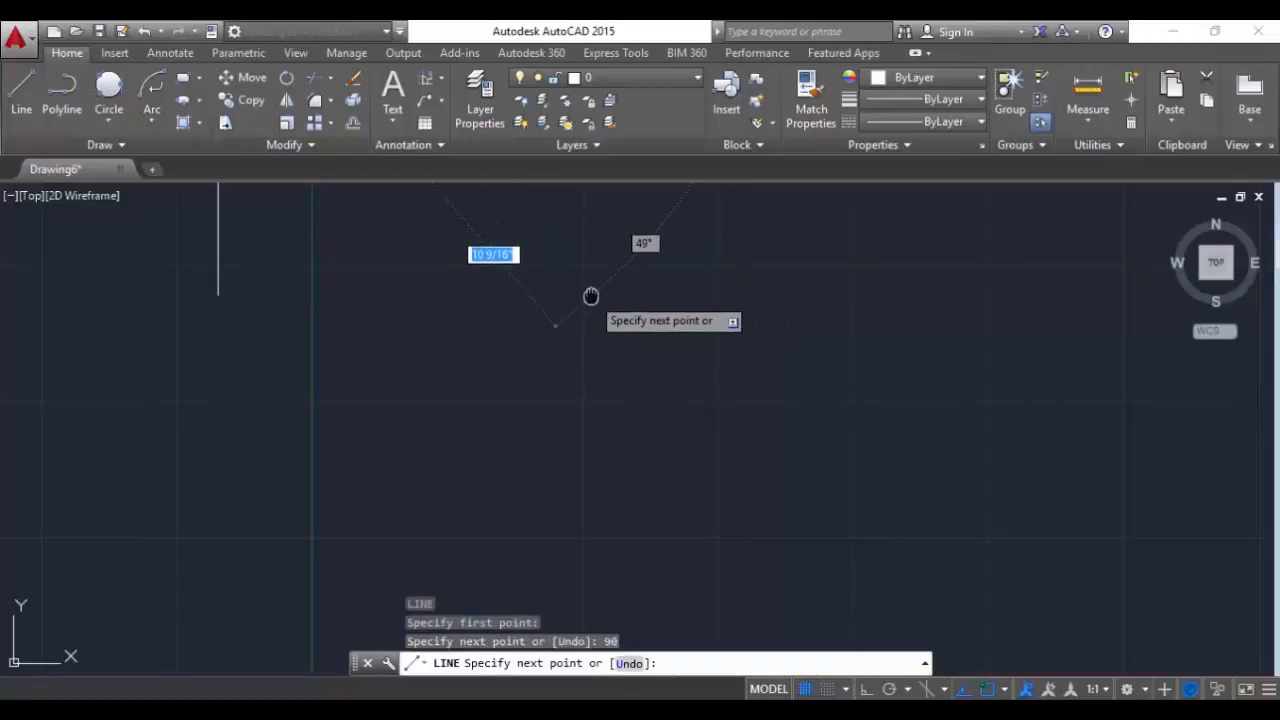
{"action": "middle_click_drag", "start_coordinate": [591, 296], "coordinate": [769, 666]}
{"action": "scroll", "coordinate": [727, 532], "scroll_direction": "down", "scroll_amount": 2}
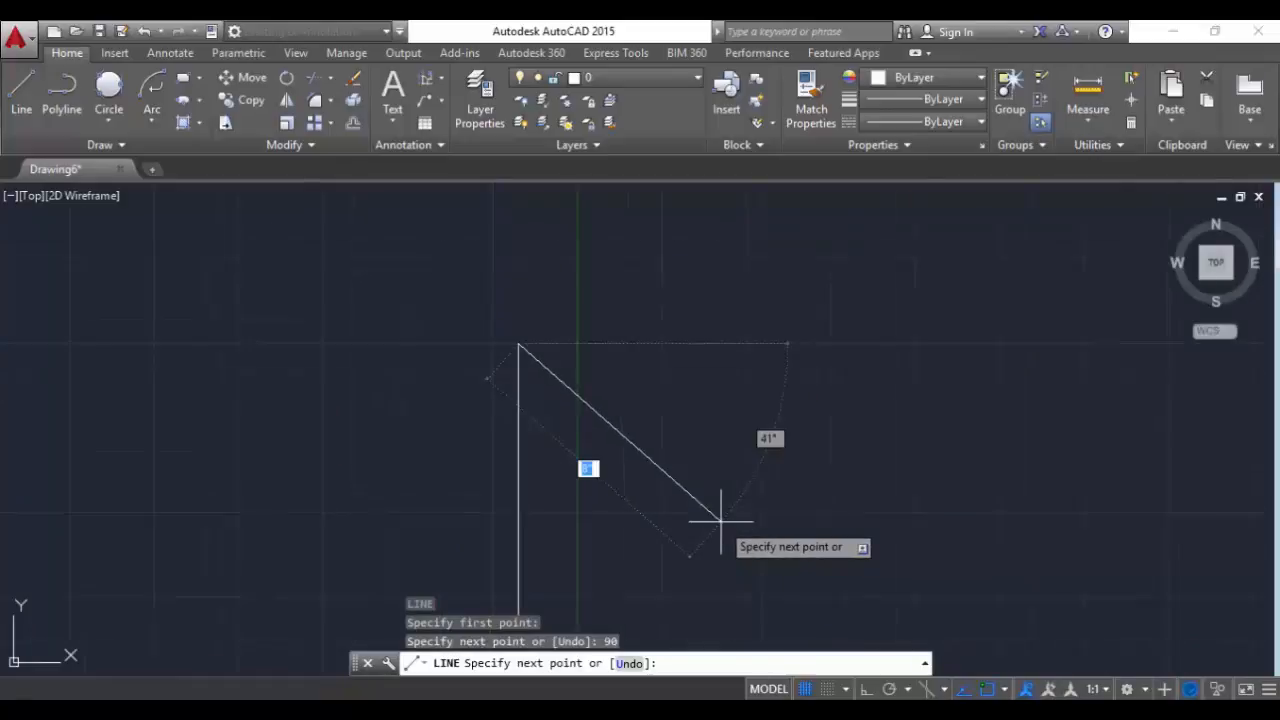
{"action": "middle_click_drag", "start_coordinate": [694, 509], "coordinate": [528, 401]}
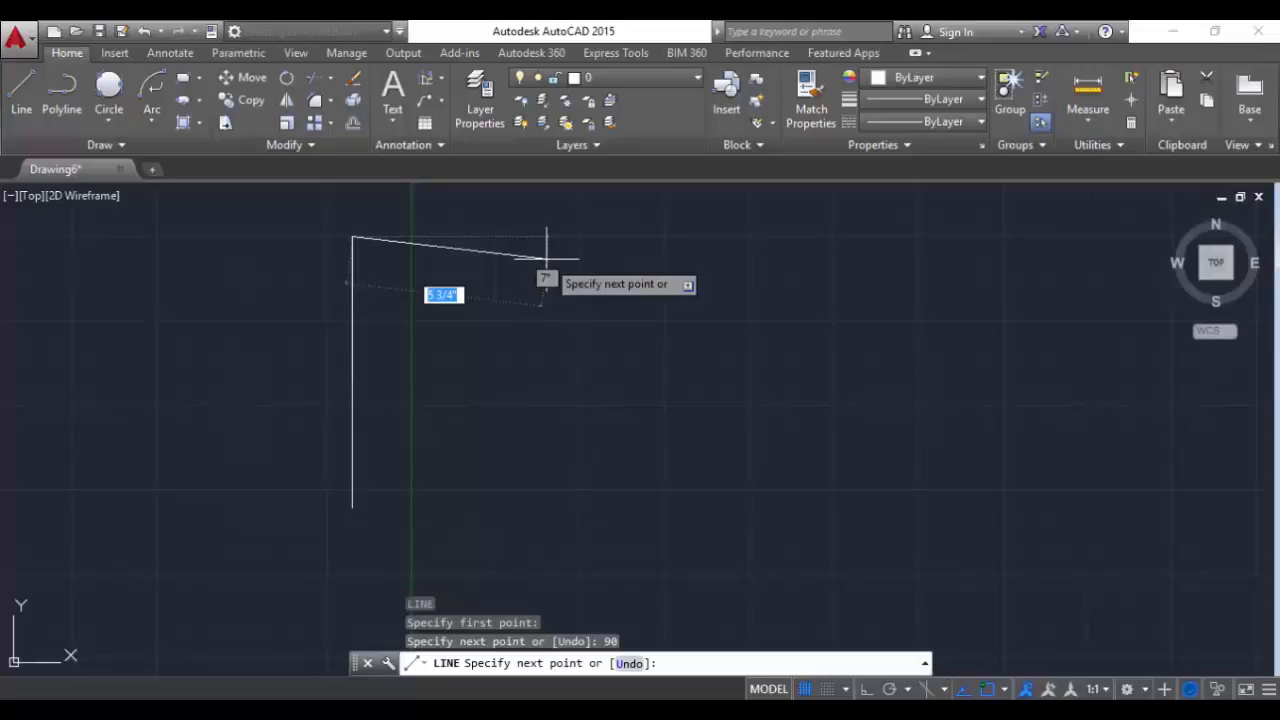
{"action": "right_click", "coordinate": [603, 268]}
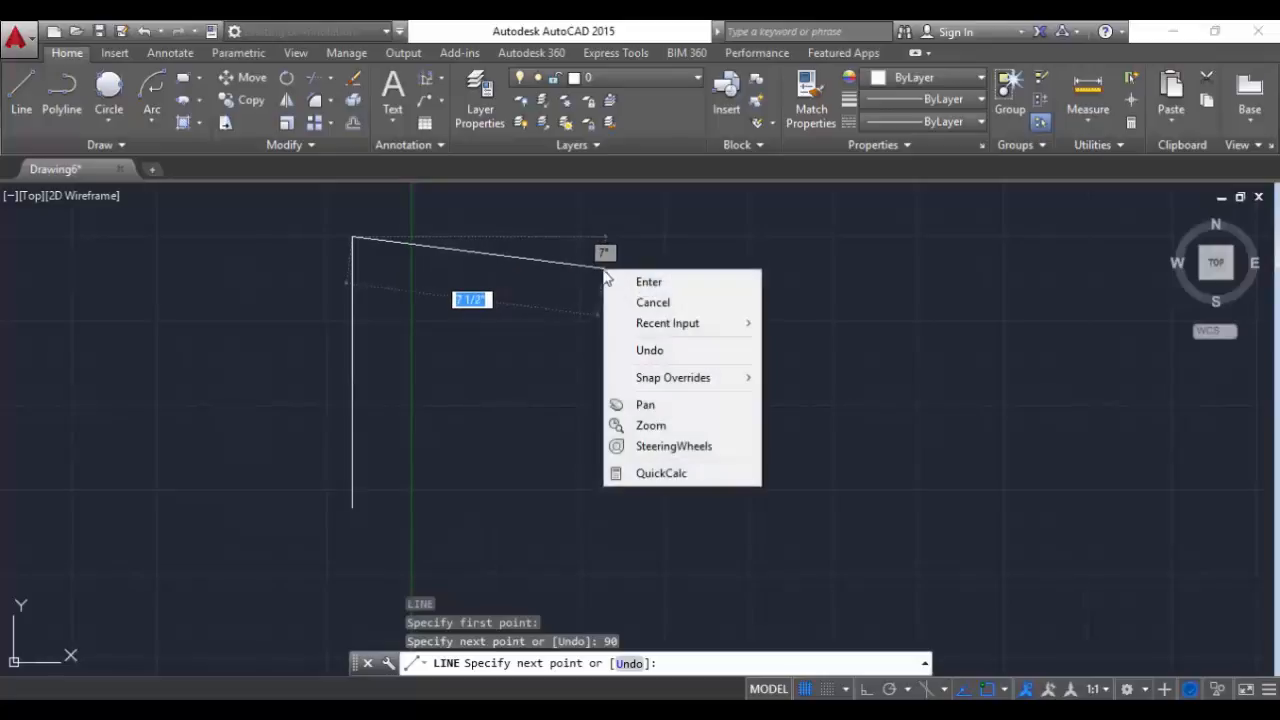
{"action": "left_click", "coordinate": [645, 284]}
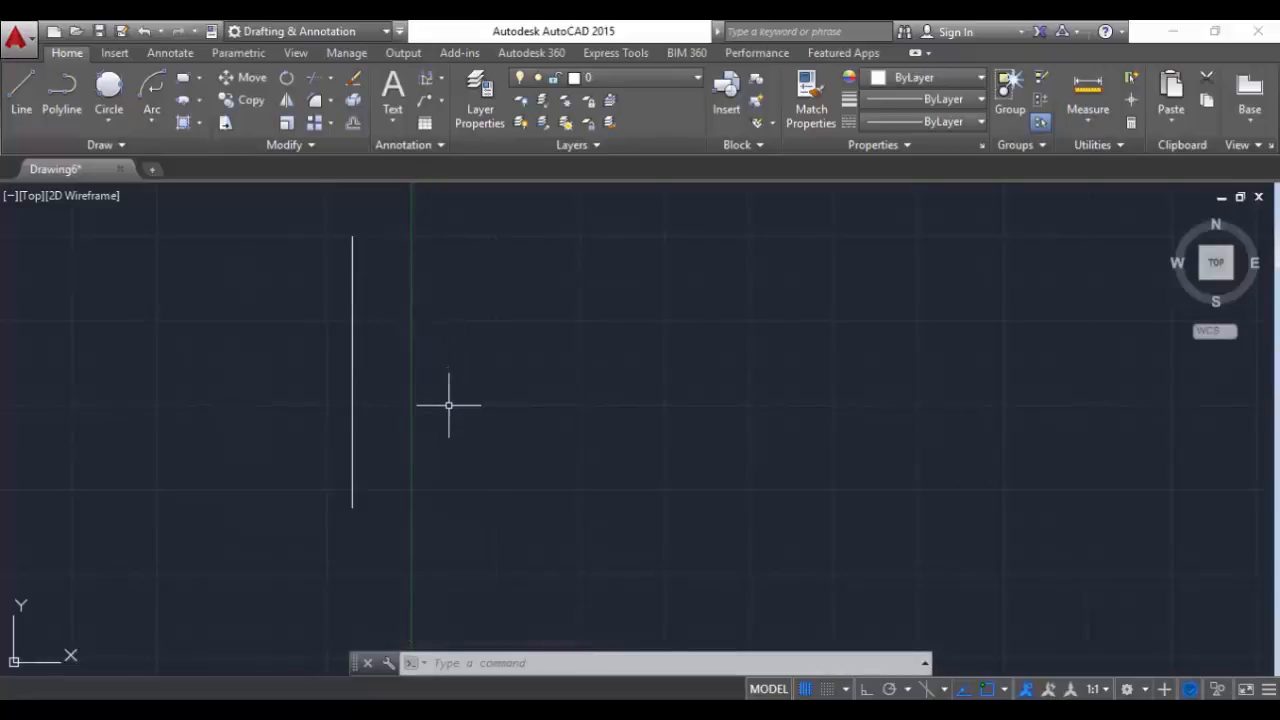
Examine the vertical line and the surrounding drawing area at several zoom levels and view positions.
{"action": "mouse_move", "coordinate": [478, 418]}
{"action": "middle_mouse_down"}
{"action": "mouse_move", "coordinate": [520, 417]}
{"action": "mouse_move", "coordinate": [483, 540]}
{"action": "mouse_move", "coordinate": [549, 541]}
{"action": "mouse_move", "coordinate": [531, 571]}
{"action": "mouse_move", "coordinate": [469, 580]}
{"action": "mouse_move", "coordinate": [303, 374]}
{"action": "mouse_move", "coordinate": [525, 315]}
{"action": "mouse_move", "coordinate": [466, 557]}
{"action": "mouse_move", "coordinate": [350, 402]}
{"action": "middle_mouse_up"}
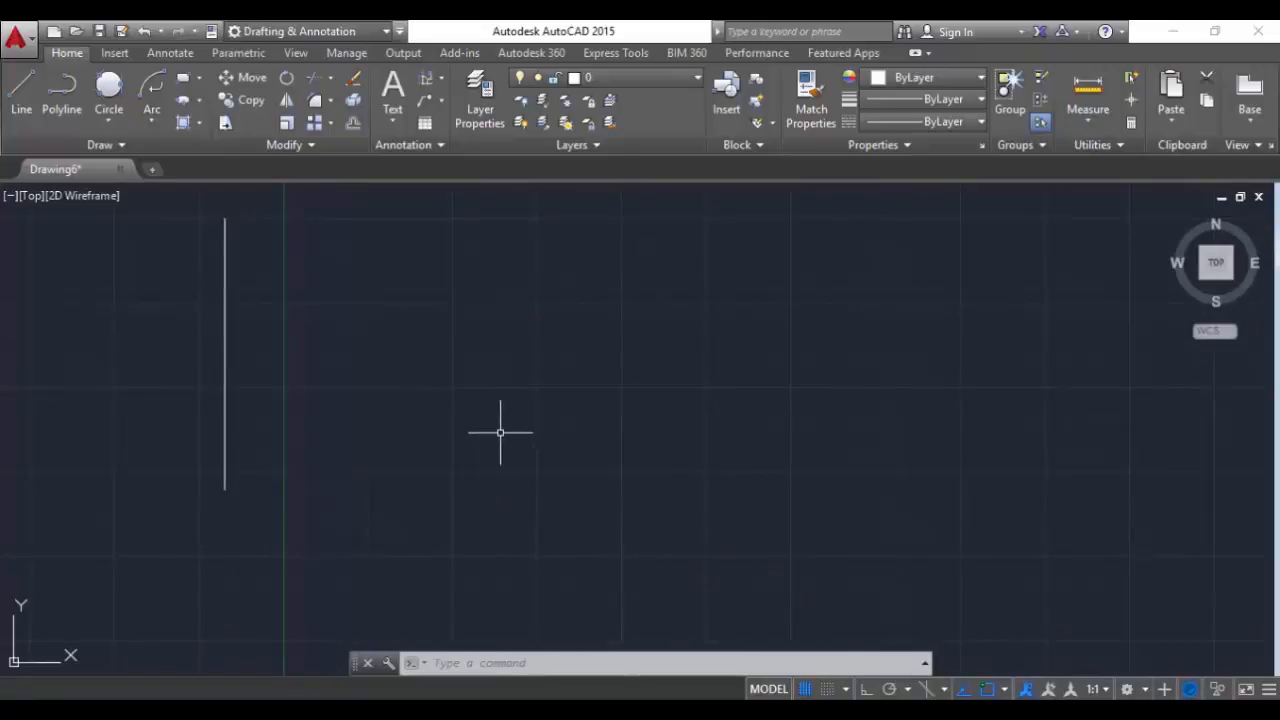
{"action": "scroll", "coordinate": [500, 433], "scroll_direction": "down", "scroll_amount": 5}
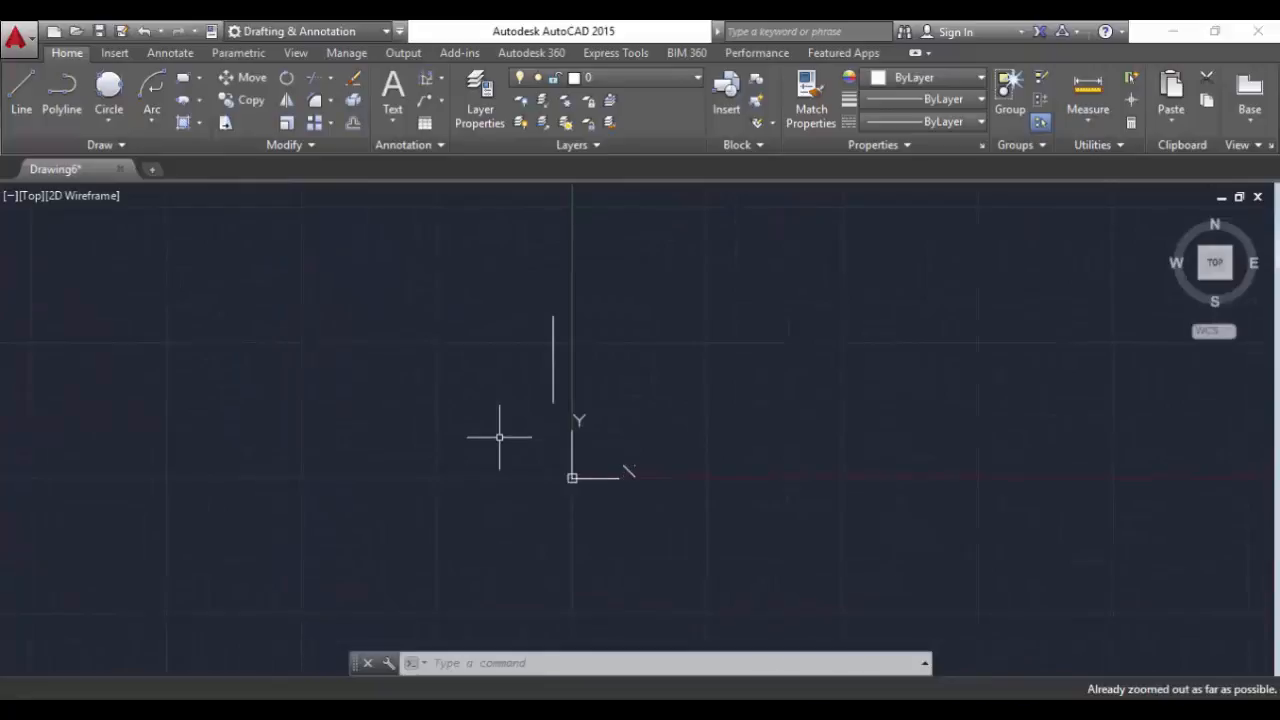
{"action": "scroll", "coordinate": [528, 449], "scroll_direction": "up", "scroll_amount": 5}
{"action": "mouse_move", "coordinate": [630, 323]}
{"action": "middle_mouse_down"}
{"action": "mouse_move", "coordinate": [383, 519]}
{"action": "mouse_move", "coordinate": [354, 609]}
{"action": "middle_mouse_up"}
{"action": "middle_click_drag", "start_coordinate": [518, 399], "coordinate": [454, 602]}
{"action": "scroll", "coordinate": [565, 473], "scroll_direction": "down", "scroll_amount": 4}
{"action": "middle_click_drag", "start_coordinate": [587, 371], "coordinate": [517, 443]}
{"action": "scroll", "coordinate": [517, 443], "scroll_direction": "up", "scroll_amount": 2}
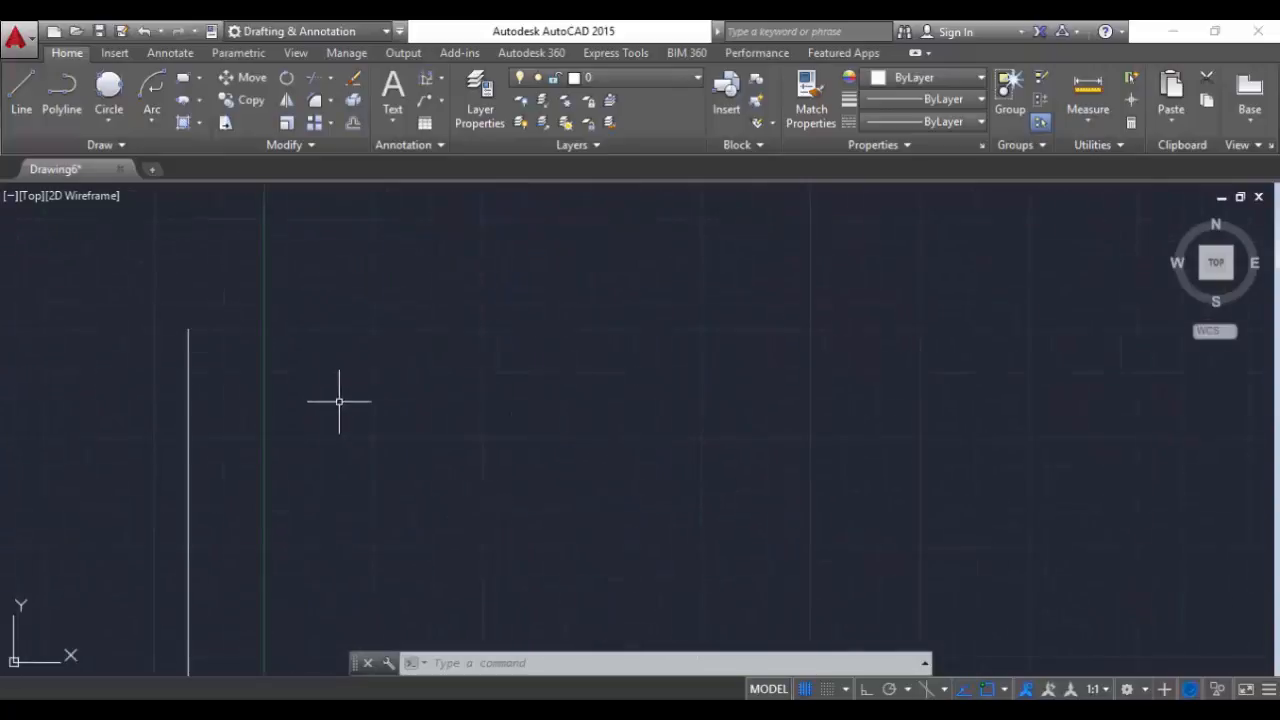
{"action": "middle_click_drag", "start_coordinate": [337, 400], "coordinate": [523, 346]}
{"action": "scroll", "coordinate": [547, 371], "scroll_direction": "down", "scroll_amount": 2}
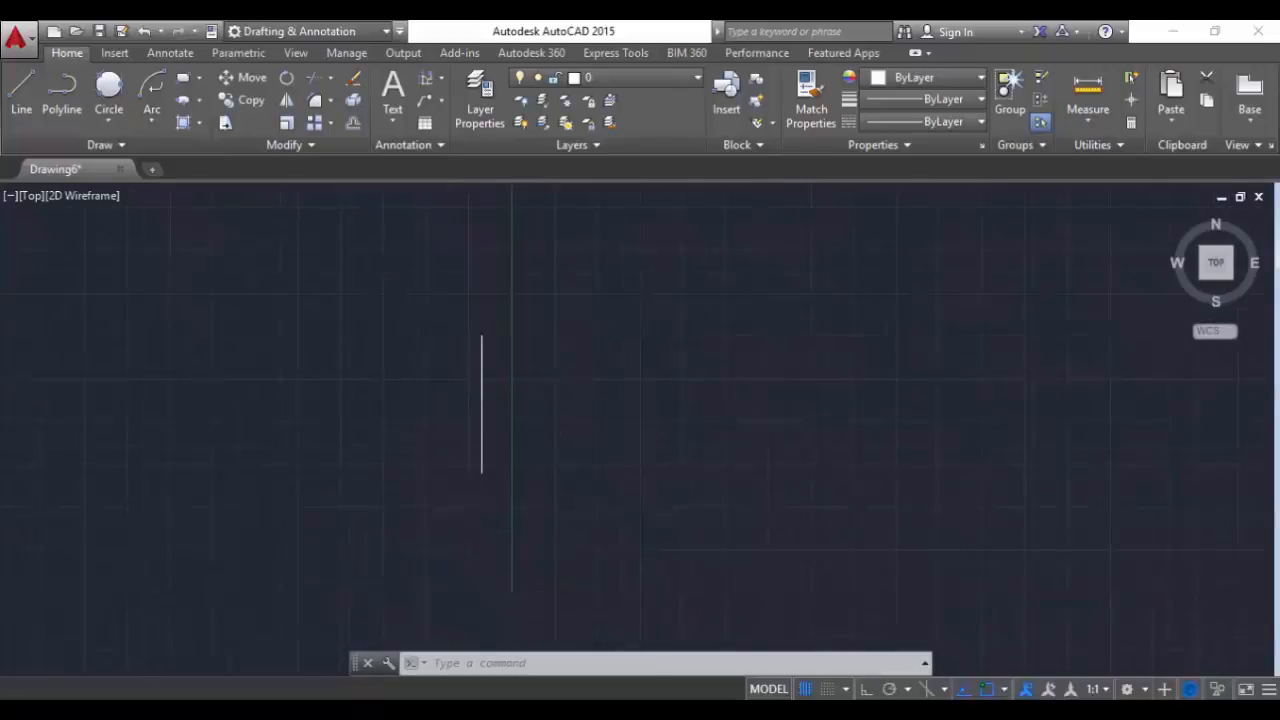
{"action": "scroll", "coordinate": [548, 413], "scroll_direction": "up", "scroll_amount": 4}
{"action": "middle_click_drag", "start_coordinate": [543, 340], "coordinate": [601, 373]}
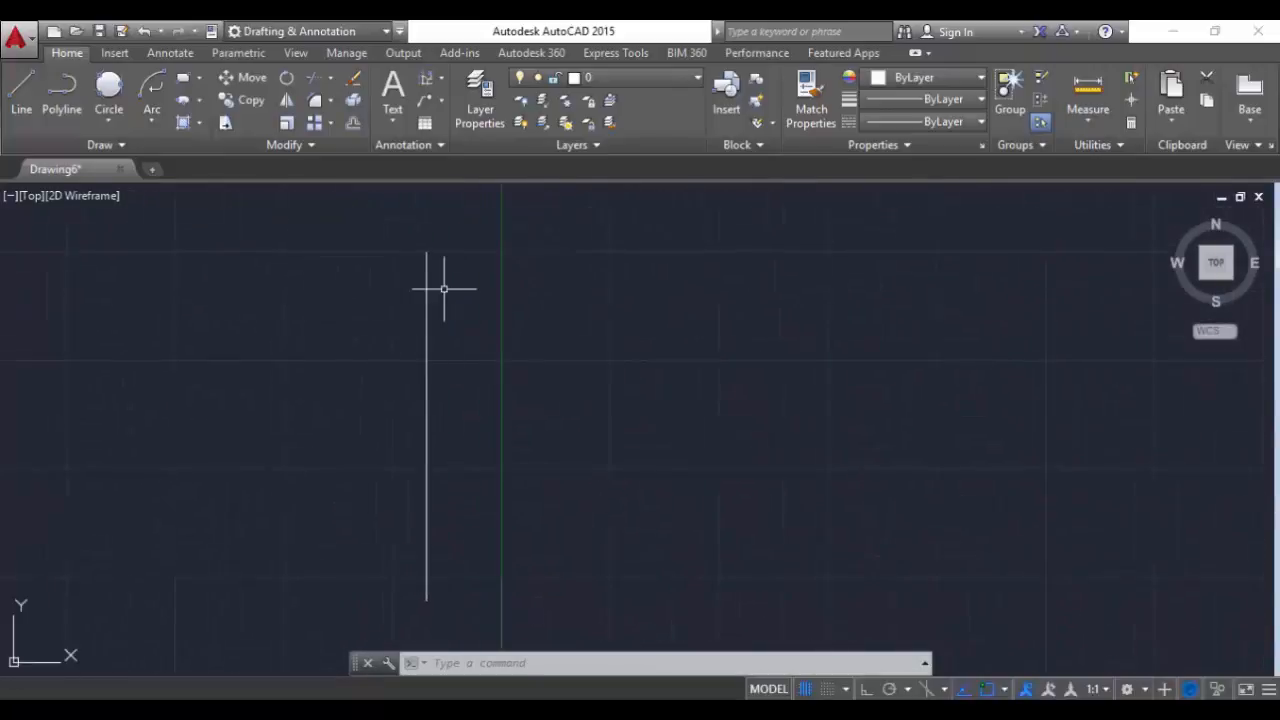
Select the vertical line with a rectangular selection window and clear the selection.
{"action": "left_click", "coordinate": [306, 232]}
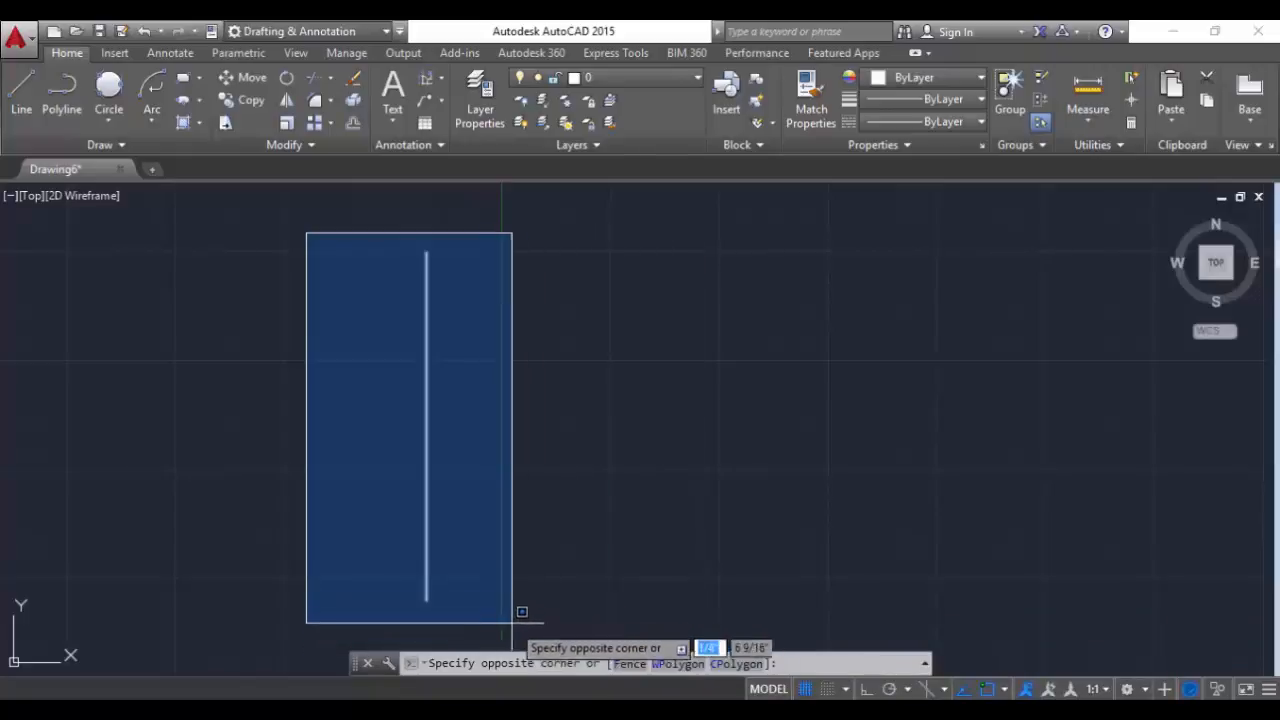
{"action": "left_click", "coordinate": [587, 632]}
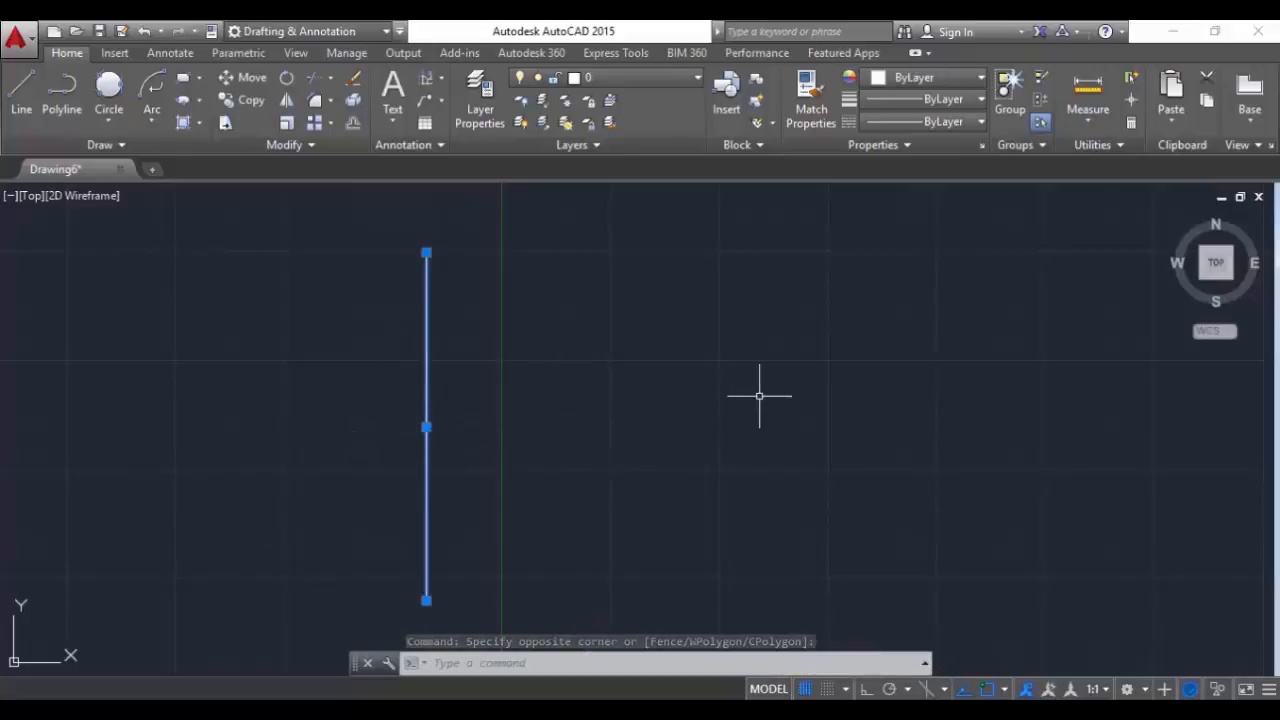
{"action": "key", "text": "Escape"}
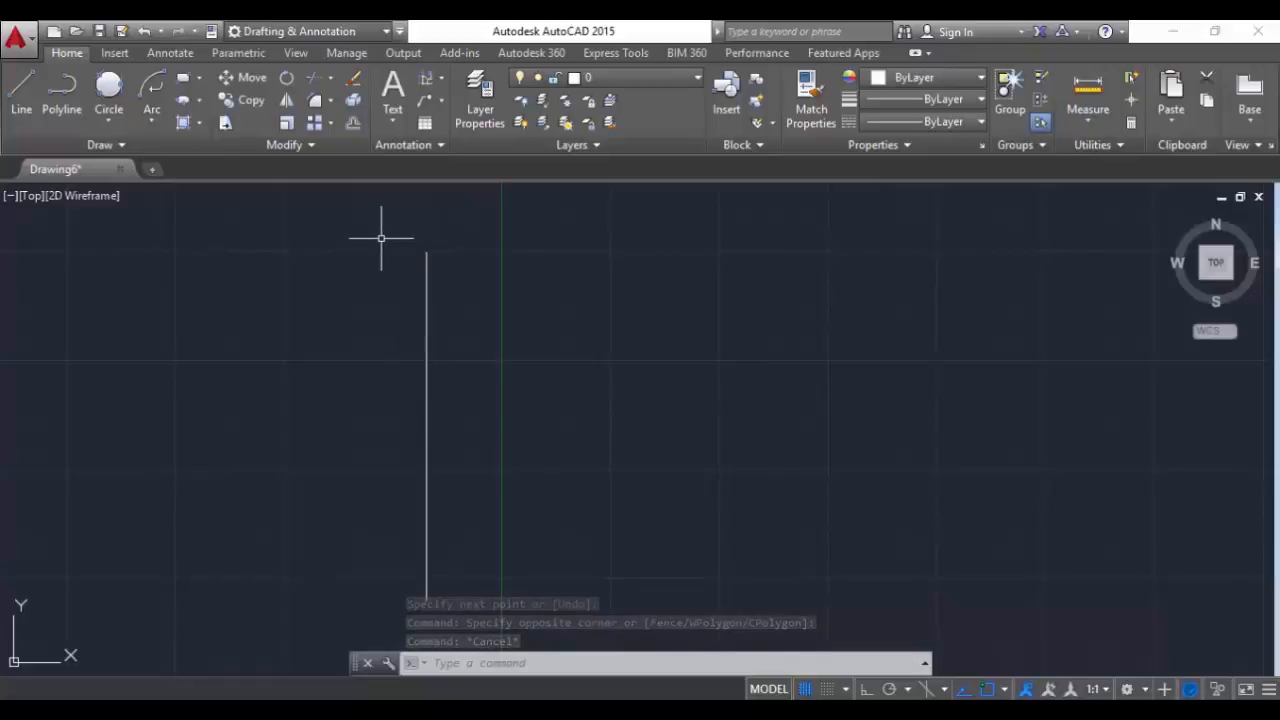
Select the vertical line with a window lasso and erase it.
{"action": "mouse_move", "coordinate": [381, 238]}
{"action": "left_mouse_down"}
{"action": "mouse_move", "coordinate": [423, 243]}
{"action": "mouse_move", "coordinate": [514, 323]}
{"action": "mouse_move", "coordinate": [418, 573]}
{"action": "mouse_move", "coordinate": [500, 619]}
{"action": "mouse_move", "coordinate": [664, 541]}
{"action": "mouse_move", "coordinate": [791, 394]}
{"action": "mouse_move", "coordinate": [812, 317]}
{"action": "mouse_move", "coordinate": [777, 251]}
{"action": "mouse_move", "coordinate": [486, 200]}
{"action": "mouse_move", "coordinate": [223, 349]}
{"action": "mouse_move", "coordinate": [505, 457]}
{"action": "mouse_move", "coordinate": [502, 574]}
{"action": "mouse_move", "coordinate": [476, 600]}
{"action": "mouse_move", "coordinate": [480, 520]}
{"action": "mouse_move", "coordinate": [669, 299]}
{"action": "mouse_move", "coordinate": [668, 346]}
{"action": "left_mouse_up"}
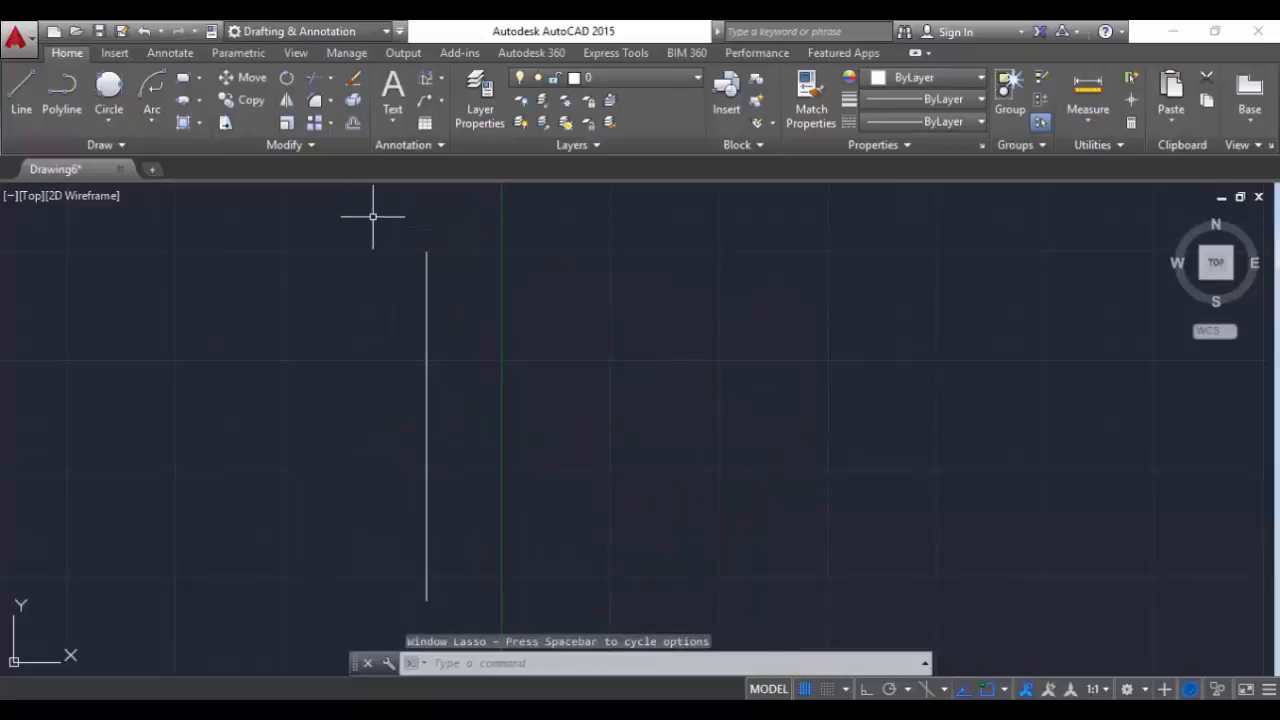
{"action": "mouse_move", "coordinate": [372, 215]}
{"action": "left_mouse_down"}
{"action": "mouse_move", "coordinate": [571, 294]}
{"action": "mouse_move", "coordinate": [437, 608]}
{"action": "mouse_move", "coordinate": [309, 612]}
{"action": "mouse_move", "coordinate": [313, 558]}
{"action": "left_mouse_up"}
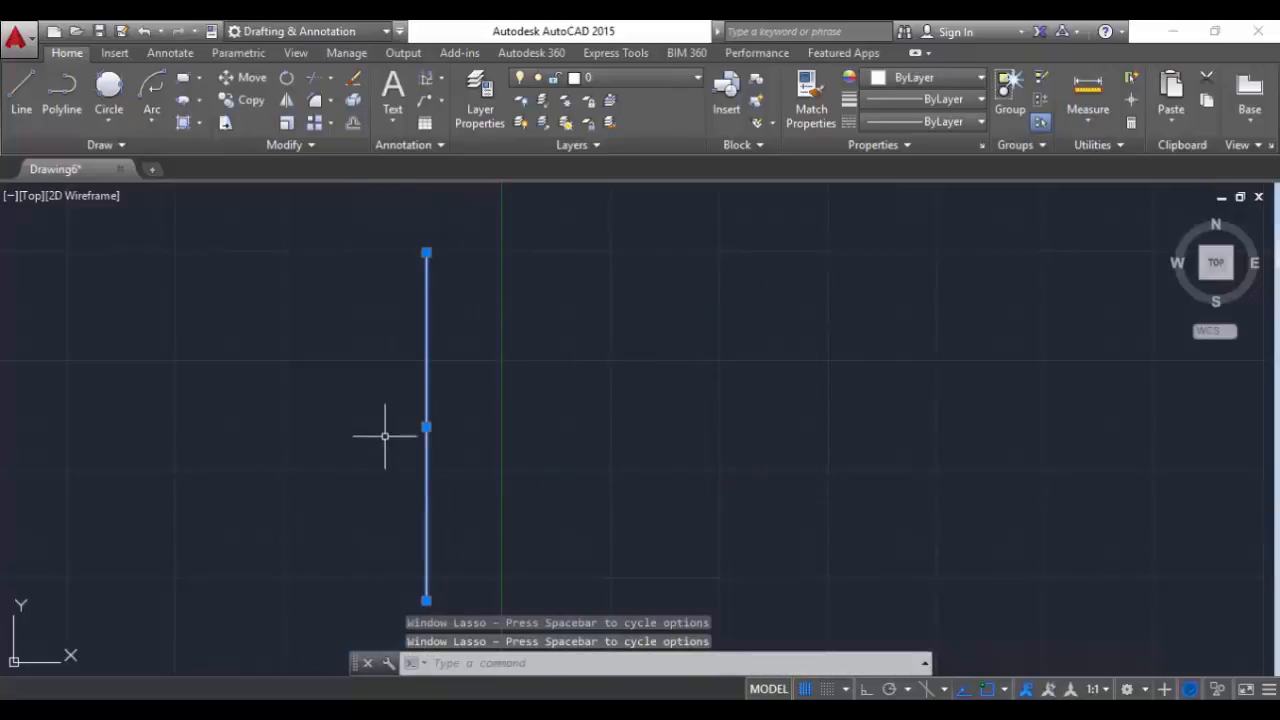
{"action": "key", "text": "Delete"}
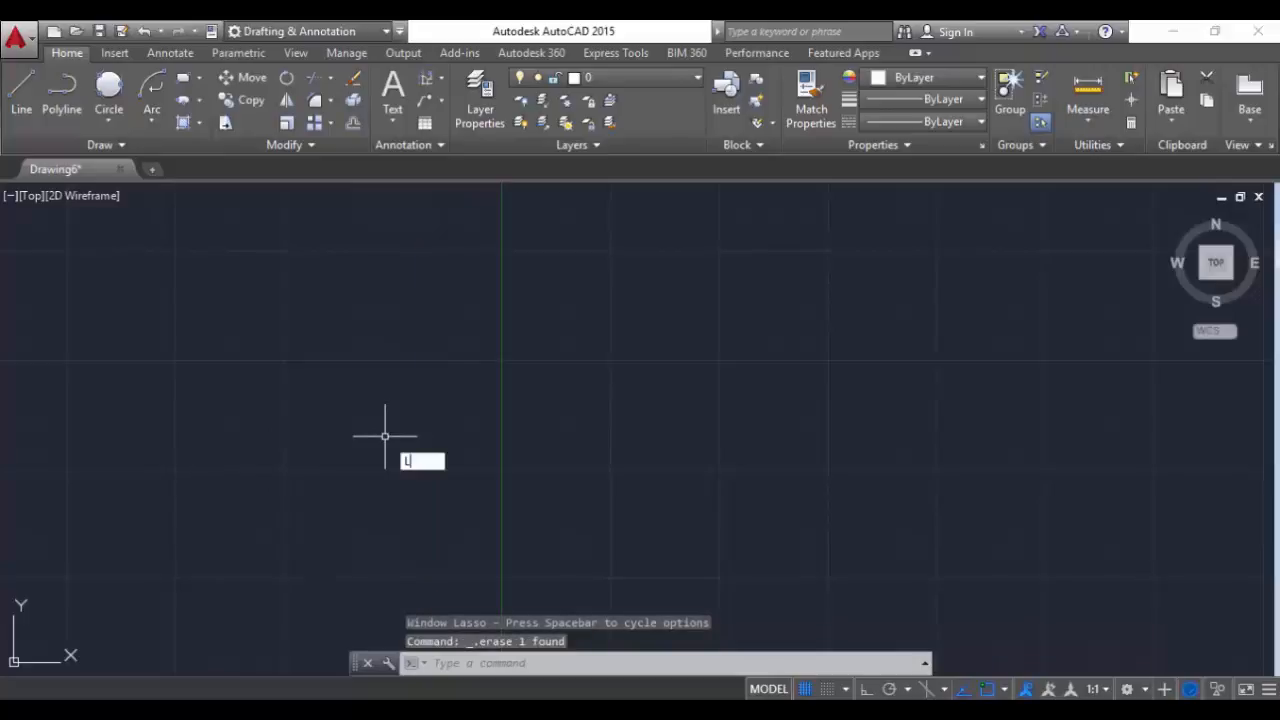
Draw a line 1' long at about 3° across the Y axis and end the Line command.
{"action": "key", "text": "Return"}
{"action": "left_click", "coordinate": [303, 385]}
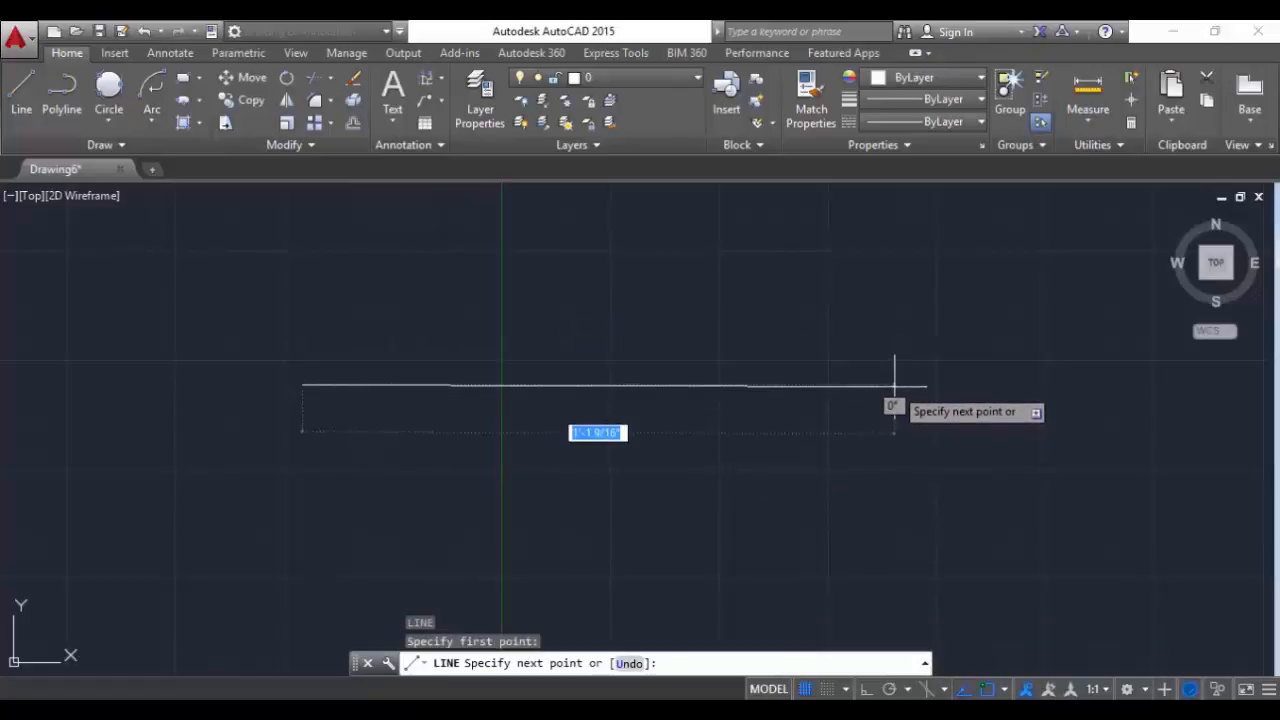
{"action": "type", "text": "1"}
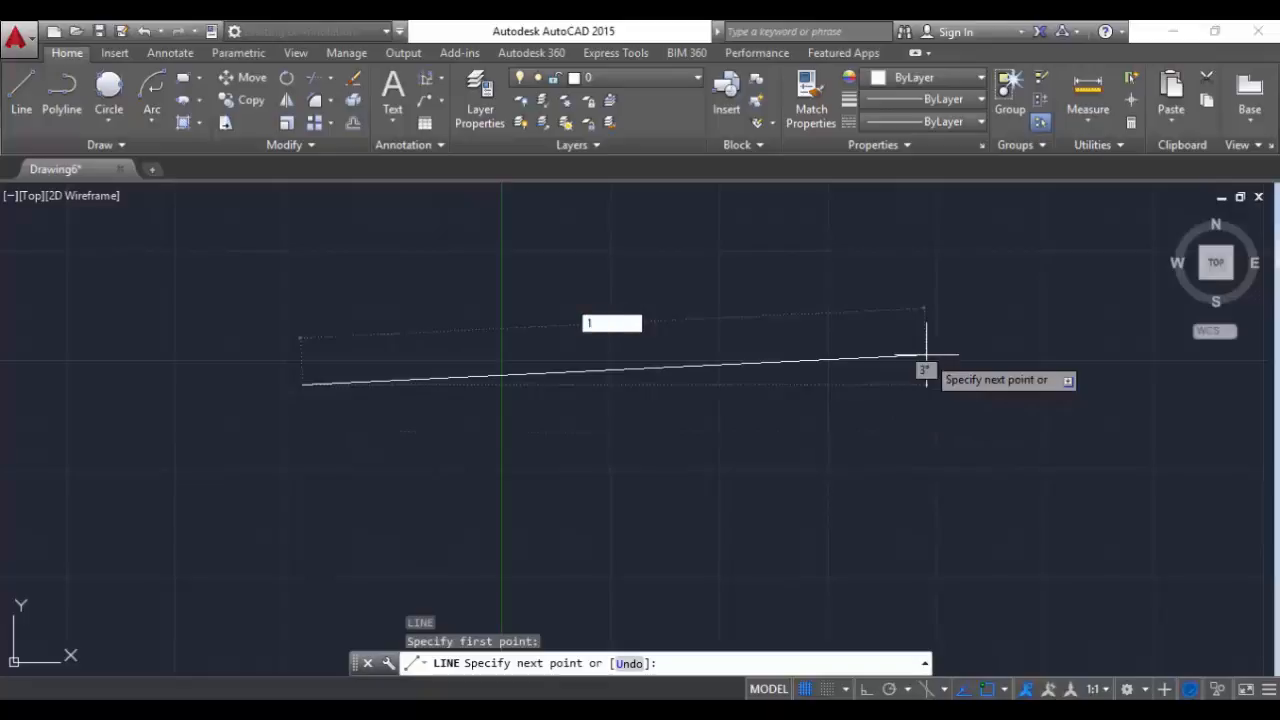
{"action": "key", "text": "Return"}
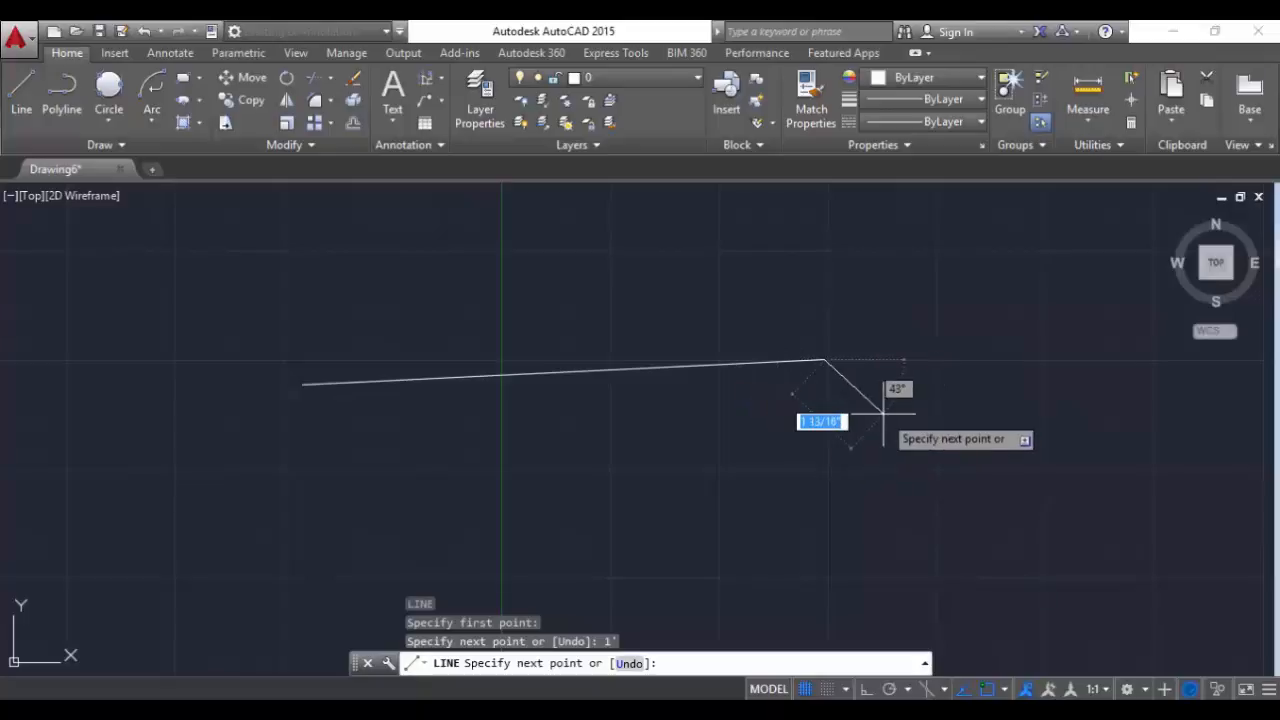
{"action": "key", "text": "Escape"}
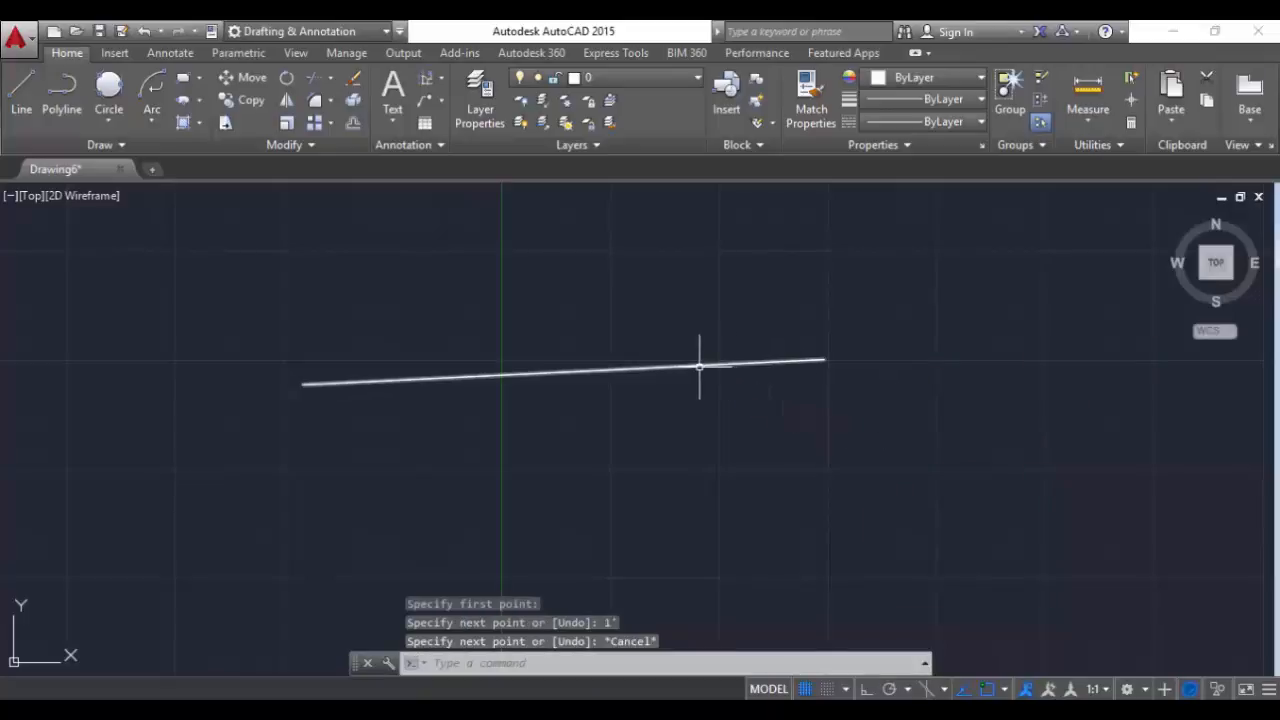
Select the sloped line and move it to the right and slightly down by its midpoint grip.
{"action": "left_click", "coordinate": [699, 367]}
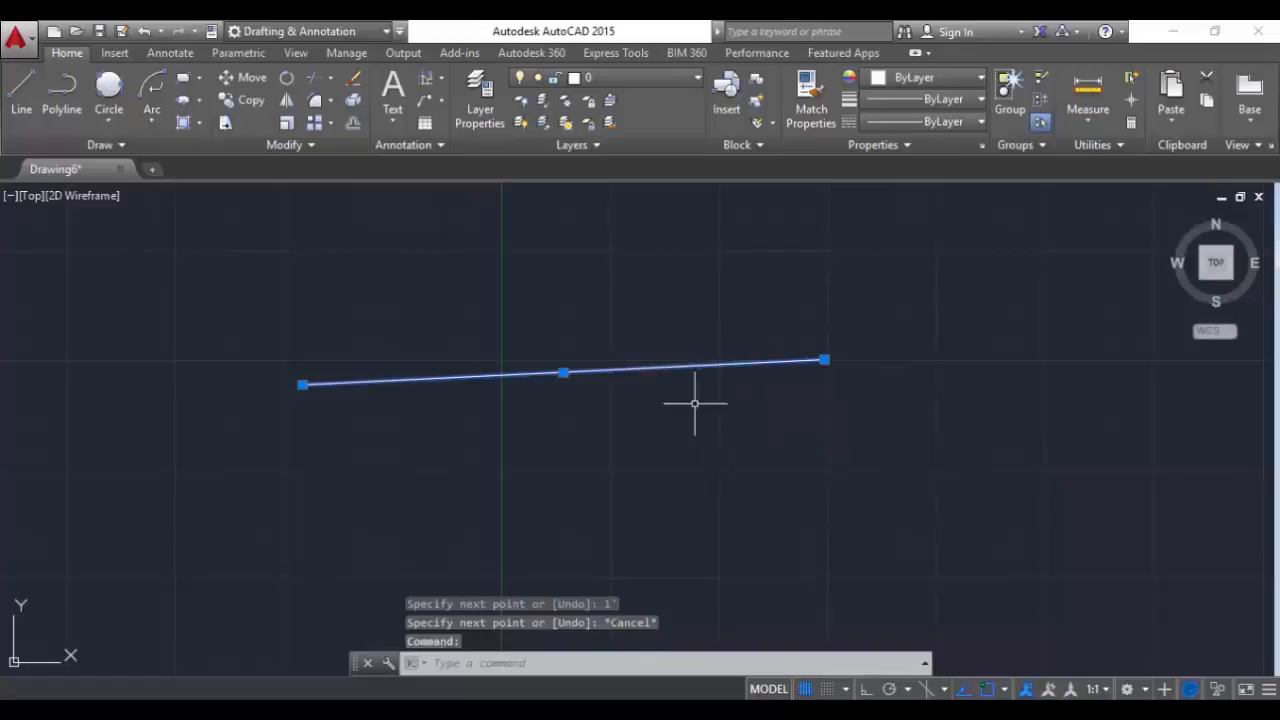
{"action": "mouse_move", "coordinate": [302, 385]}
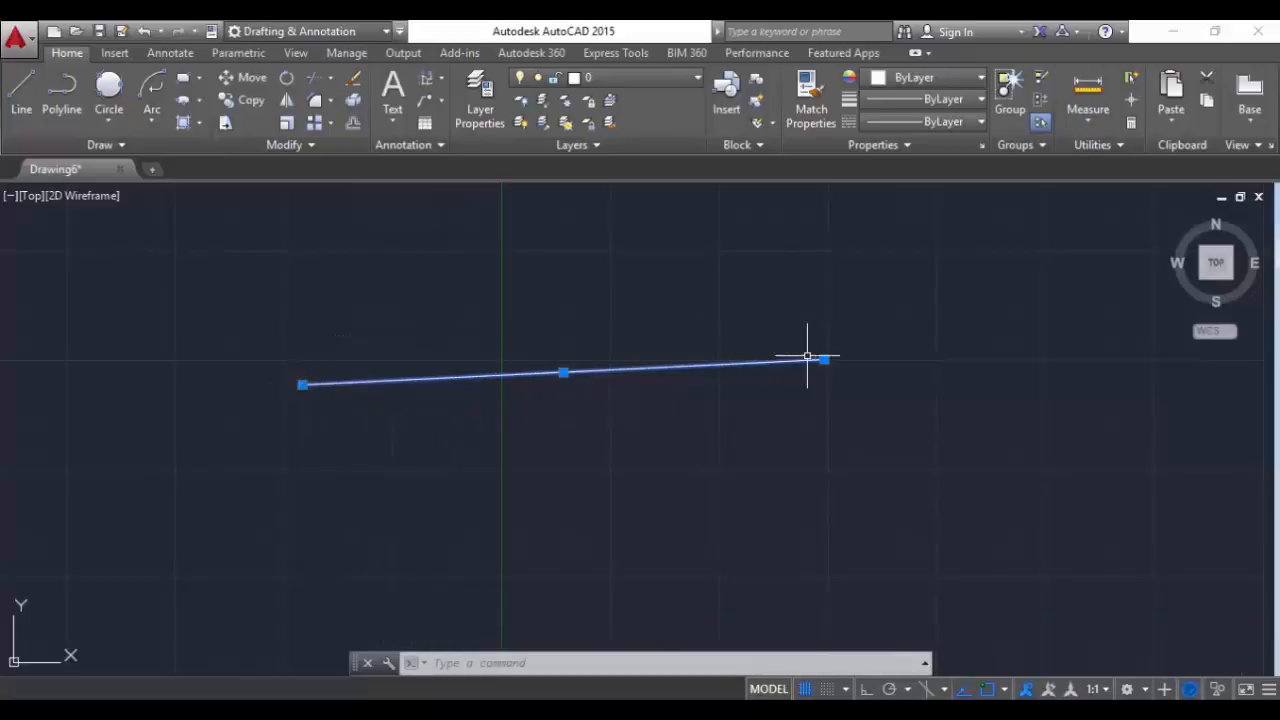
{"action": "mouse_move", "coordinate": [824, 360]}
{"action": "left_click", "coordinate": [563, 372]}
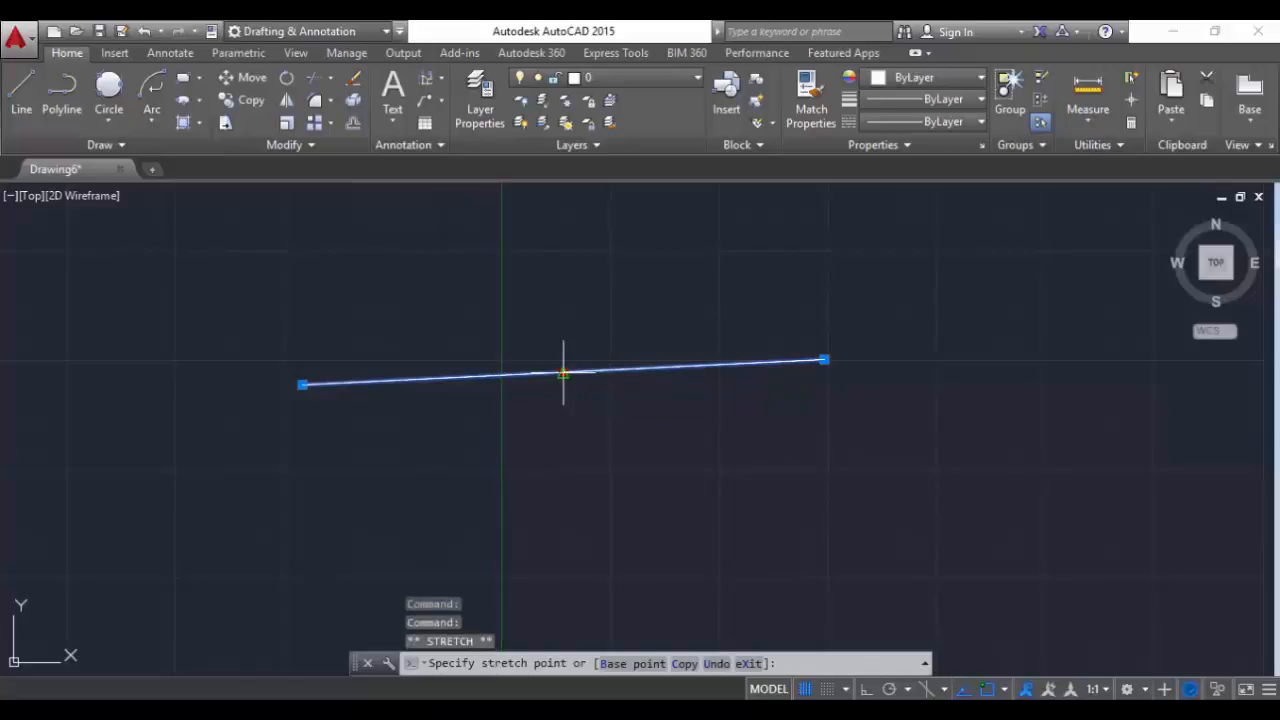
{"action": "left_click", "coordinate": [713, 410]}
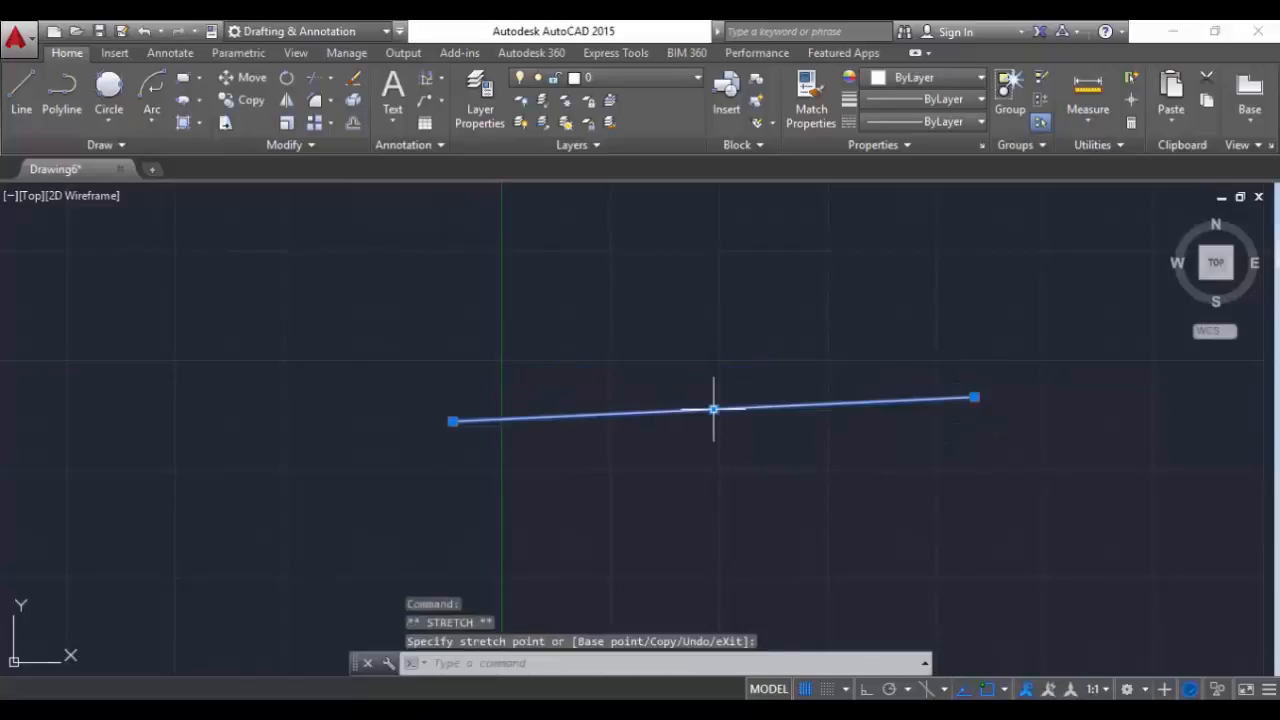
Stretch the line's right endpoint slightly down until nearly horizontal and lengthen the line to about 1'-2 11/16".
{"action": "mouse_move", "coordinate": [974, 397]}
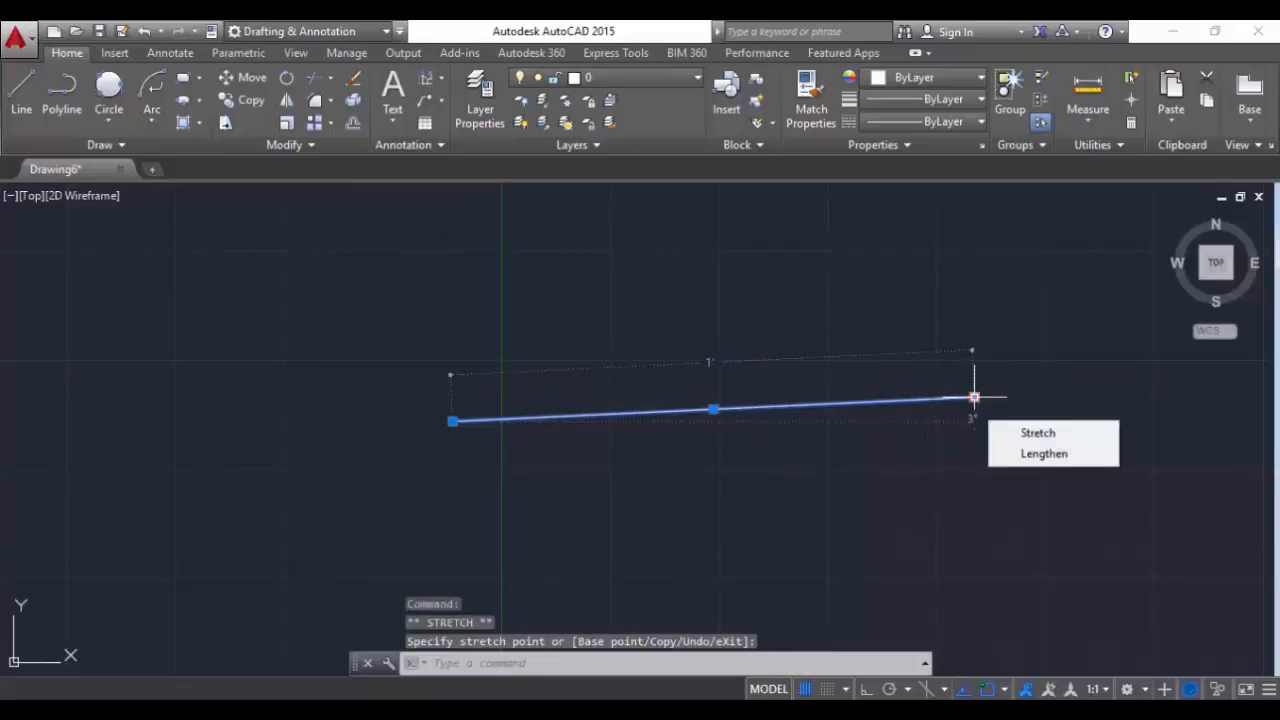
{"action": "left_click", "coordinate": [1024, 436]}
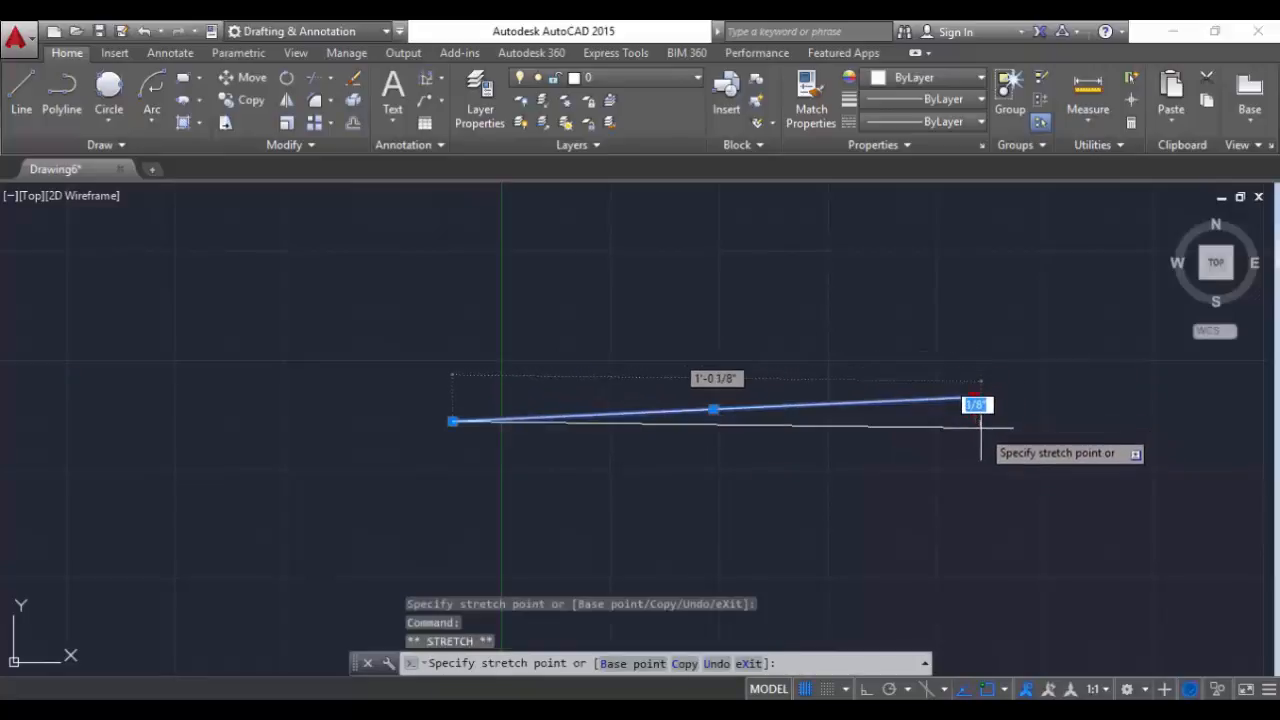
{"action": "left_click", "coordinate": [980, 425]}
{"action": "left_click", "coordinate": [1050, 480]}
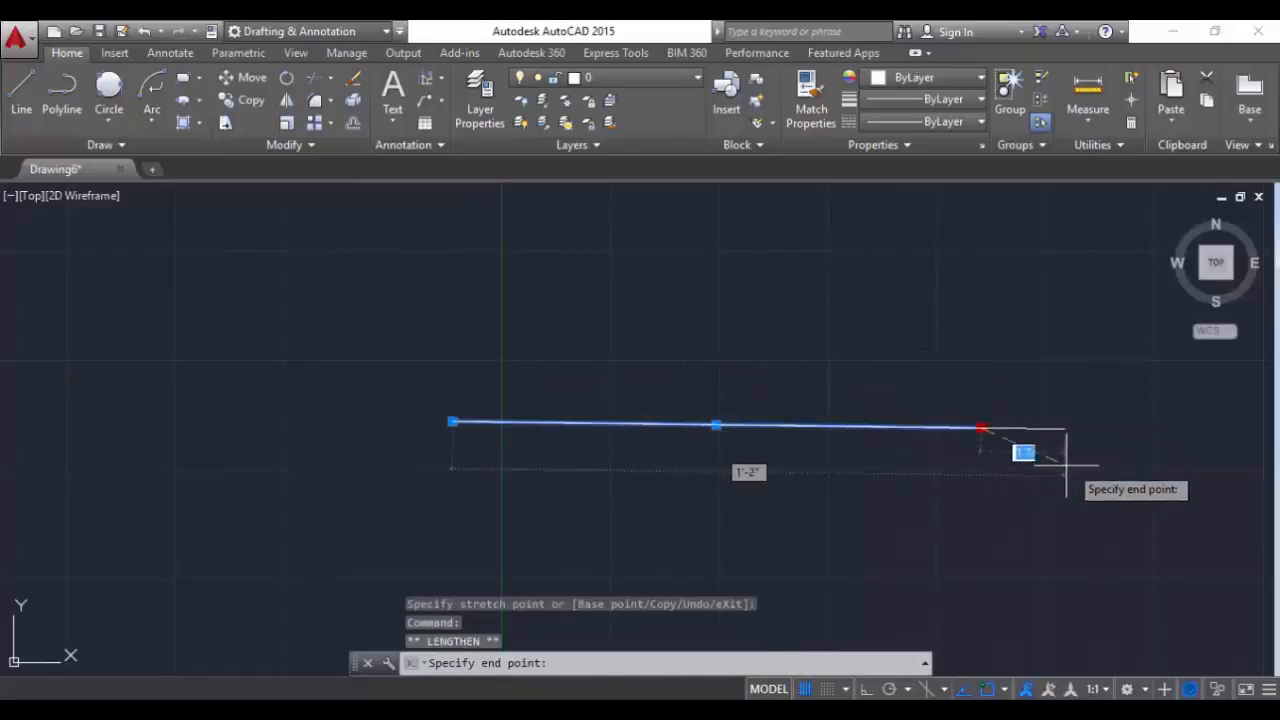
{"action": "left_click", "coordinate": [1090, 444]}
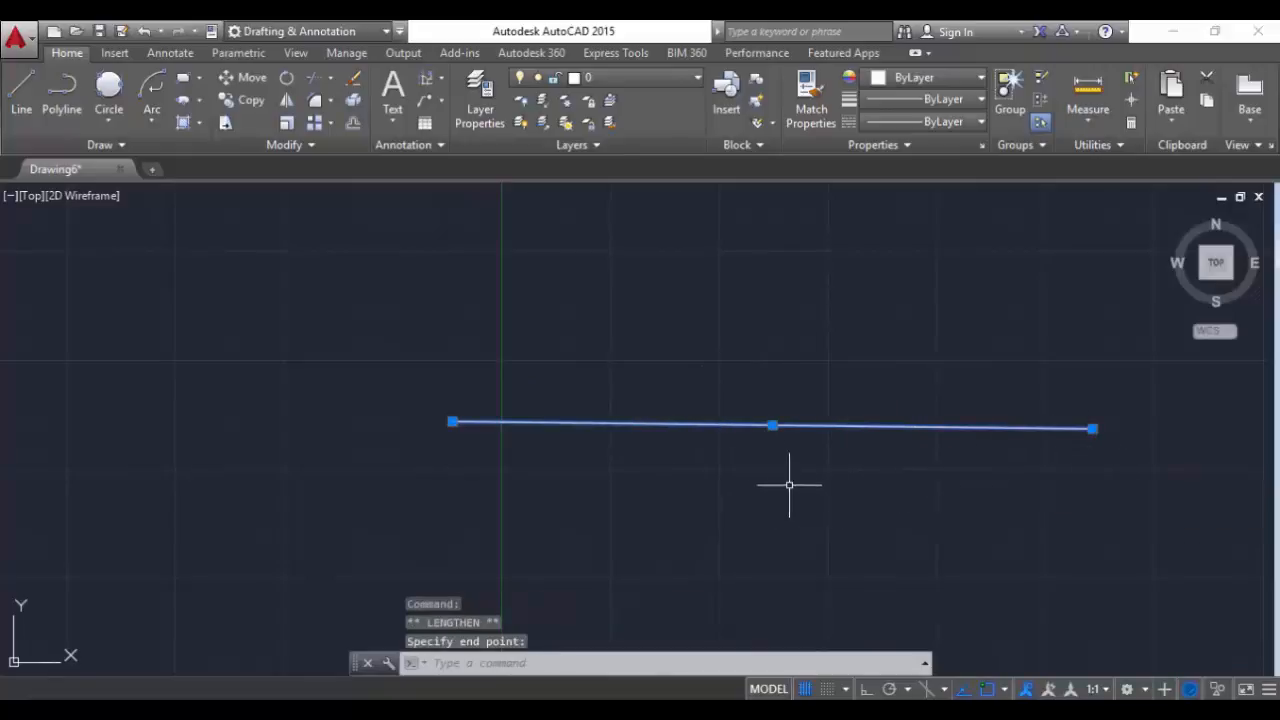
Cycle the line's right endpoint grip through the Stretch, Move, Rotate, Scale and Mirror modes, and cancel the edit.
{"action": "mouse_move", "coordinate": [1092, 428]}
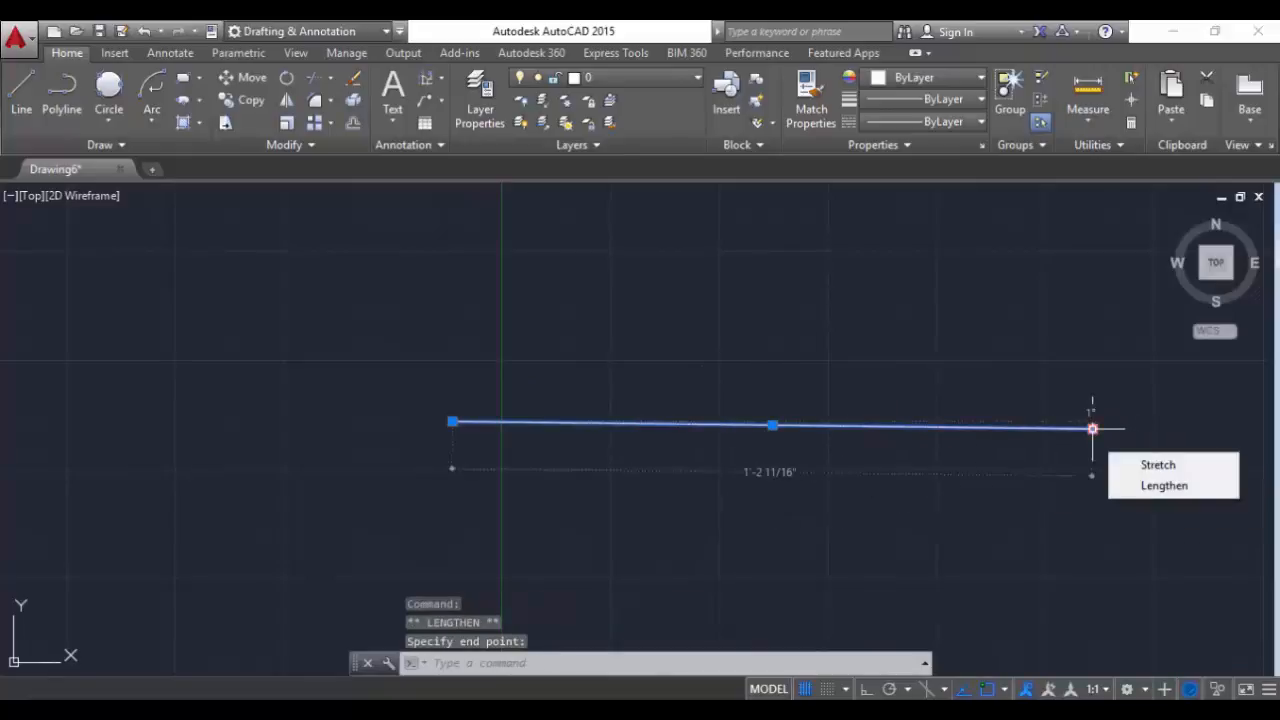
{"action": "left_click", "coordinate": [1092, 428]}
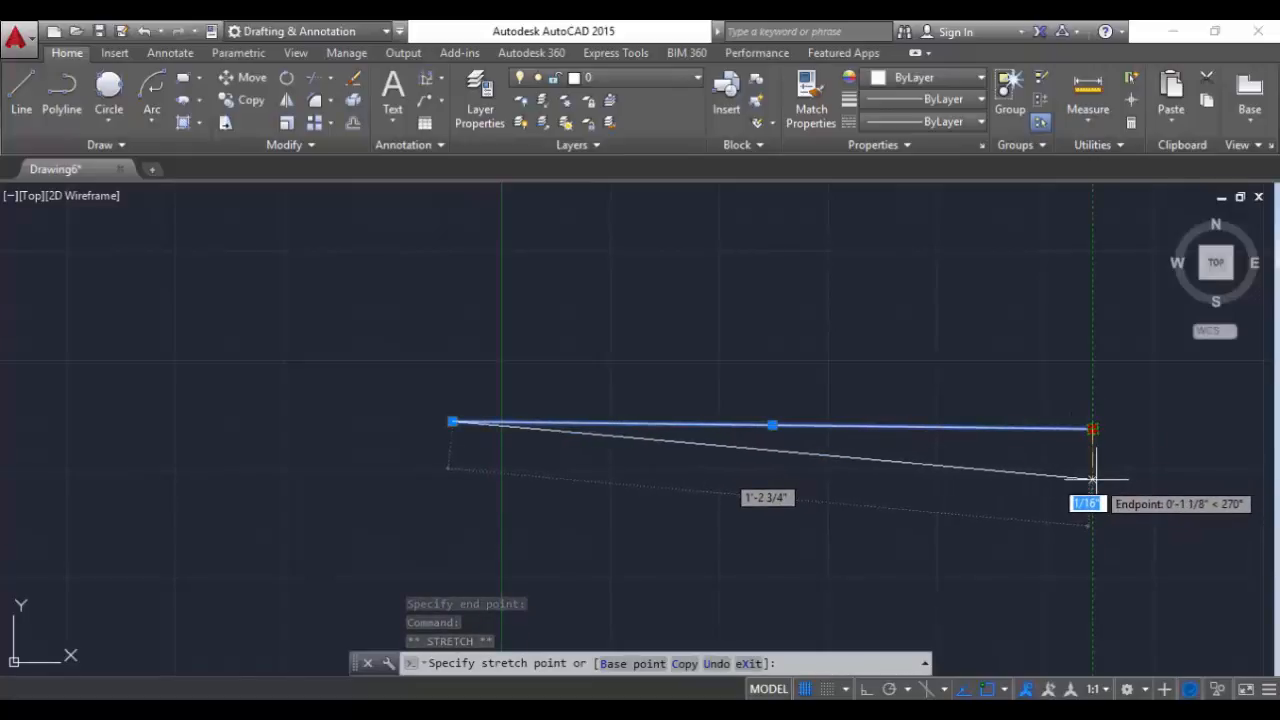
{"action": "key", "text": "space"}
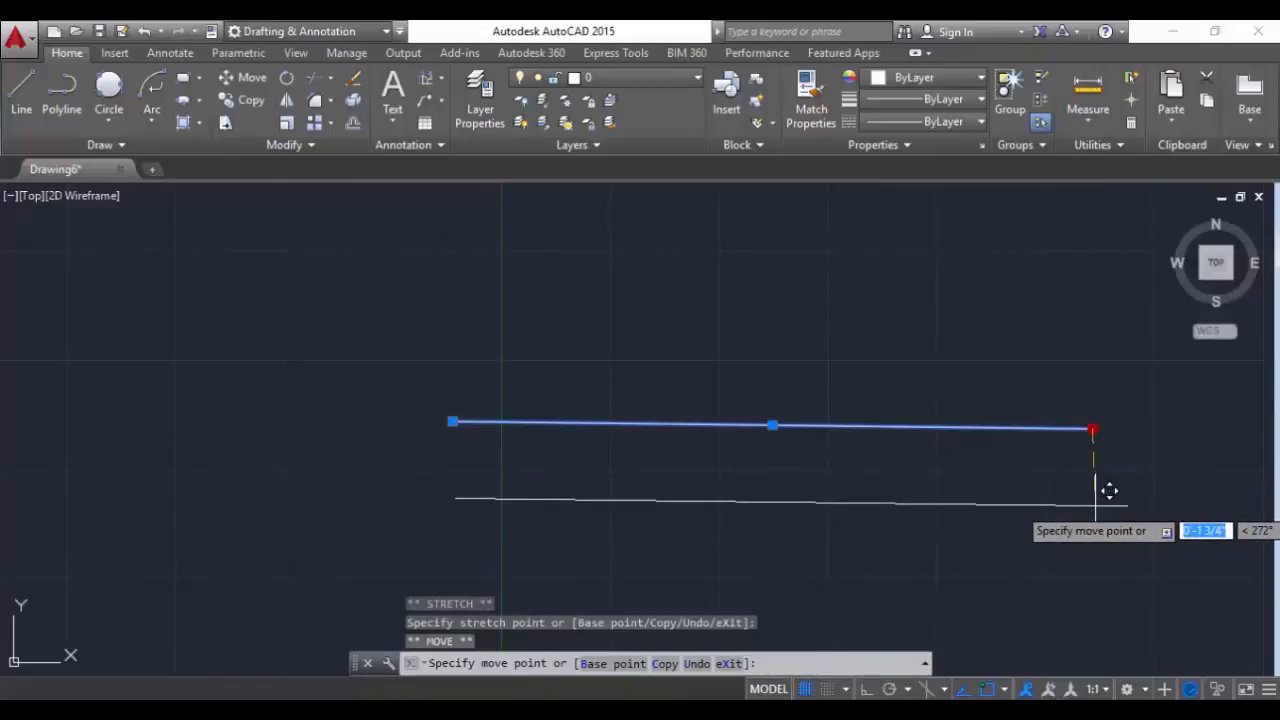
{"action": "key", "text": "space"}
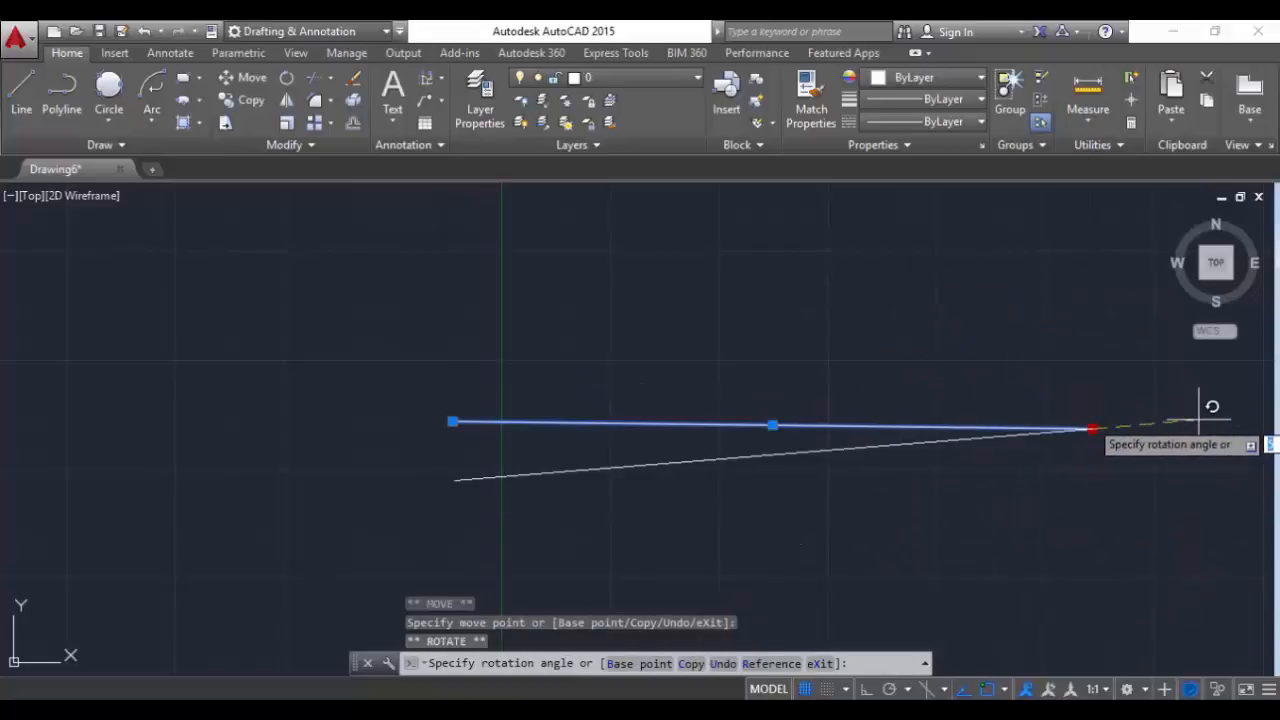
{"action": "key", "text": "space"}
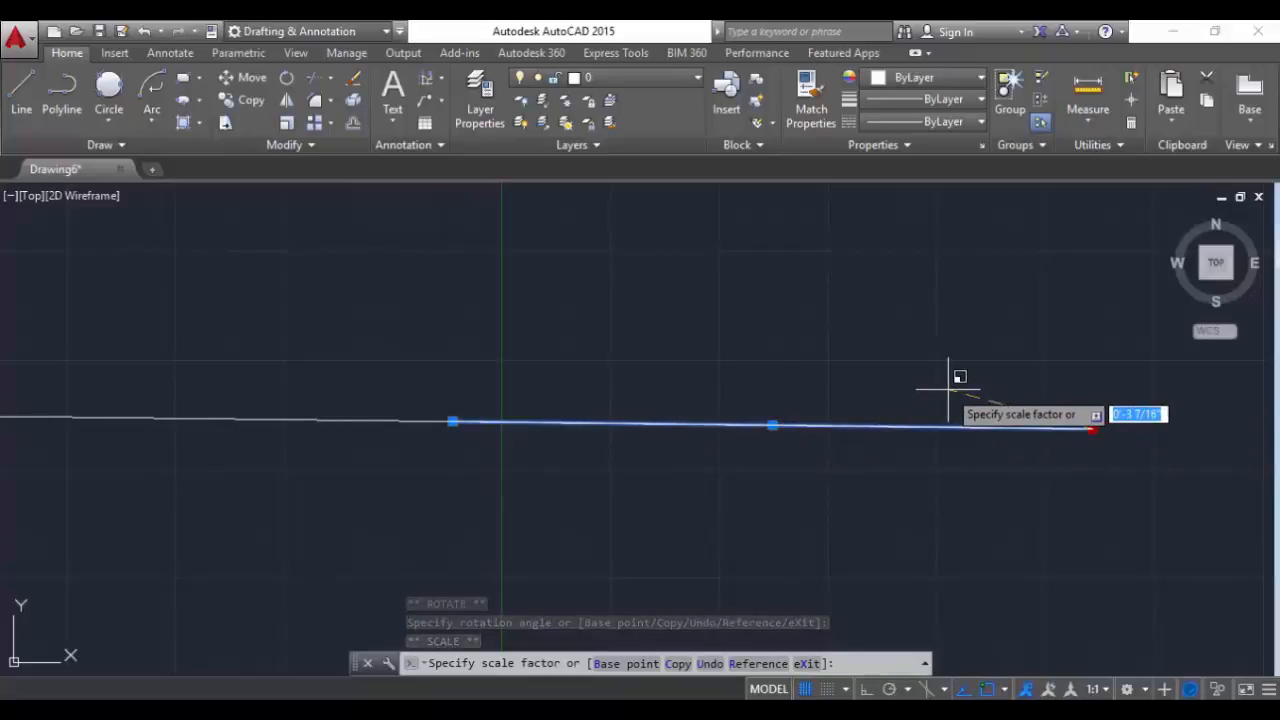
{"action": "key", "text": "space"}
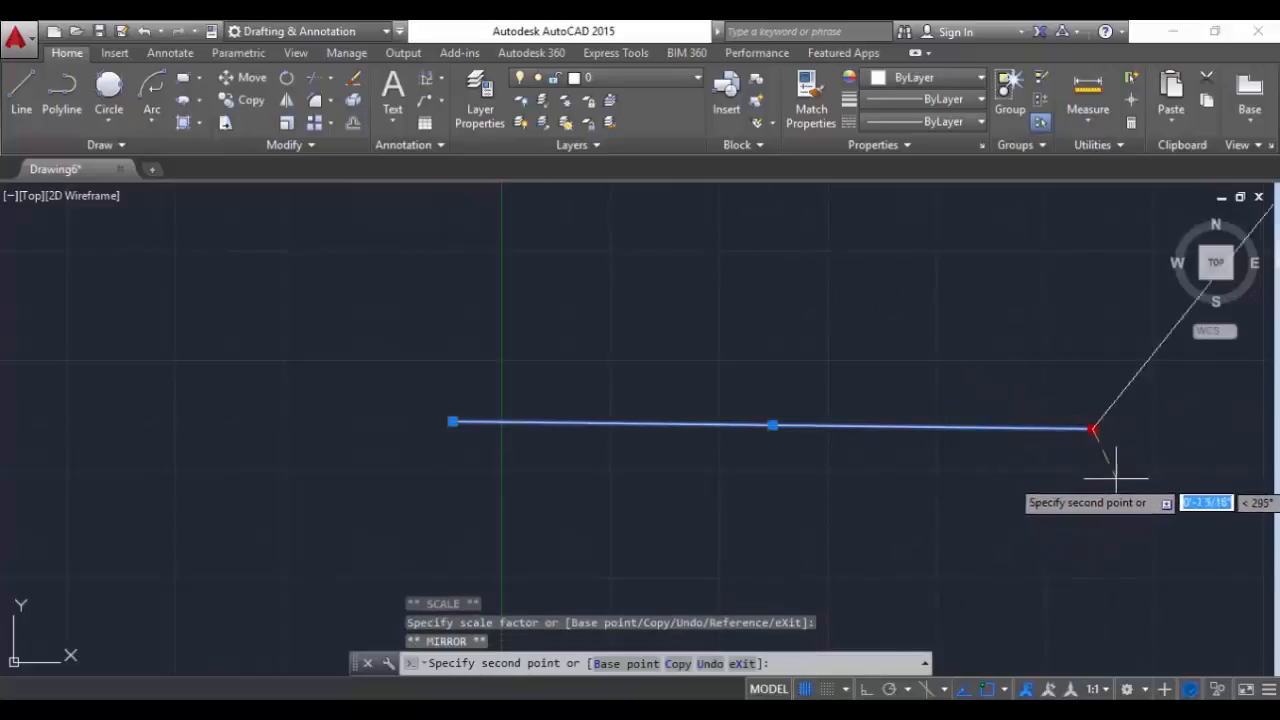
{"action": "mouse_move", "coordinate": [1089, 434]}
{"action": "middle_mouse_down"}
{"action": "mouse_move", "coordinate": [1034, 451]}
{"action": "mouse_move", "coordinate": [832, 440]}
{"action": "middle_mouse_up"}
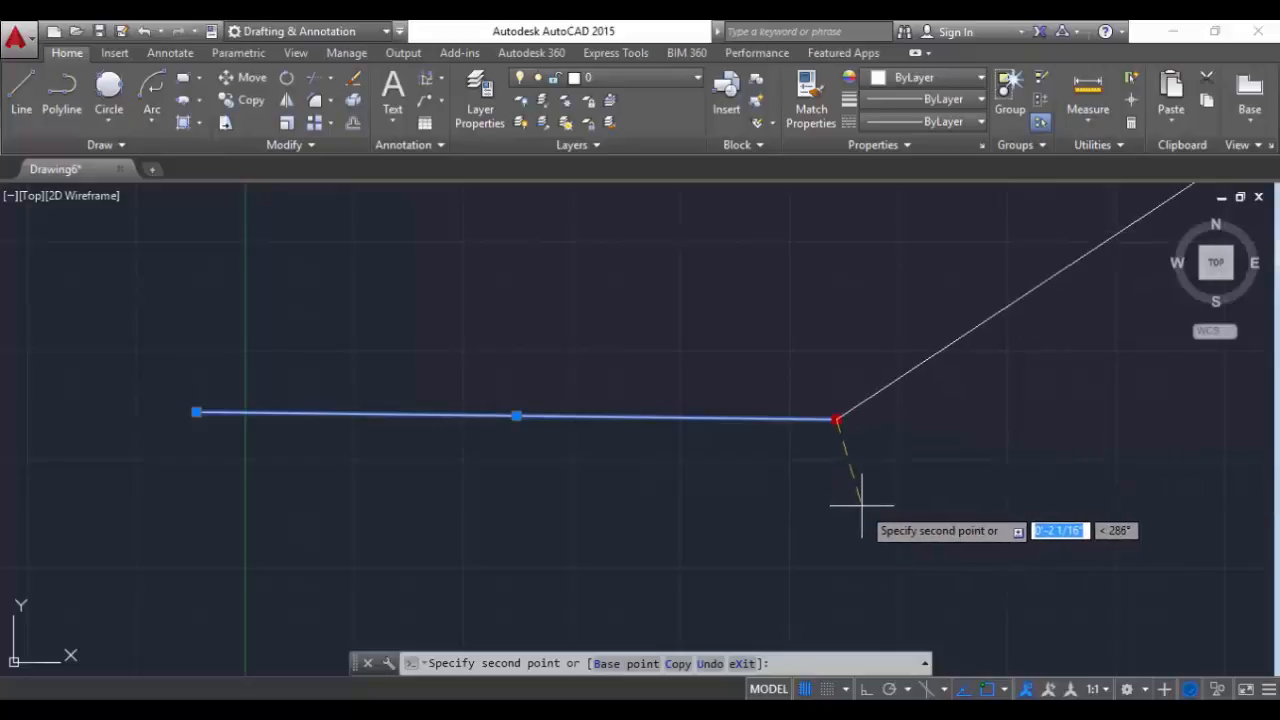
{"action": "key", "text": "Escape"}
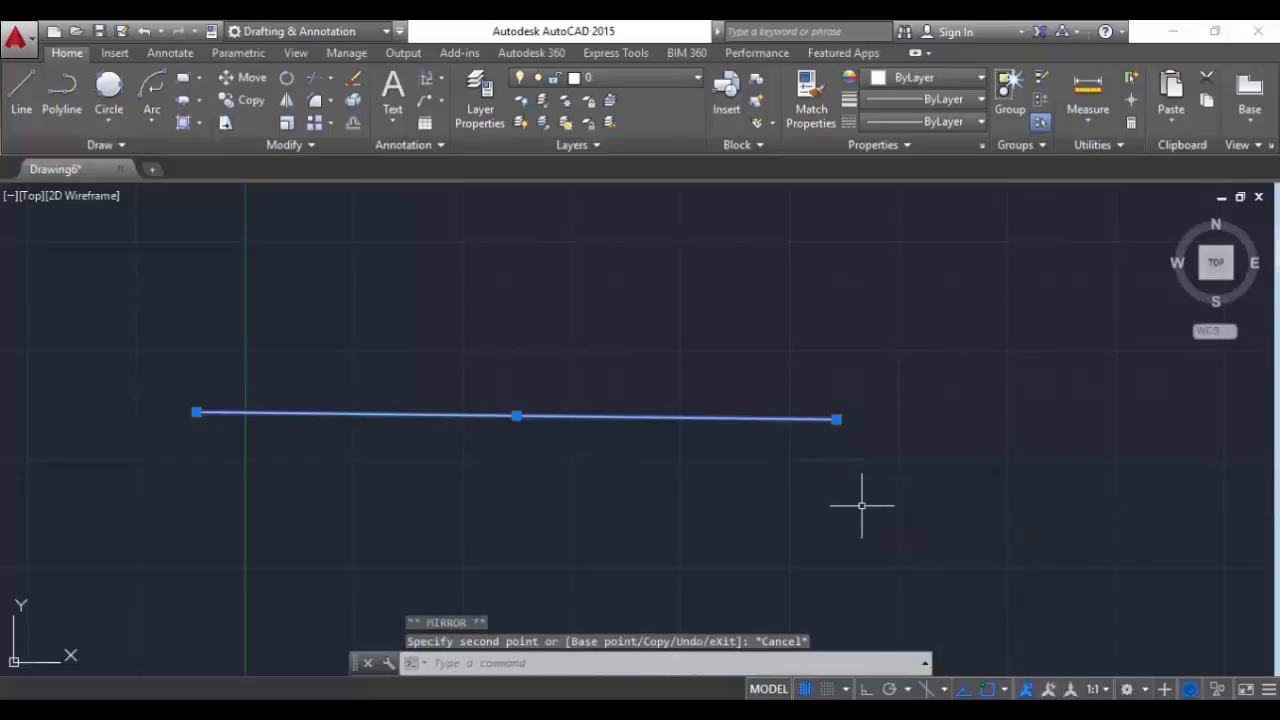
Start a polyline in the empty area right of the line and draw three straight zigzag segments.
{"action": "middle_click_drag", "start_coordinate": [956, 491], "coordinate": [410, 438]}
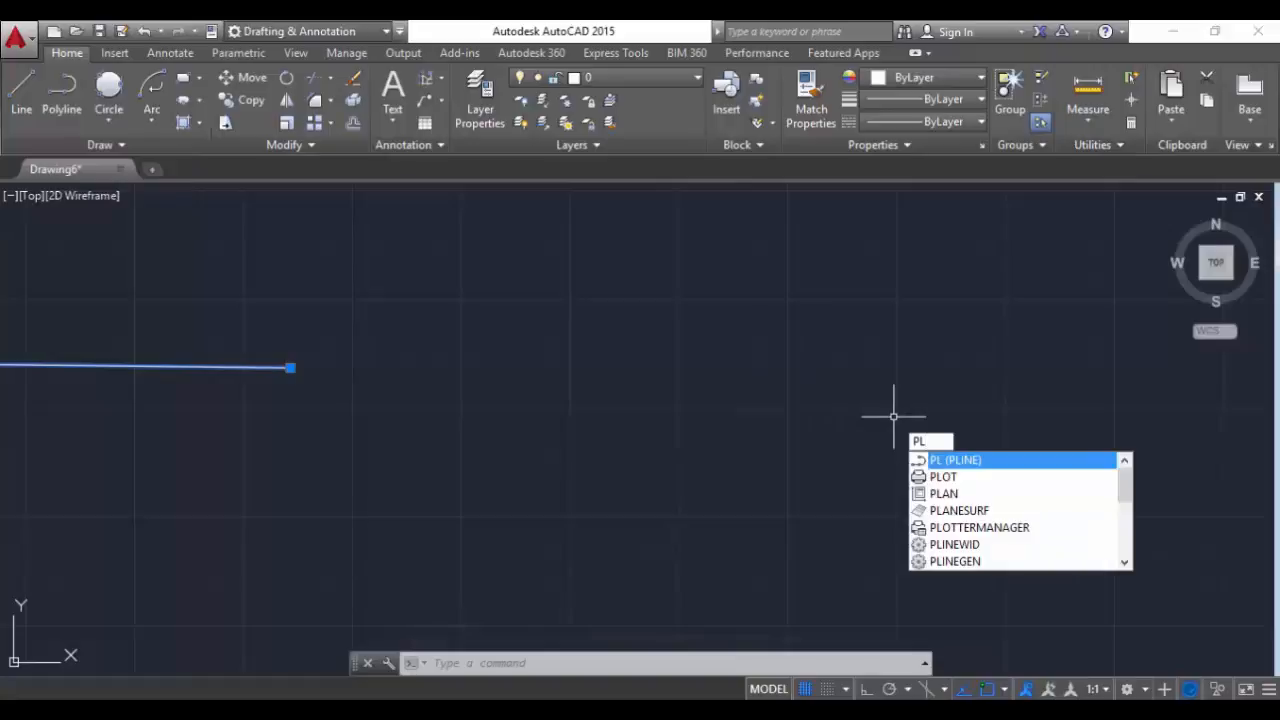
{"action": "key", "text": "Return"}
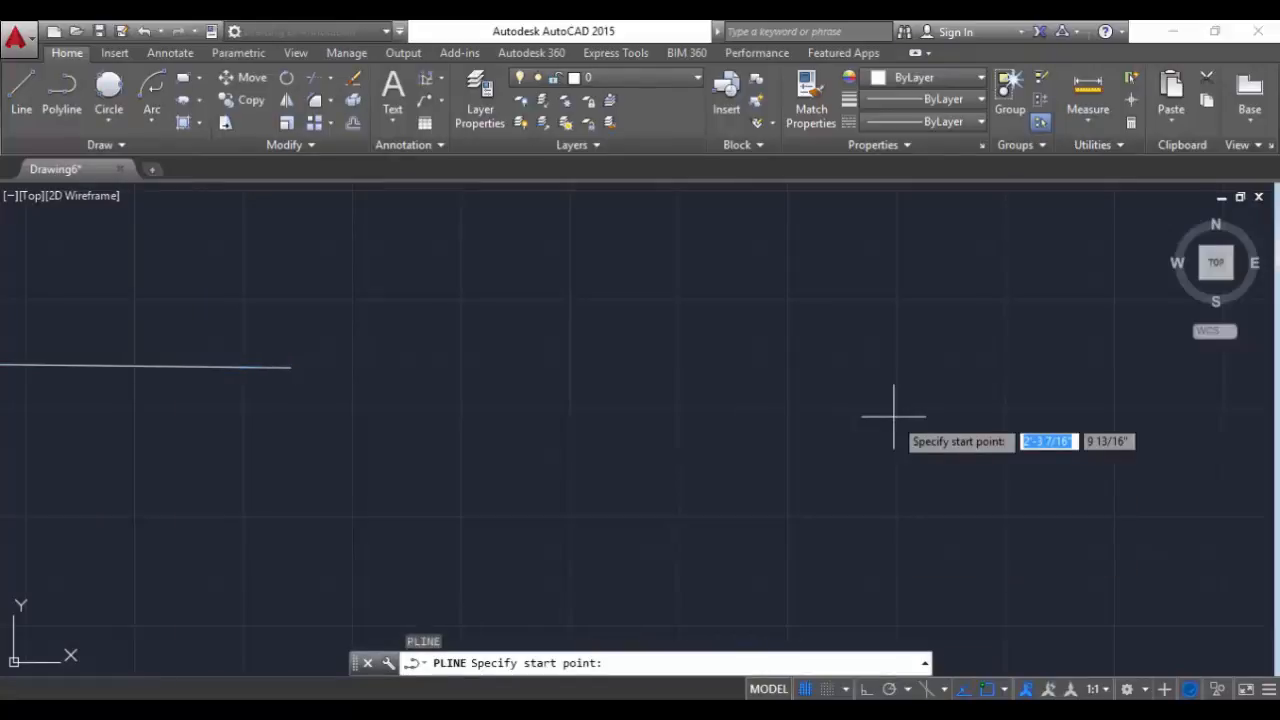
{"action": "left_click", "coordinate": [459, 262]}
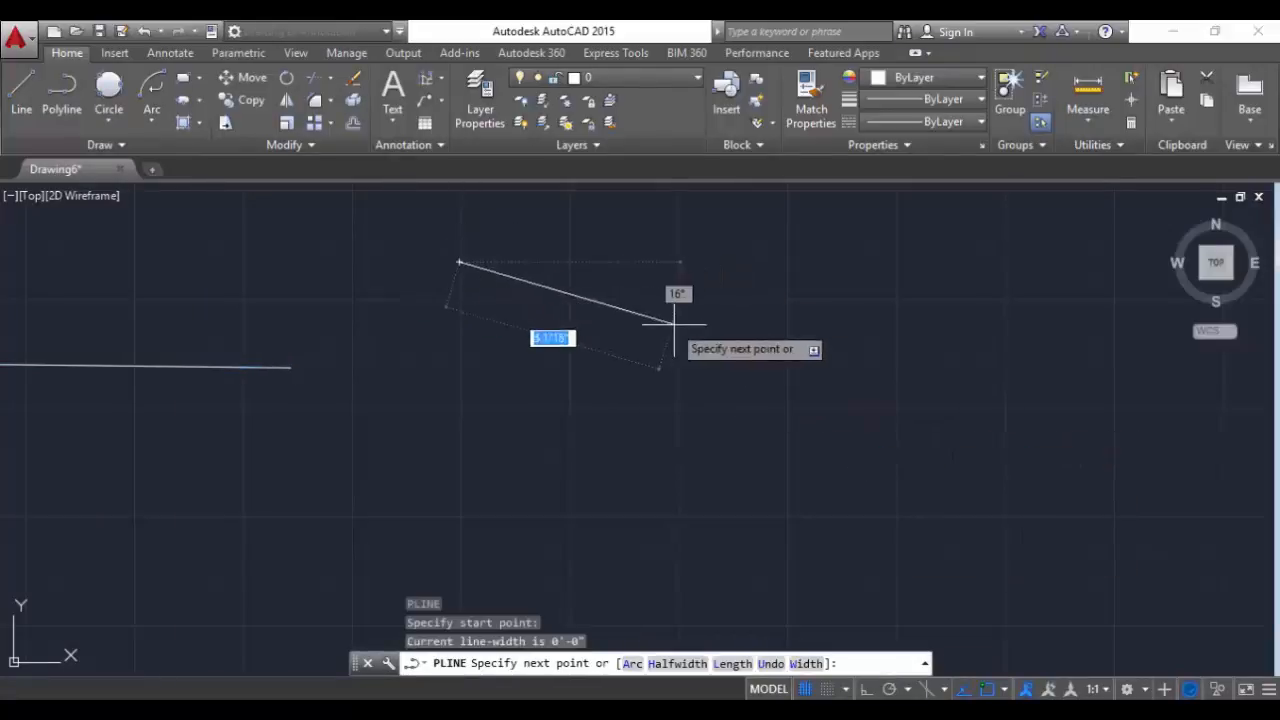
{"action": "left_click", "coordinate": [765, 280]}
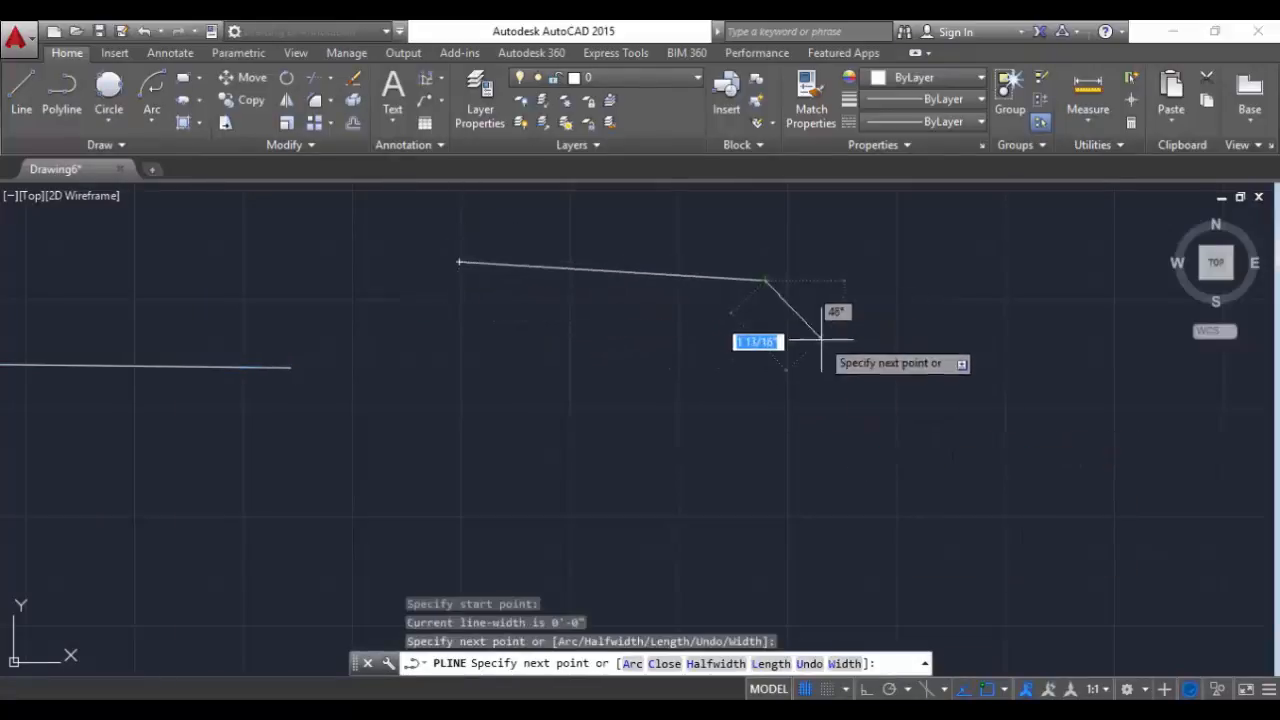
{"action": "left_click", "coordinate": [685, 387]}
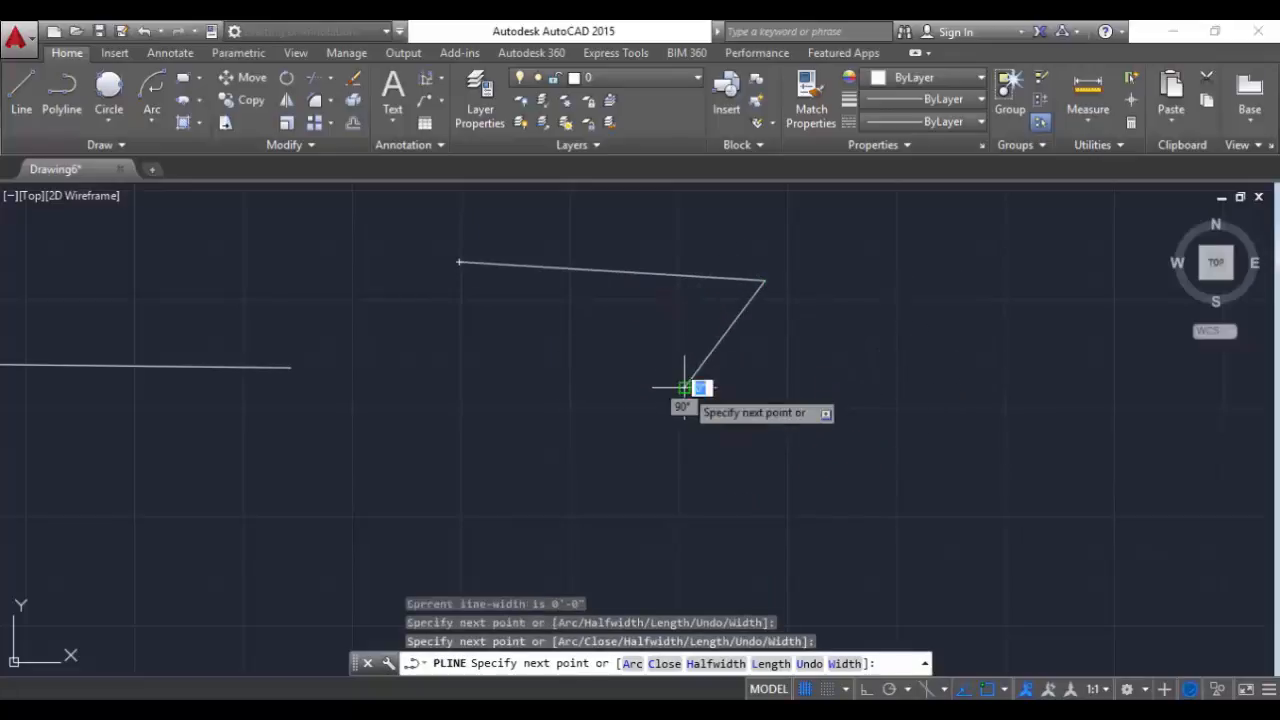
{"action": "left_click", "coordinate": [878, 420]}
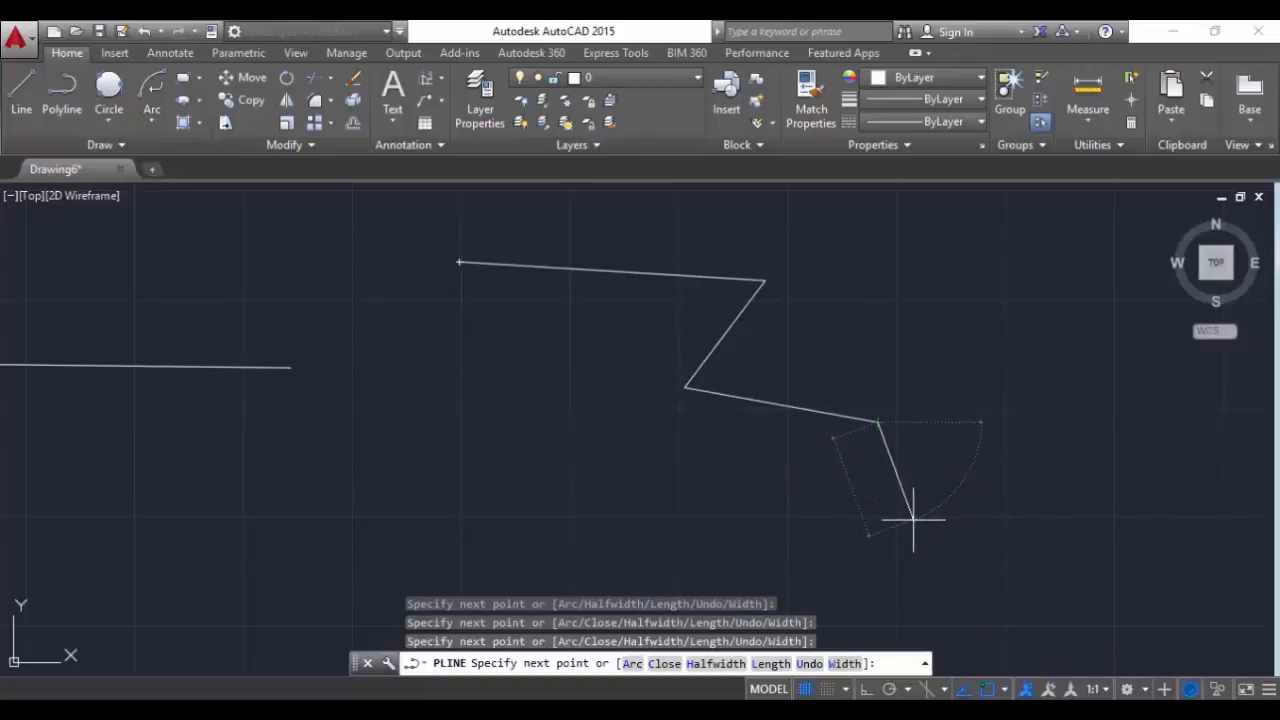
Continue the polyline with two arc segments, curving the first downward and setting the second's endpoint about 3 1/8" away at 40°.
{"action": "type", "text": "A"}
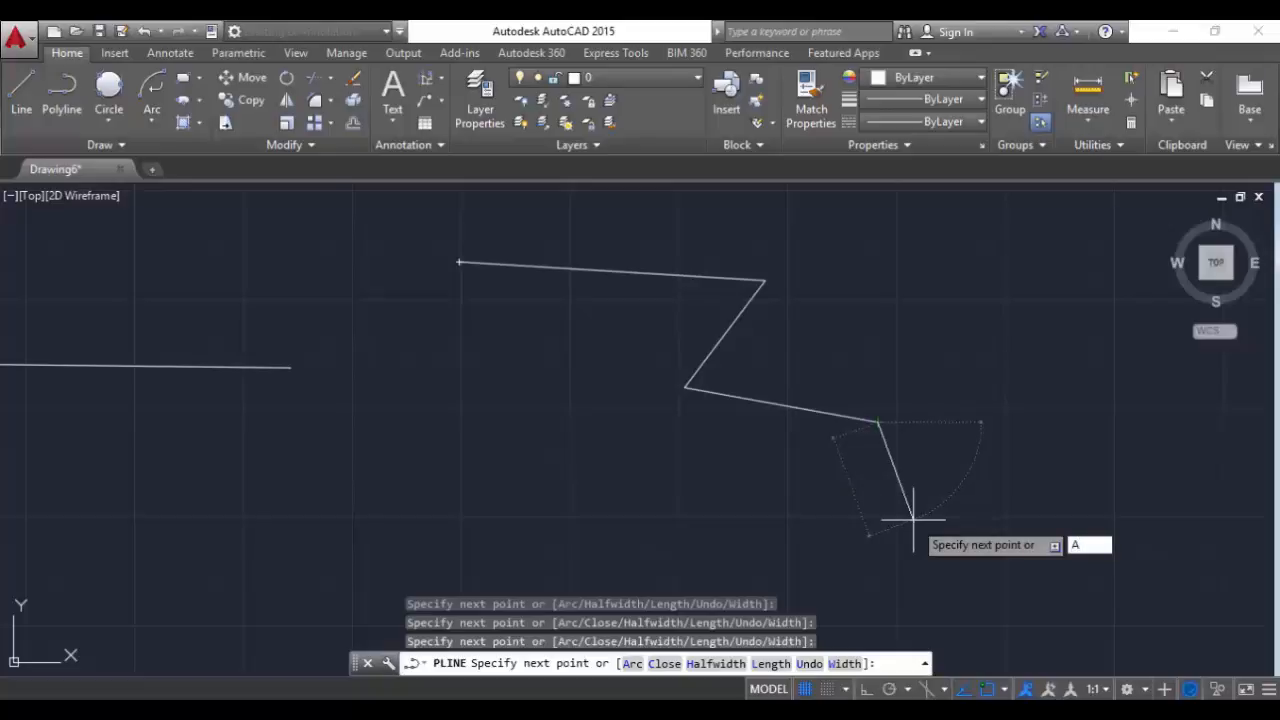
{"action": "key", "text": "Return"}
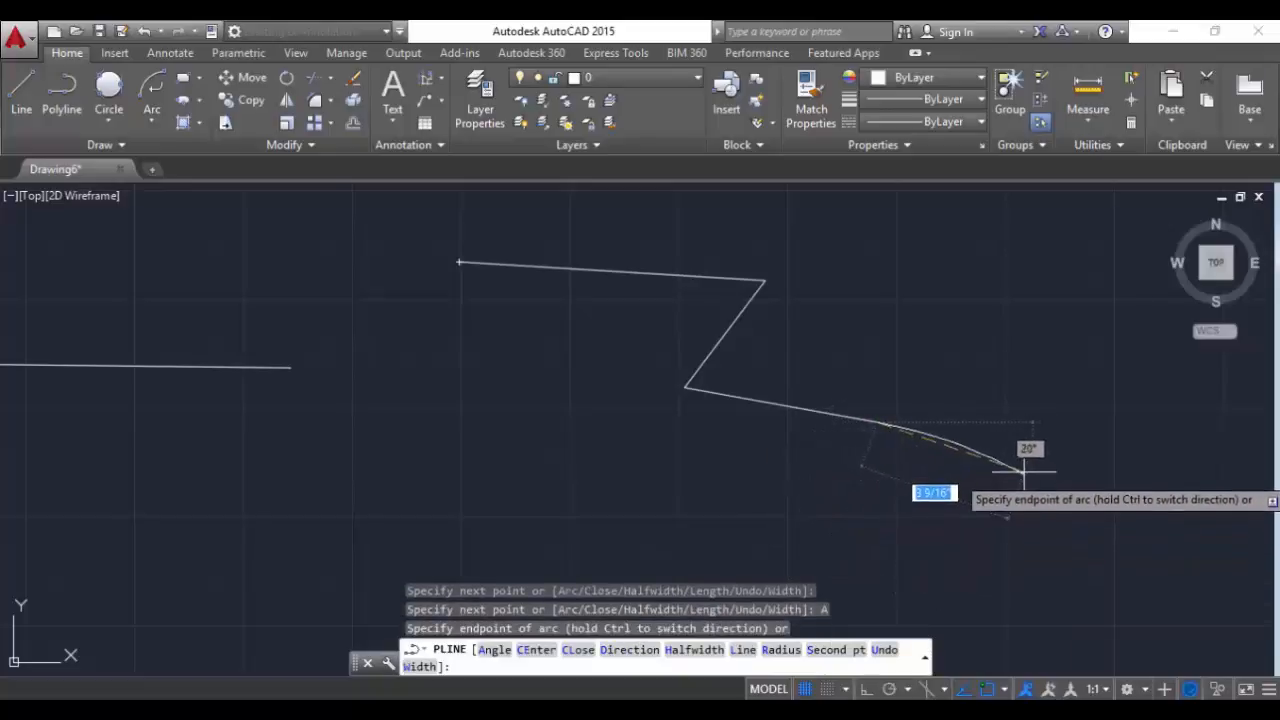
{"action": "left_click", "coordinate": [949, 522]}
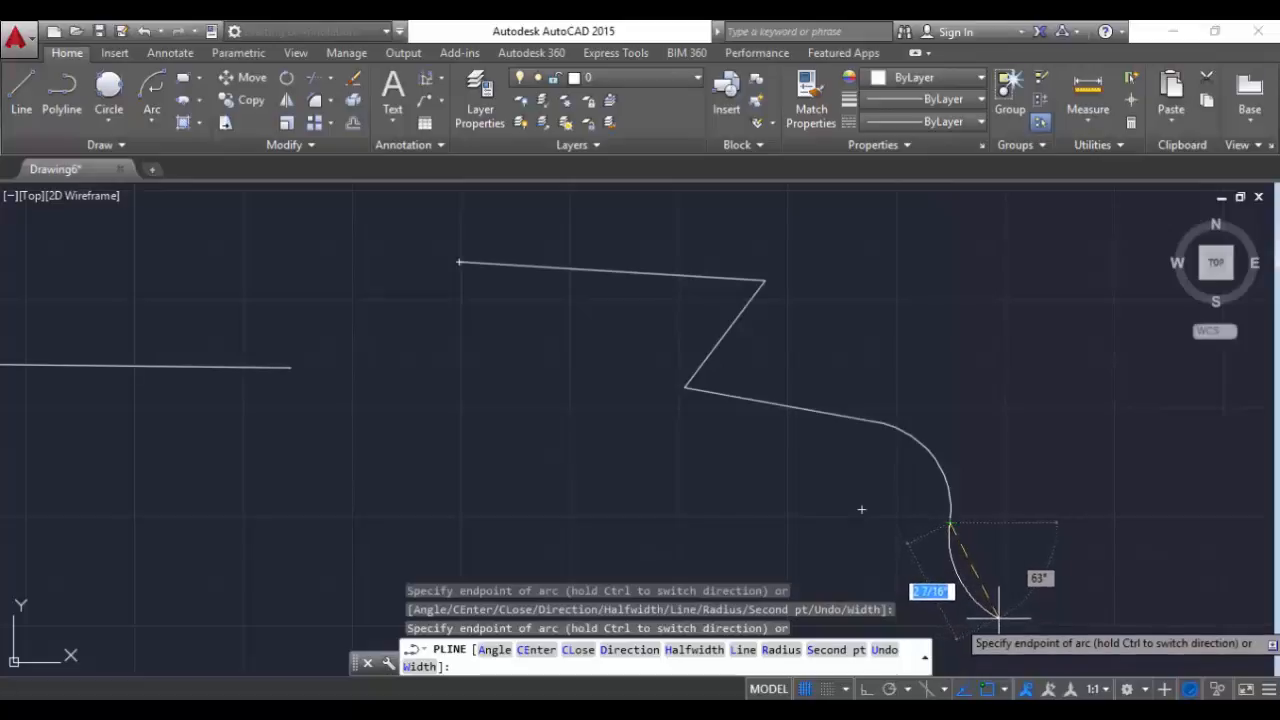
{"action": "middle_click_drag", "start_coordinate": [997, 615], "coordinate": [633, 465]}
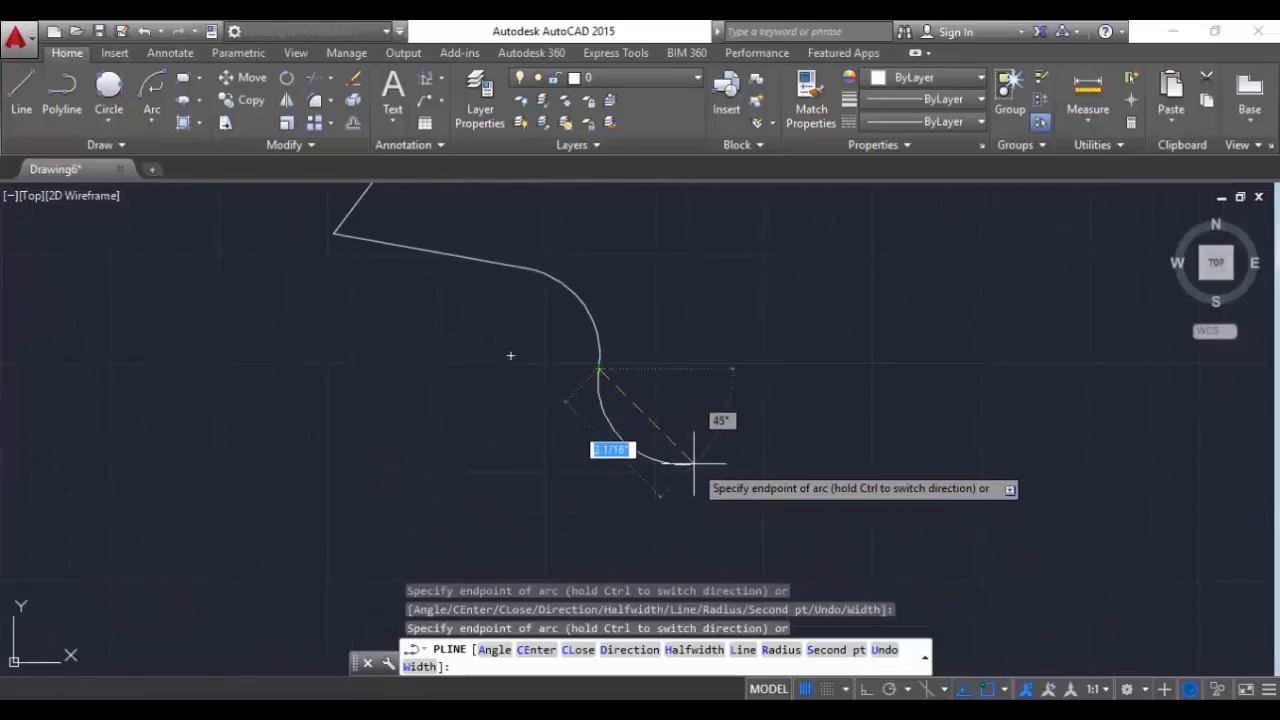
{"action": "key", "text": "Tab"}
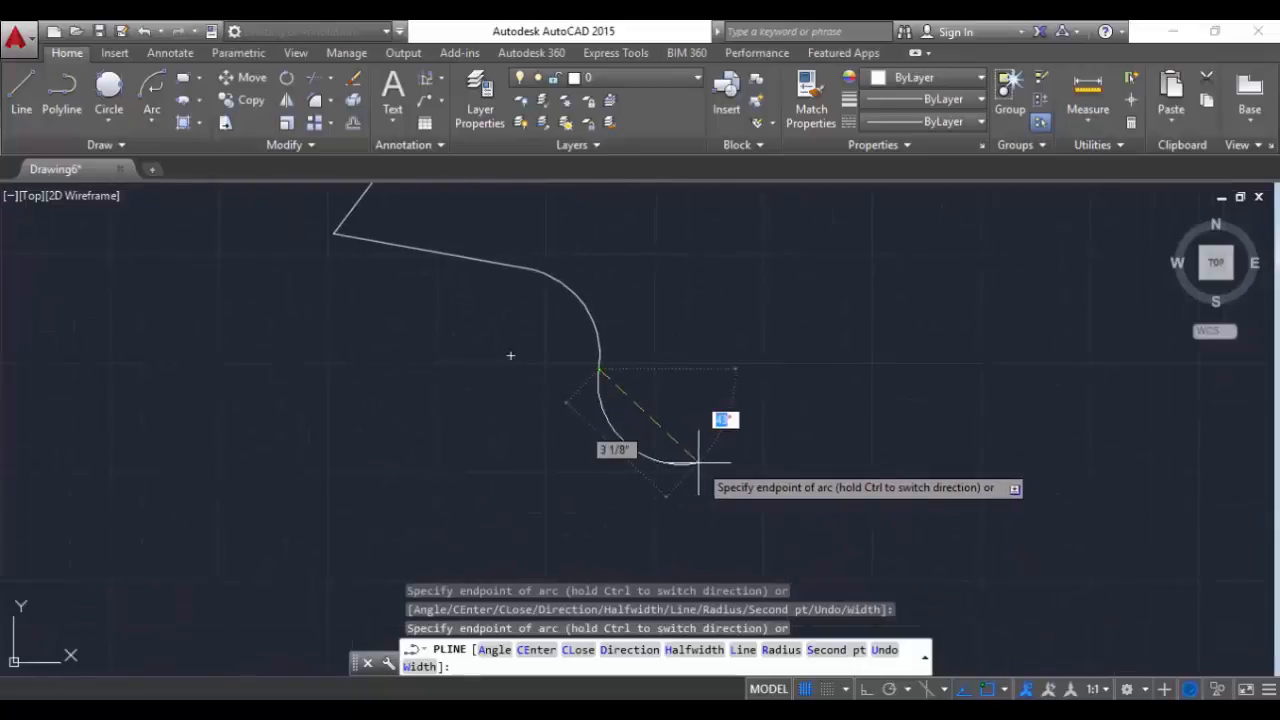
{"action": "type", "text": "4"}
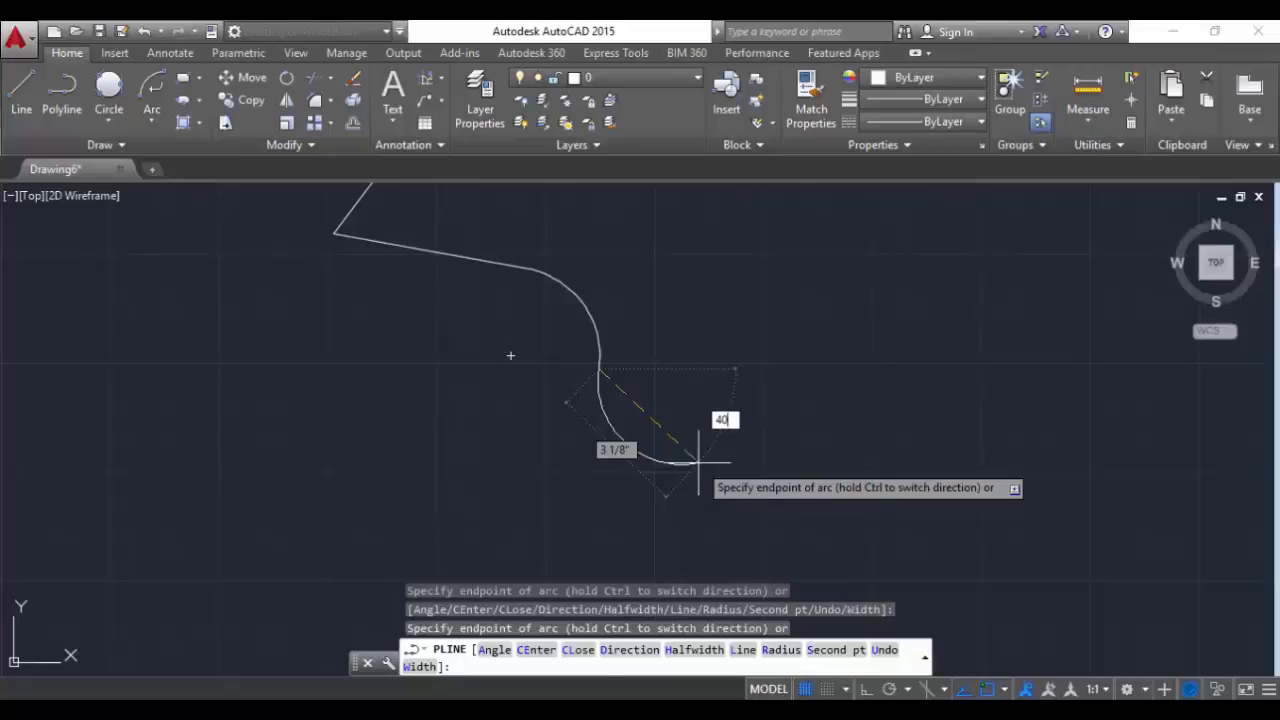
{"action": "type", "text": "0"}
{"action": "key", "text": "Return"}
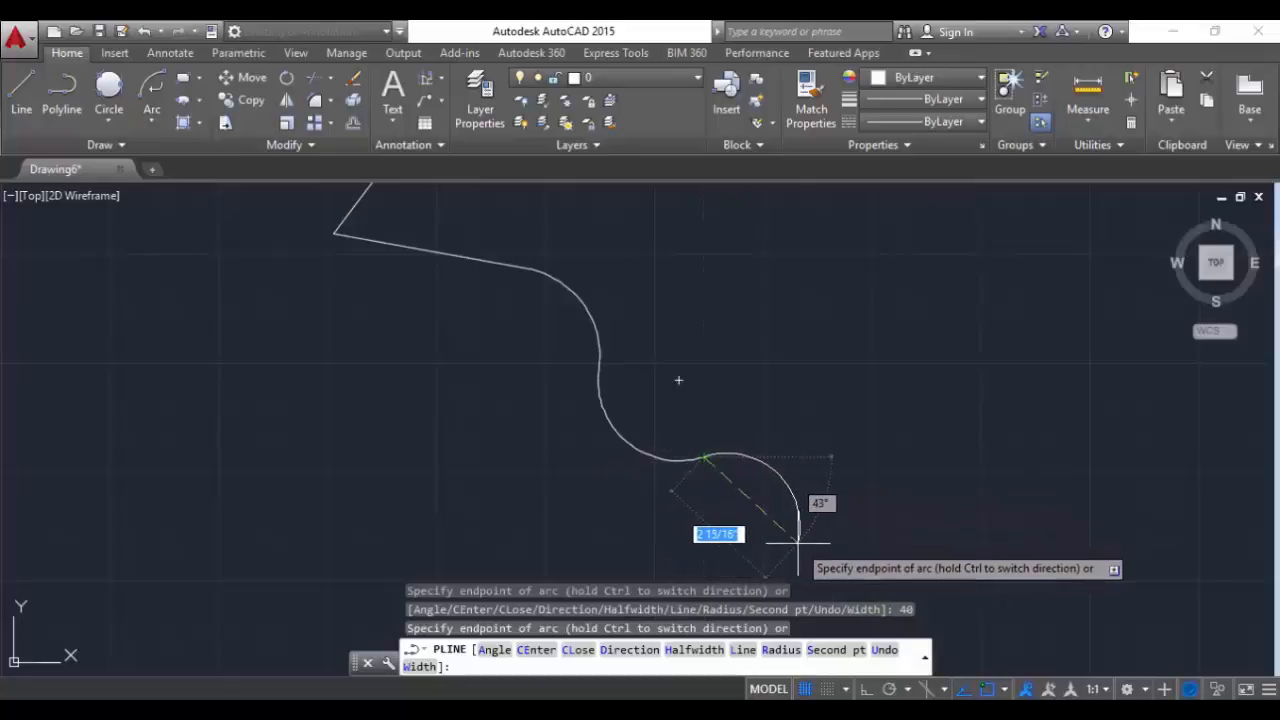
Return the polyline to straight segments, add four that run down-right, up and back over the shape, and end it open.
{"action": "type", "text": "L"}
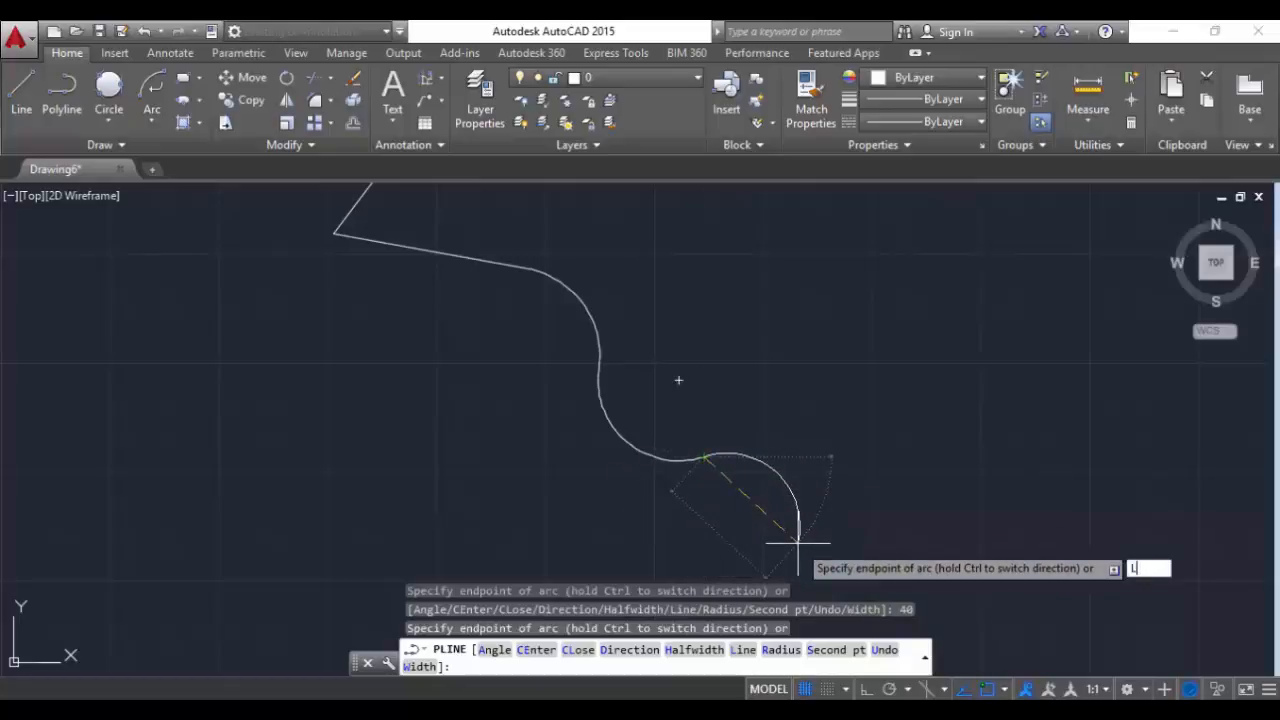
{"action": "key", "text": "Return"}
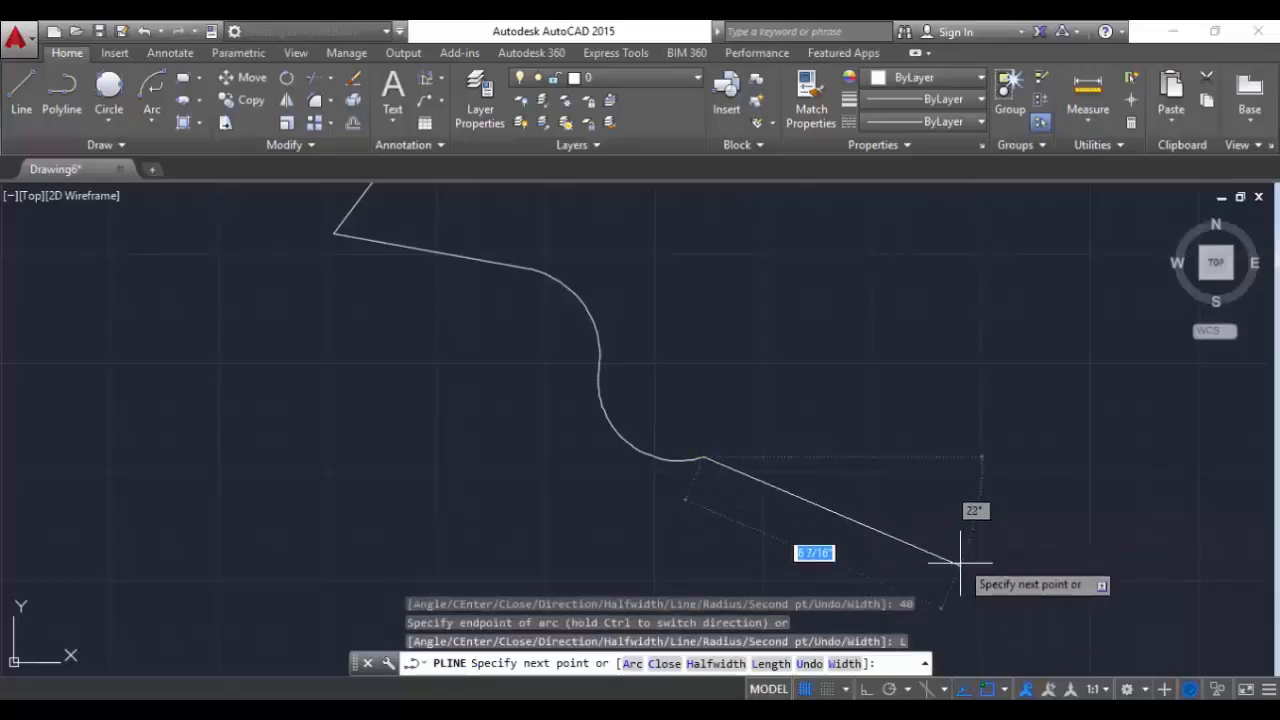
{"action": "middle_click_drag", "start_coordinate": [855, 435], "coordinate": [660, 527]}
{"action": "scroll", "coordinate": [660, 527], "scroll_direction": "down", "scroll_amount": 2}
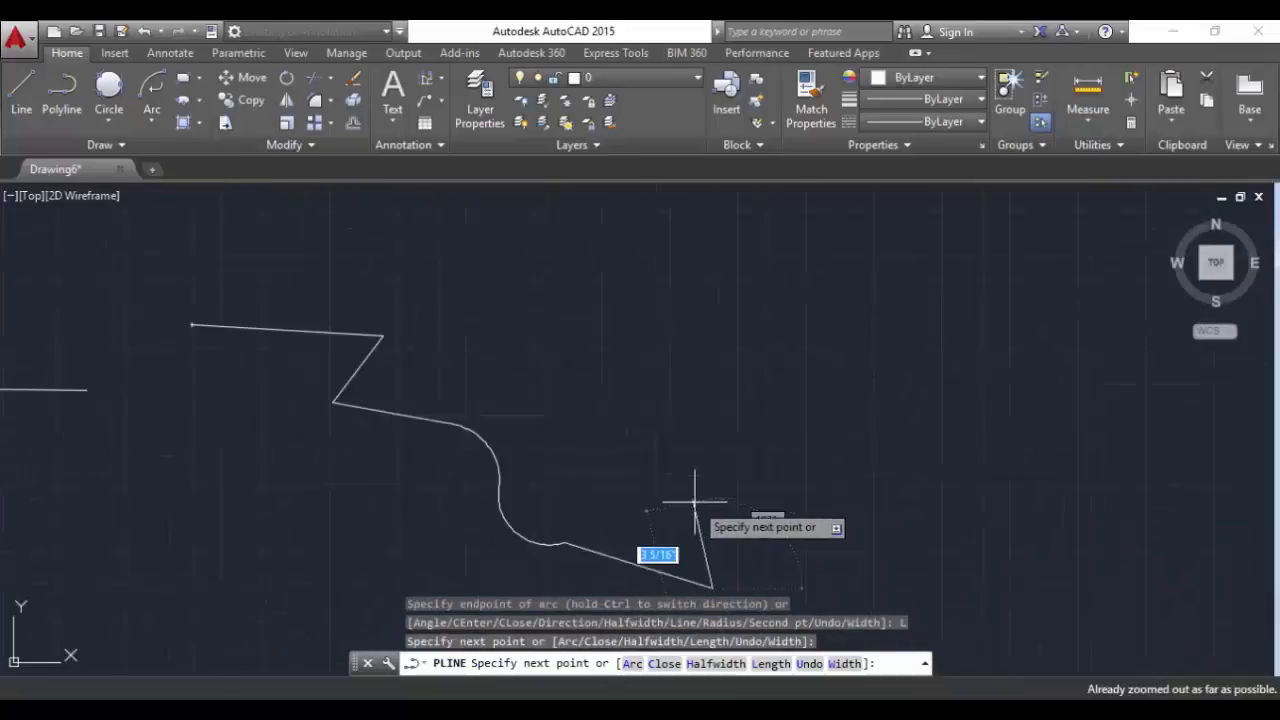
{"action": "left_click", "coordinate": [714, 438]}
{"action": "left_click", "coordinate": [601, 293]}
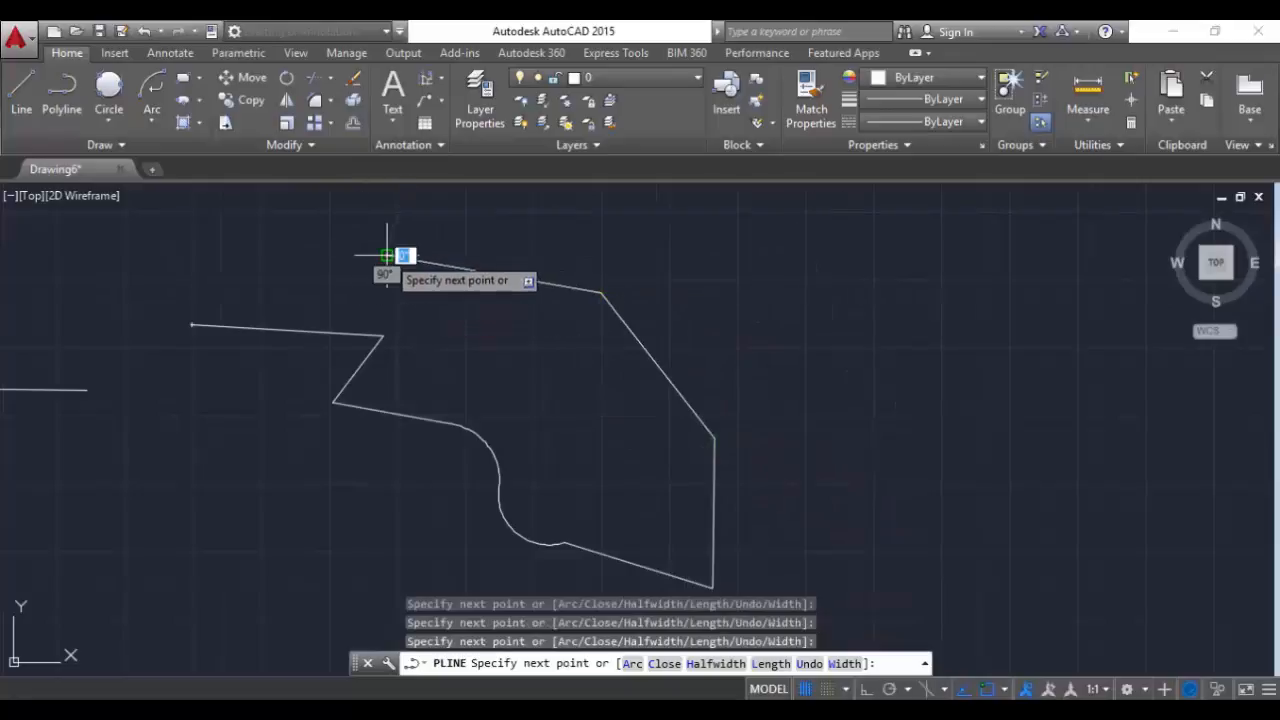
{"action": "left_click", "coordinate": [381, 260]}
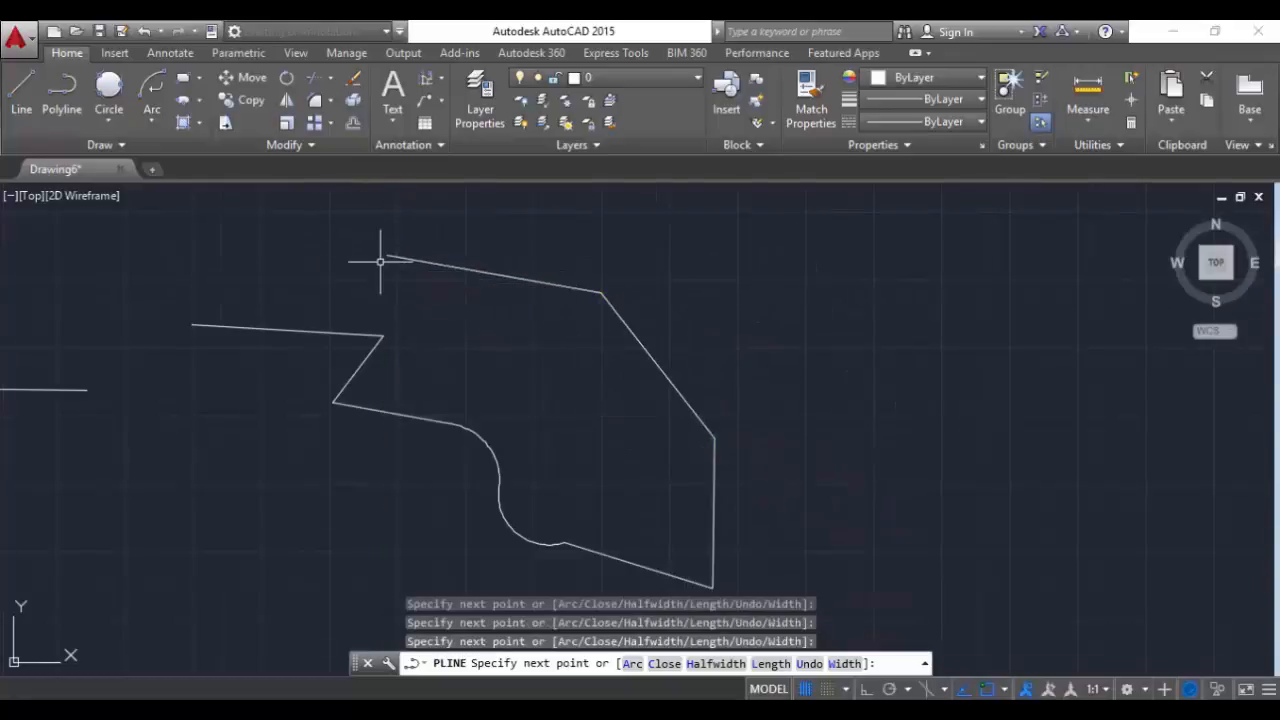
{"action": "key", "text": "Escape"}
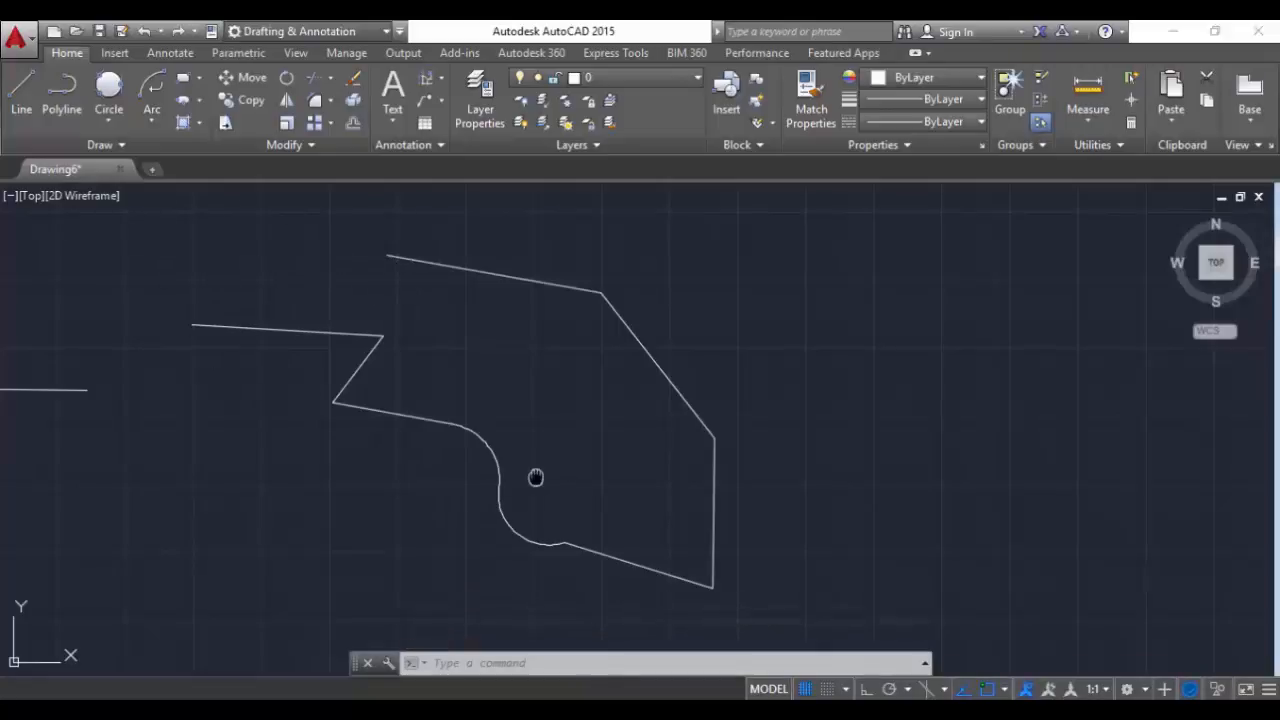
Draw a centre-radius circle with a radius of about 3 3/4" to the right of the polyline.
{"action": "mouse_move", "coordinate": [534, 477]}
{"action": "middle_mouse_down"}
{"action": "mouse_move", "coordinate": [269, 494]}
{"action": "mouse_move", "coordinate": [26, 545]}
{"action": "middle_mouse_up"}
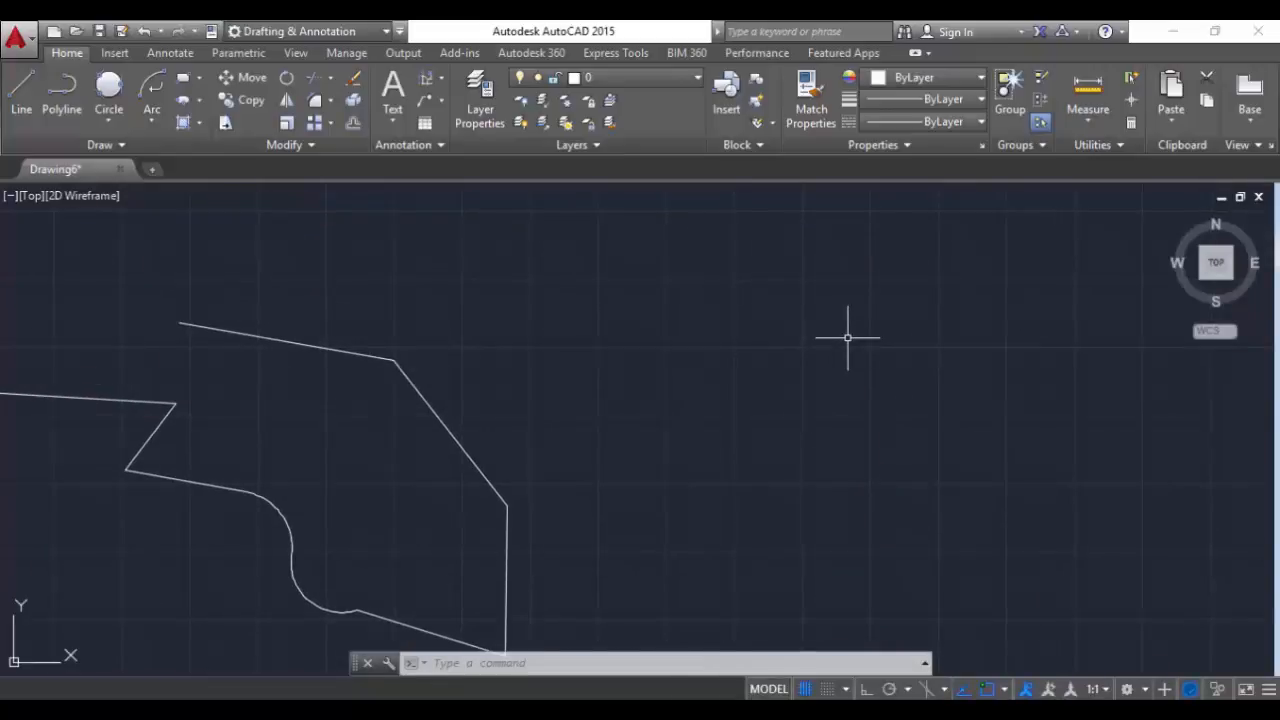
{"action": "type", "text": "c"}
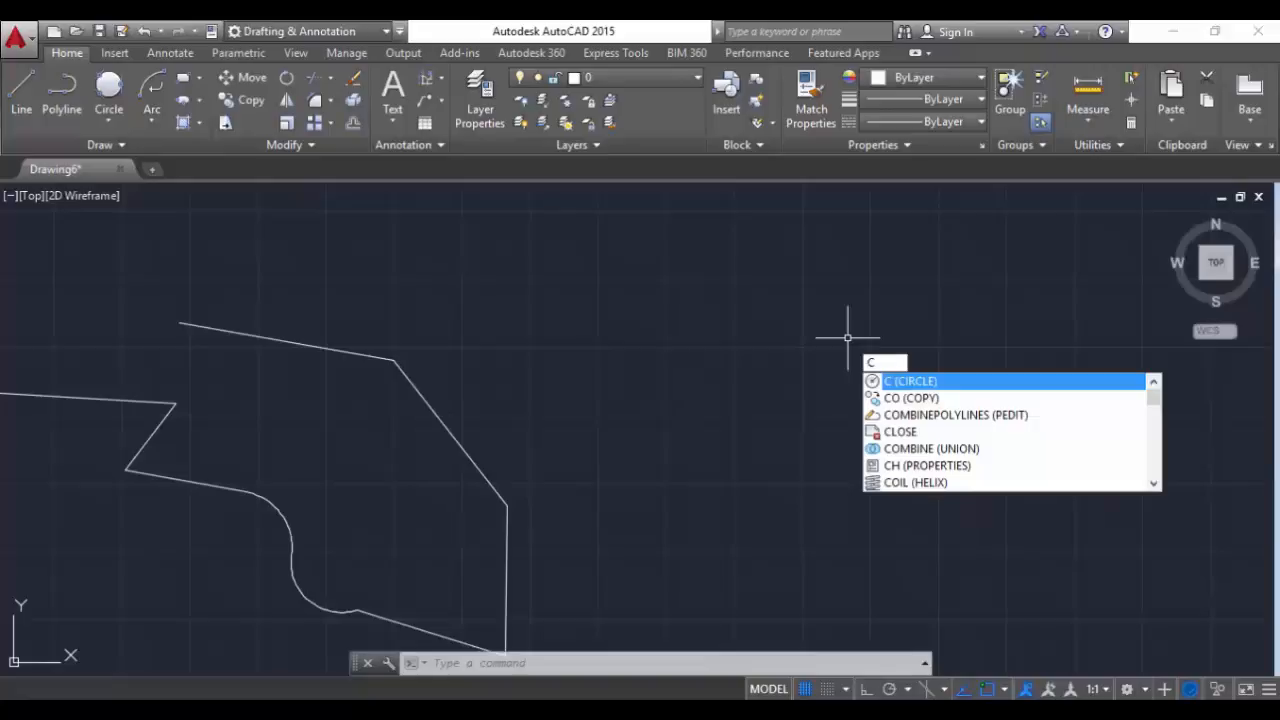
{"action": "key", "text": "Return"}
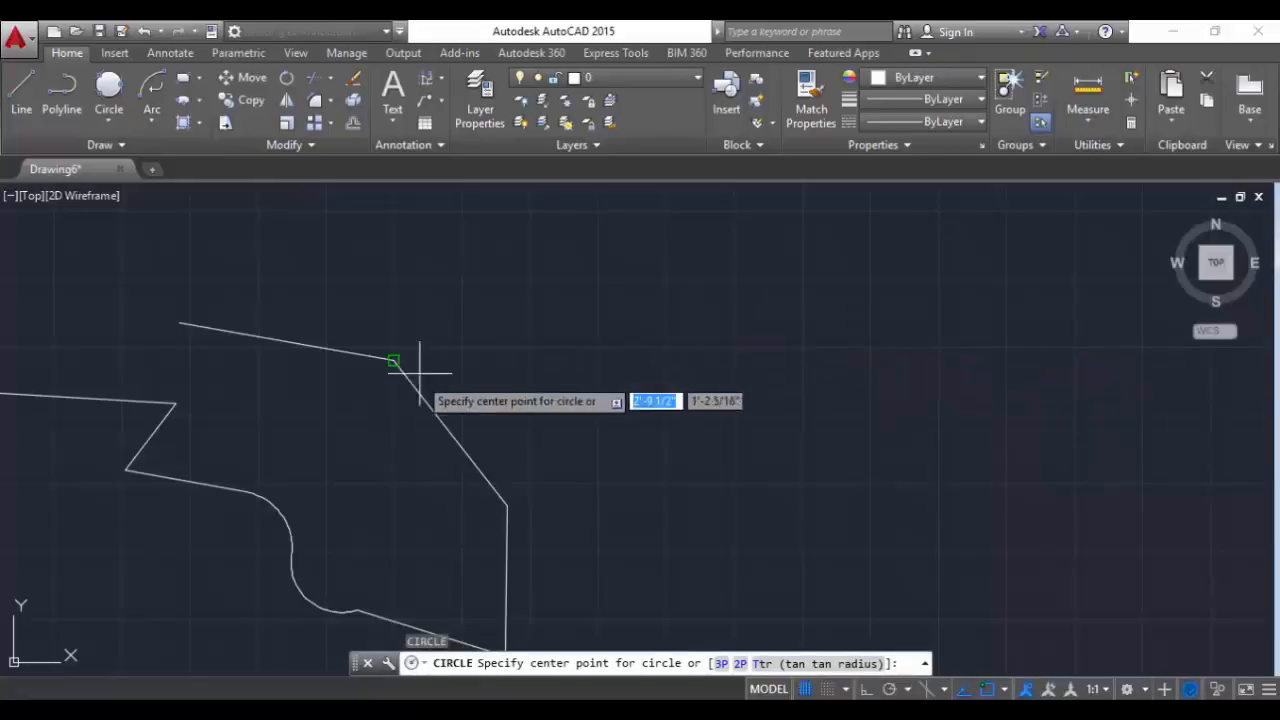
{"action": "left_click", "coordinate": [705, 347]}
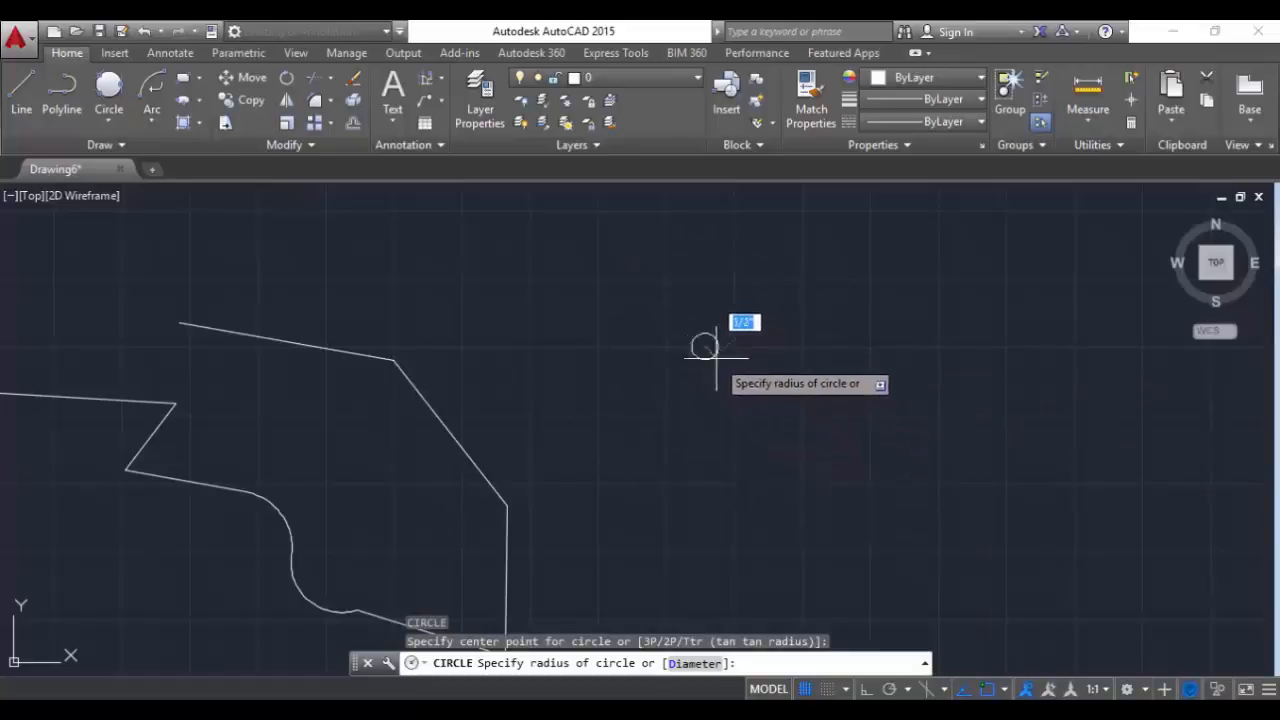
{"action": "left_click", "coordinate": [779, 416]}
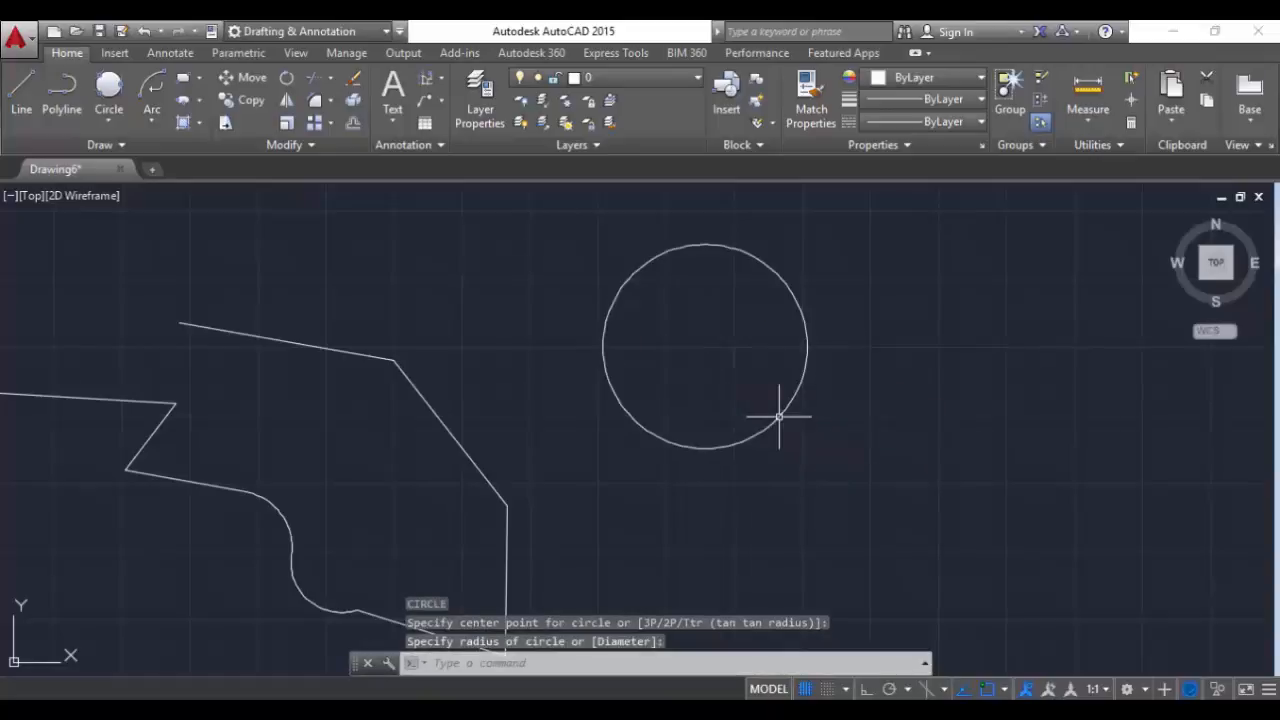
Draw a smaller circle to the right of the first one using the Center, Diameter method.
{"action": "left_click", "coordinate": [112, 120]}
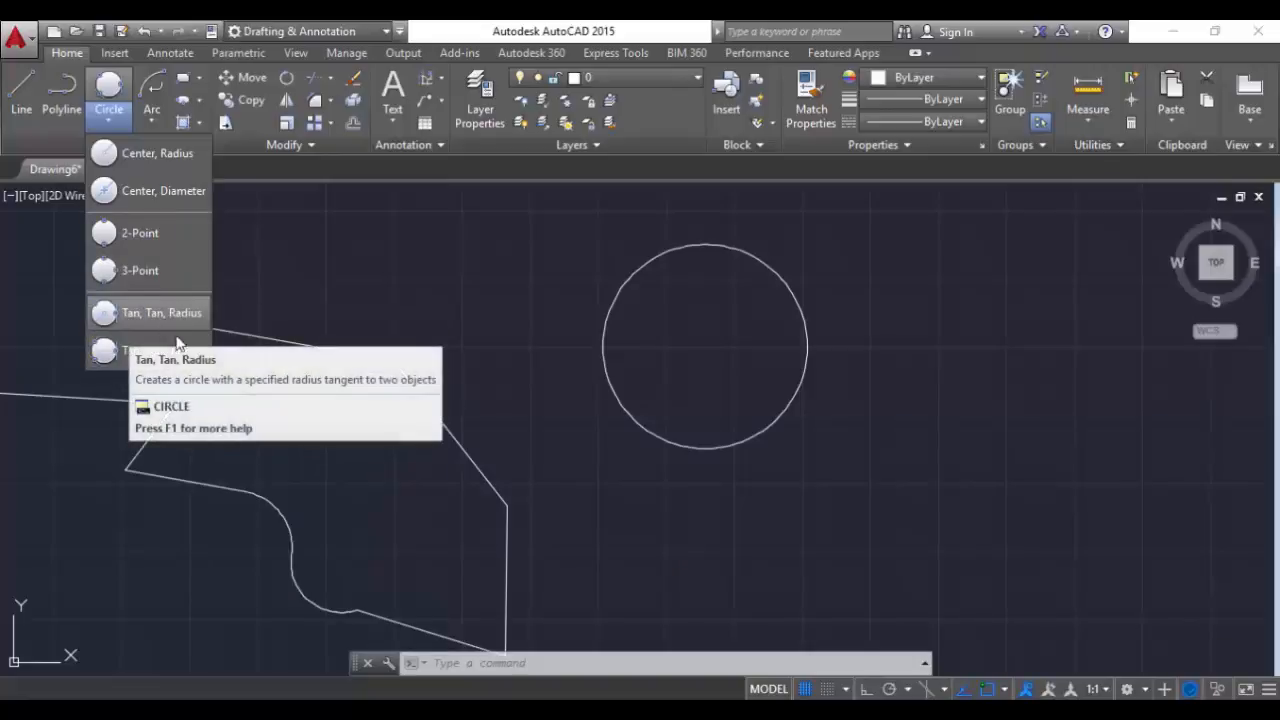
{"action": "left_click", "coordinate": [159, 194]}
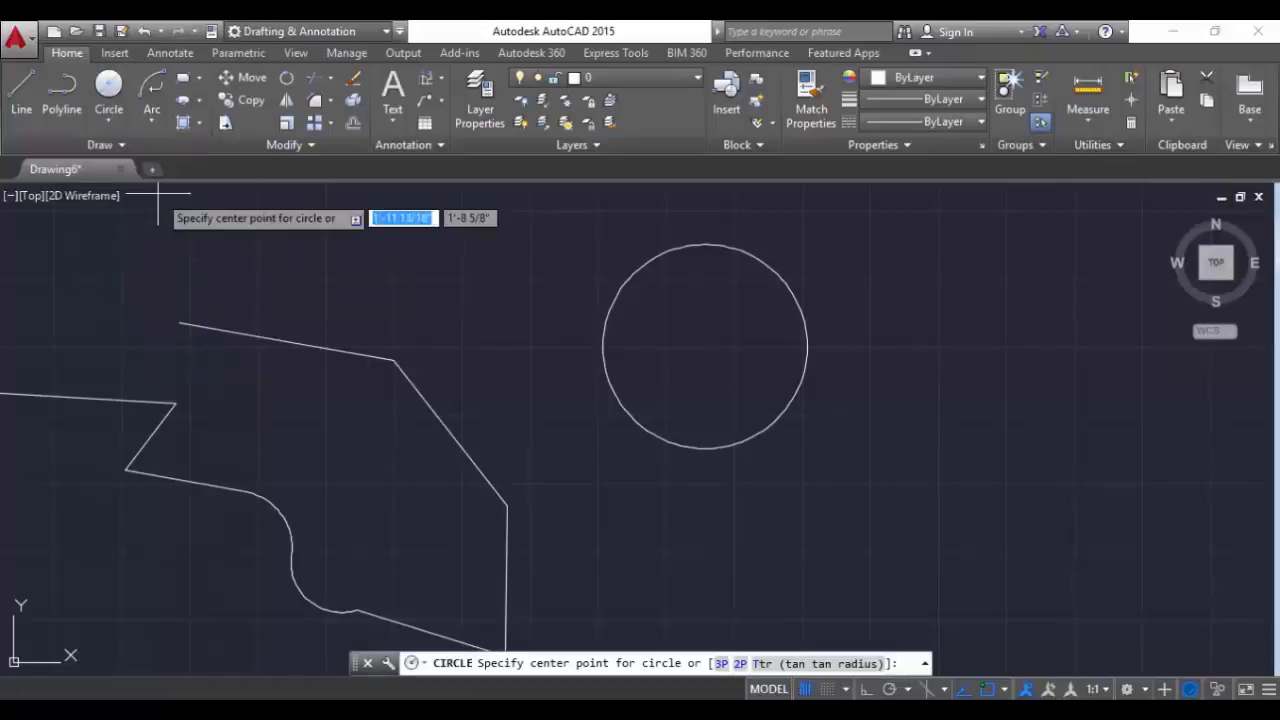
{"action": "left_click", "coordinate": [1010, 390]}
{"action": "left_click", "coordinate": [1071, 523]}
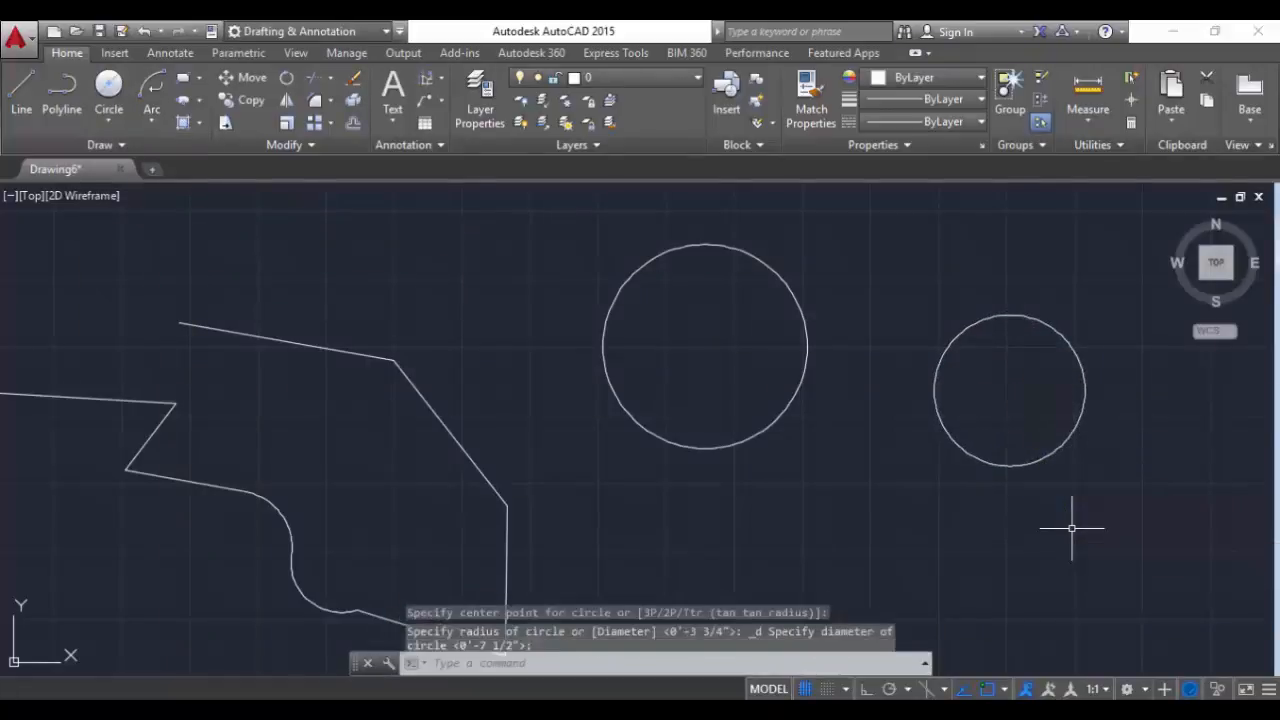
Delete the open polyline with arc segments, leaving only the two circles in the drawing.
{"action": "middle_click_drag", "start_coordinate": [877, 548], "coordinate": [384, 521]}
{"action": "scroll", "coordinate": [557, 509], "scroll_direction": "down", "scroll_amount": 1}
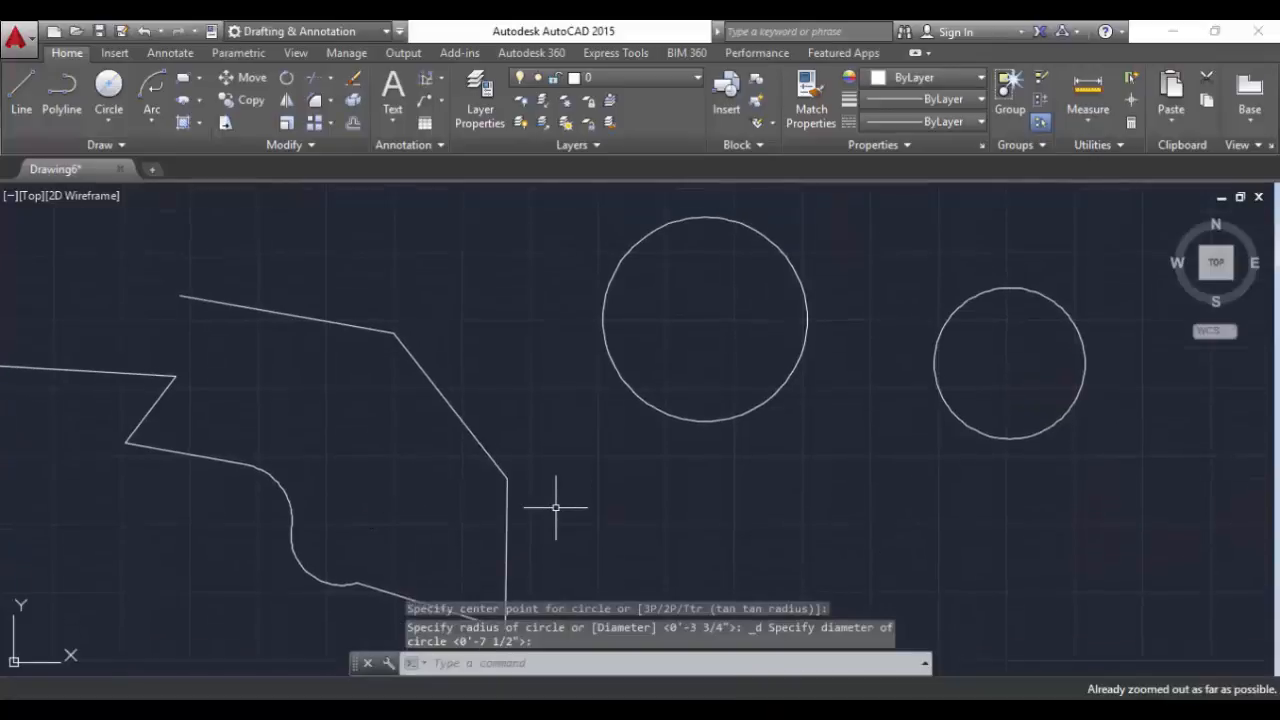
{"action": "left_click", "coordinate": [478, 440]}
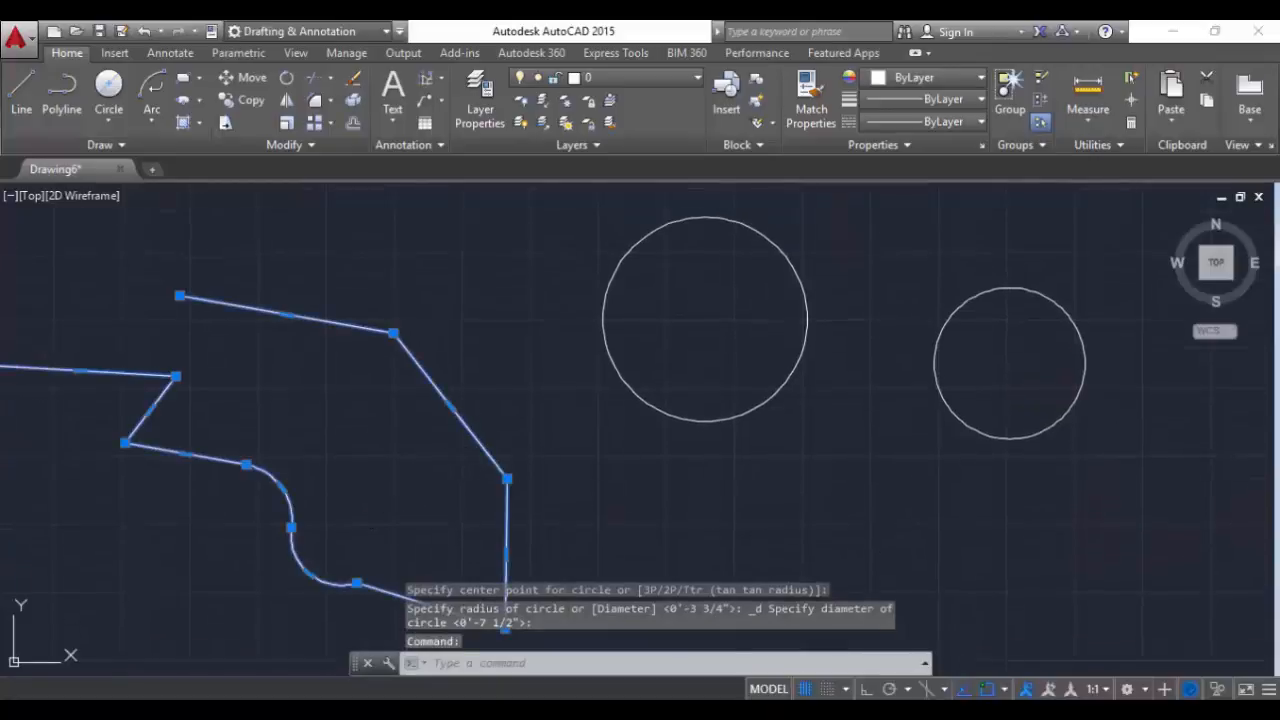
{"action": "key", "text": "Delete"}
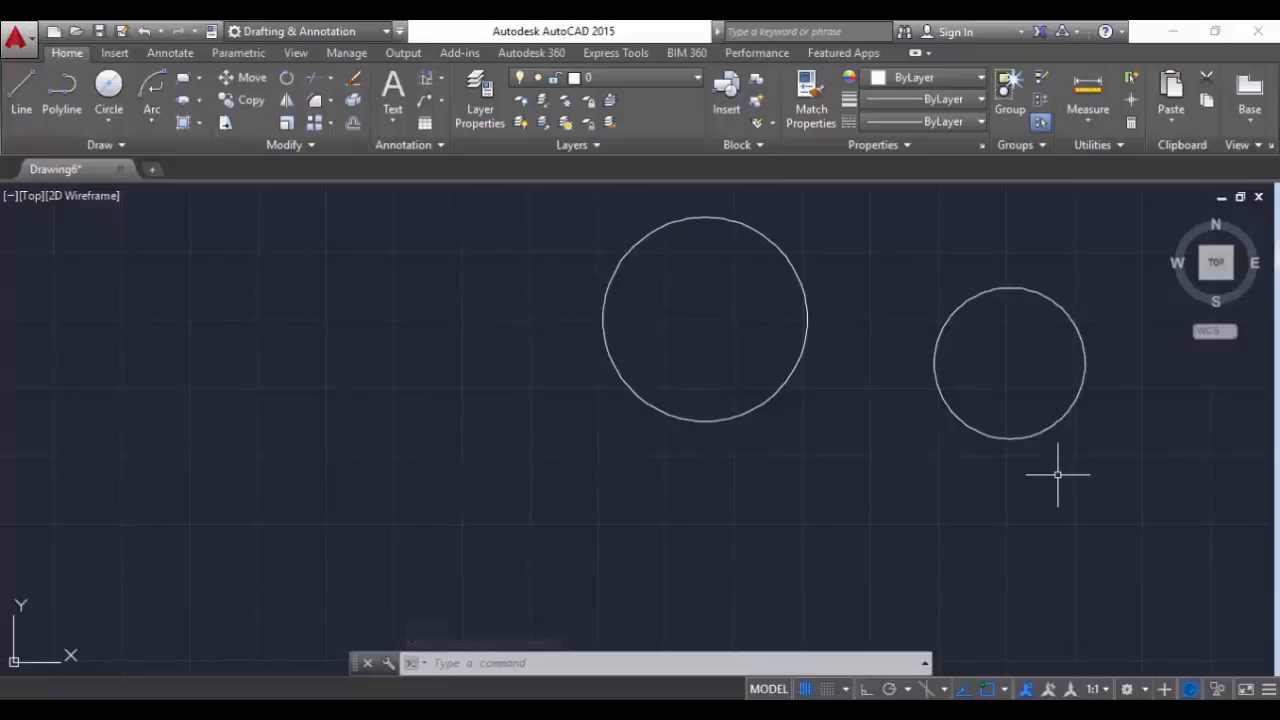
{"action": "key", "text": "Return"}
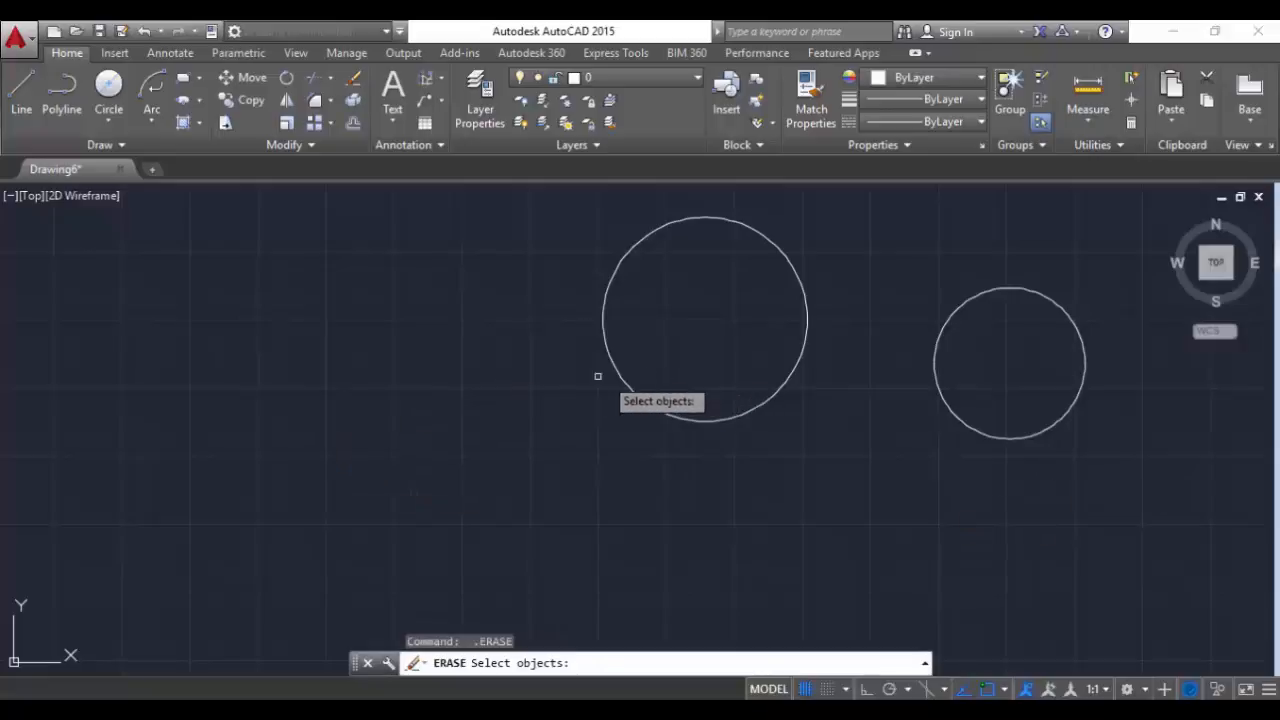
{"action": "key", "text": "Return"}
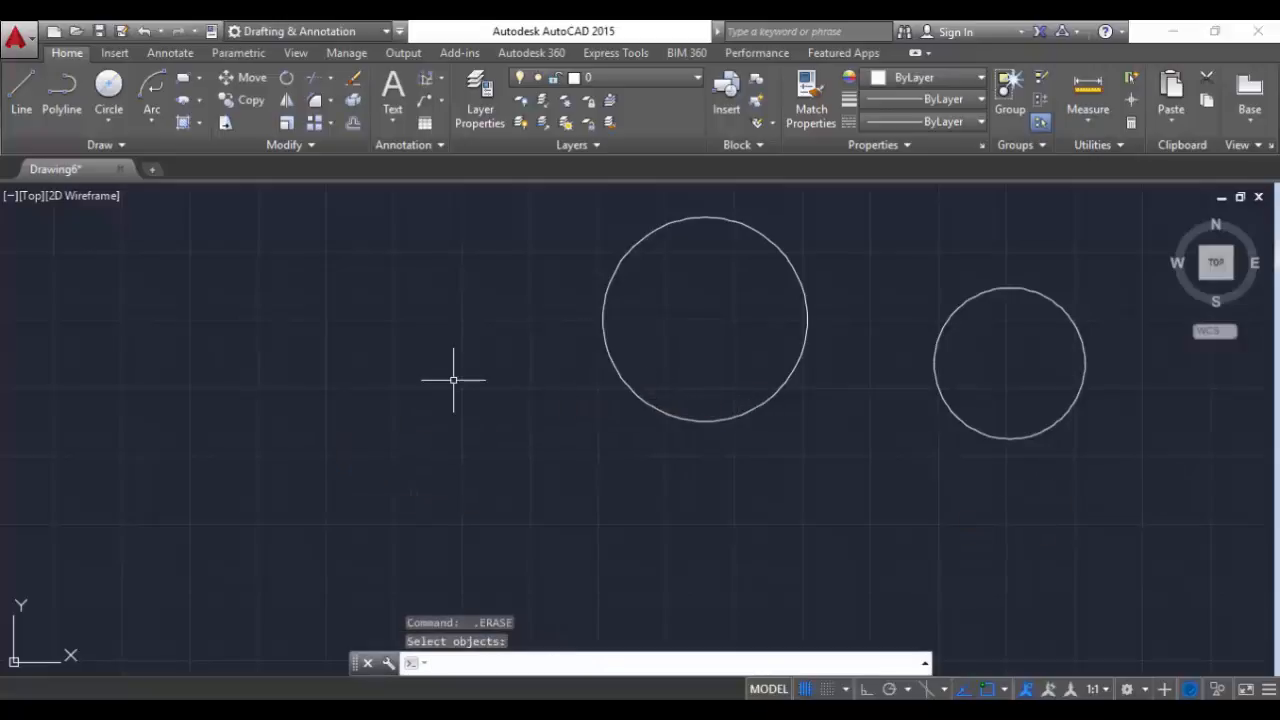
Draw a centre-radius circle with a radius of about 3 9/16" to the left of the two existing circles.
{"action": "type", "text": "c"}
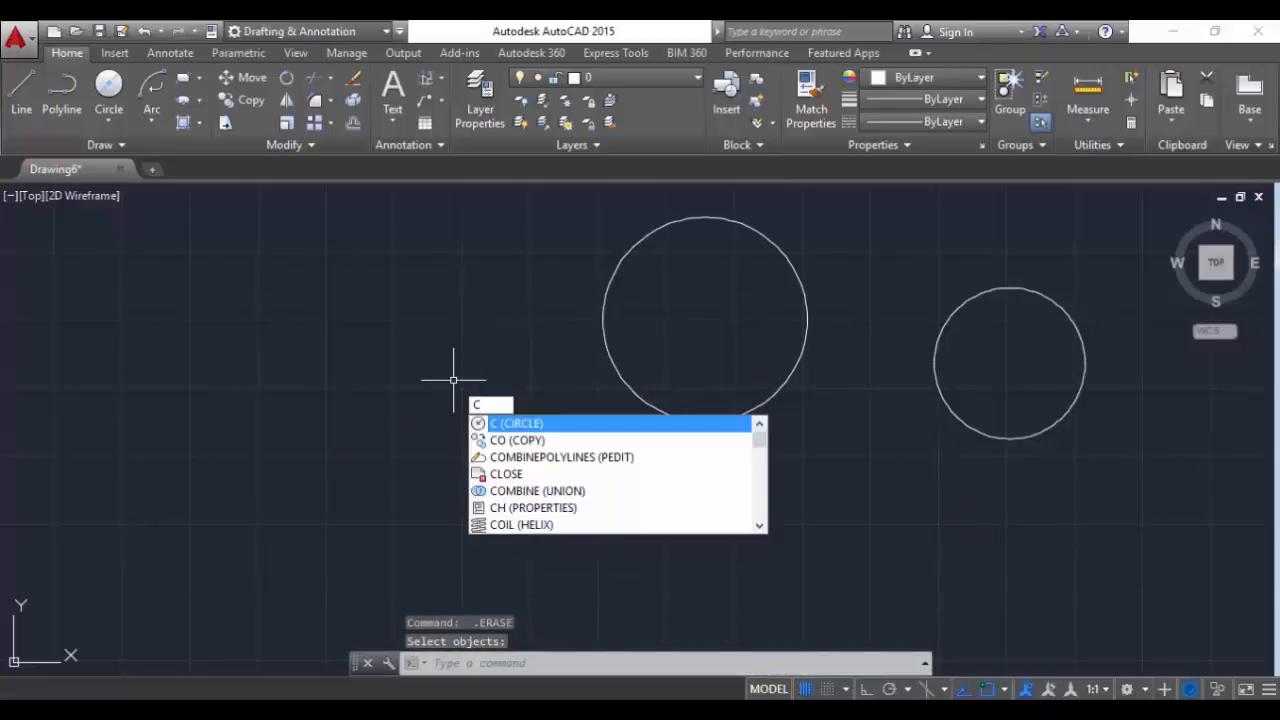
{"action": "key", "text": "Return"}
{"action": "left_click", "coordinate": [329, 286]}
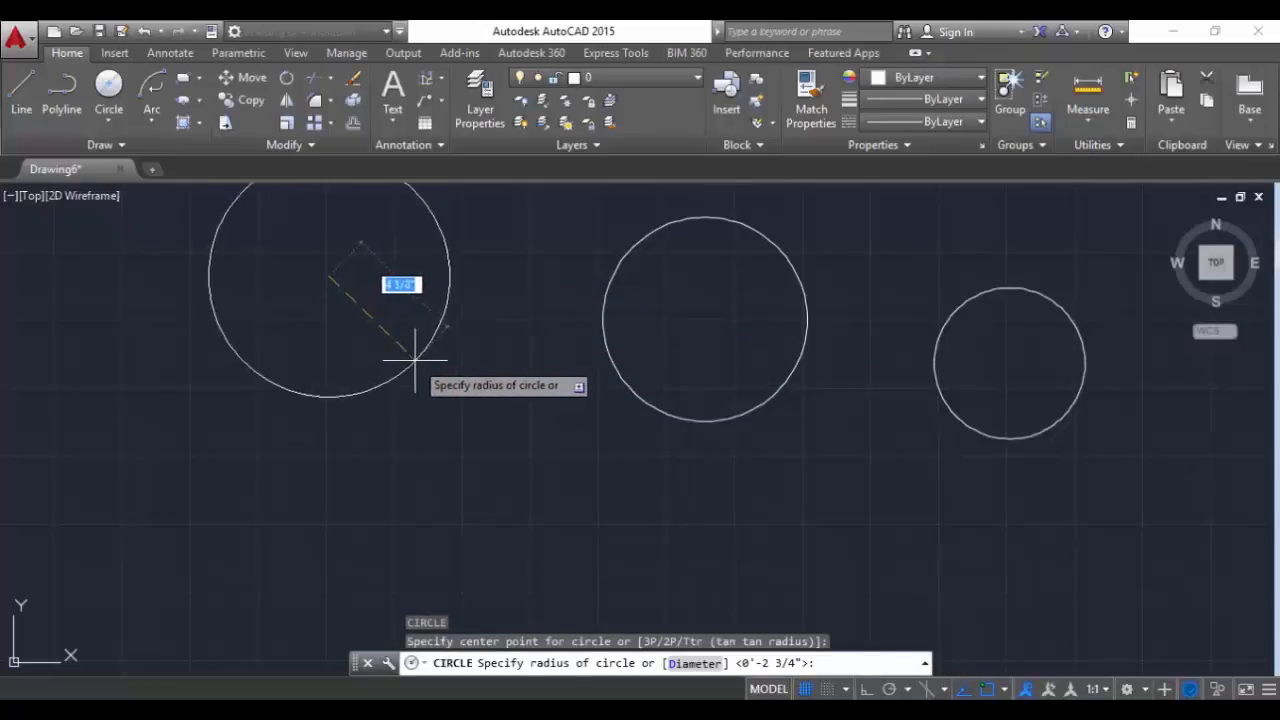
{"action": "left_click", "coordinate": [391, 350]}
{"action": "mouse_move", "coordinate": [439, 383]}
{"action": "middle_mouse_down"}
{"action": "mouse_move", "coordinate": [357, 411]}
{"action": "mouse_move", "coordinate": [357, 449]}
{"action": "middle_mouse_up"}
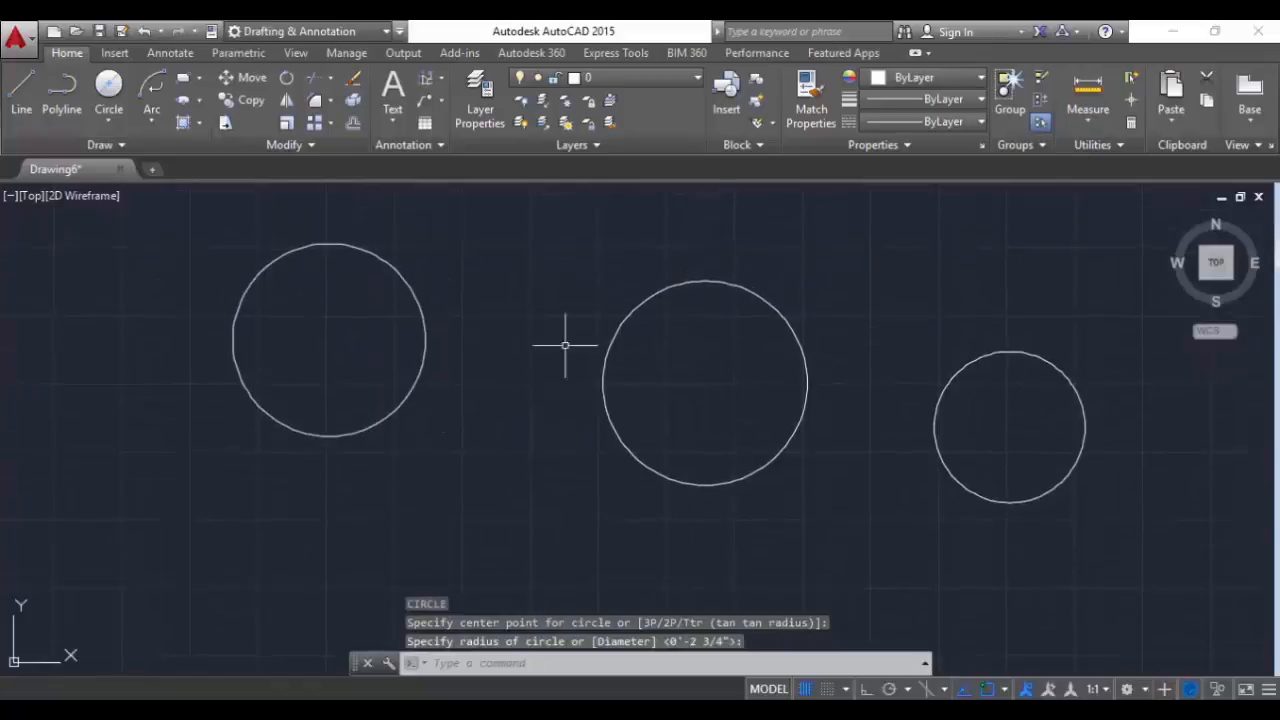
Draw a Tan, Tan, Radius circle touching the undersides of the left and middle circles, picking two points for its radius.
{"action": "left_click", "coordinate": [108, 120]}
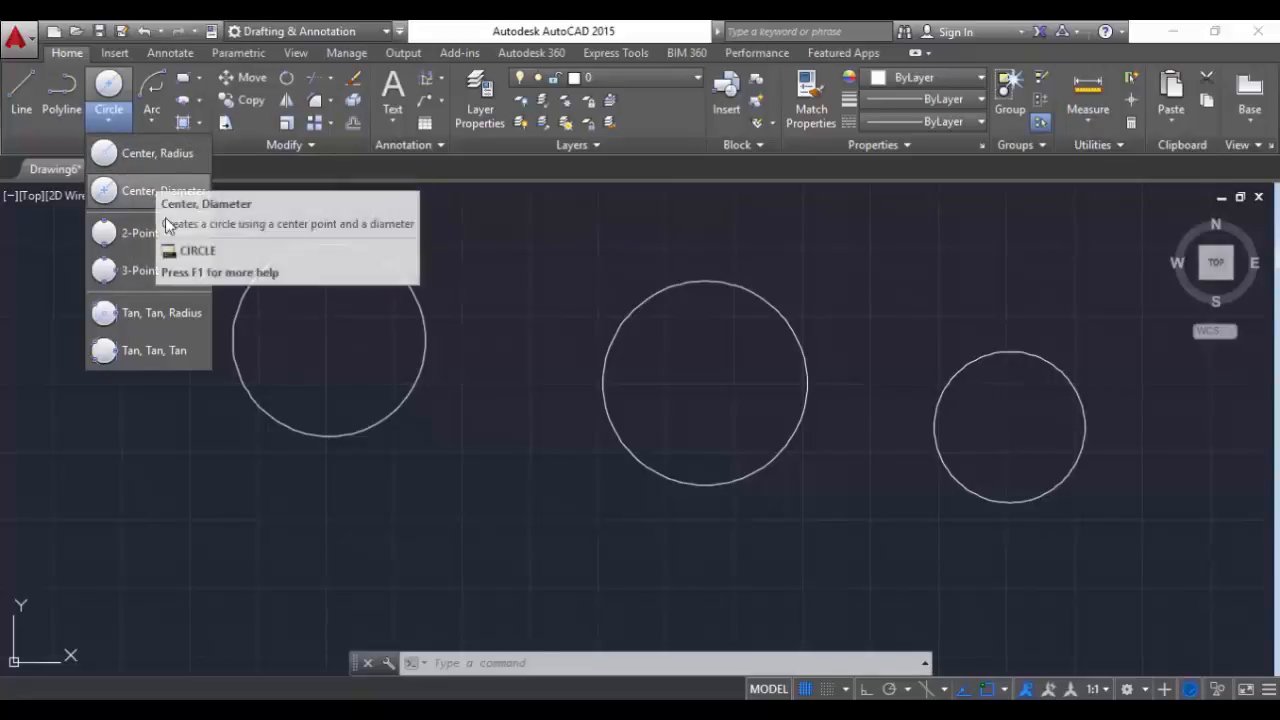
{"action": "left_click", "coordinate": [168, 316]}
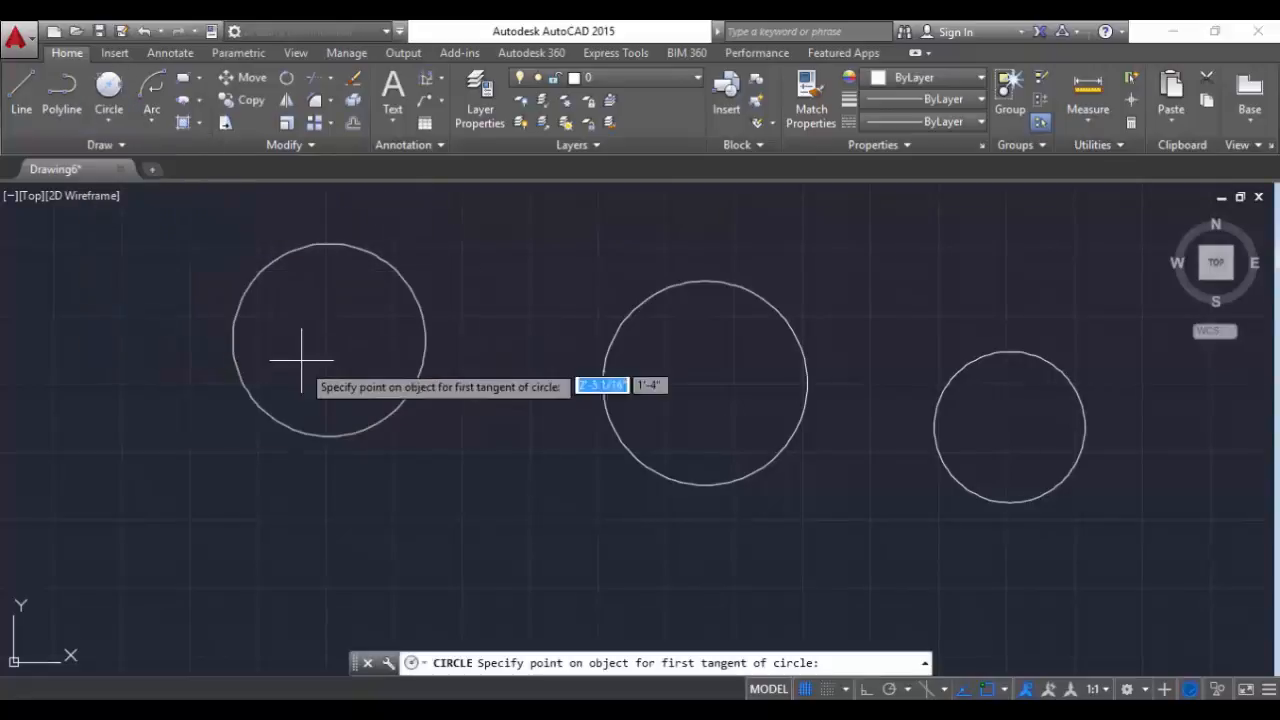
{"action": "left_click", "coordinate": [345, 435]}
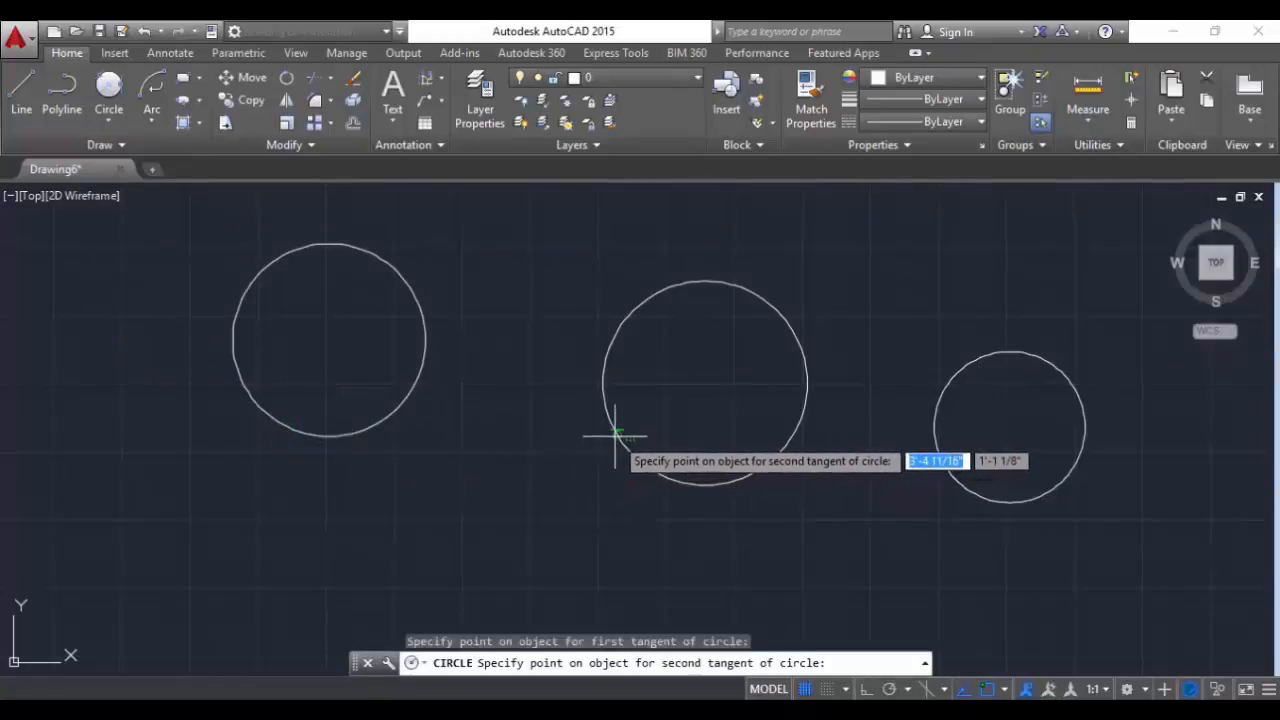
{"action": "left_click", "coordinate": [615, 436]}
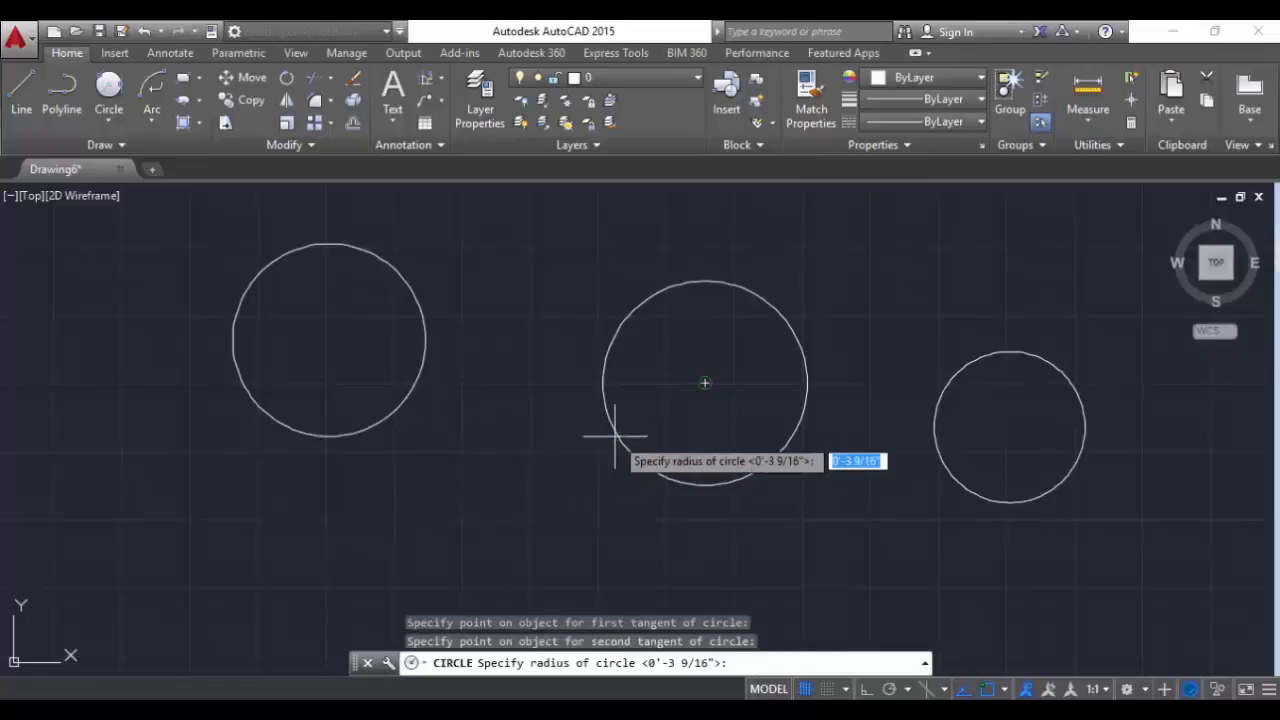
{"action": "left_click", "coordinate": [705, 382]}
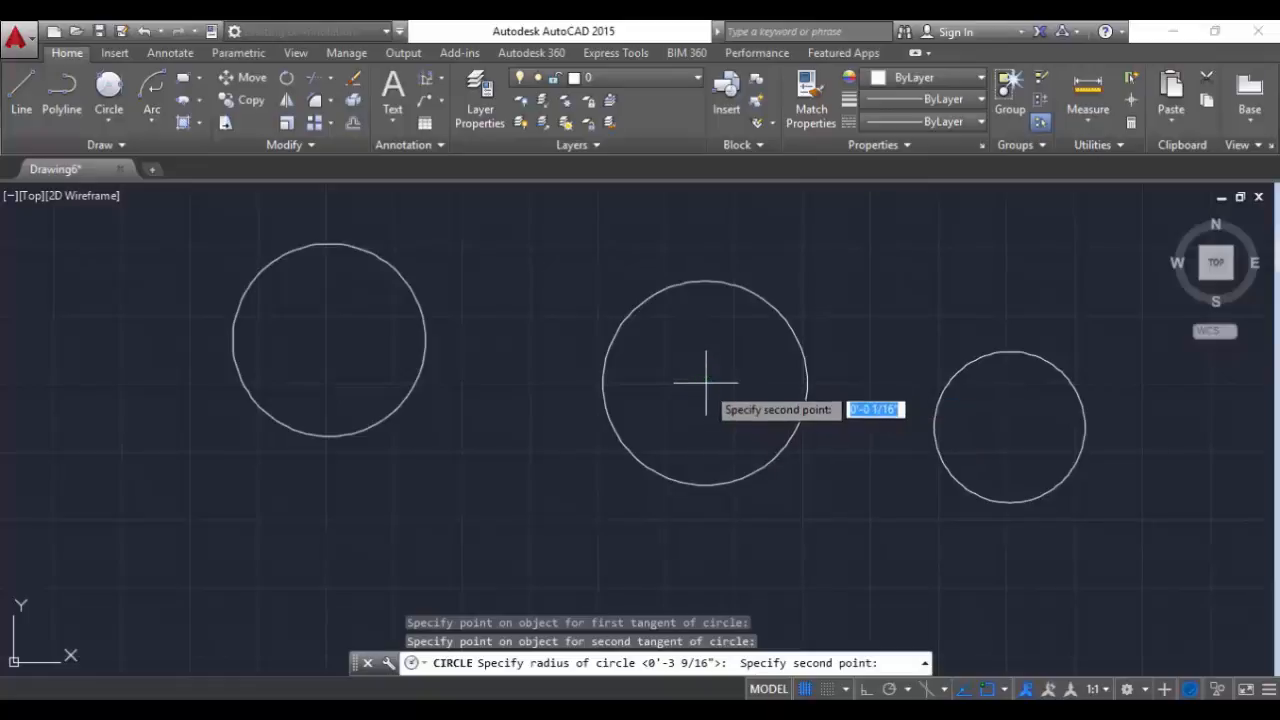
{"action": "left_click", "coordinate": [621, 489]}
{"action": "mouse_move", "coordinate": [526, 514]}
{"action": "middle_mouse_down"}
{"action": "mouse_move", "coordinate": [482, 476]}
{"action": "mouse_move", "coordinate": [485, 425]}
{"action": "middle_mouse_up"}
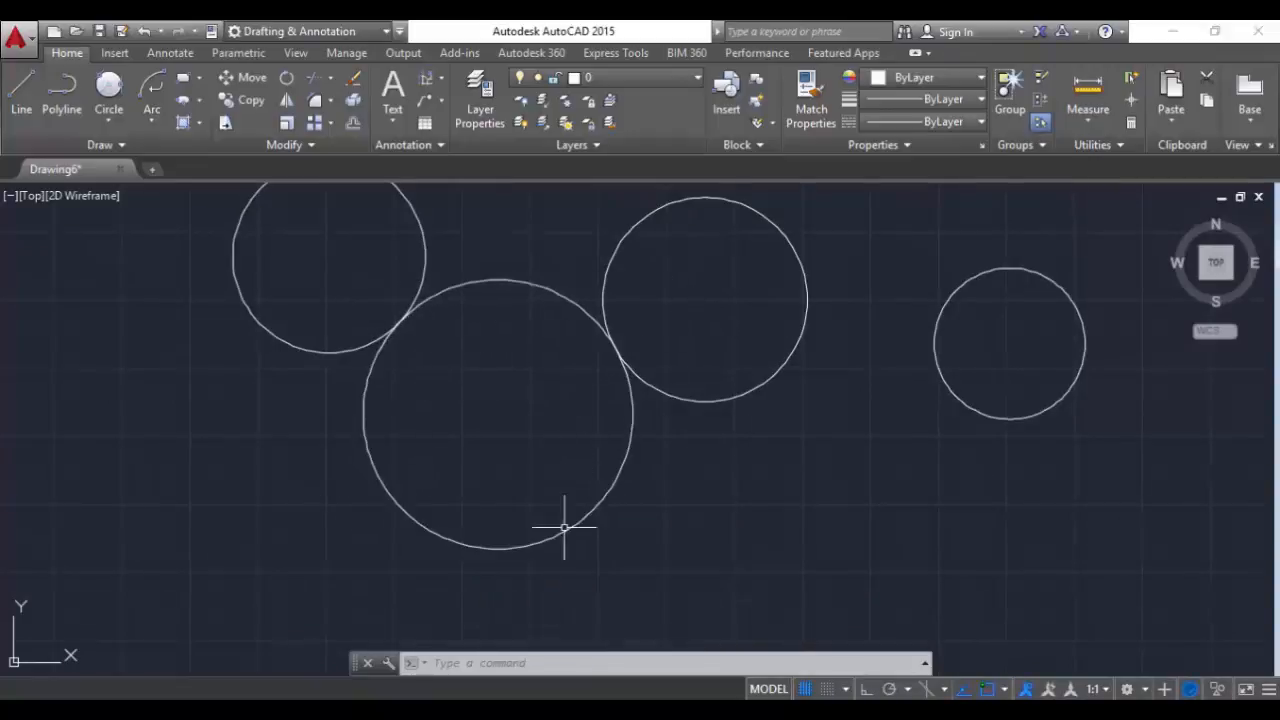
Draw a large Tan, Tan, Tan circle touching the lower tangent circle, the upper middle circle and the small right circle.
{"action": "middle_click_drag", "start_coordinate": [725, 525], "coordinate": [716, 451]}
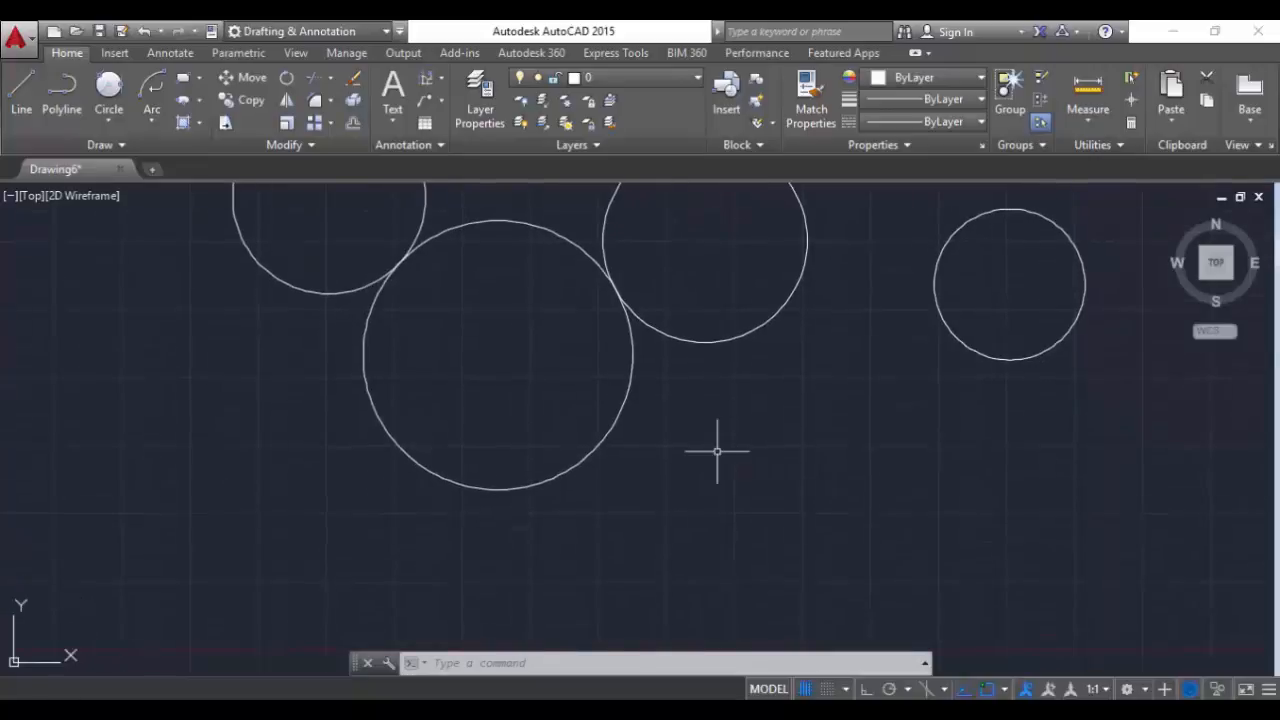
{"action": "left_click", "coordinate": [107, 120]}
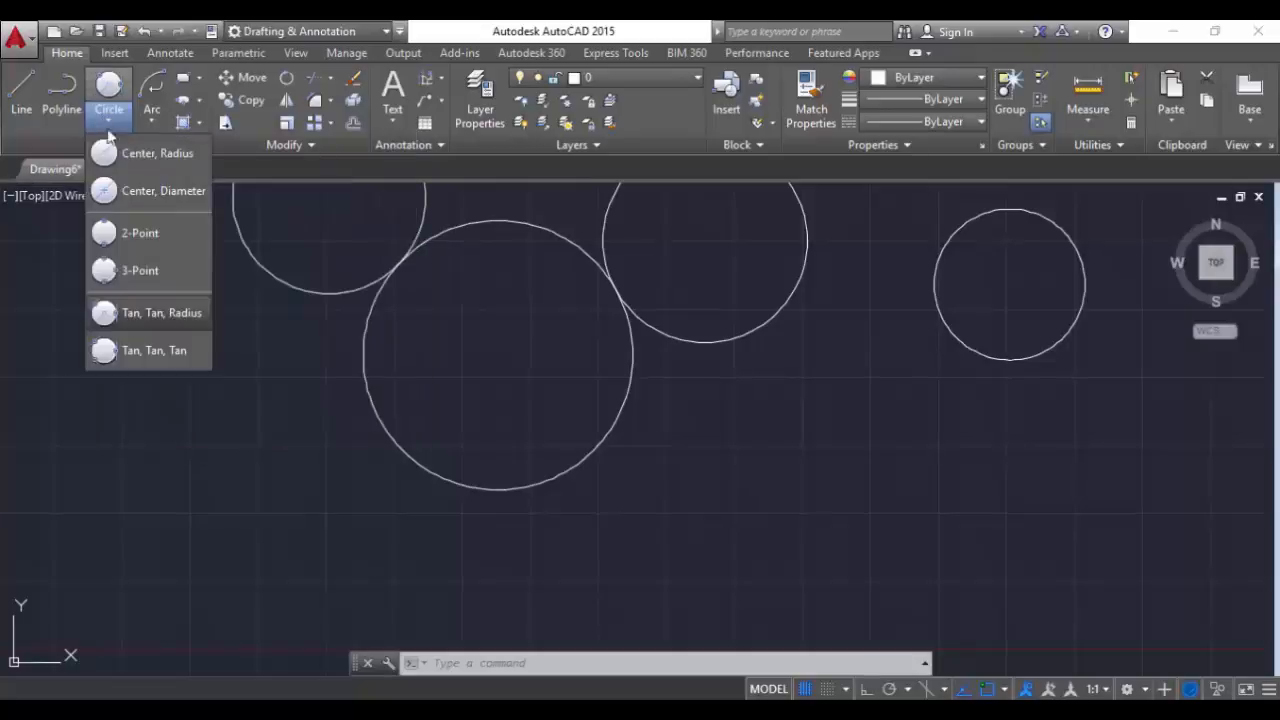
{"action": "left_click", "coordinate": [147, 364]}
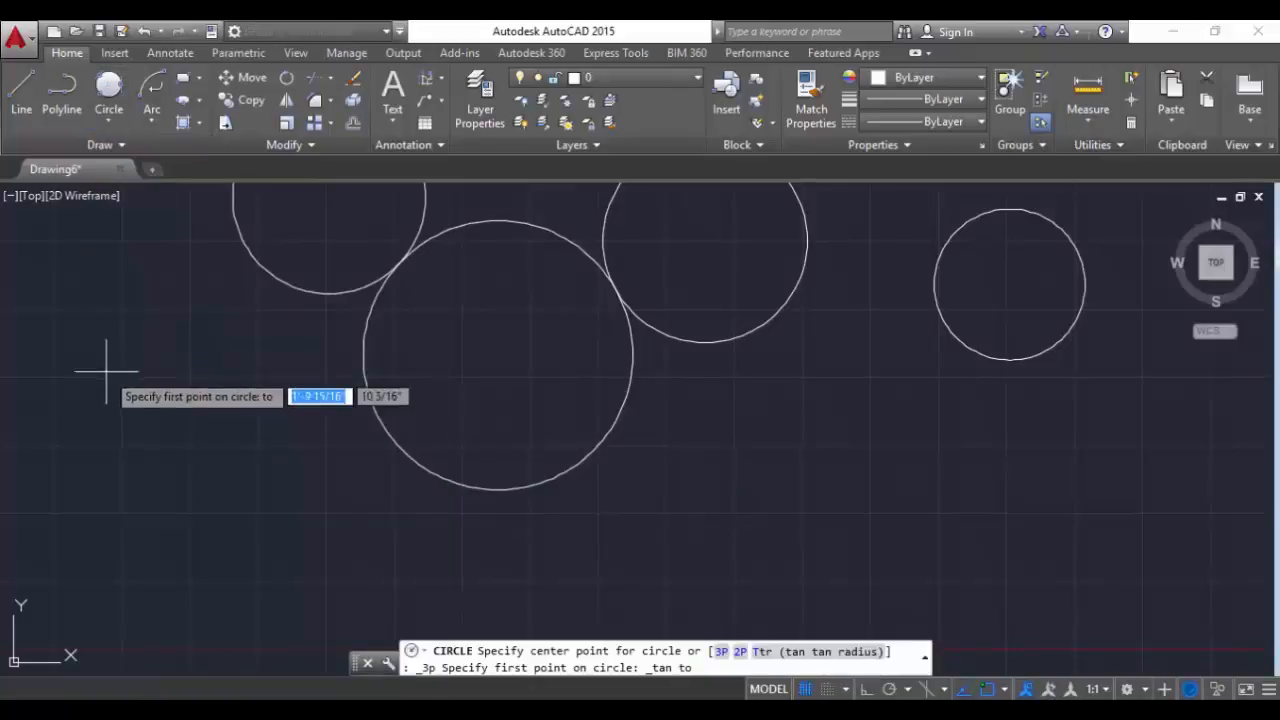
{"action": "left_click", "coordinate": [605, 440]}
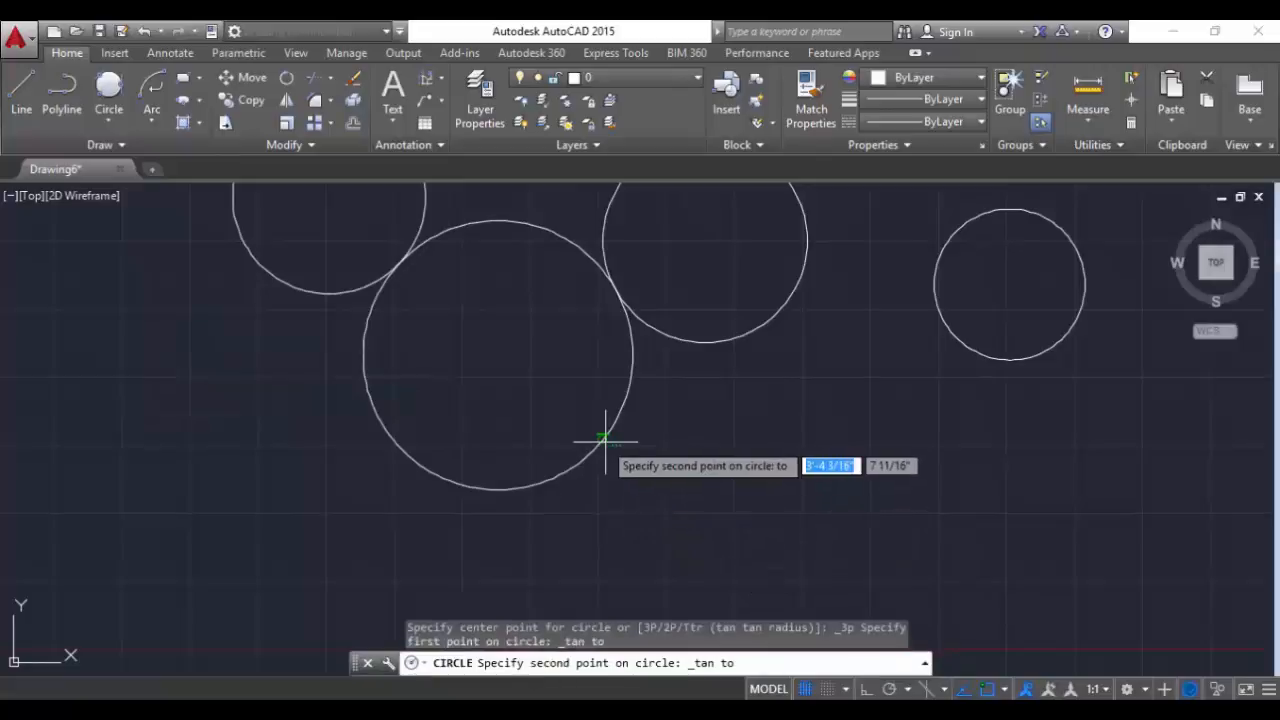
{"action": "left_click", "coordinate": [728, 335]}
{"action": "left_click", "coordinate": [977, 355]}
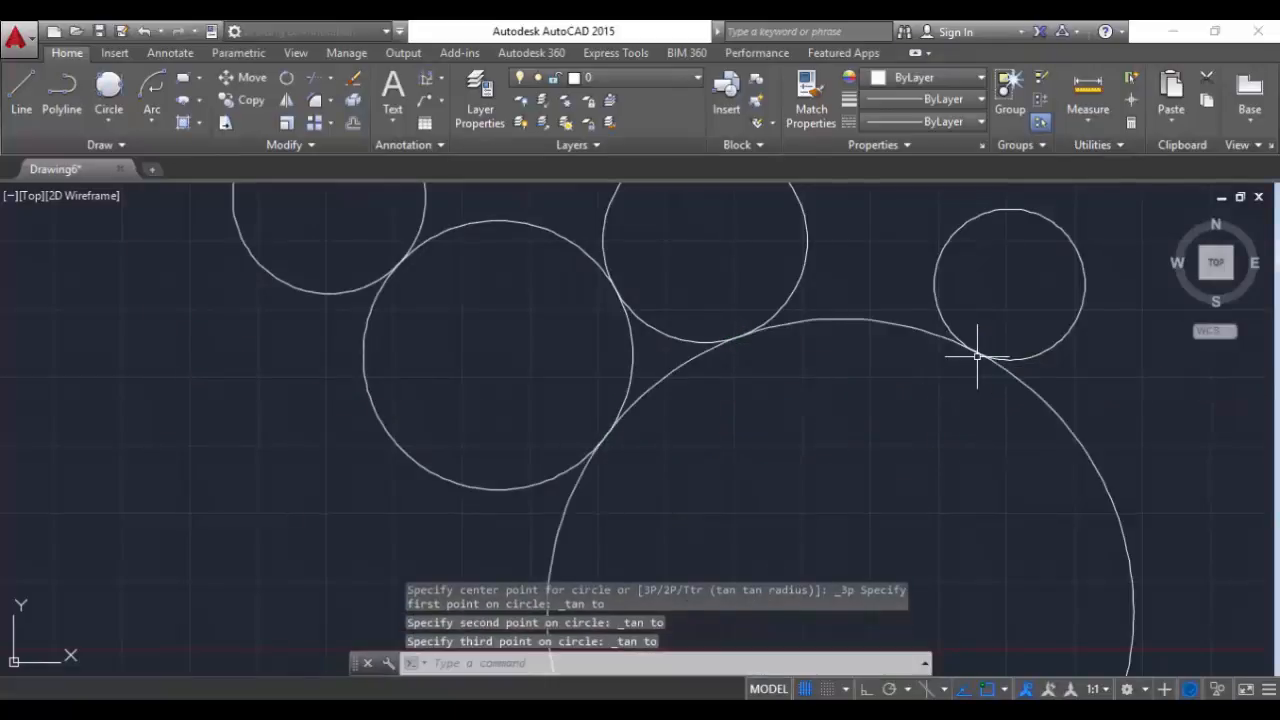
{"action": "scroll", "coordinate": [840, 458], "scroll_direction": "down", "scroll_amount": 2}
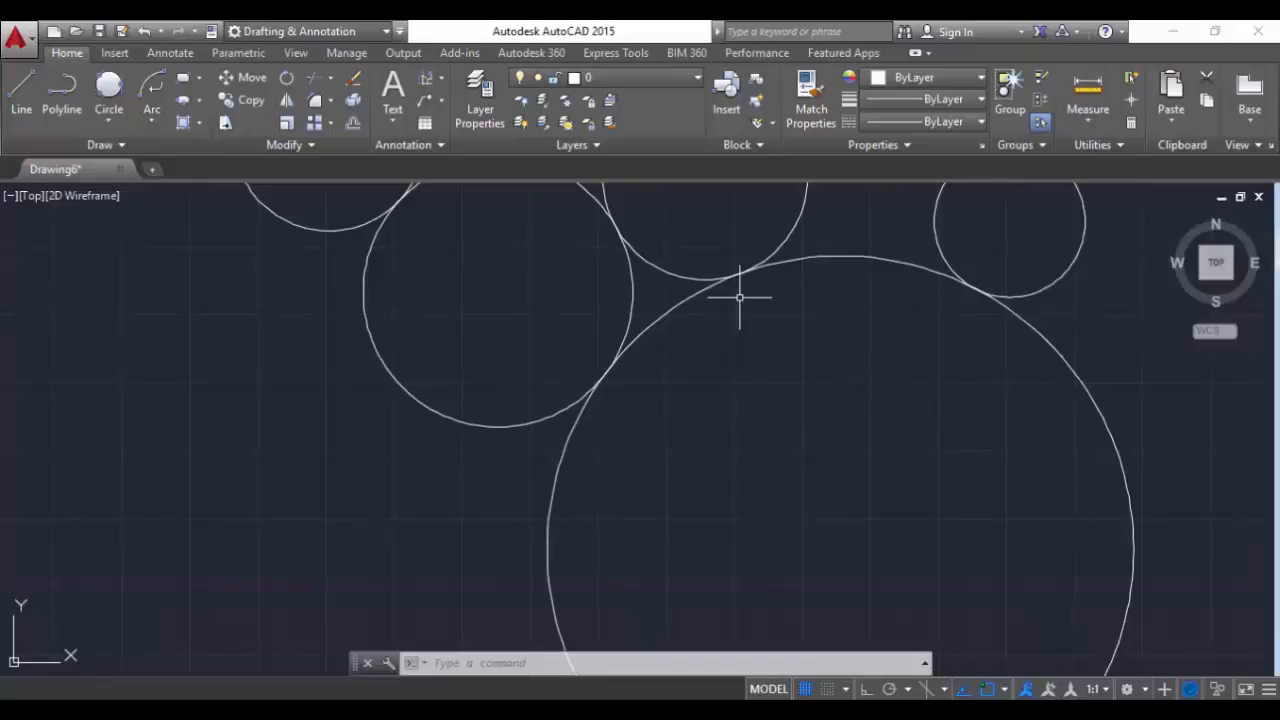
Draw a three-point arc left of the circles, bulging left and curving down to an endpoint at its lower right.
{"action": "middle_click_drag", "start_coordinate": [616, 416], "coordinate": [760, 437]}
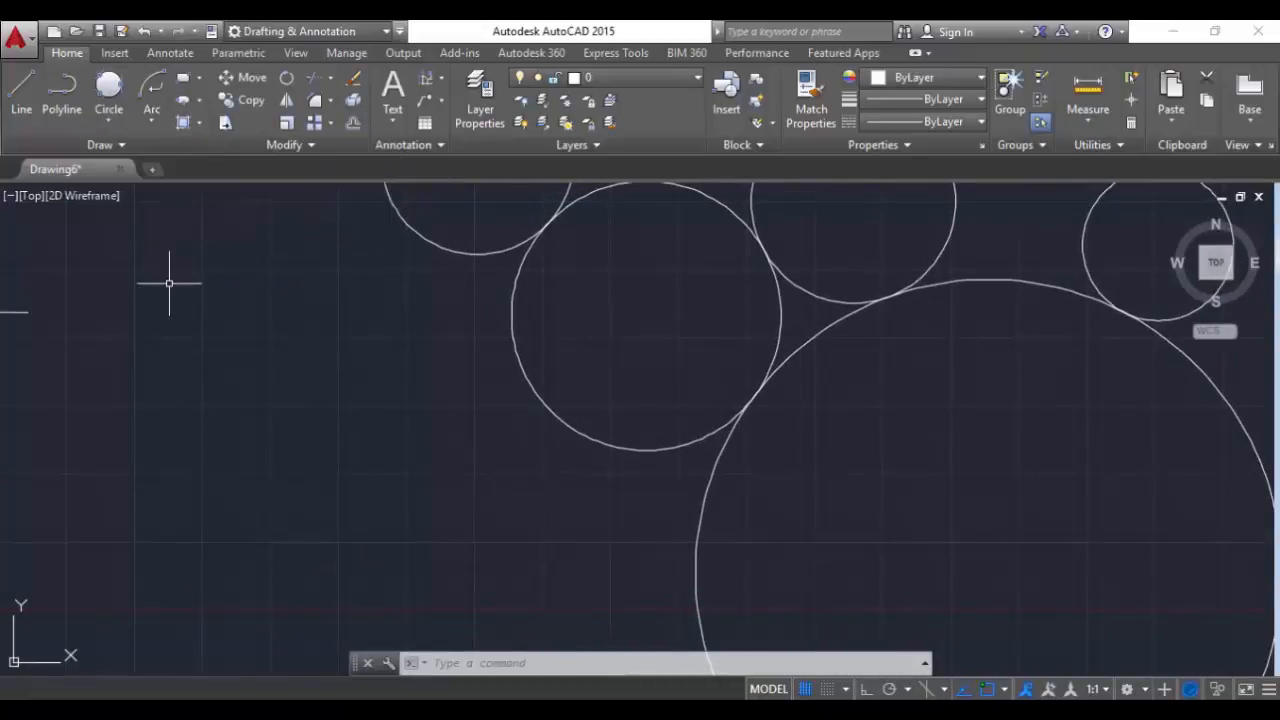
{"action": "type", "text": "A"}
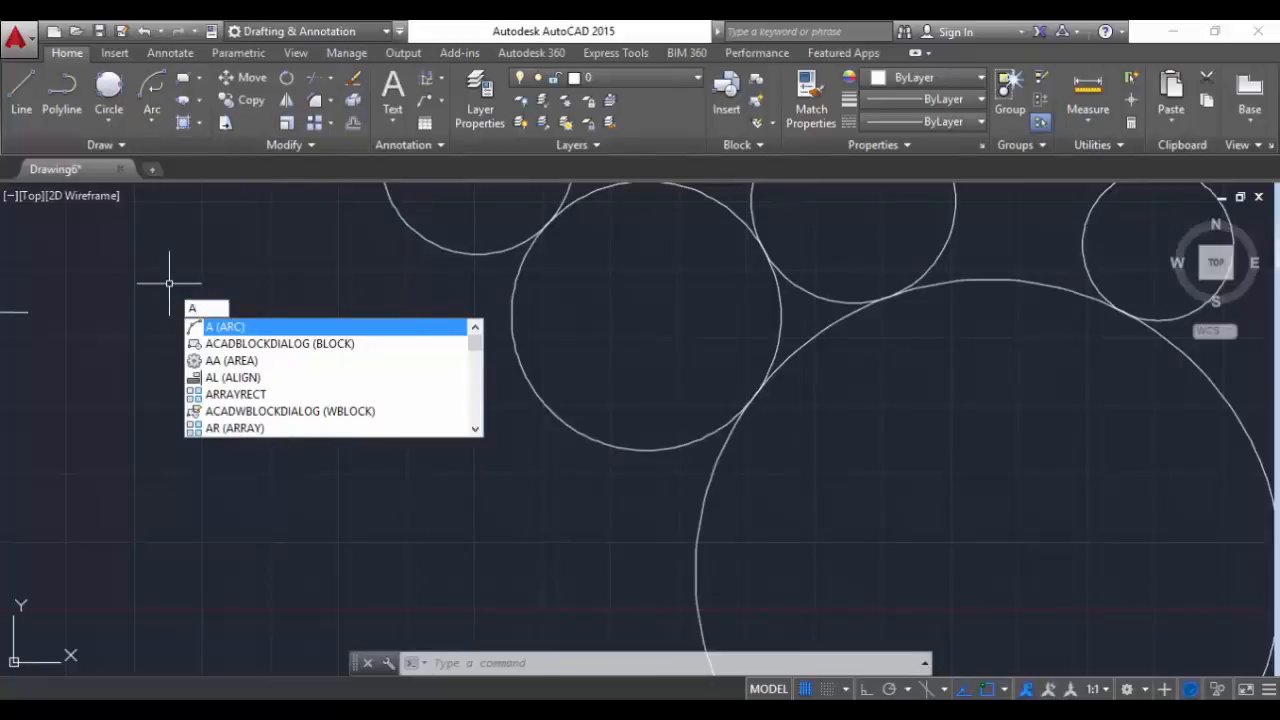
{"action": "key", "text": "Return"}
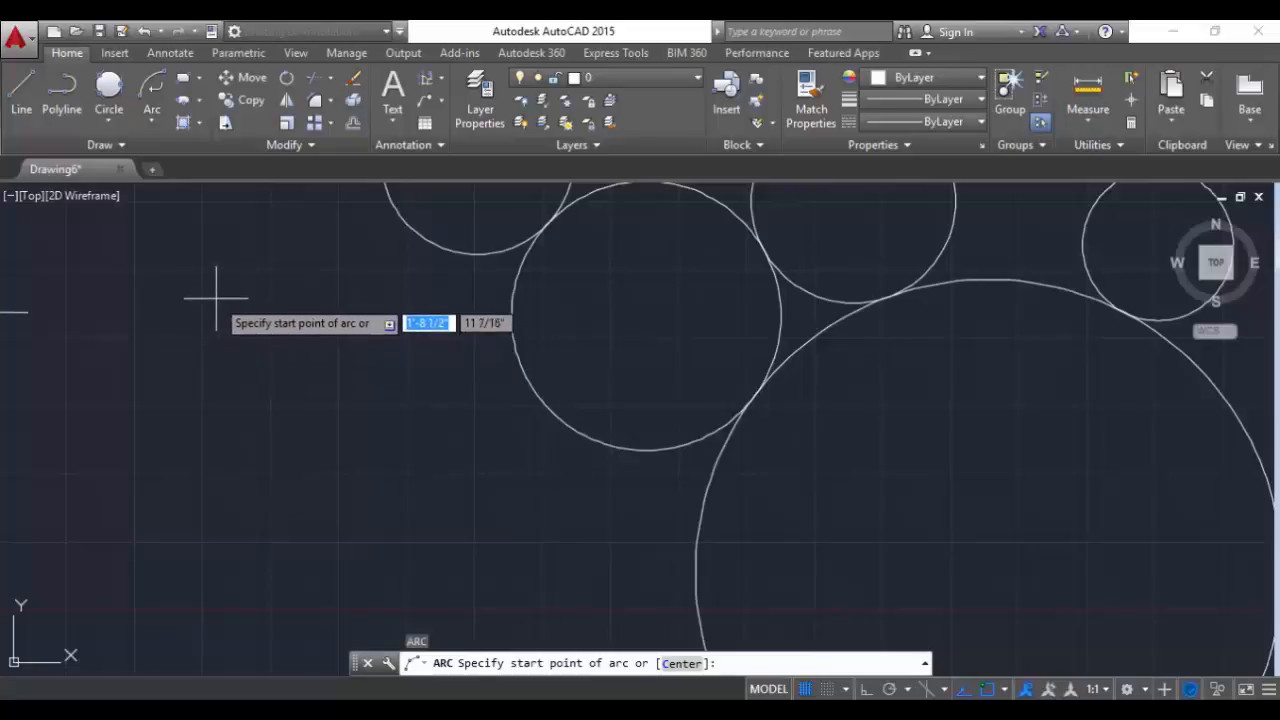
{"action": "left_click", "coordinate": [216, 297]}
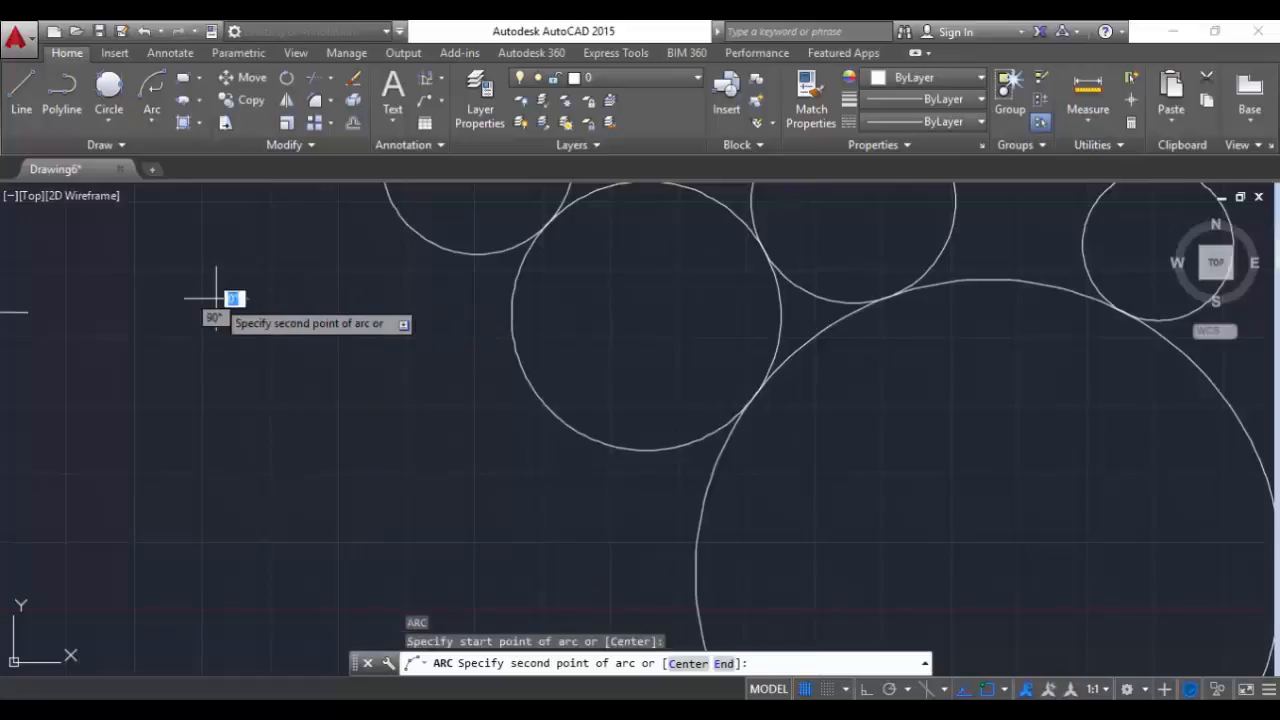
{"action": "left_click", "coordinate": [163, 470]}
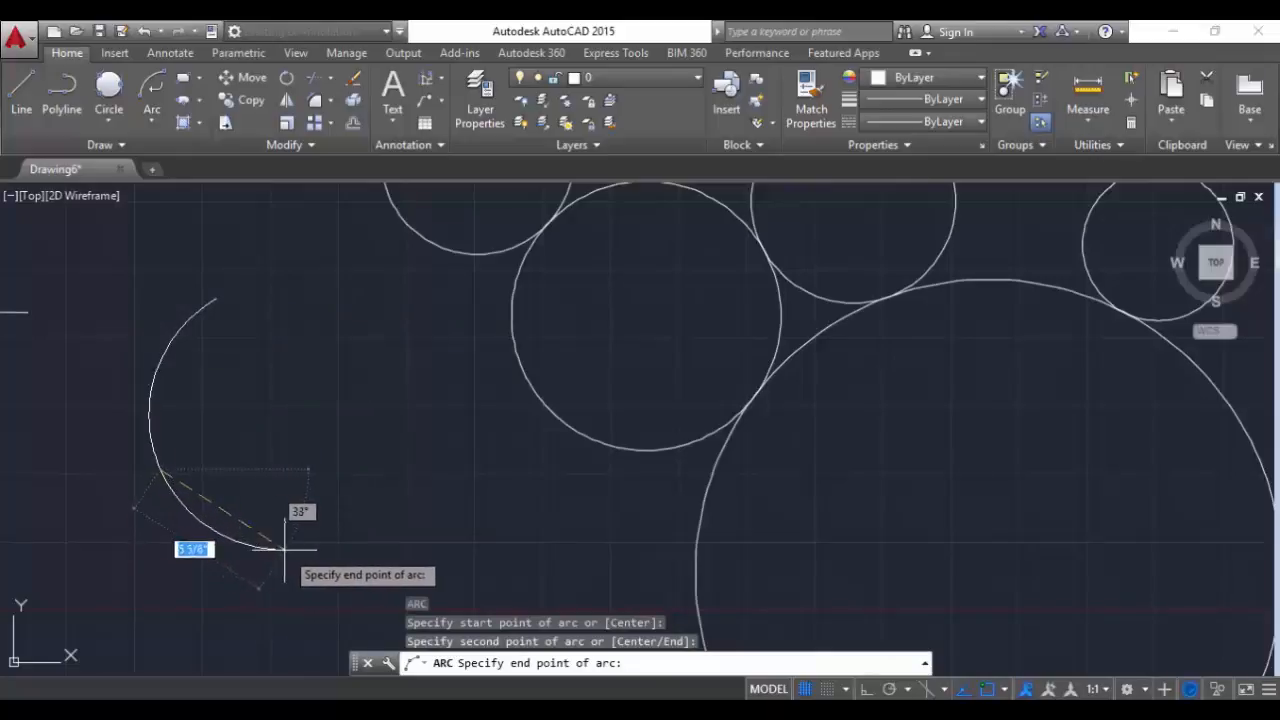
{"action": "left_click", "coordinate": [350, 519]}
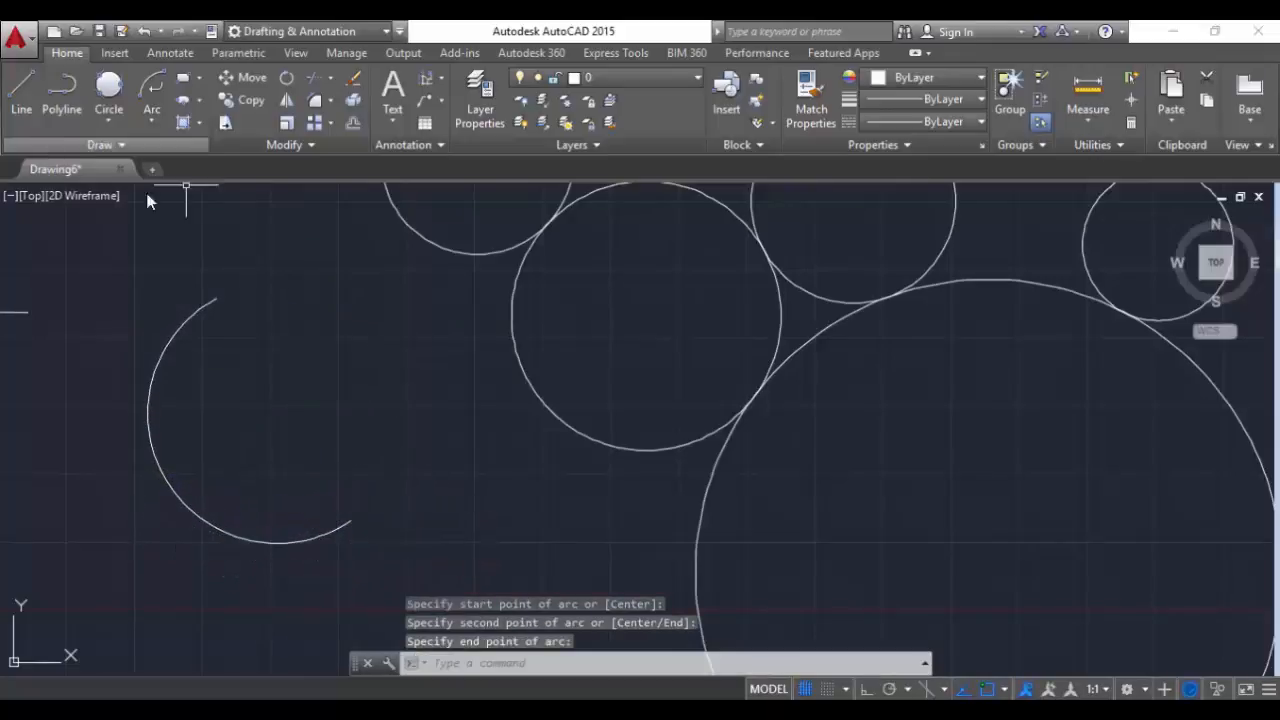
Add a tangent arc with the Continue method from the first arc's lower-right end, curving over to the right.
{"action": "left_click", "coordinate": [151, 112]}
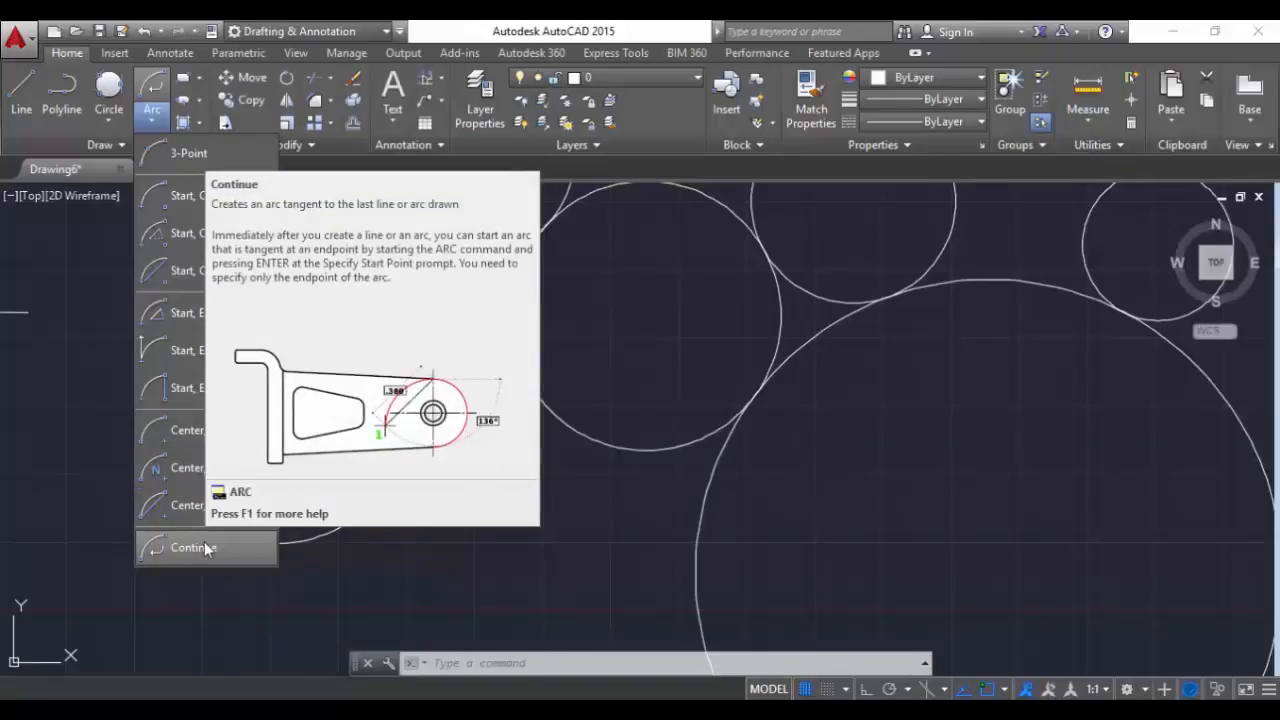
{"action": "left_click", "coordinate": [204, 545]}
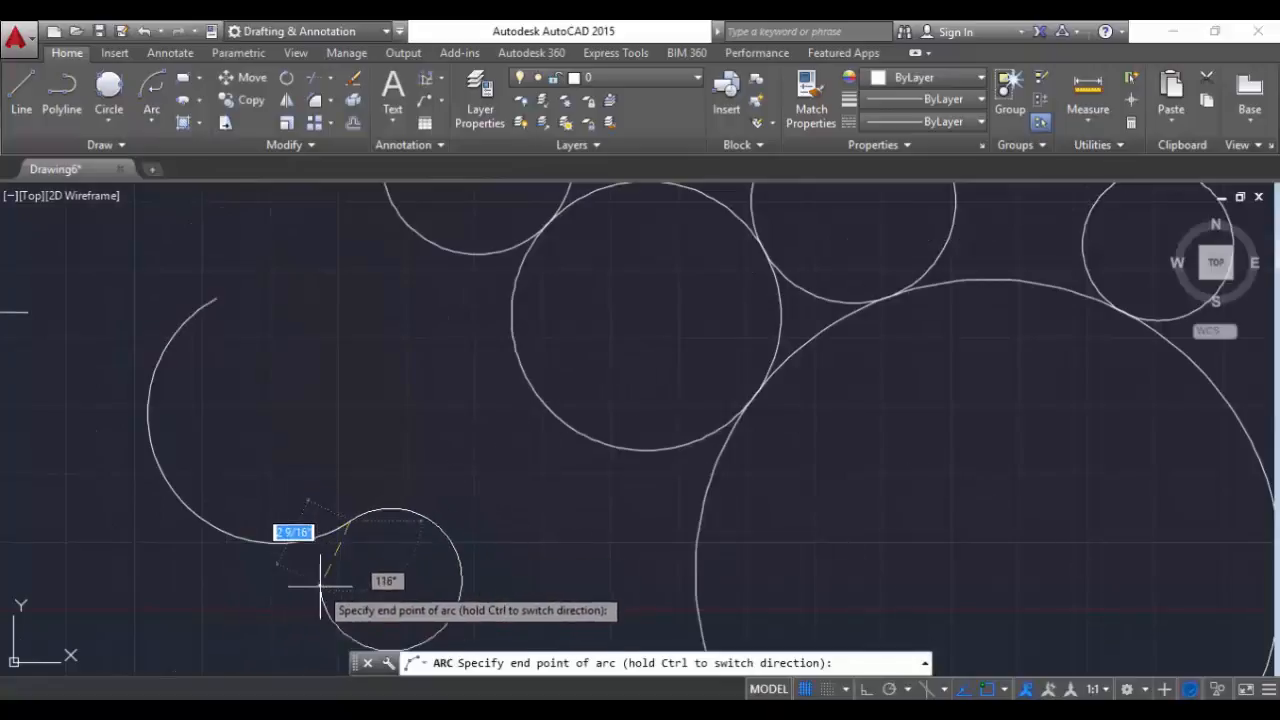
{"action": "left_click", "coordinate": [563, 545]}
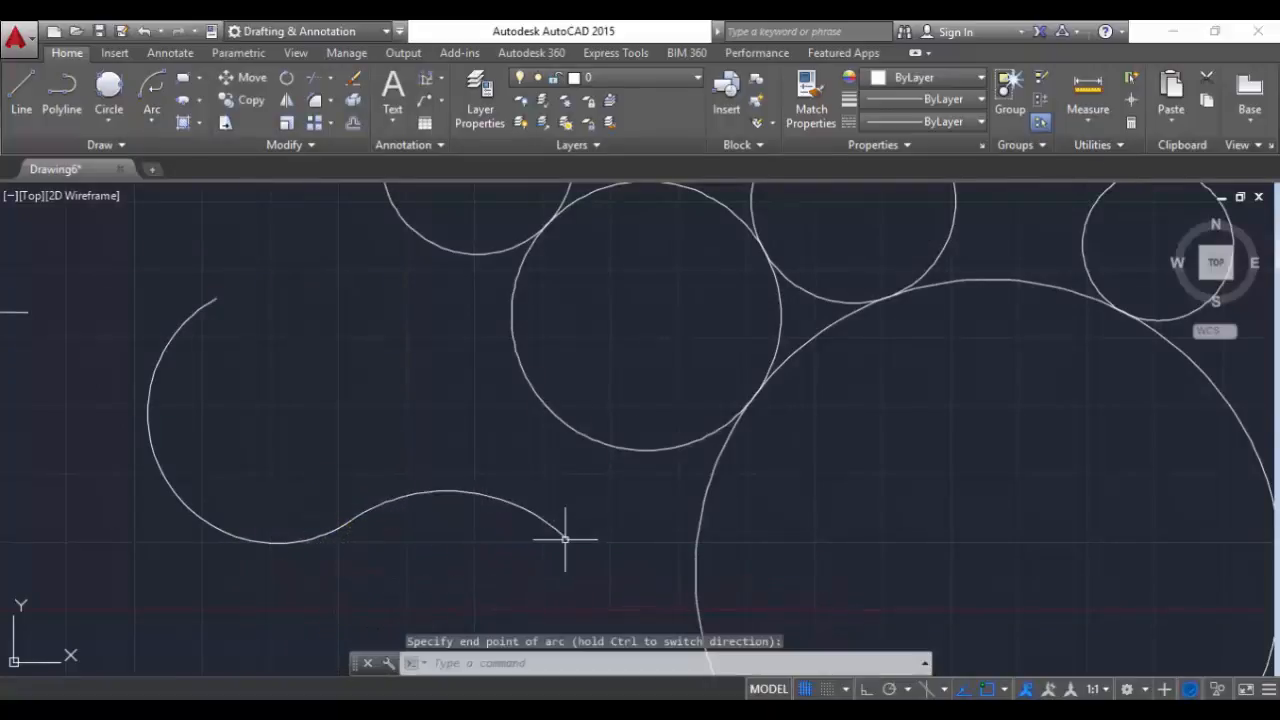
{"action": "left_click", "coordinate": [159, 120]}
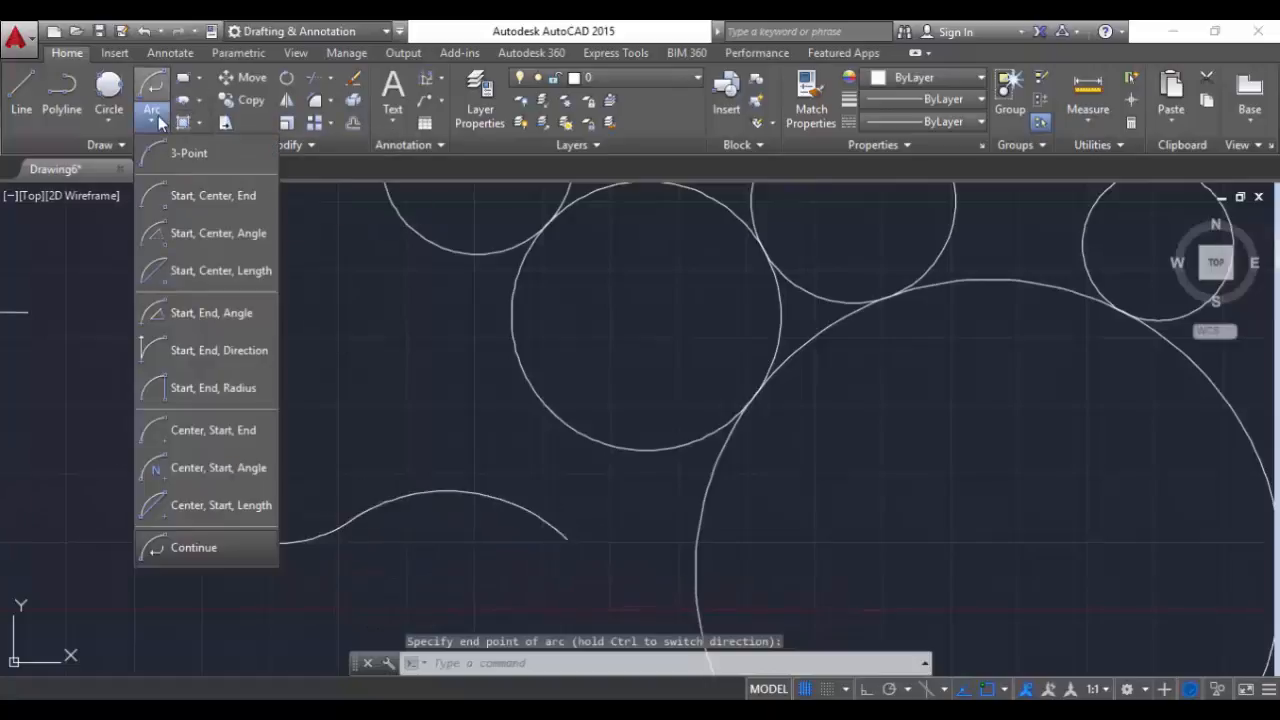
{"action": "left_click", "coordinate": [159, 120]}
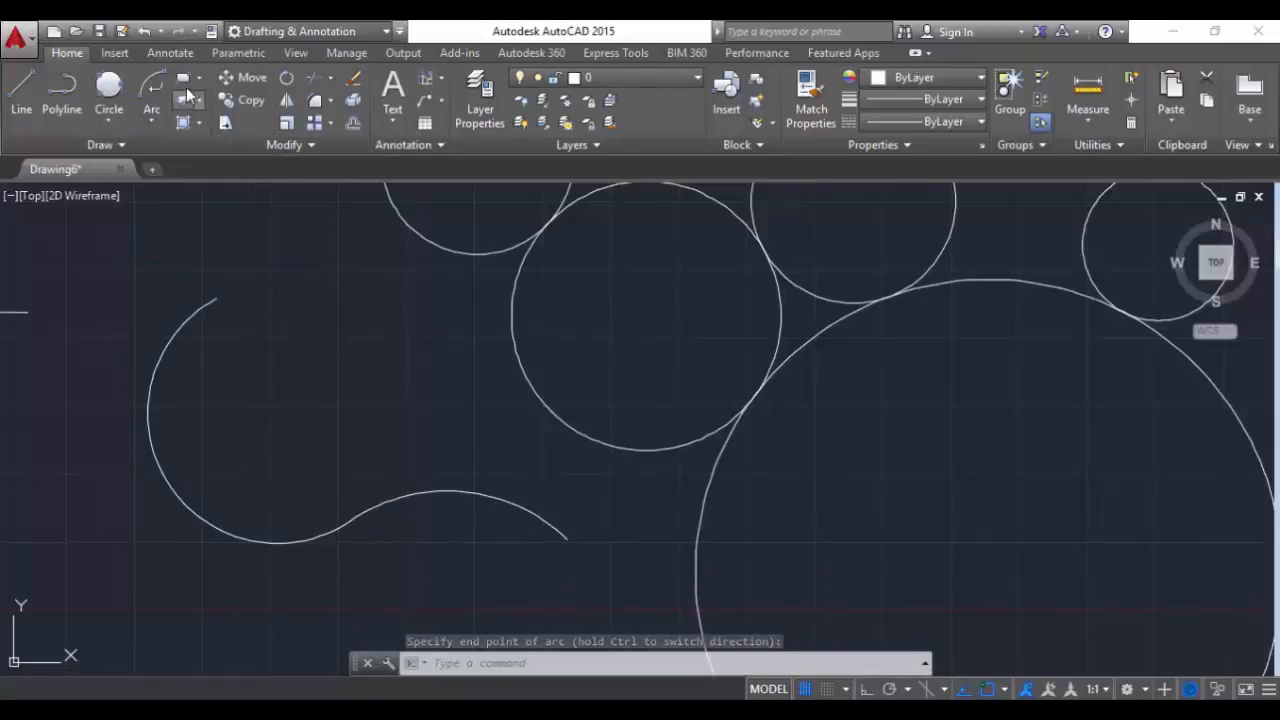
{"action": "scroll", "coordinate": [400, 380], "scroll_direction": "down", "scroll_amount": 3}
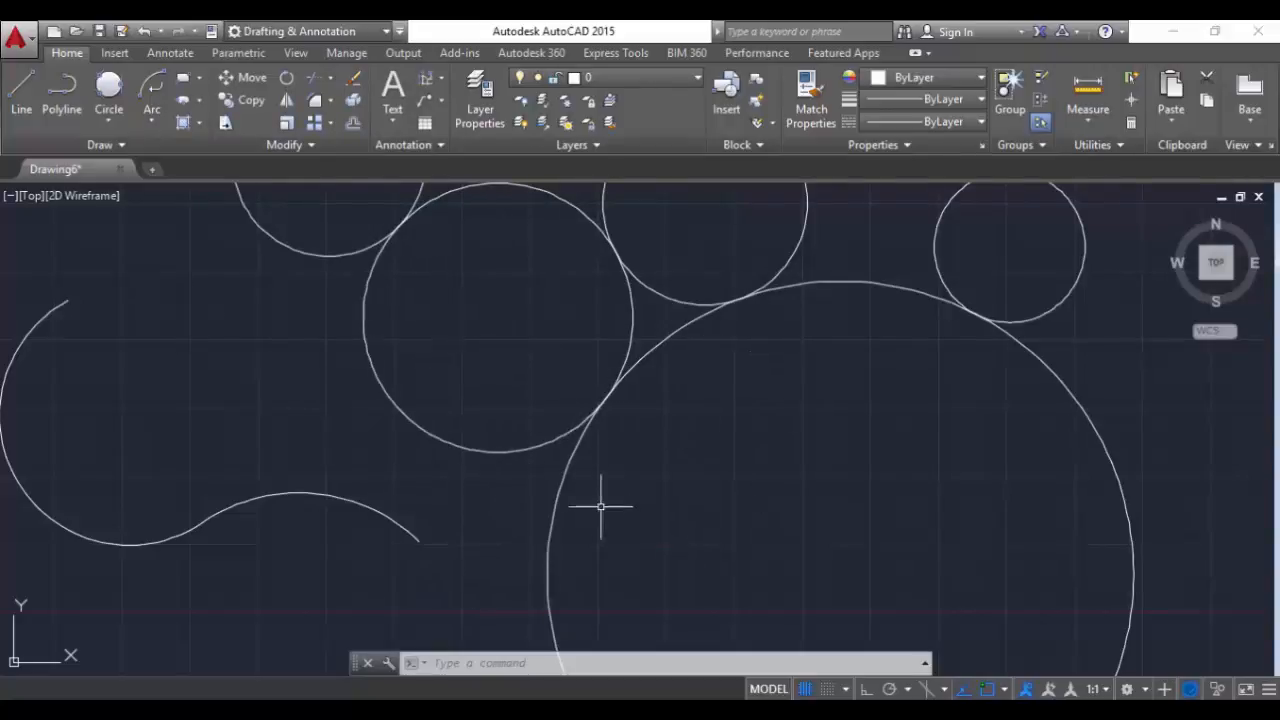
{"action": "middle_click_drag", "start_coordinate": [481, 450], "coordinate": [553, 533]}
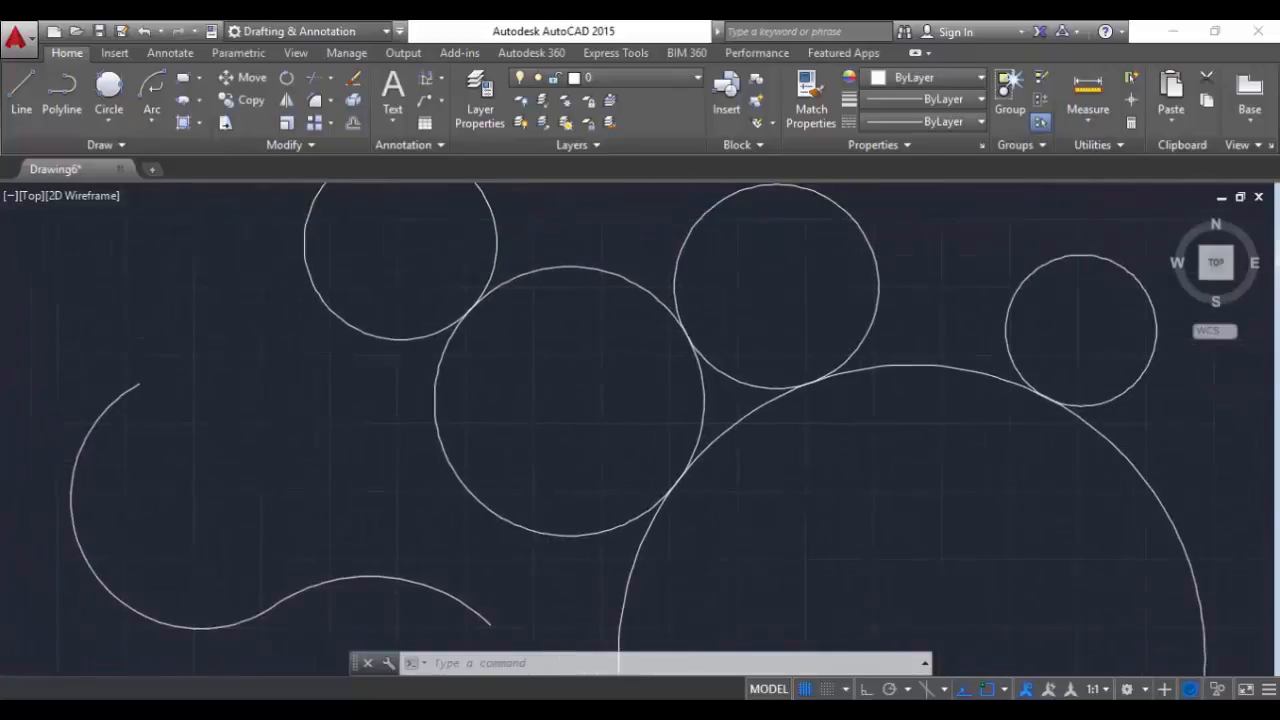
{"action": "scroll", "coordinate": [541, 509], "scroll_direction": "down", "scroll_amount": 1}
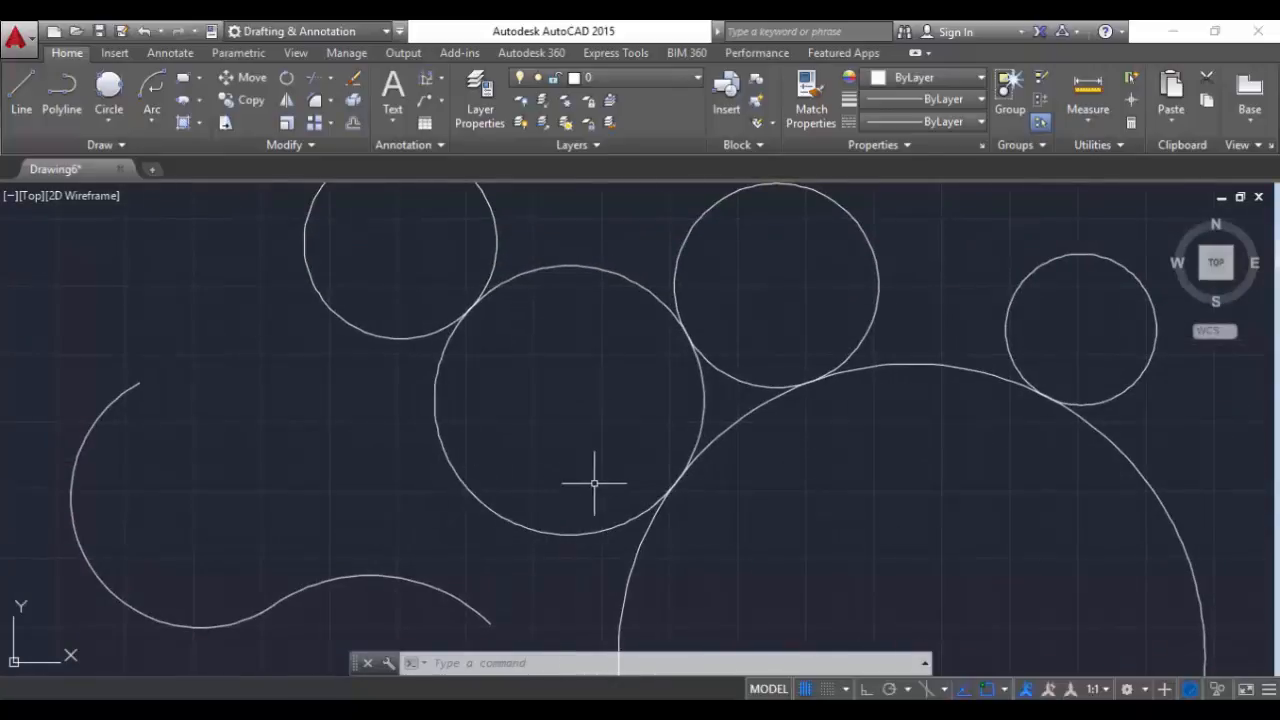
{"action": "scroll", "coordinate": [594, 484], "scroll_direction": "down", "scroll_amount": 1}
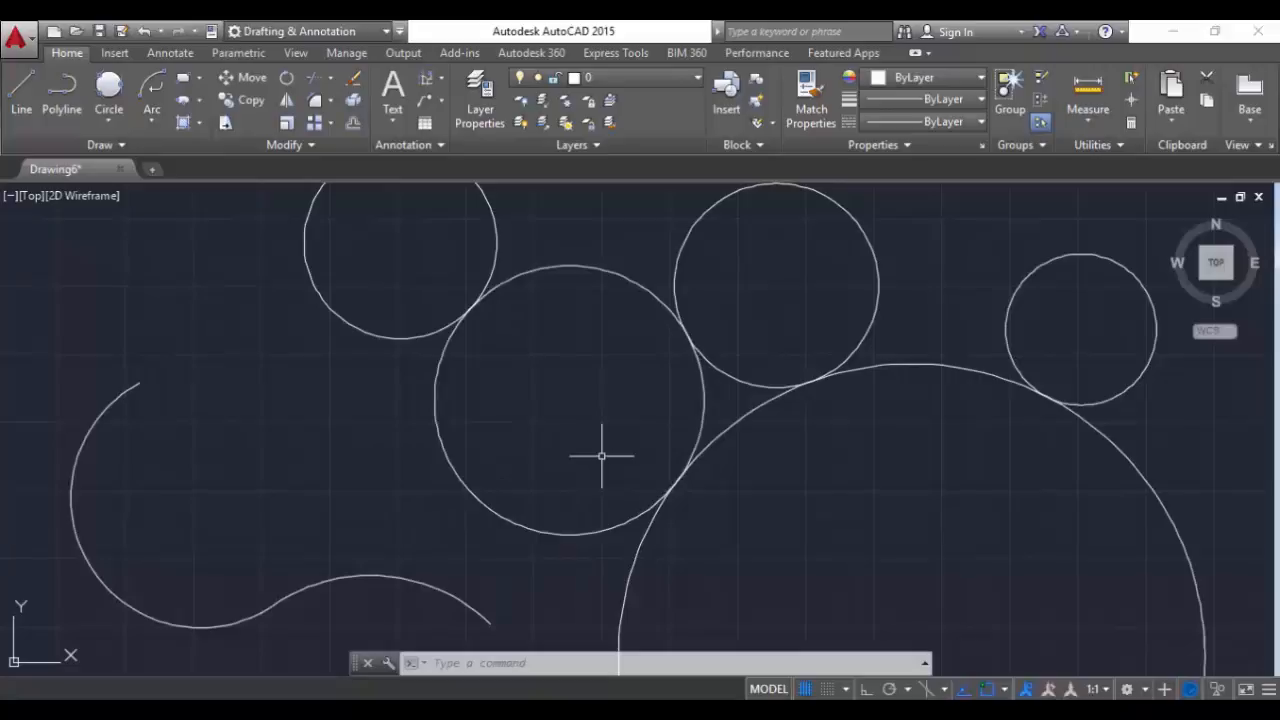
Zoom to the whole drawing and erase the horizontal line, both arcs, the middle tangent circle and the small right circle.
{"action": "type", "text": "Z"}
{"action": "key", "text": "Return"}
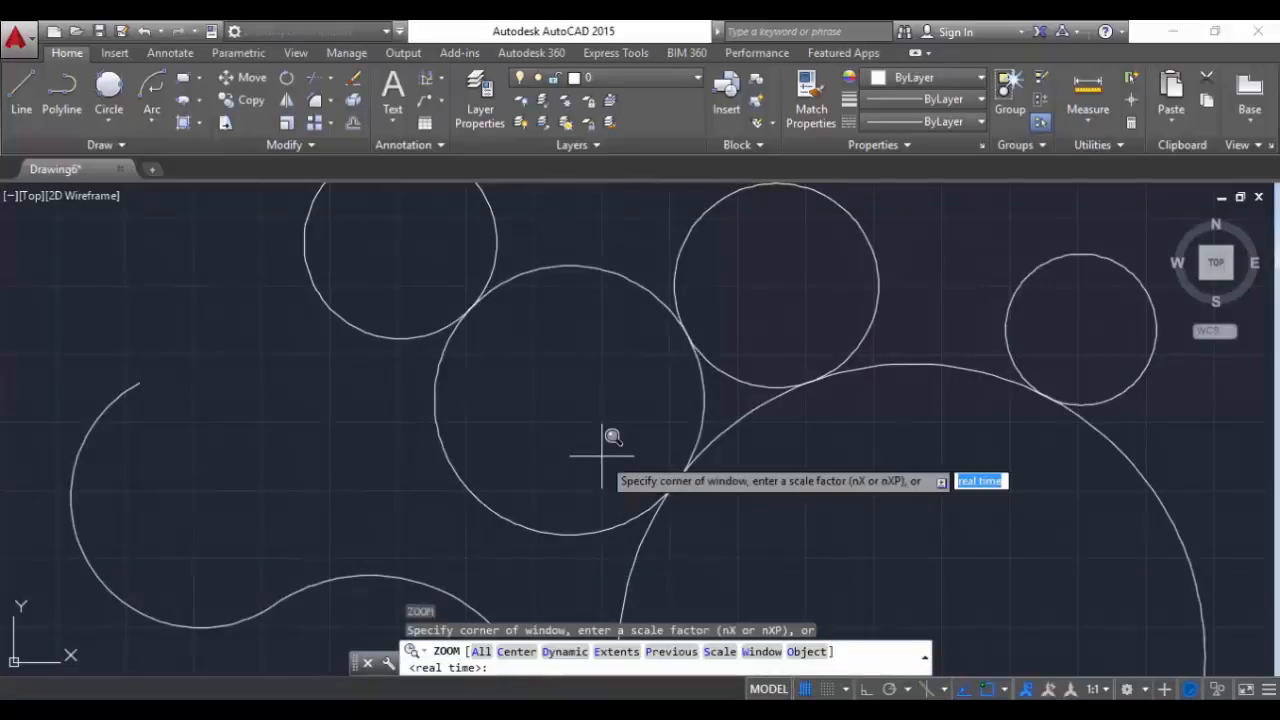
{"action": "type", "text": "A"}
{"action": "key", "text": "Return"}
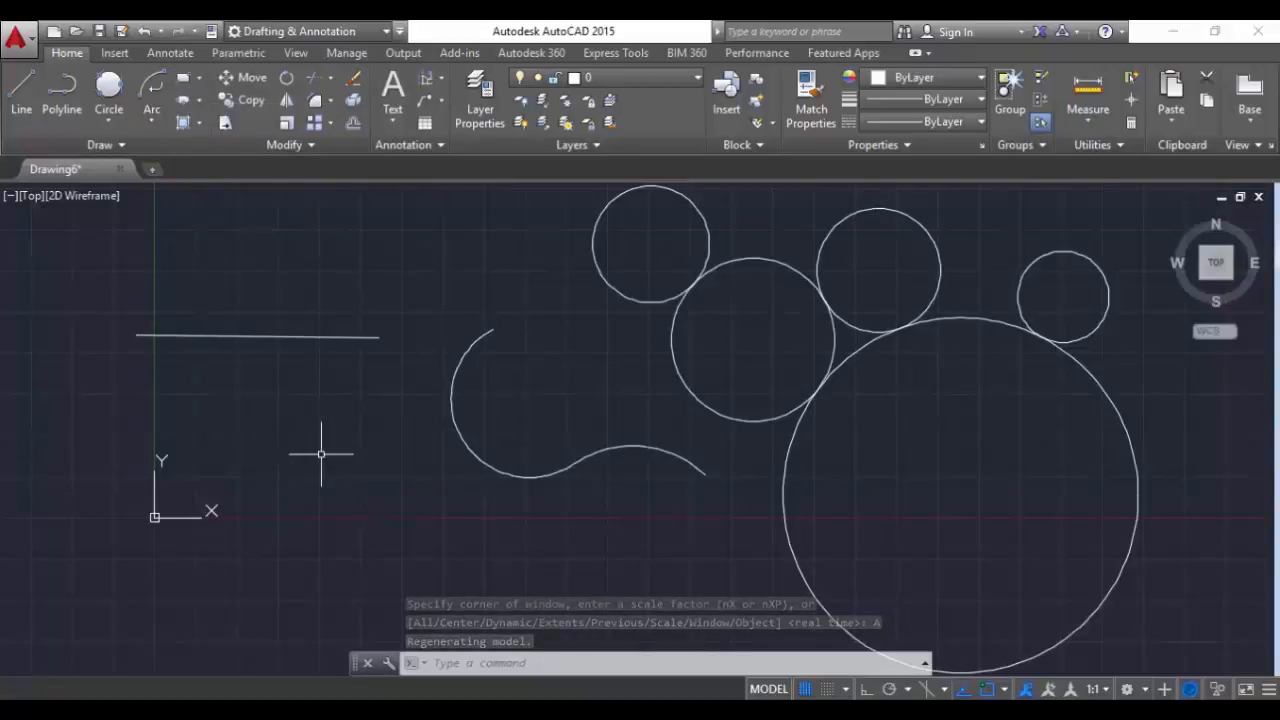
{"action": "left_click", "coordinate": [107, 221]}
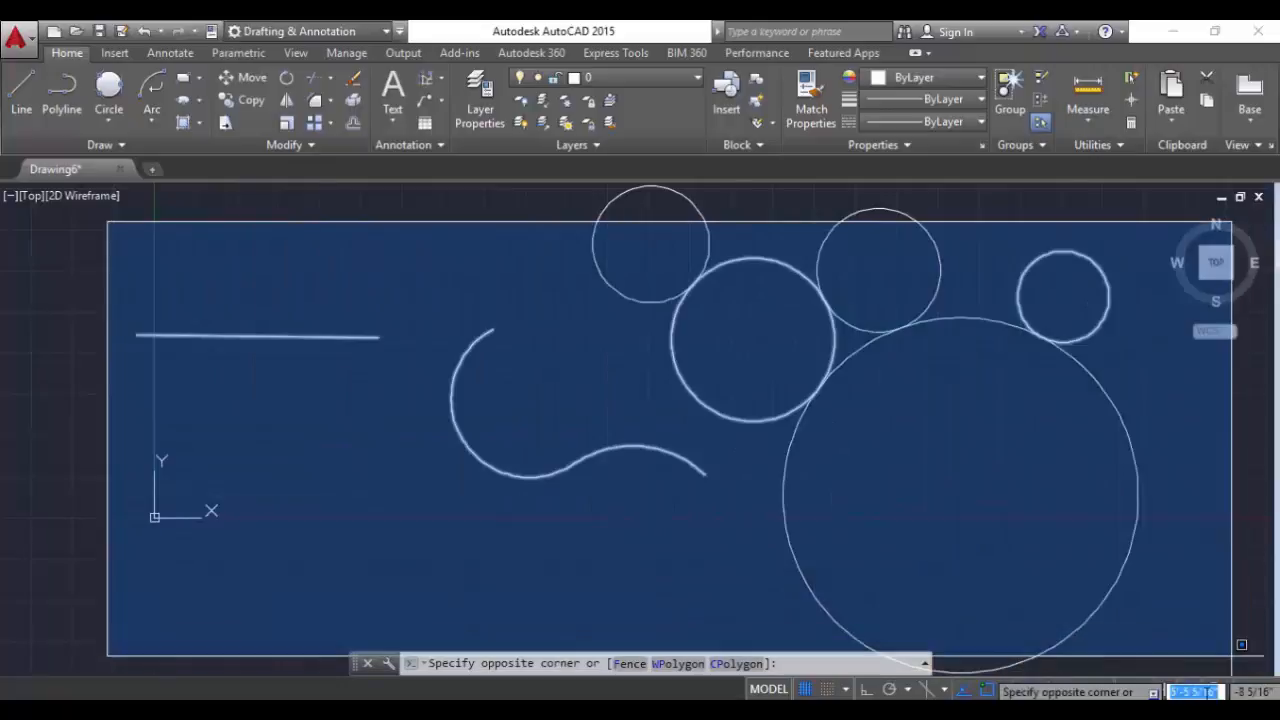
{"action": "left_click", "coordinate": [1168, 665]}
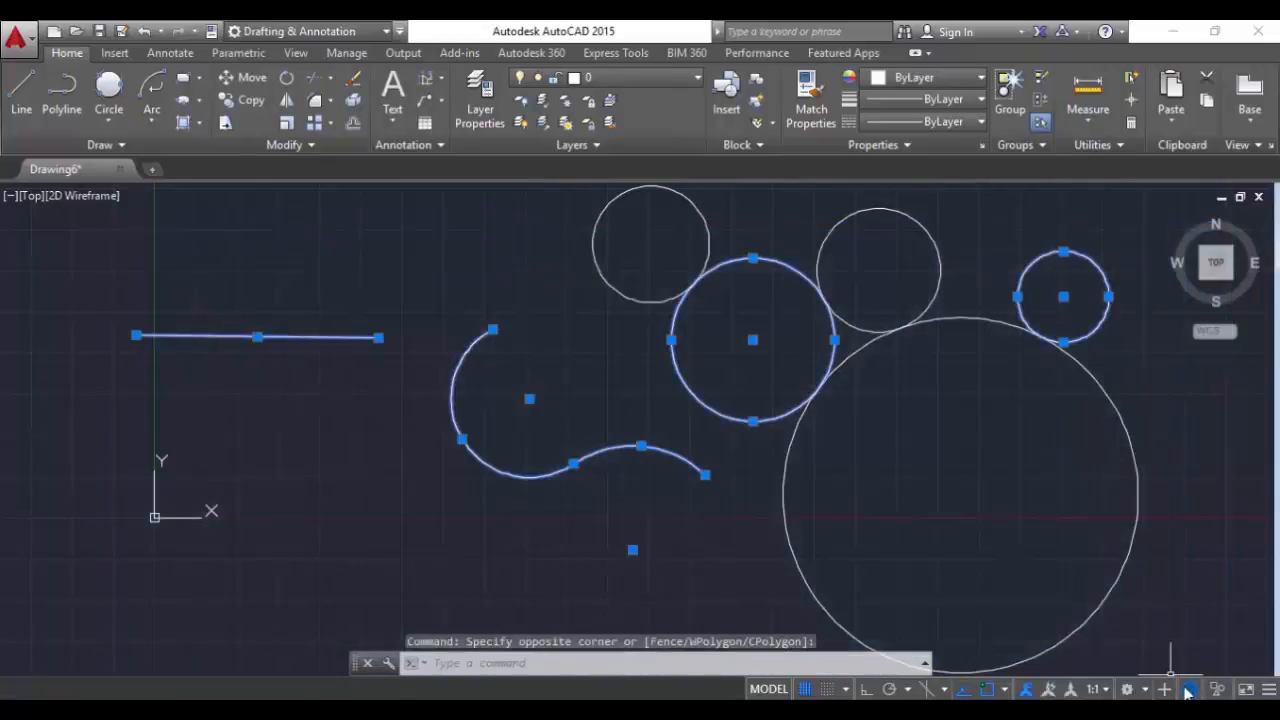
{"action": "key", "text": "Delete"}
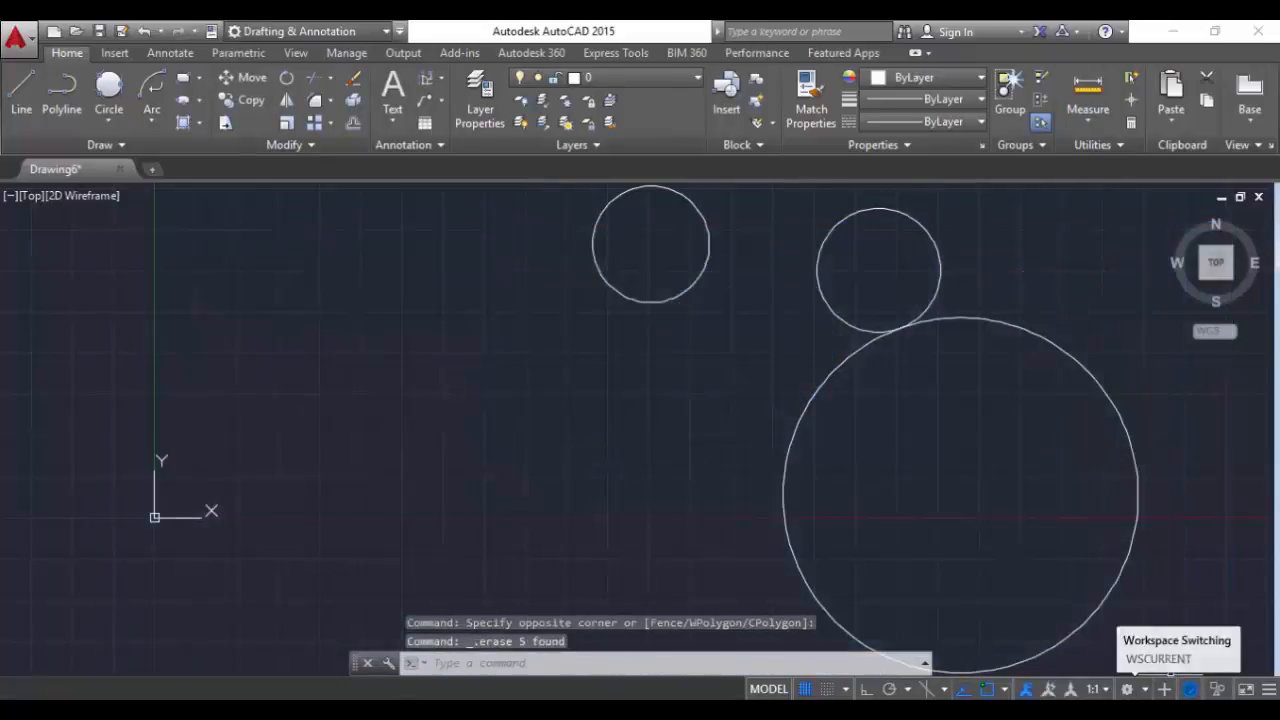
Erase the three remaining circles so the drawing area is empty.
{"action": "left_click", "coordinate": [512, 200]}
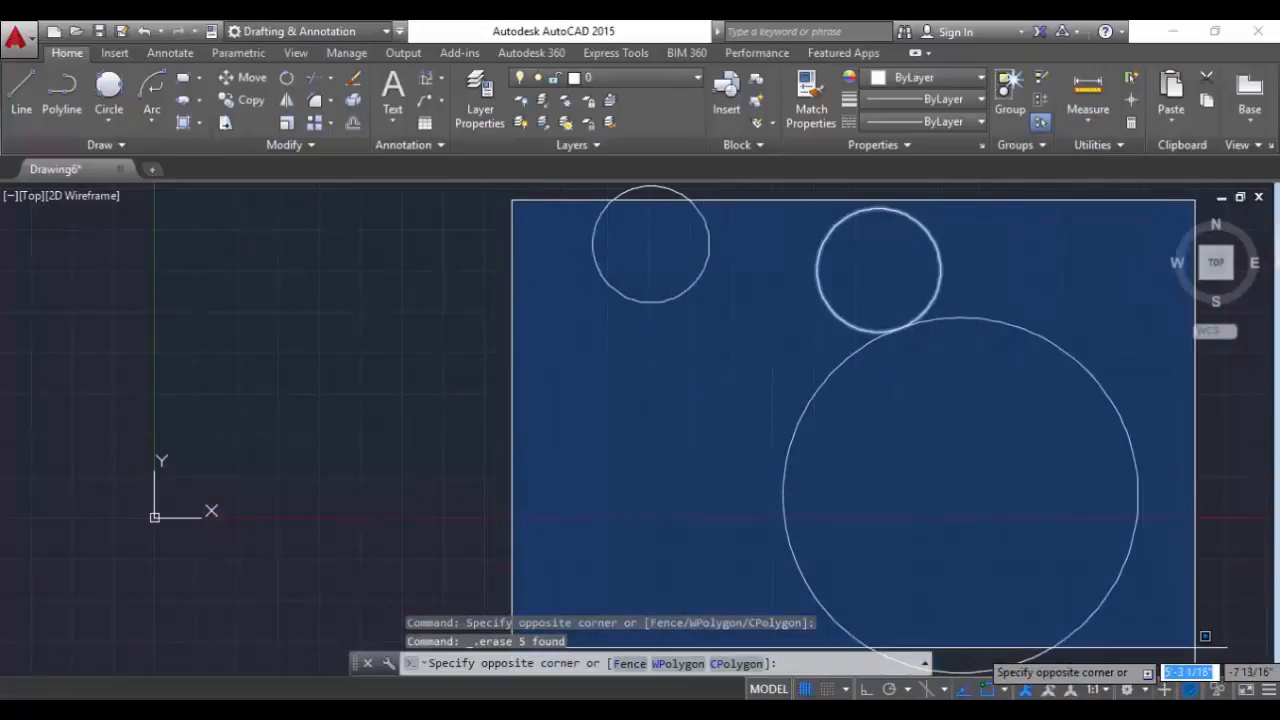
{"action": "left_click", "coordinate": [1162, 658]}
{"action": "key", "text": "Delete"}
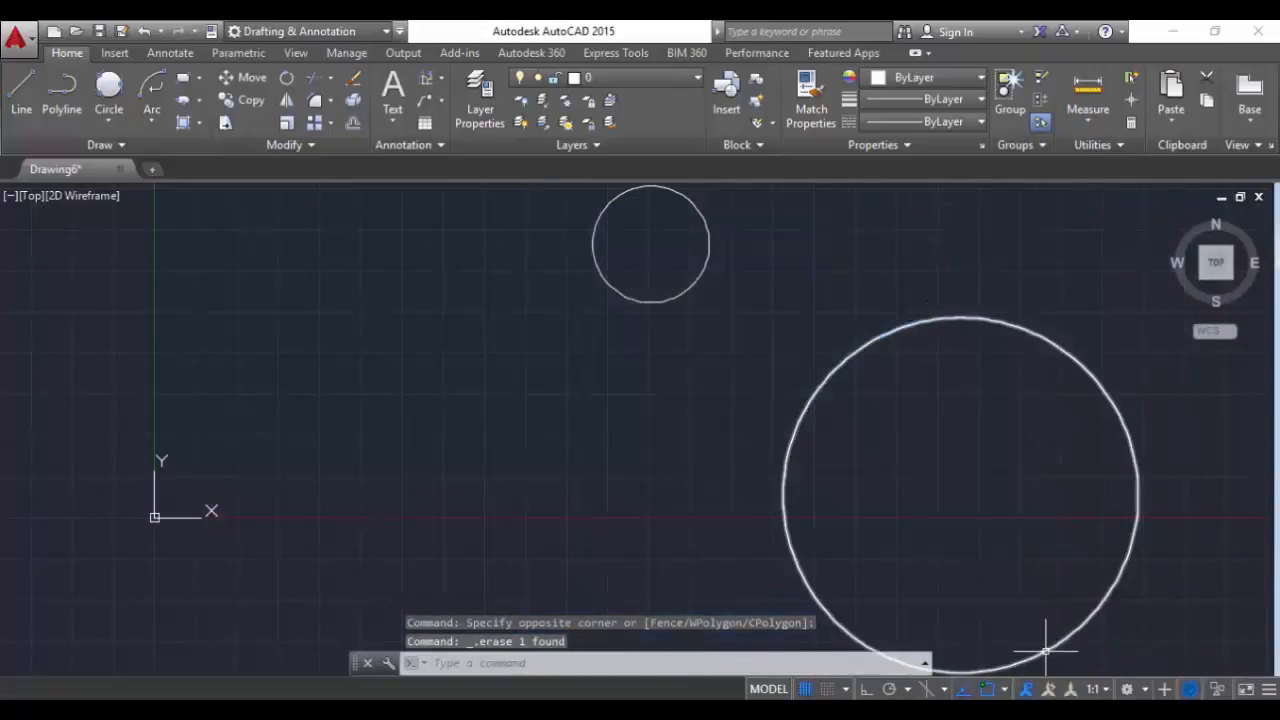
{"action": "scroll", "coordinate": [810, 408], "scroll_direction": "down", "scroll_amount": 4}
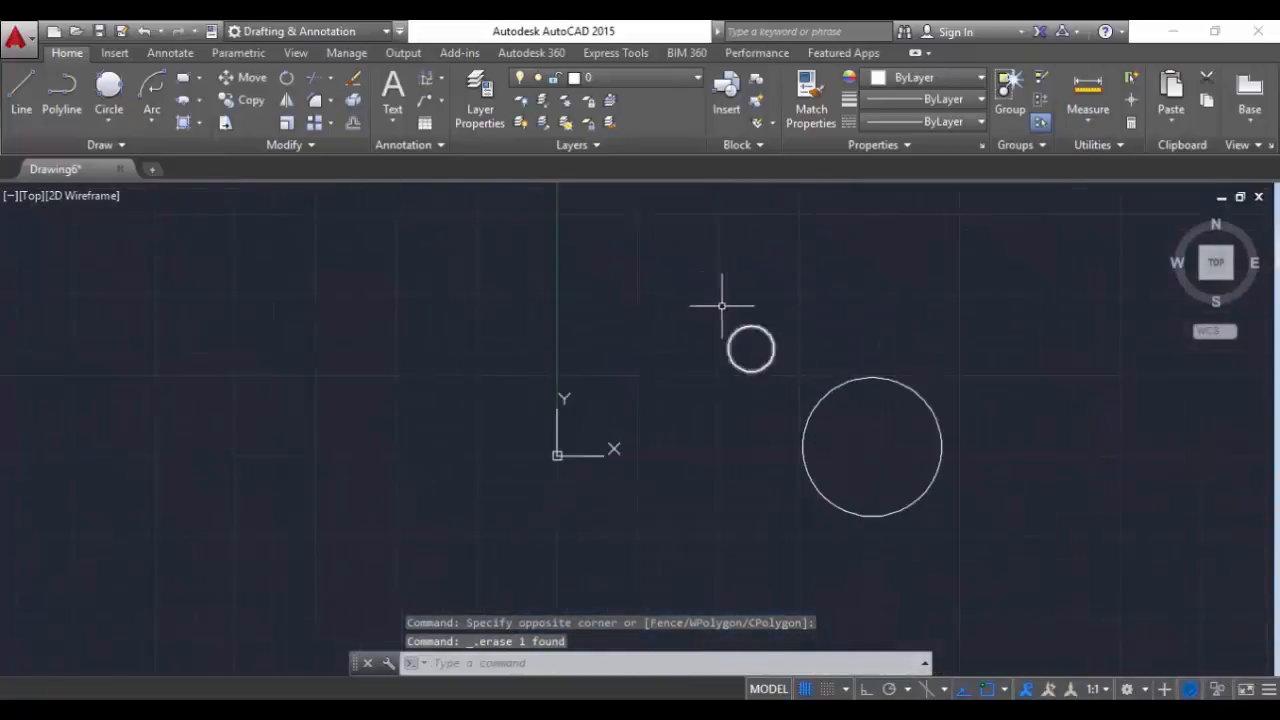
{"action": "left_click", "coordinate": [686, 270]}
{"action": "left_click", "coordinate": [990, 552]}
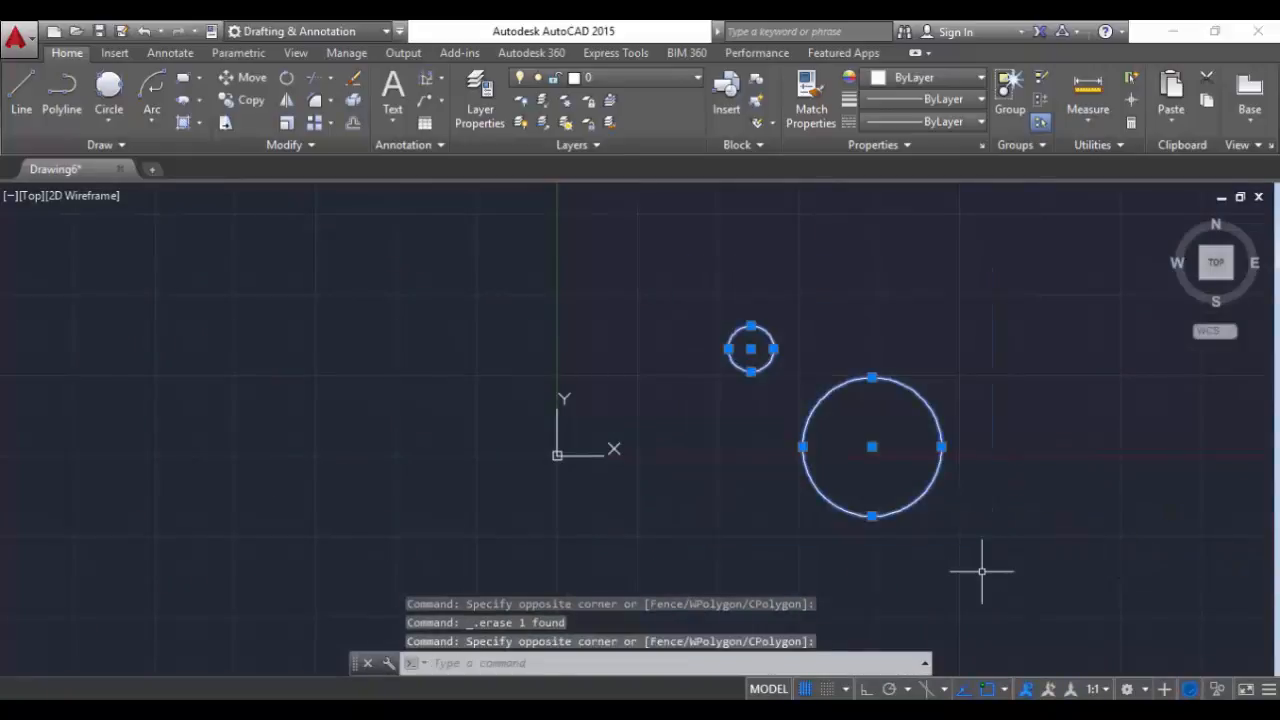
{"action": "key", "text": "Delete"}
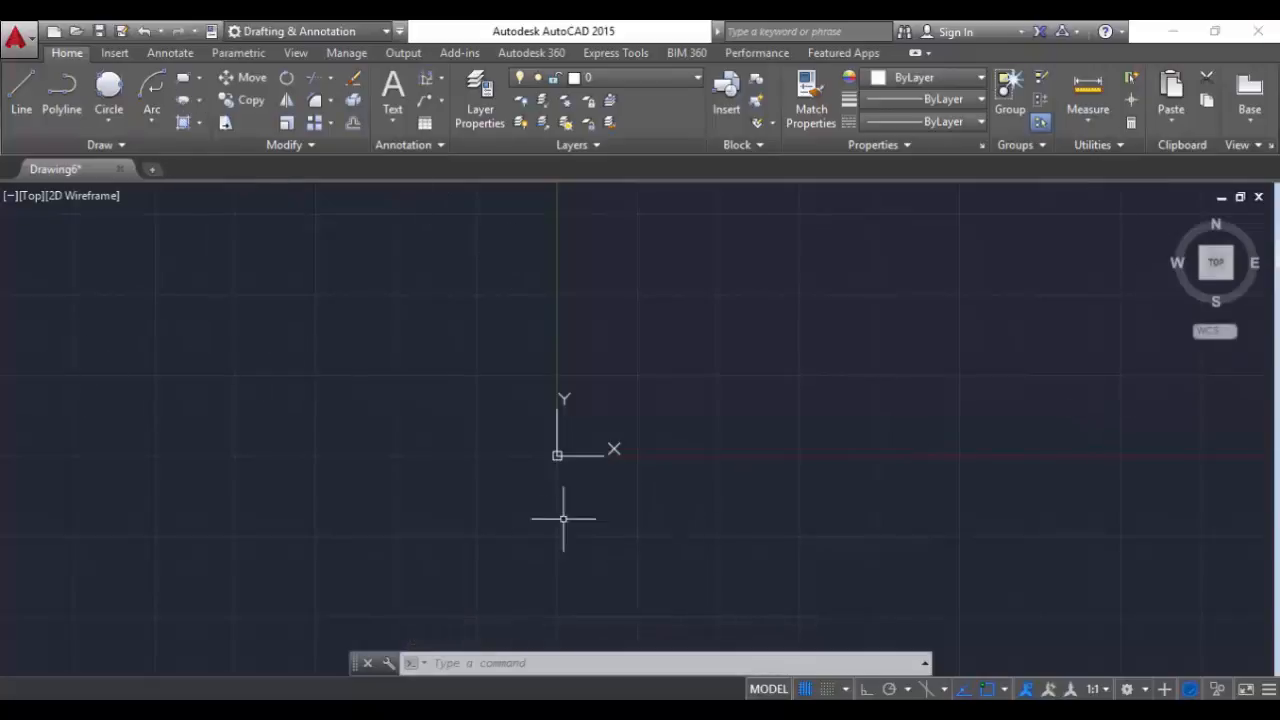
Draw a rectangle 3' wide and 5' high from a freely picked first corner above and right of the origin.
{"action": "middle_click_drag", "start_coordinate": [700, 466], "coordinate": [323, 619]}
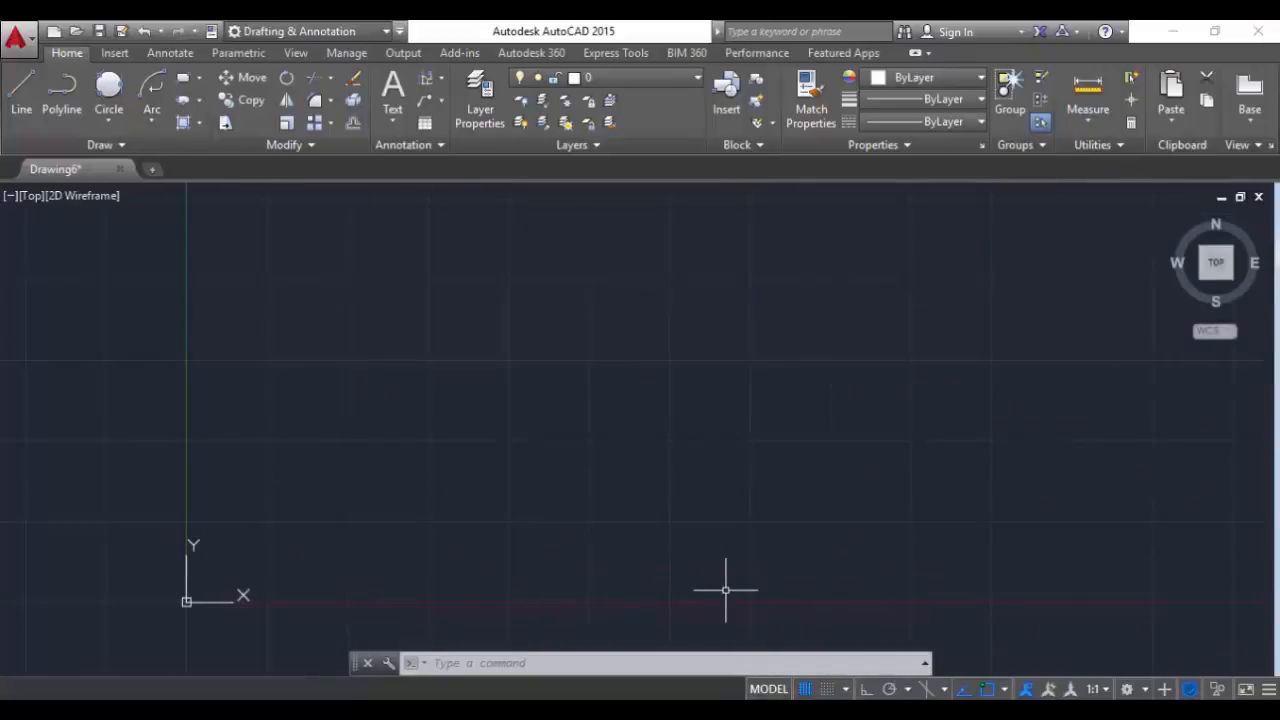
{"action": "type", "text": "REC"}
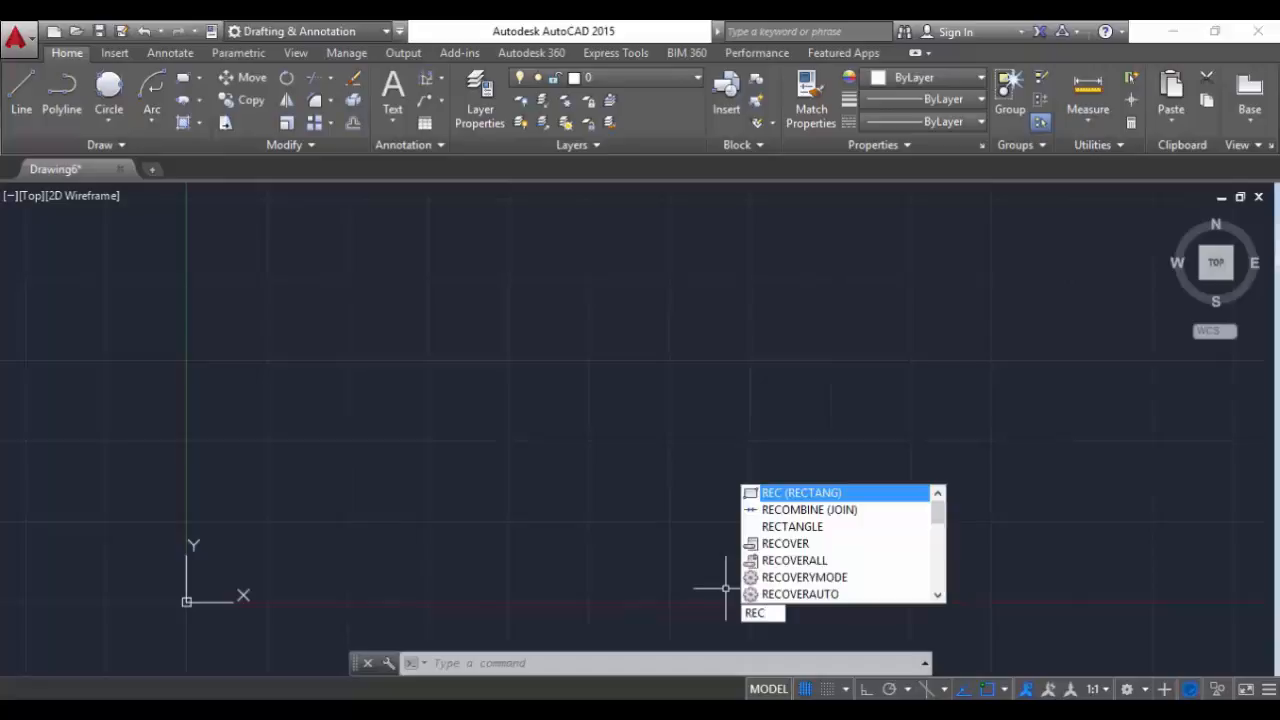
{"action": "key", "text": "Return"}
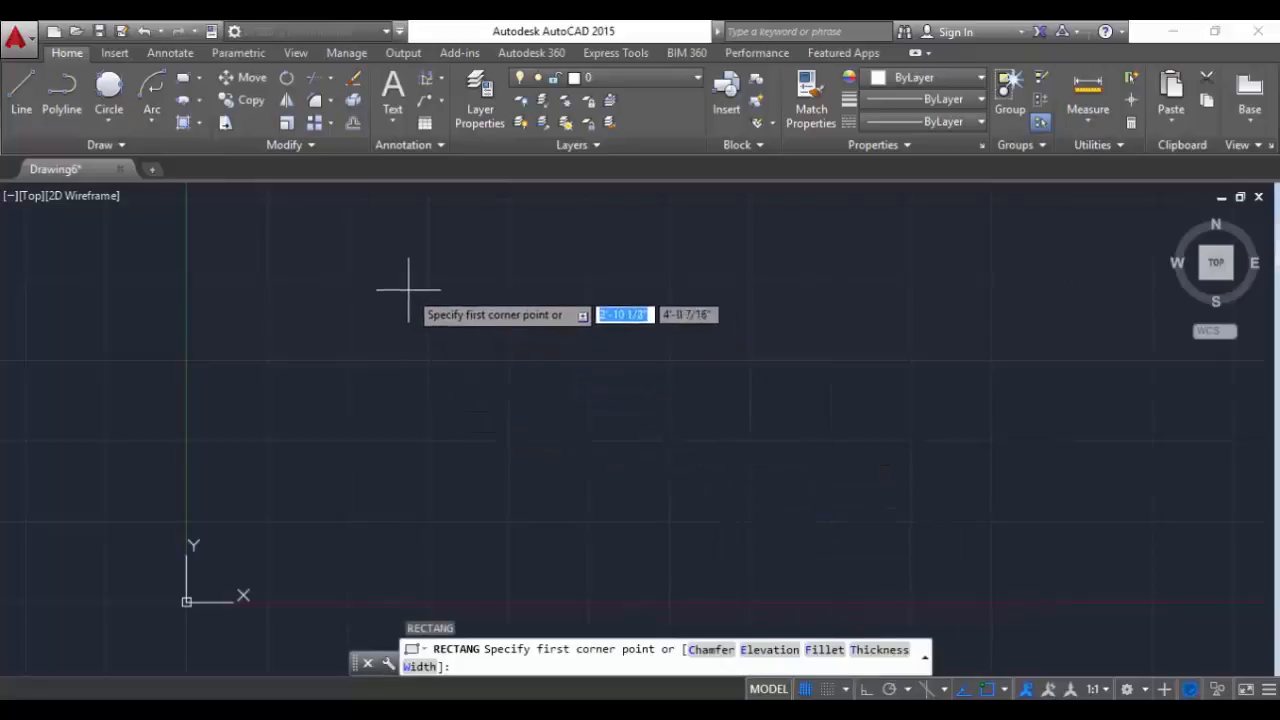
{"action": "left_click", "coordinate": [379, 267]}
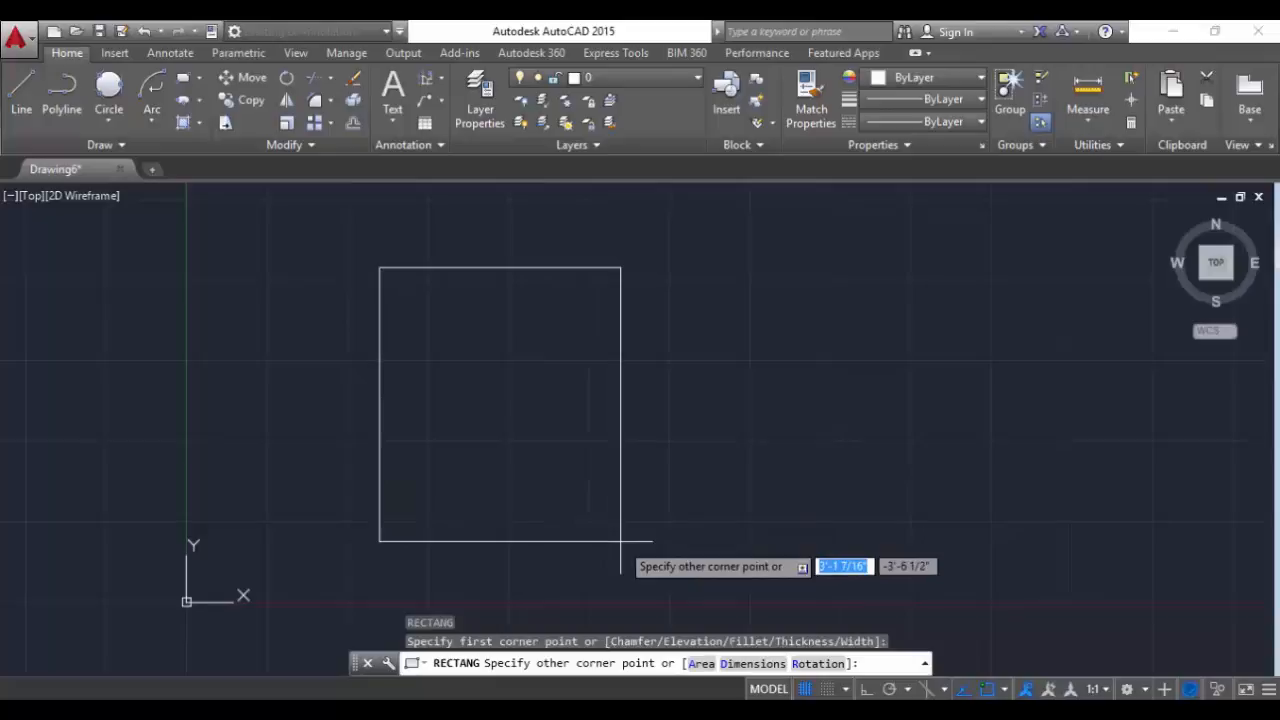
{"action": "type", "text": "3'"}
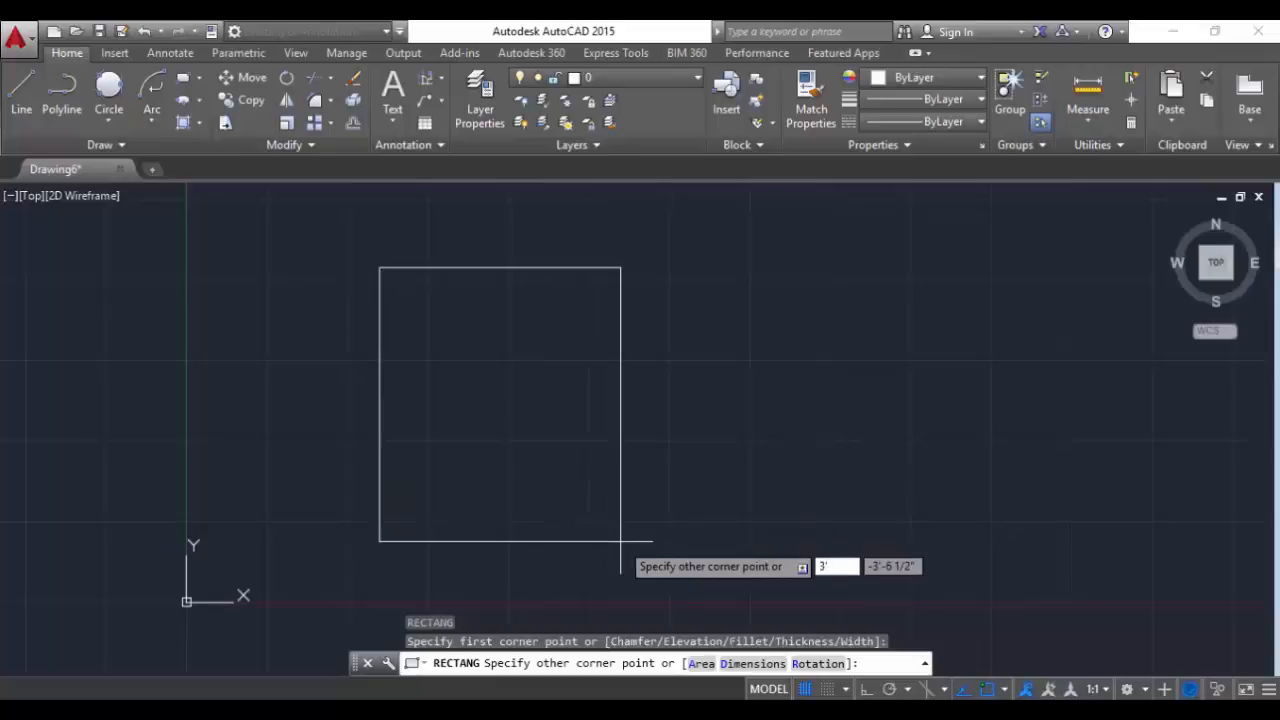
{"action": "key", "text": "Tab"}
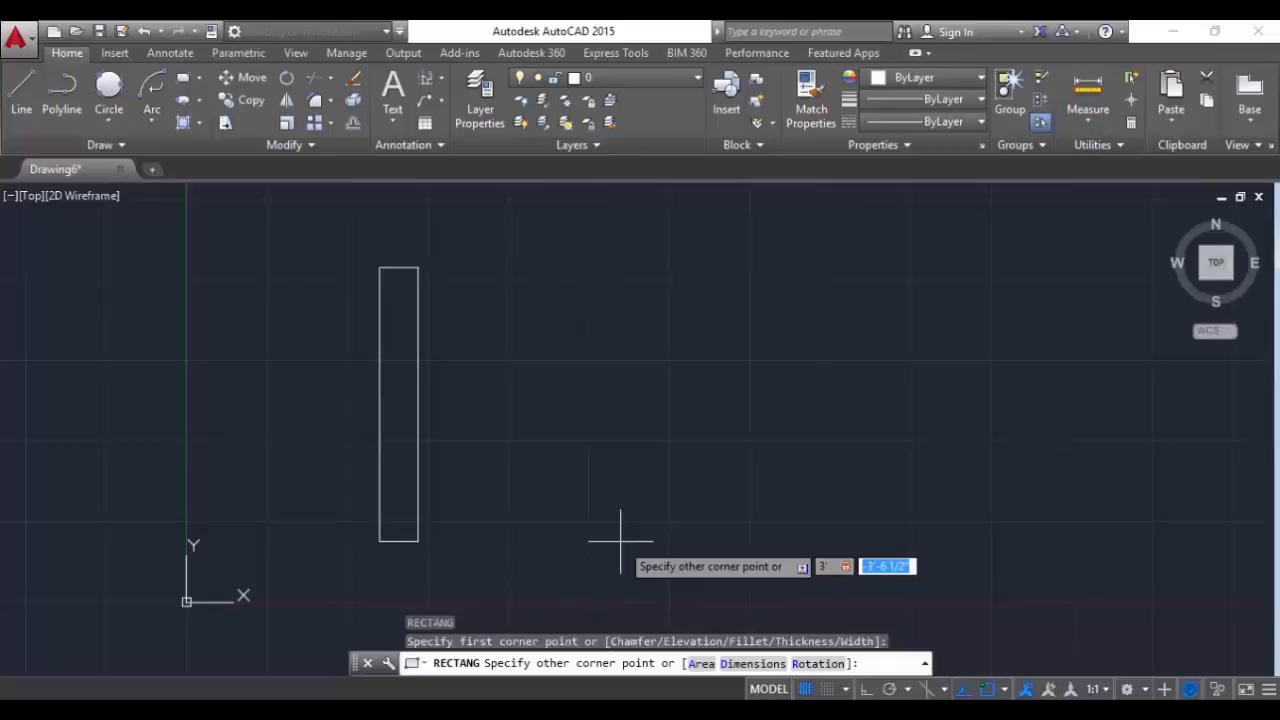
{"action": "type", "text": "5"}
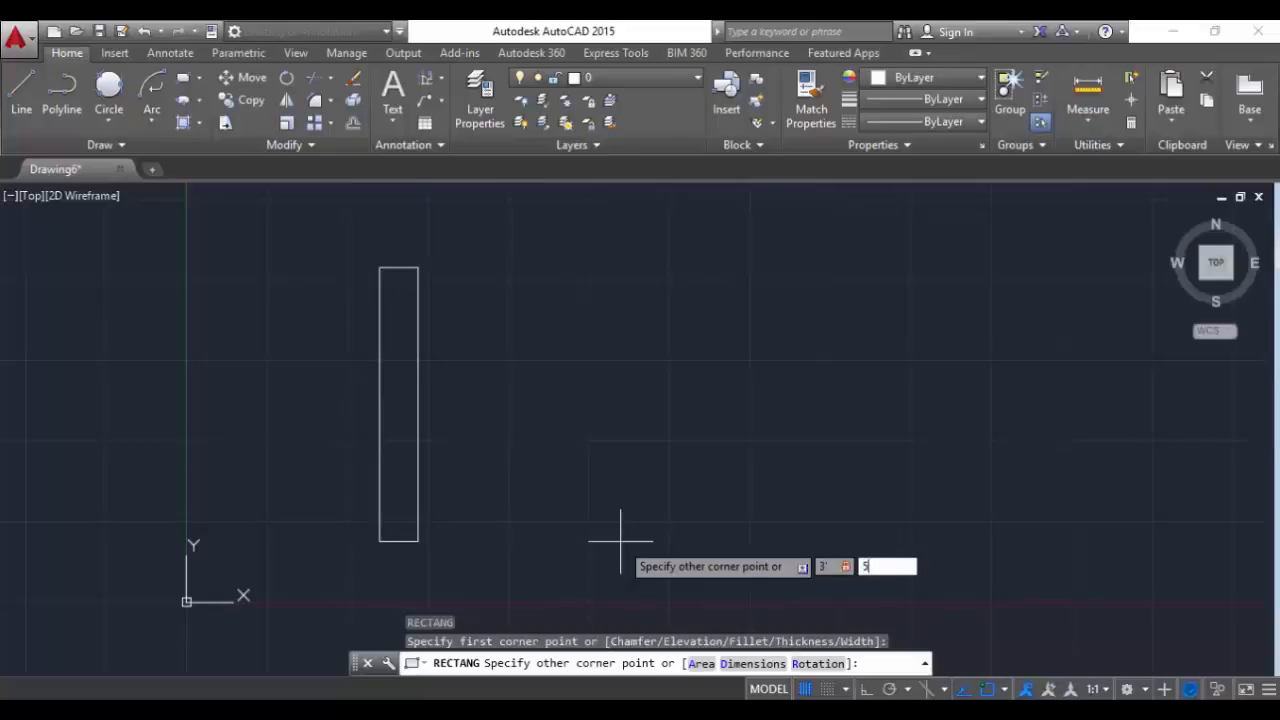
{"action": "key", "text": "Return"}
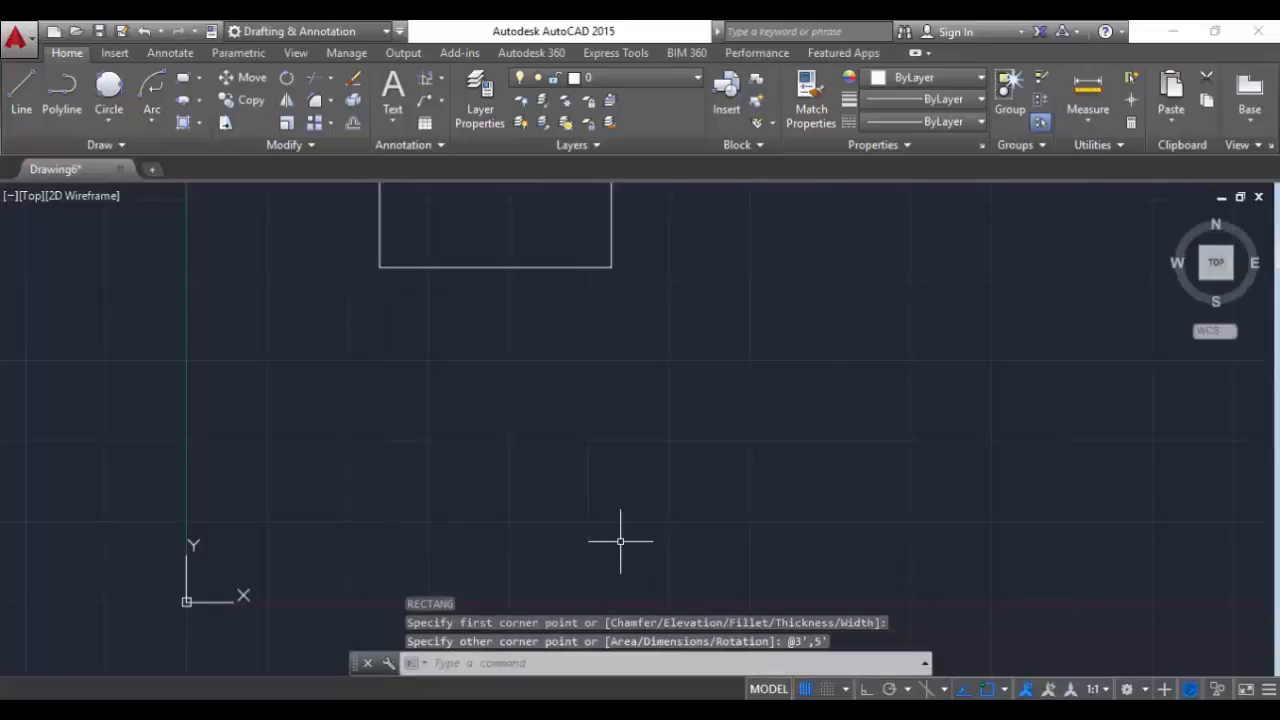
Bring the whole rectangle into view using Zoom All.
{"action": "middle_click_drag", "start_coordinate": [566, 243], "coordinate": [574, 403]}
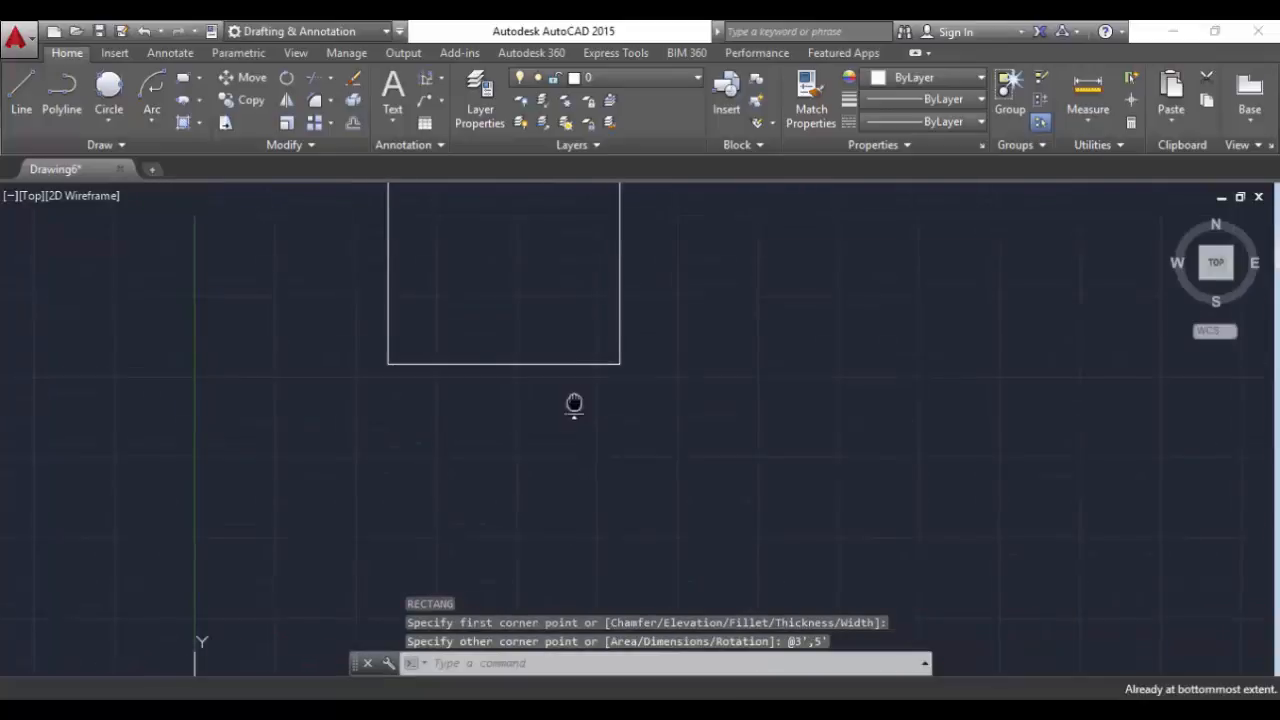
{"action": "scroll", "coordinate": [600, 343], "scroll_direction": "down", "scroll_amount": 5}
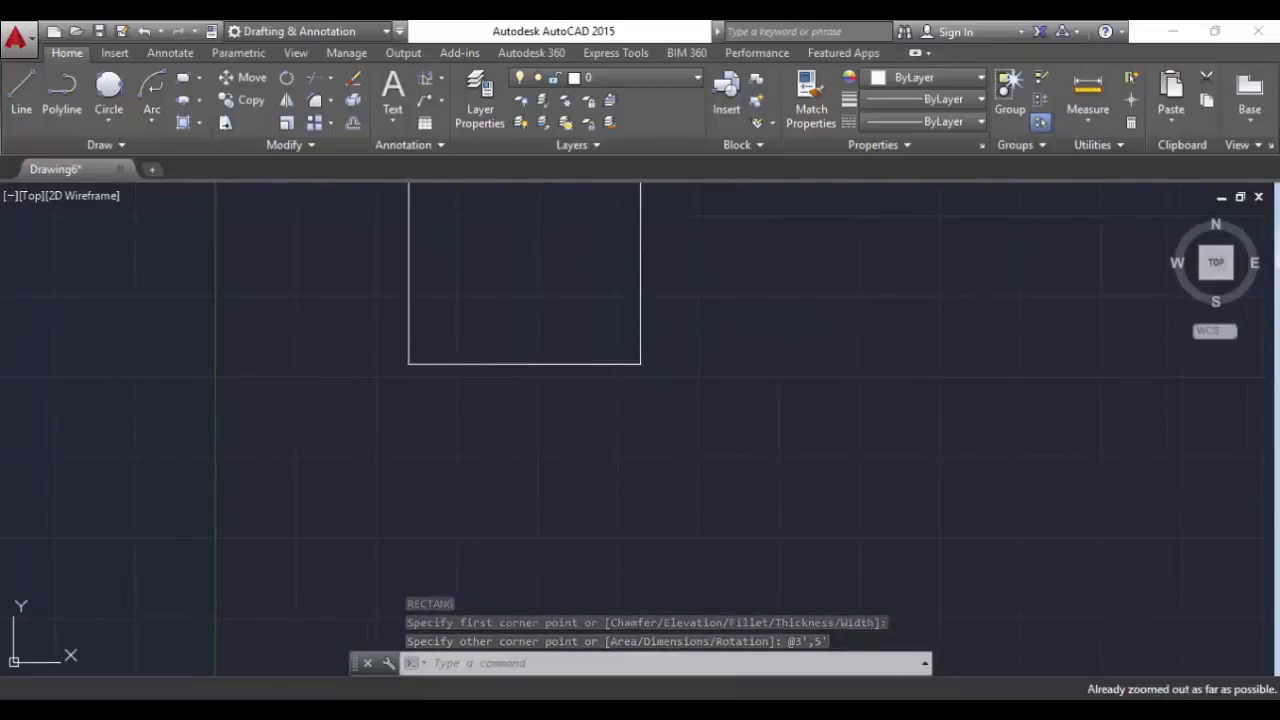
{"action": "middle_click_drag", "start_coordinate": [785, 330], "coordinate": [731, 549]}
{"action": "scroll", "coordinate": [731, 549], "scroll_direction": "down", "scroll_amount": 2}
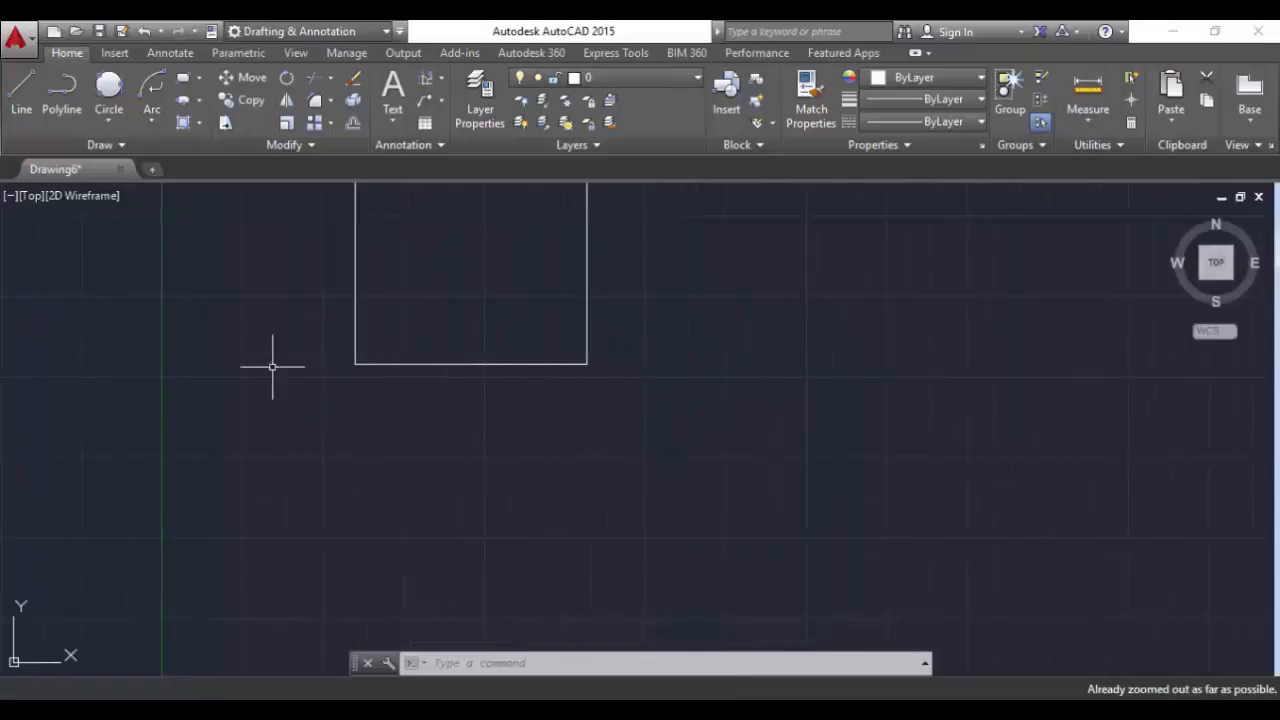
{"action": "type", "text": "z"}
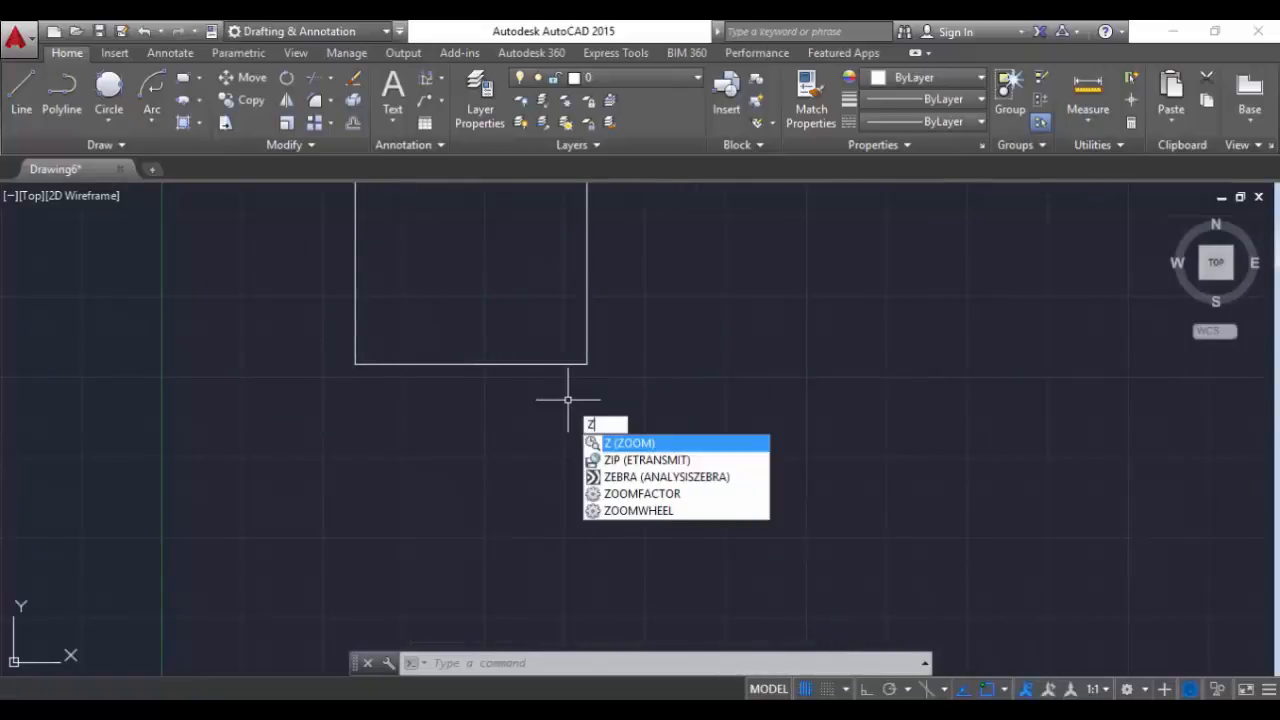
{"action": "key", "text": "Return"}
{"action": "type", "text": "A"}
{"action": "key", "text": "Return"}
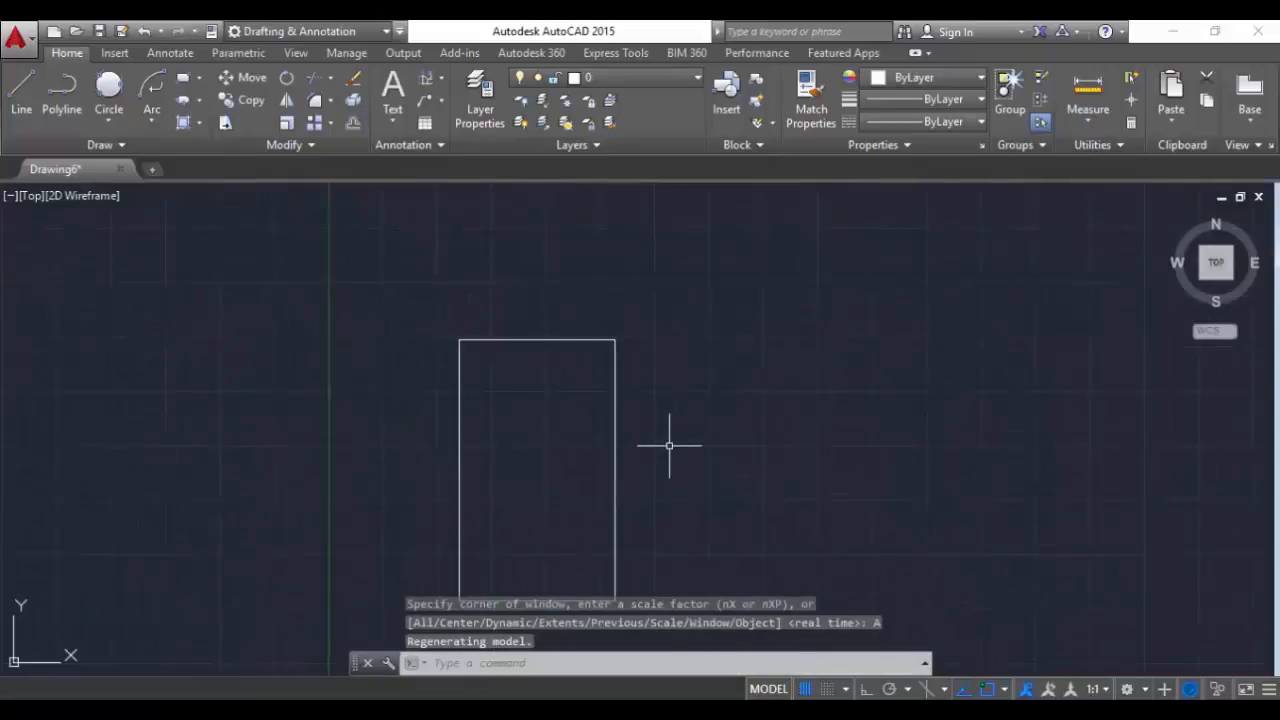
{"action": "middle_click_drag", "start_coordinate": [668, 412], "coordinate": [529, 346]}
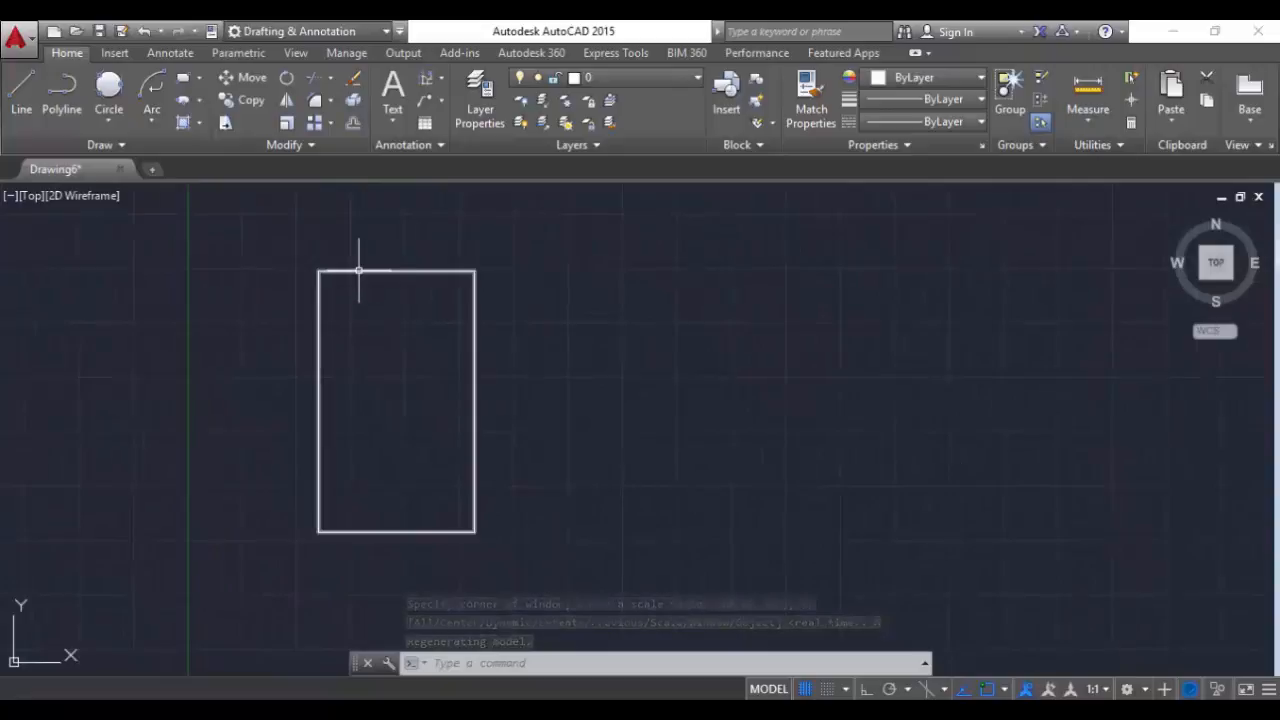
{"action": "scroll", "coordinate": [372, 346], "scroll_direction": "up", "scroll_amount": 2}
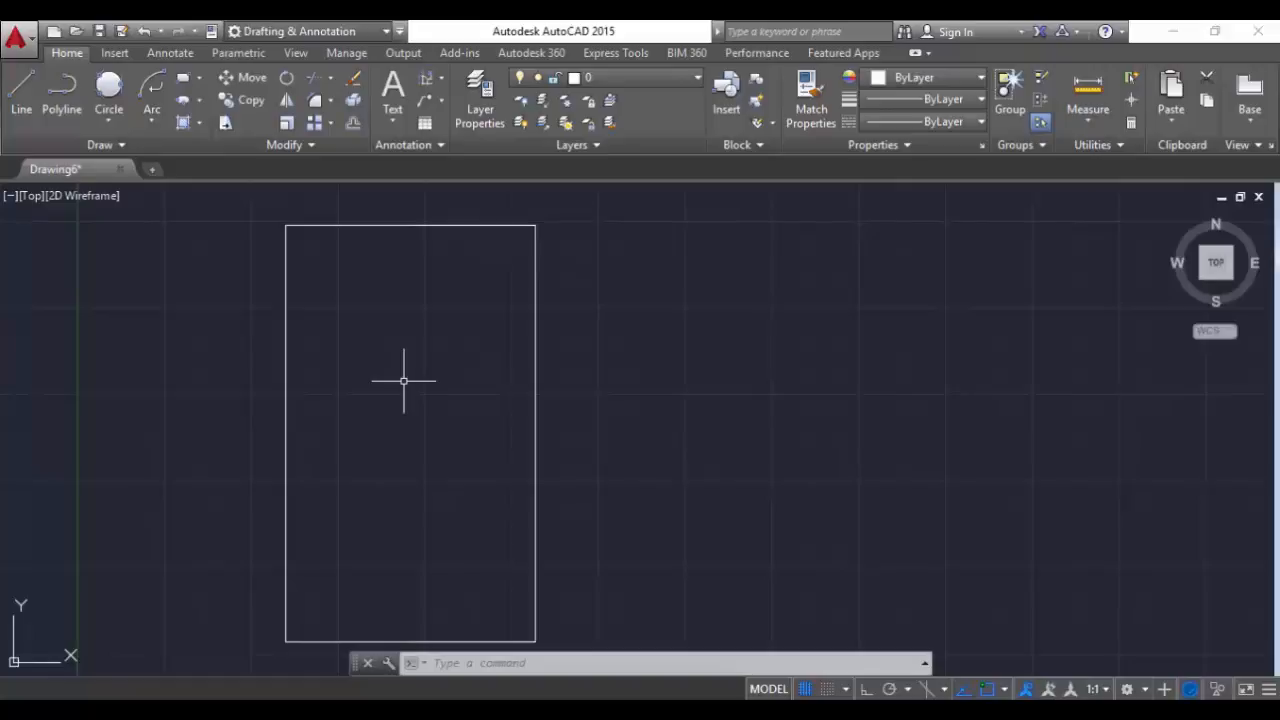
Measure the rectangle's top edge between its upper-left and upper-right corners with the DIST command.
{"action": "type", "text": "DI"}
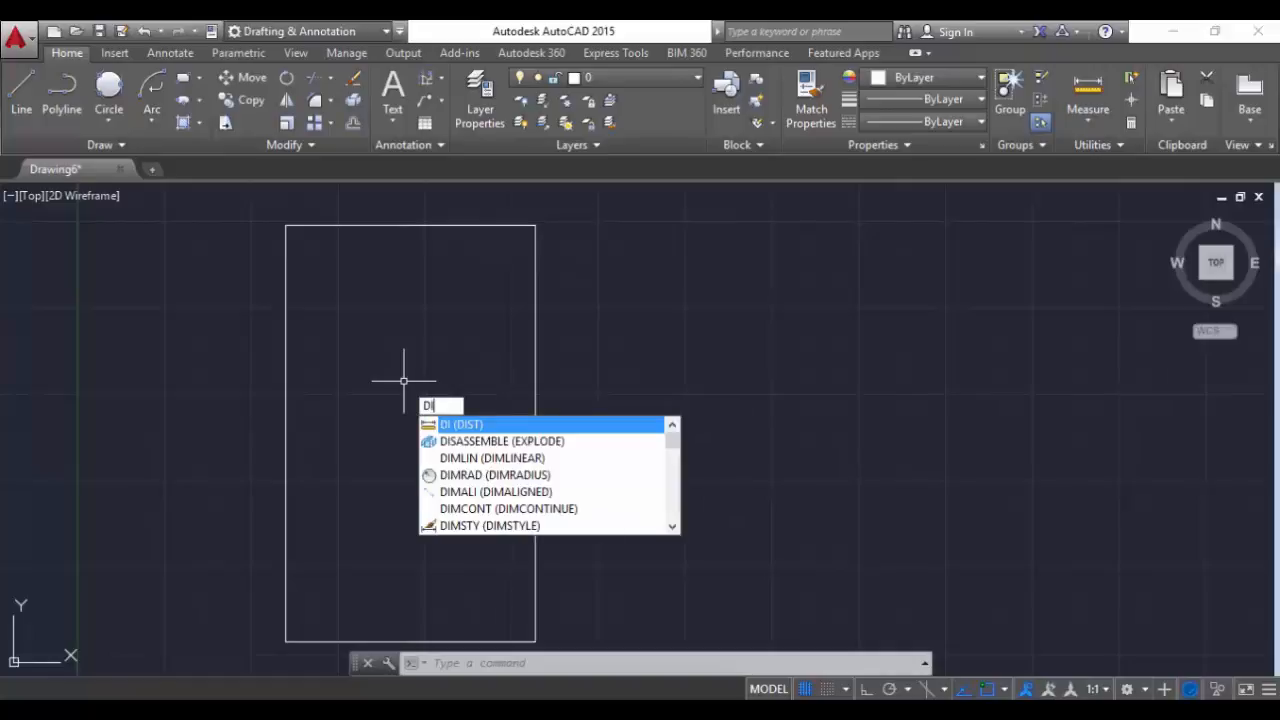
{"action": "key", "text": "Return"}
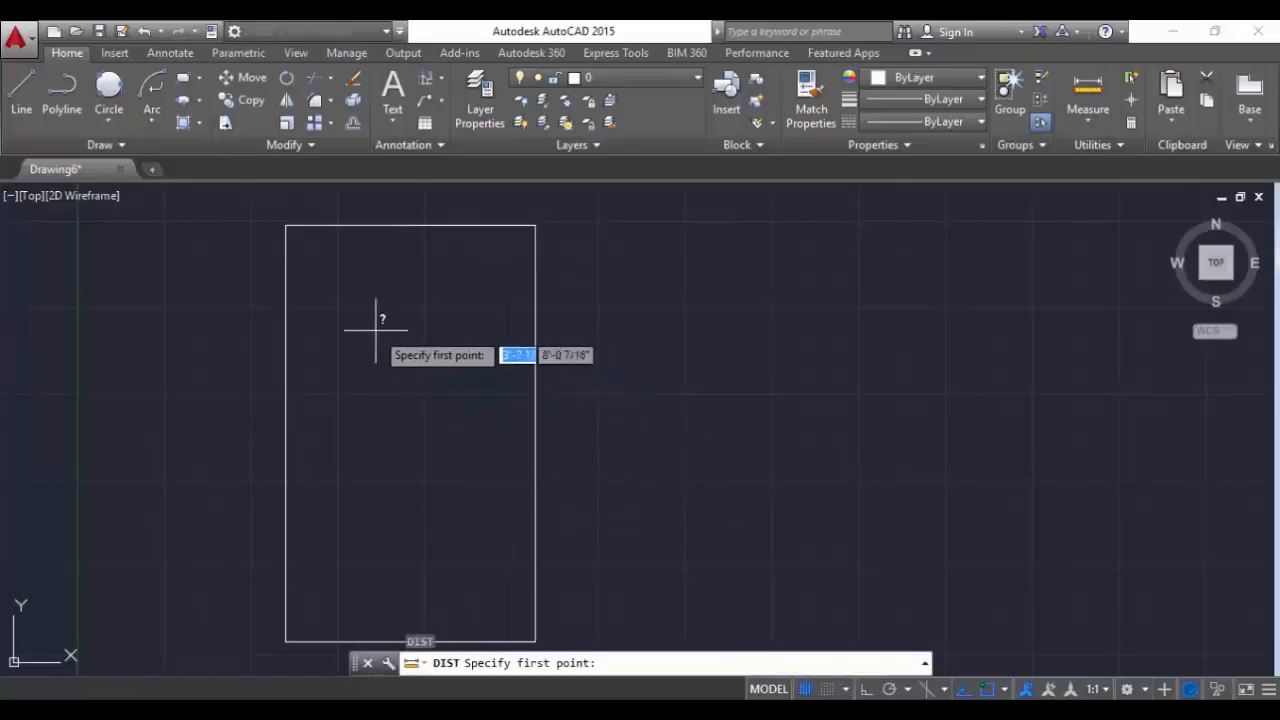
{"action": "scroll", "coordinate": [366, 325], "scroll_direction": "up", "scroll_amount": 2}
{"action": "middle_click_drag", "start_coordinate": [334, 251], "coordinate": [380, 494]}
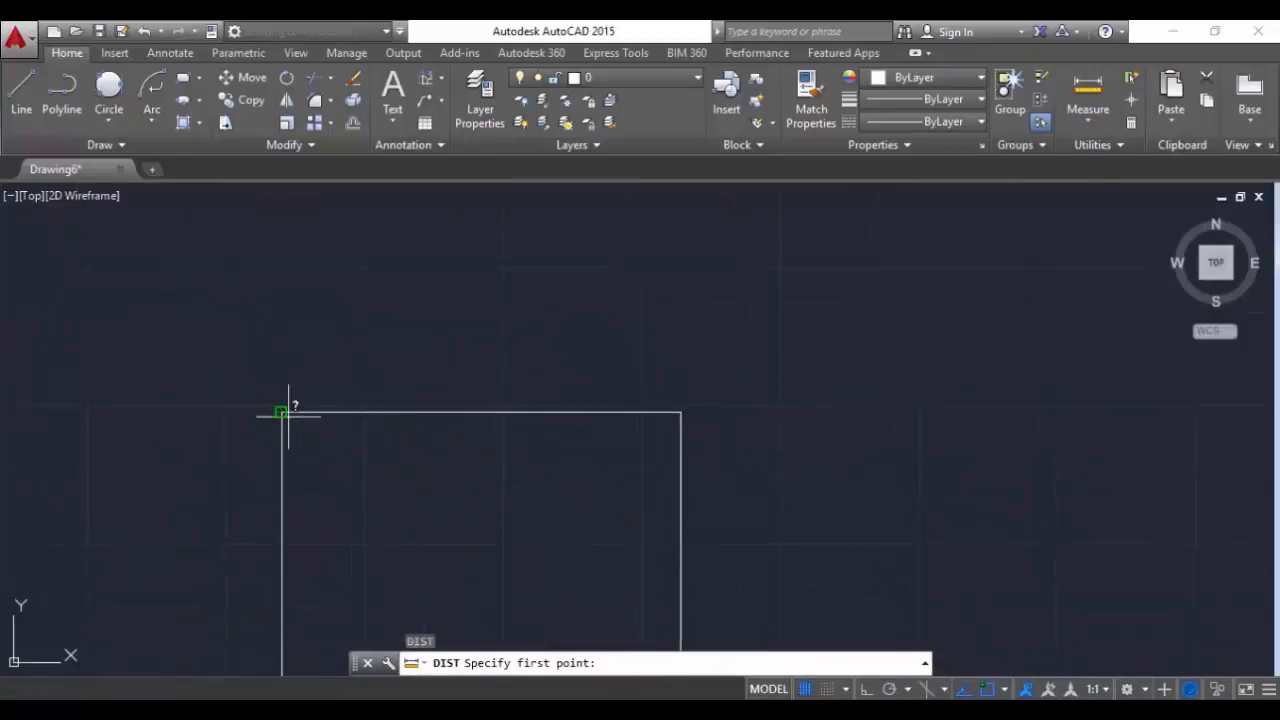
{"action": "left_click", "coordinate": [286, 412]}
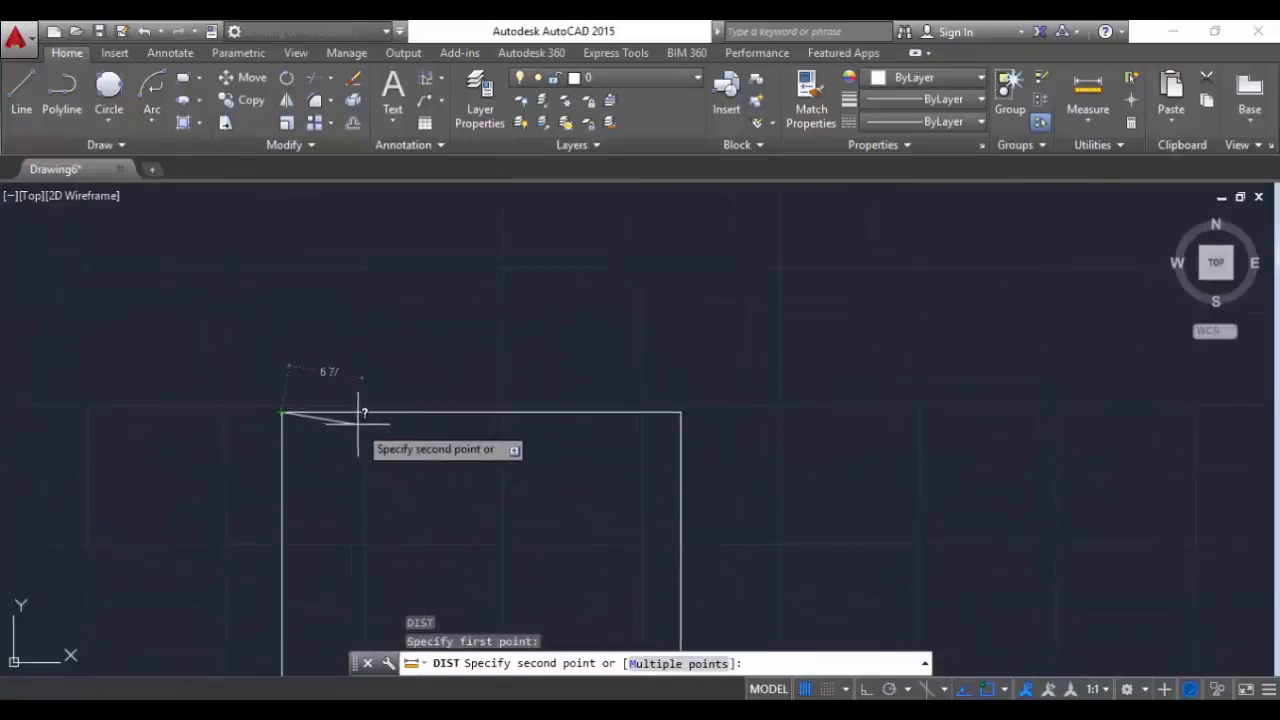
{"action": "left_click", "coordinate": [686, 413]}
Measure the rectangle's right edge from its upper-right corner to its lower-right corner with the DIST command.
{"action": "mouse_move", "coordinate": [686, 423]}
{"action": "middle_mouse_down"}
{"action": "mouse_move", "coordinate": [694, 483]}
{"action": "mouse_move", "coordinate": [578, 404]}
{"action": "mouse_move", "coordinate": [583, 371]}
{"action": "mouse_move", "coordinate": [537, 343]}
{"action": "middle_mouse_up"}
{"action": "scroll", "coordinate": [578, 404], "scroll_direction": "down", "scroll_amount": 2}
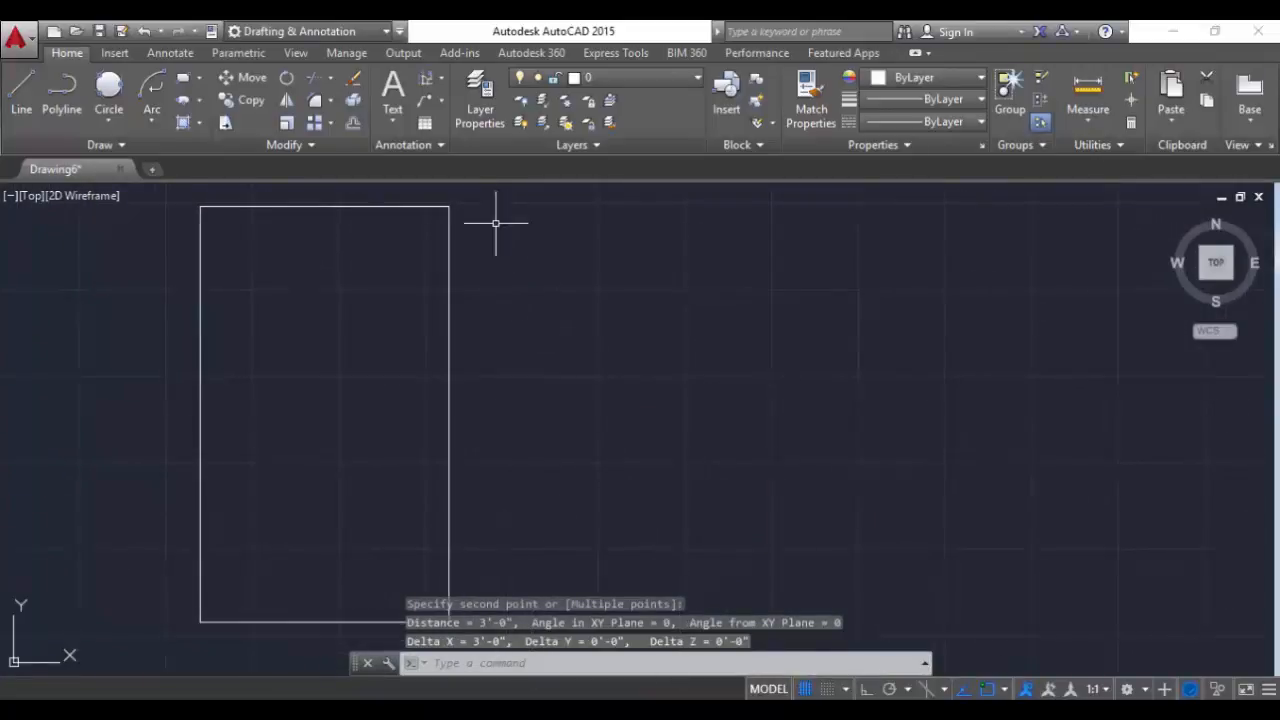
{"action": "type", "text": "D"}
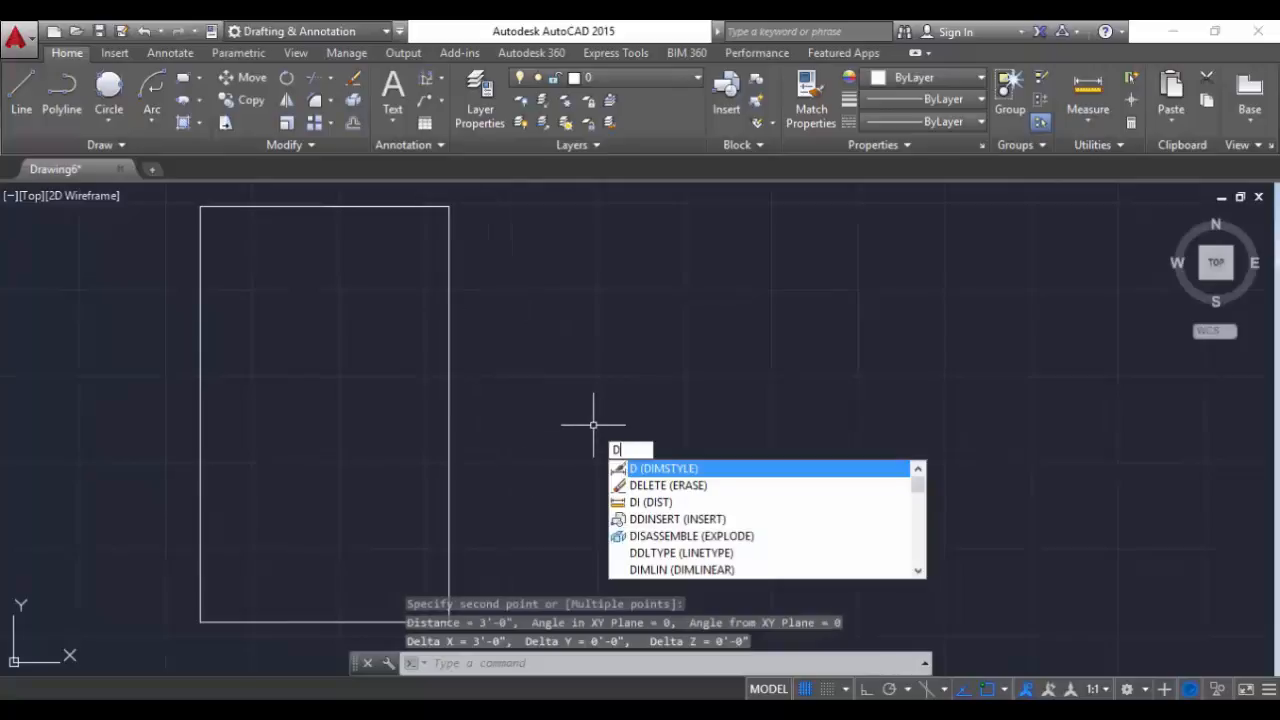
{"action": "type", "text": "I"}
{"action": "key", "text": "Return"}
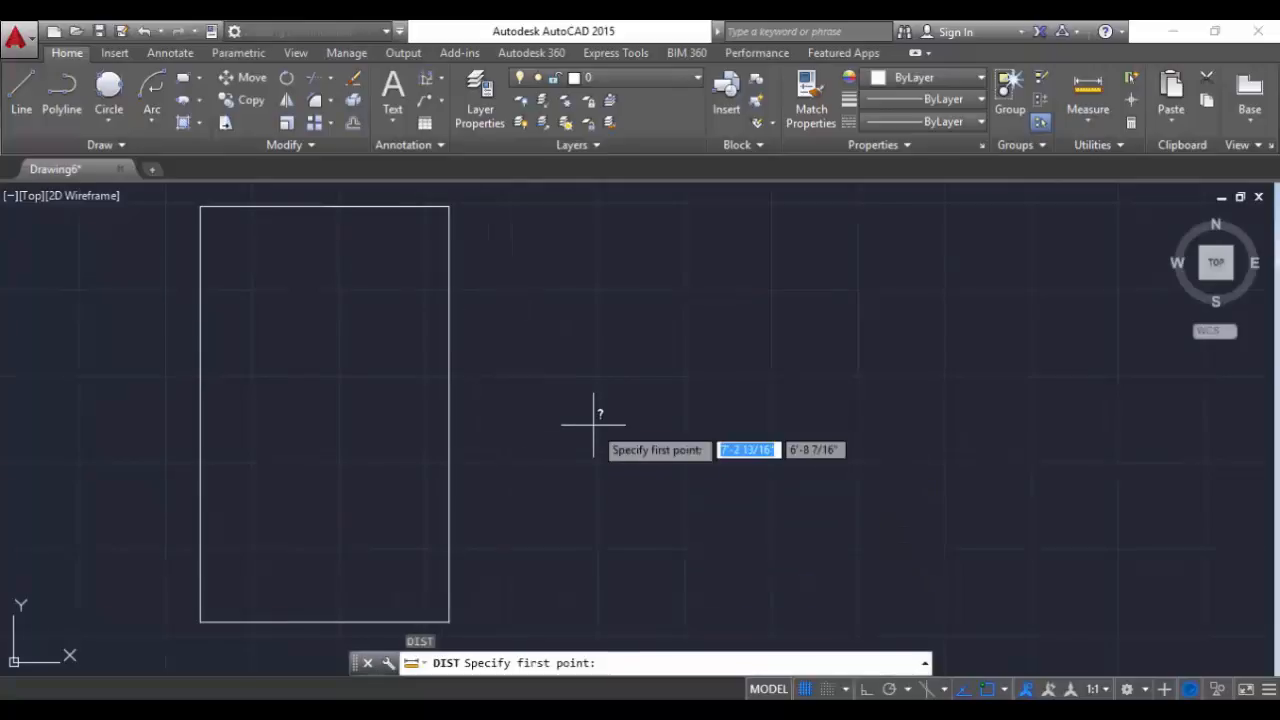
{"action": "left_click", "coordinate": [450, 206]}
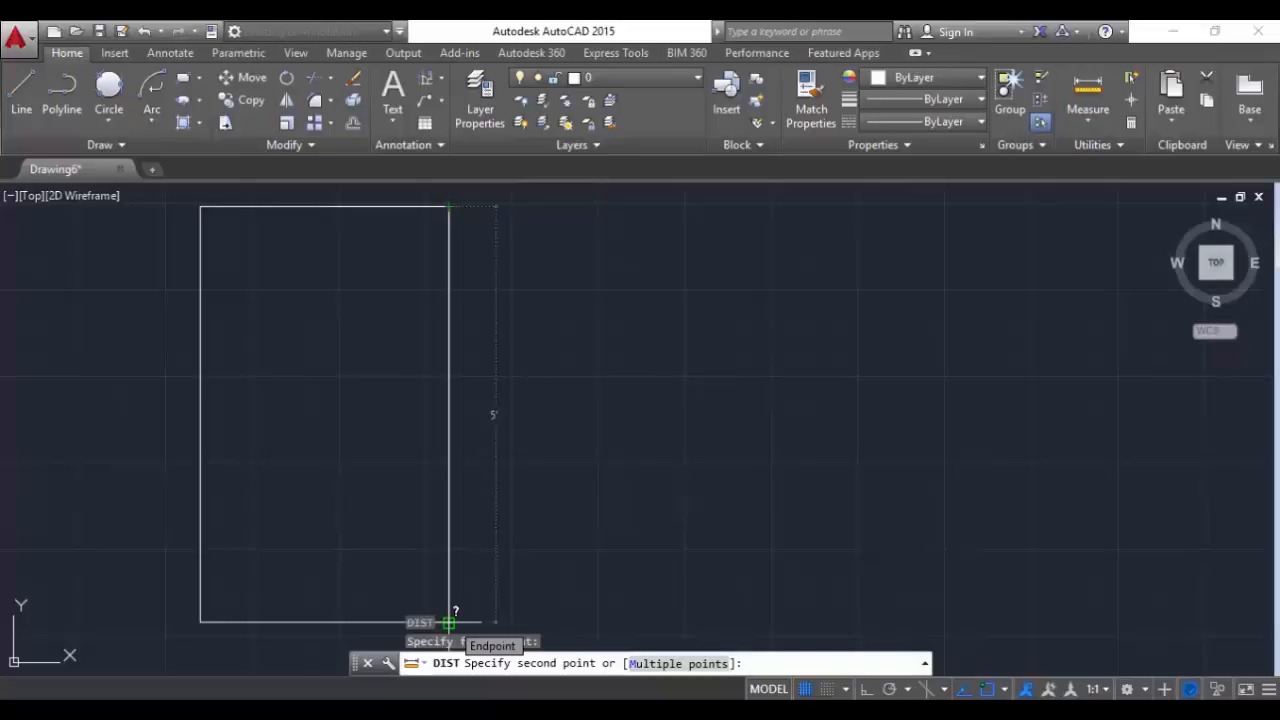
{"action": "left_click", "coordinate": [449, 622]}
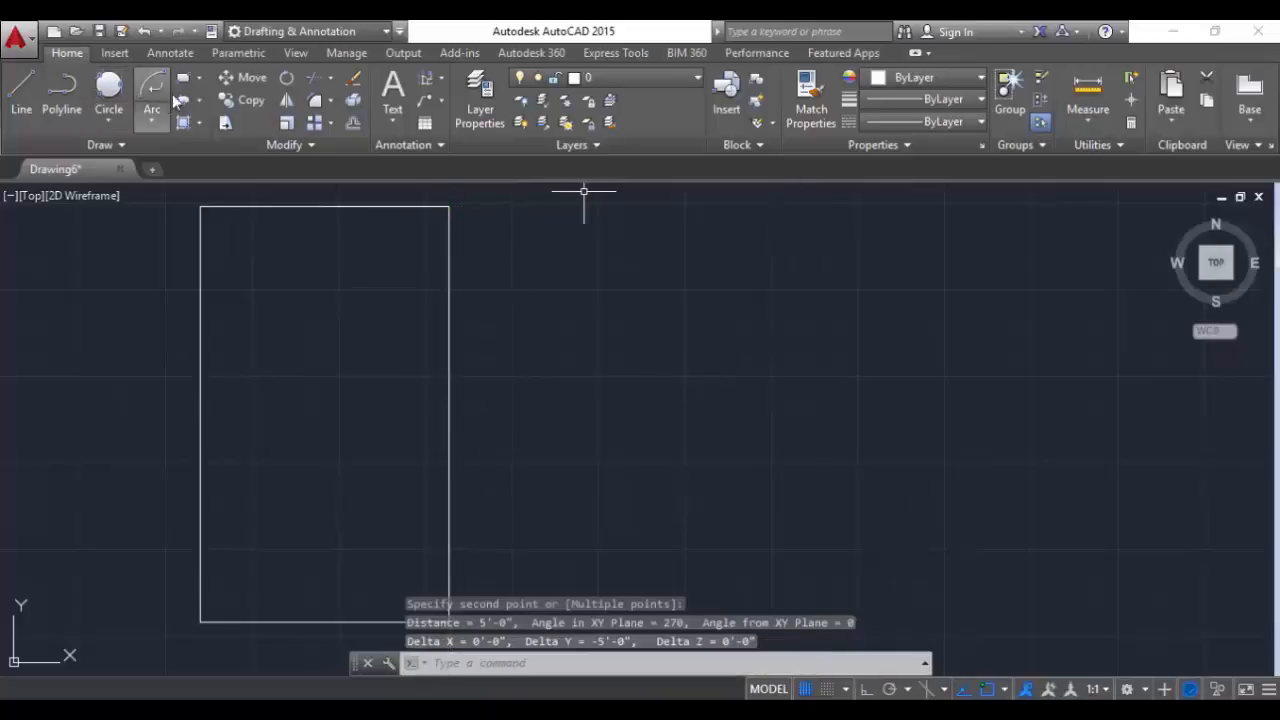
Draw a three-sided polygon beside the rectangle, inscribed in a circle of about 1'-5" radius.
{"action": "left_click", "coordinate": [200, 79]}
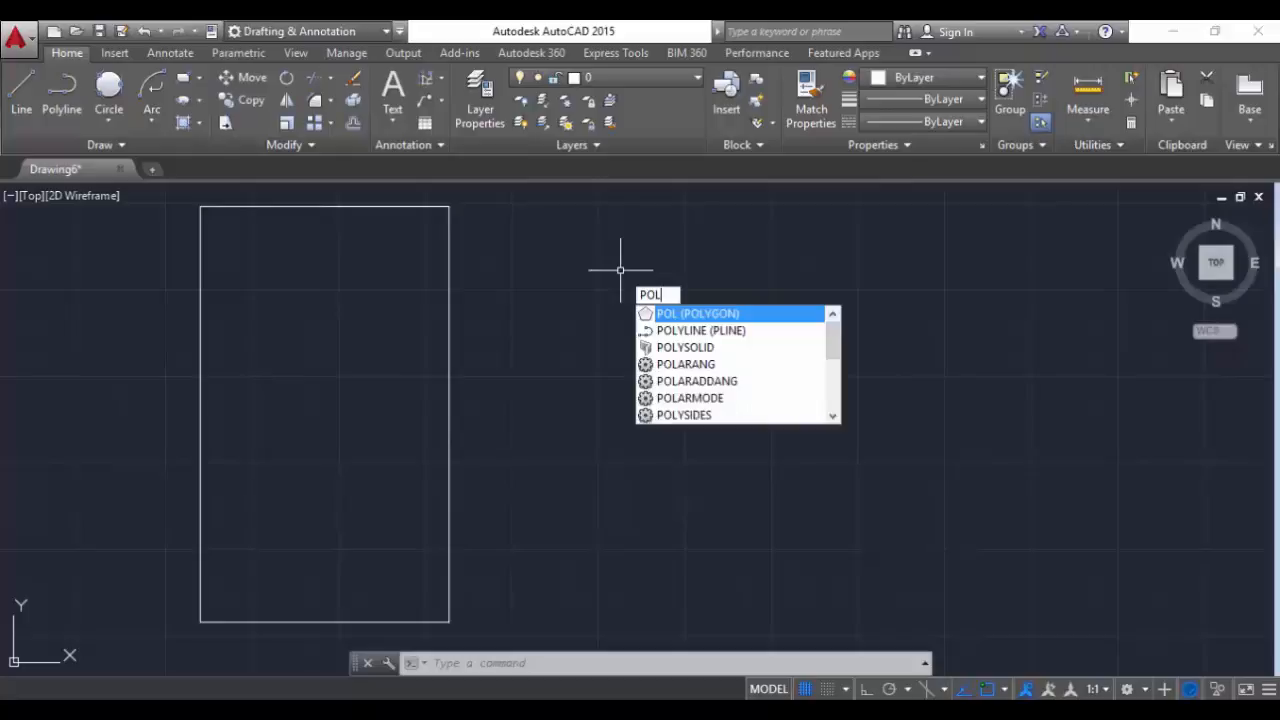
{"action": "key", "text": "Return"}
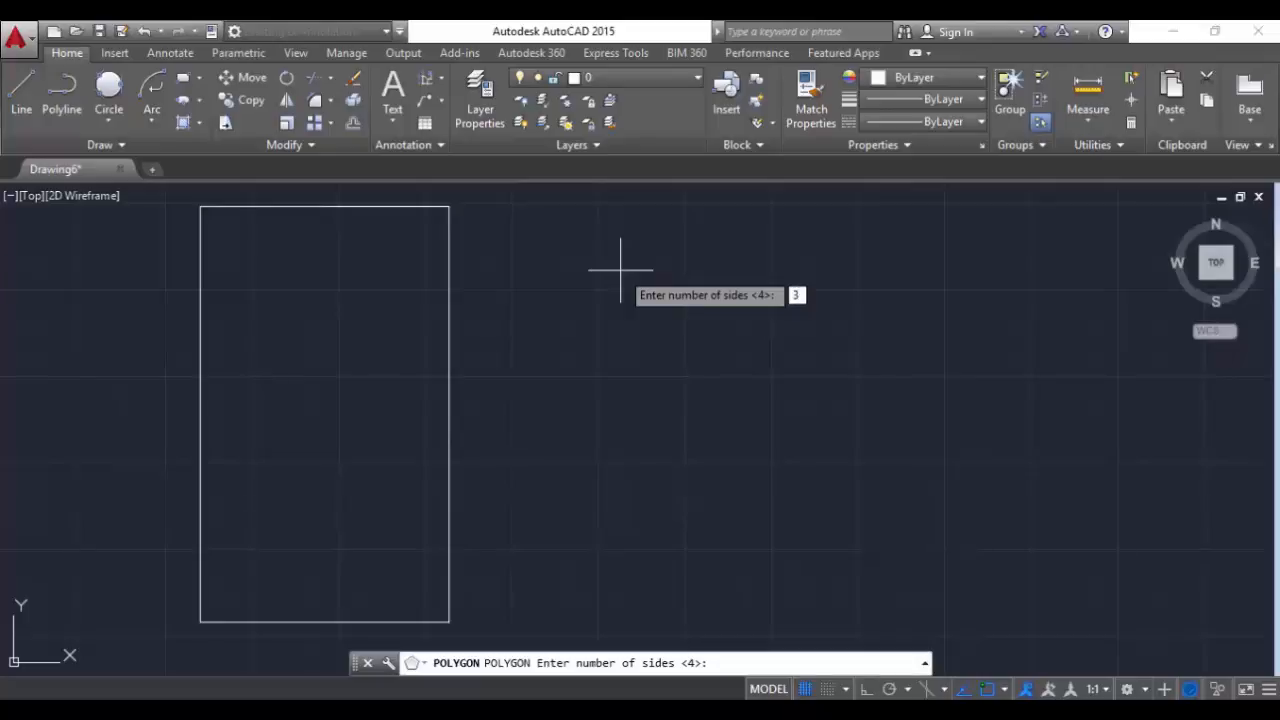
{"action": "key", "text": "Return"}
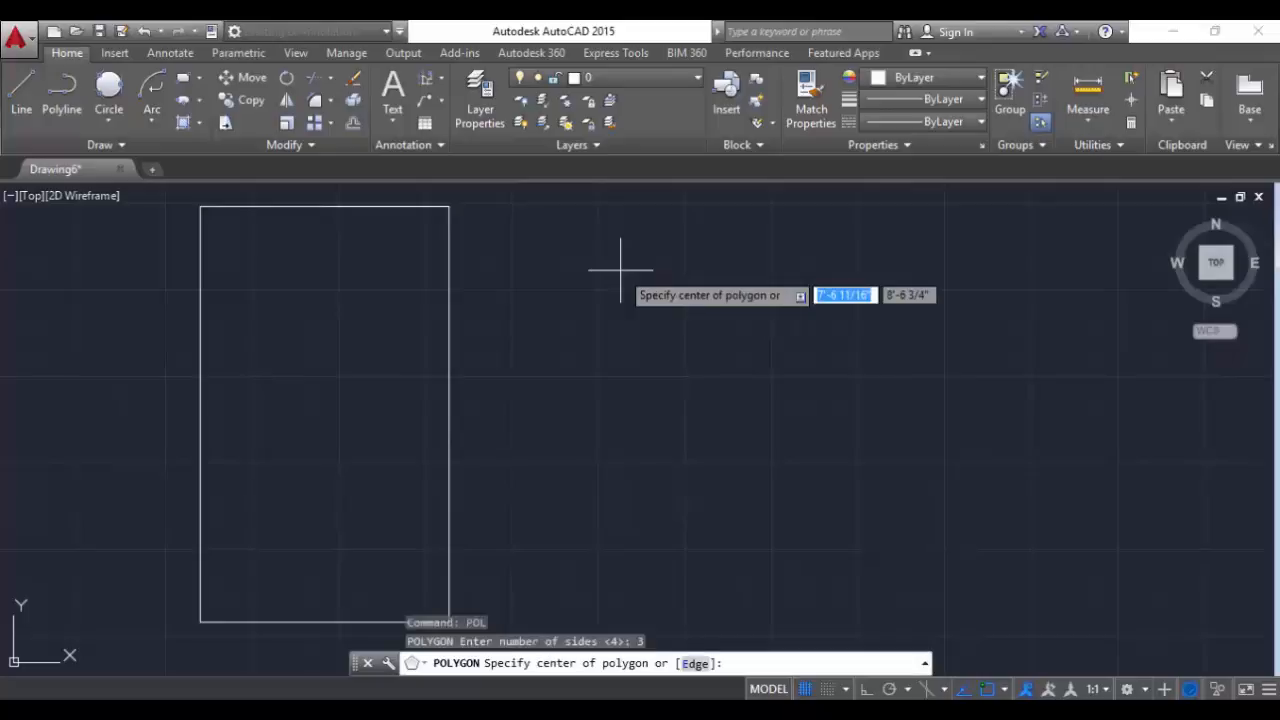
{"action": "left_click", "coordinate": [654, 313]}
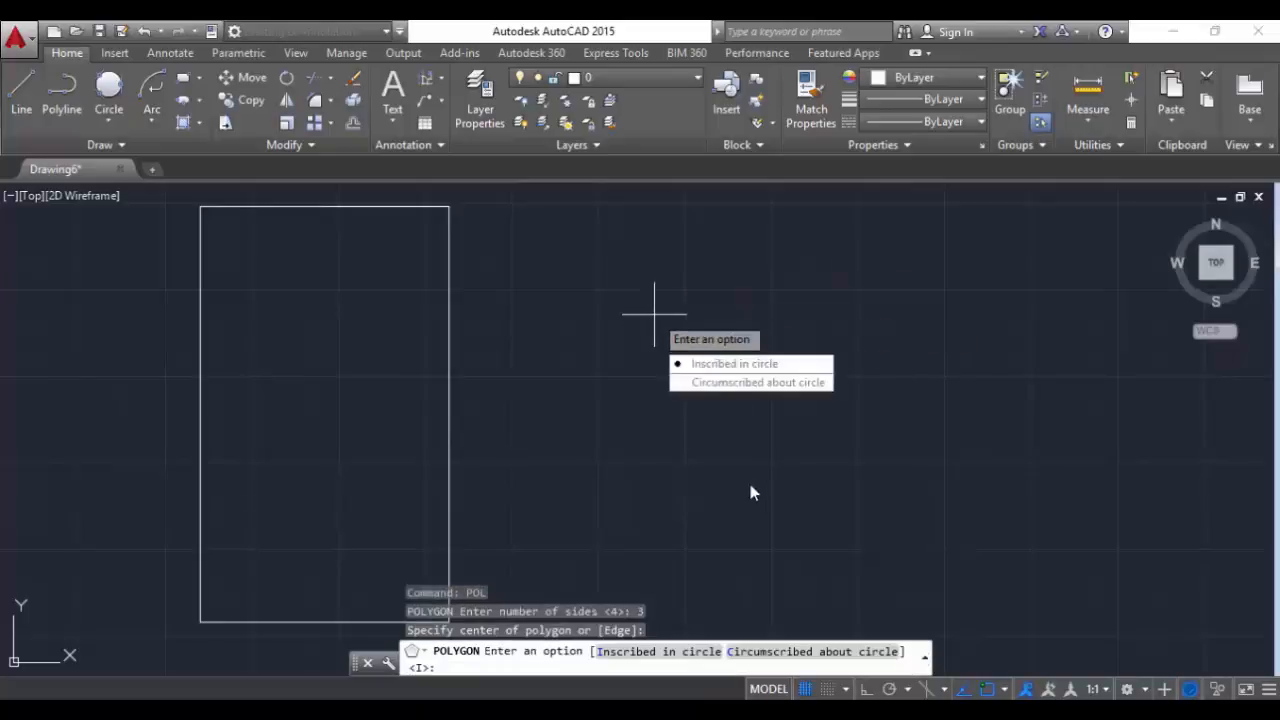
{"action": "left_click", "coordinate": [732, 364]}
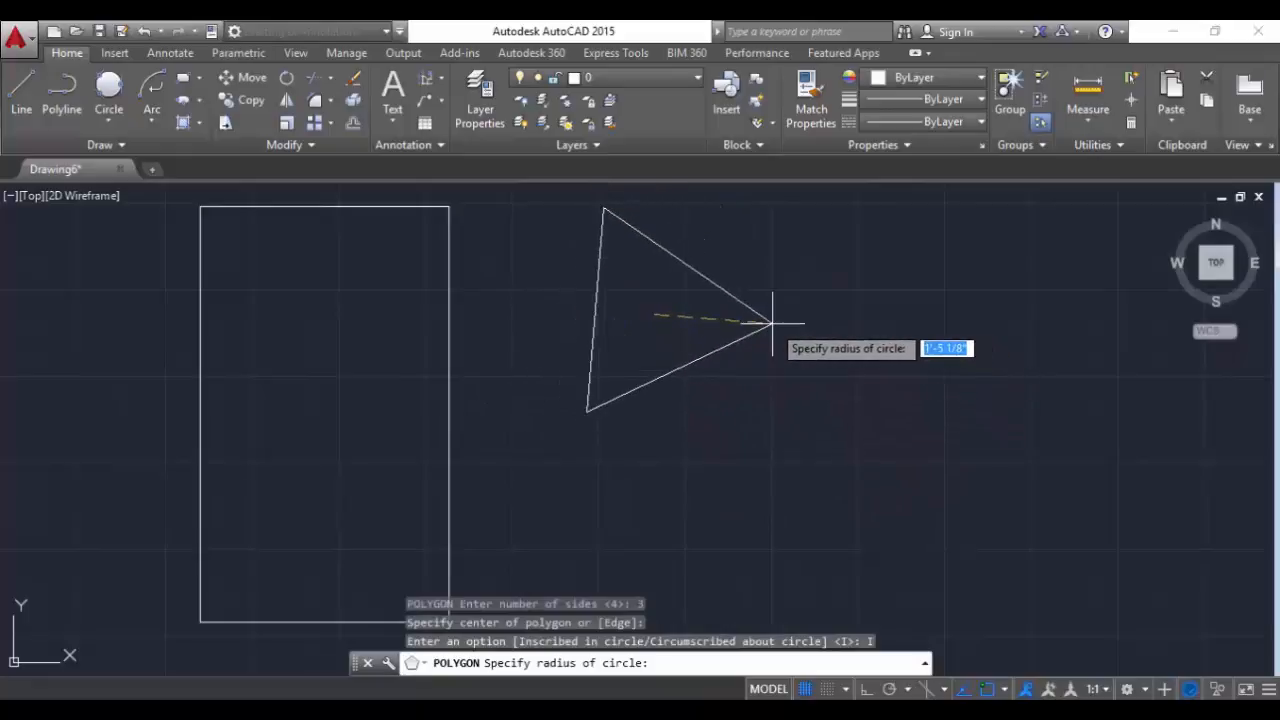
{"action": "left_click", "coordinate": [770, 323]}
Draw a six-sided polygon, circumscribed about a freely sized circle, in the empty area to the right of the triangle.
{"action": "mouse_move", "coordinate": [728, 455]}
{"action": "middle_mouse_down"}
{"action": "mouse_move", "coordinate": [326, 429]}
{"action": "mouse_move", "coordinate": [278, 464]}
{"action": "middle_mouse_up"}
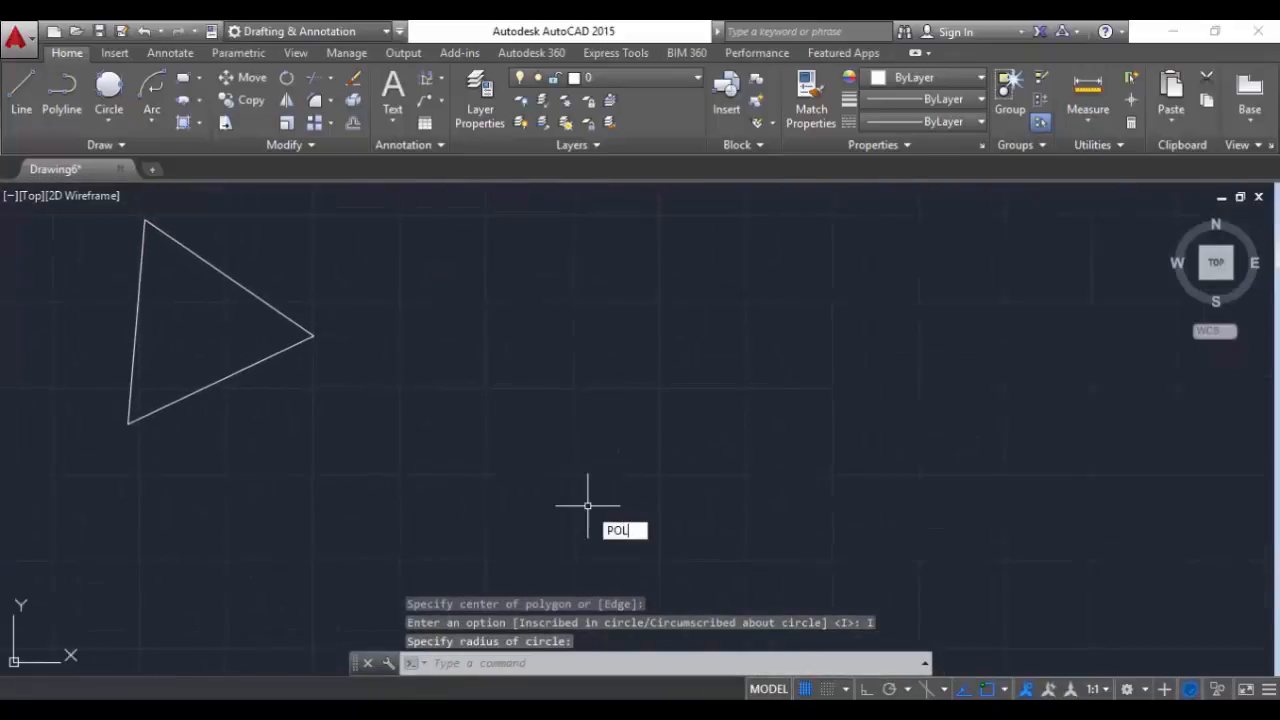
{"action": "key", "text": "Return"}
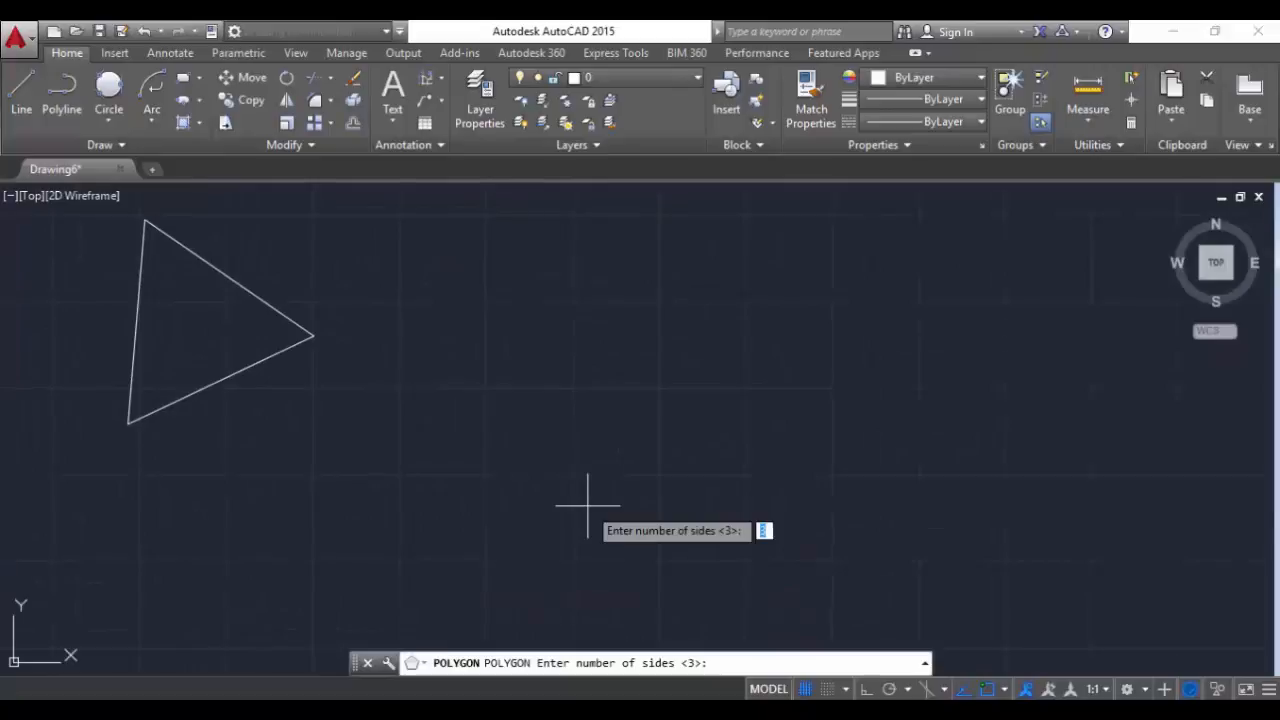
{"action": "key", "text": "Return"}
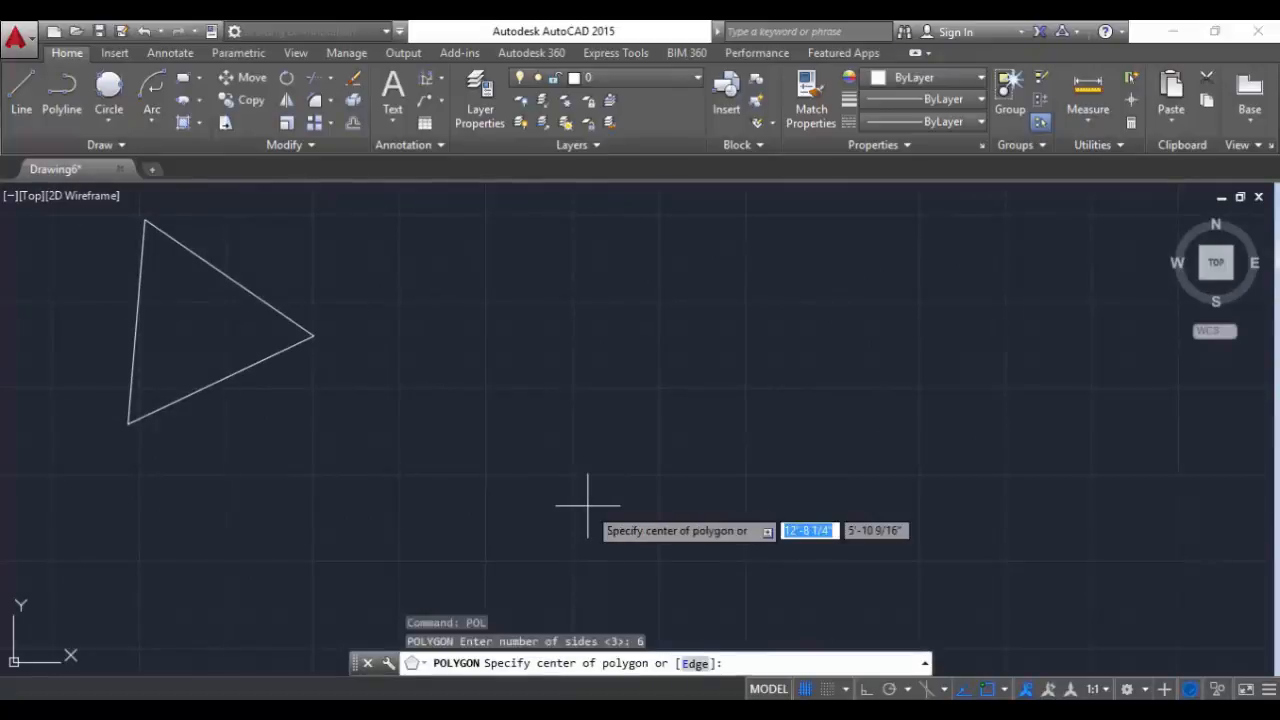
{"action": "left_click", "coordinate": [571, 416]}
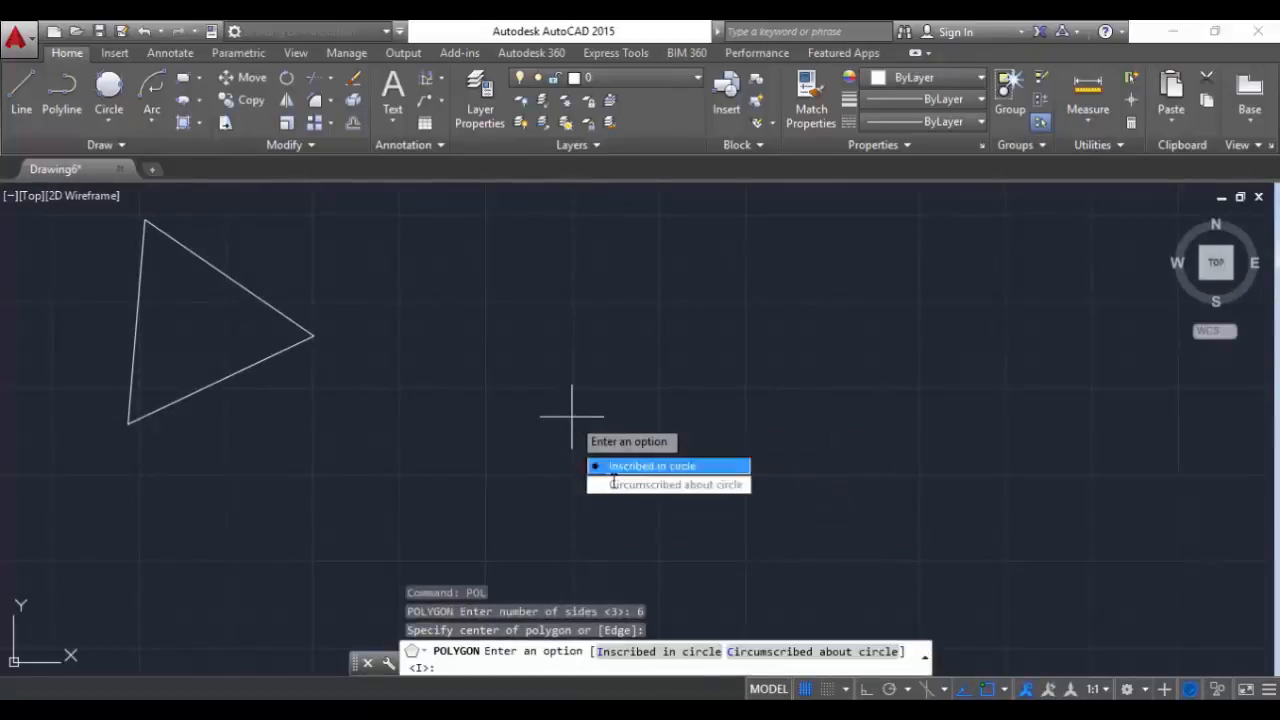
{"action": "left_click", "coordinate": [635, 484]}
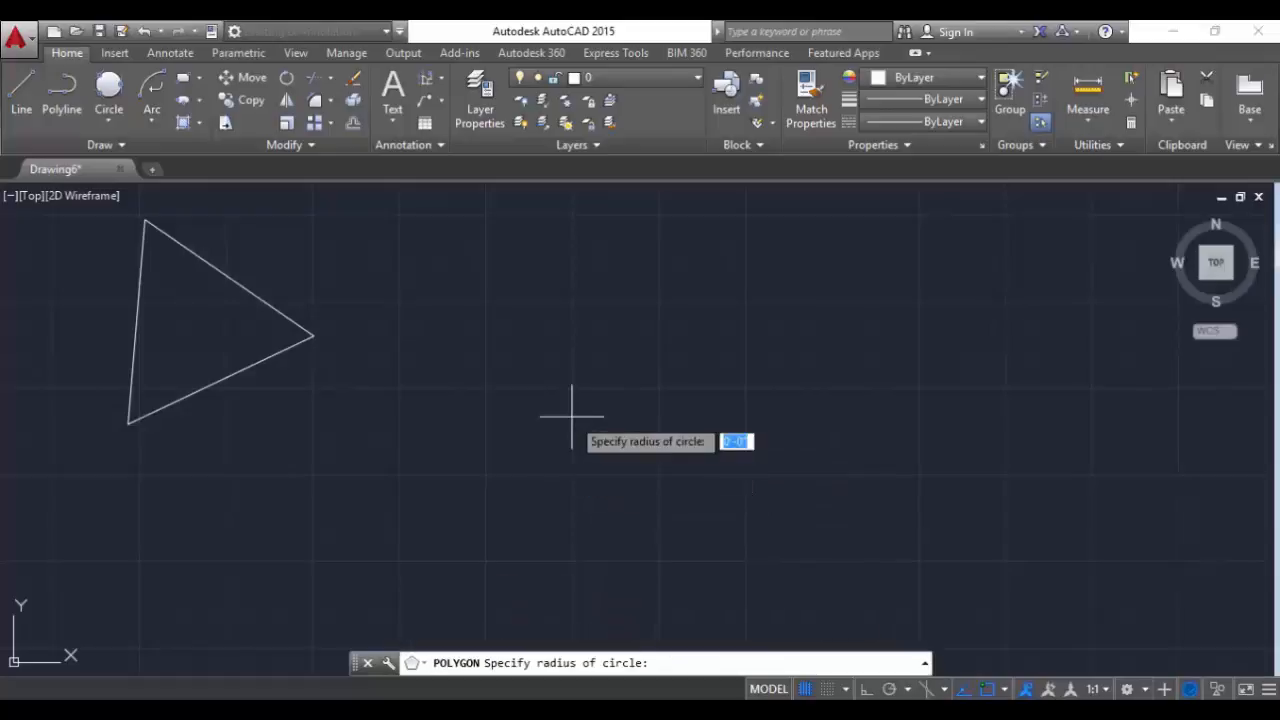
{"action": "left_click", "coordinate": [600, 545]}
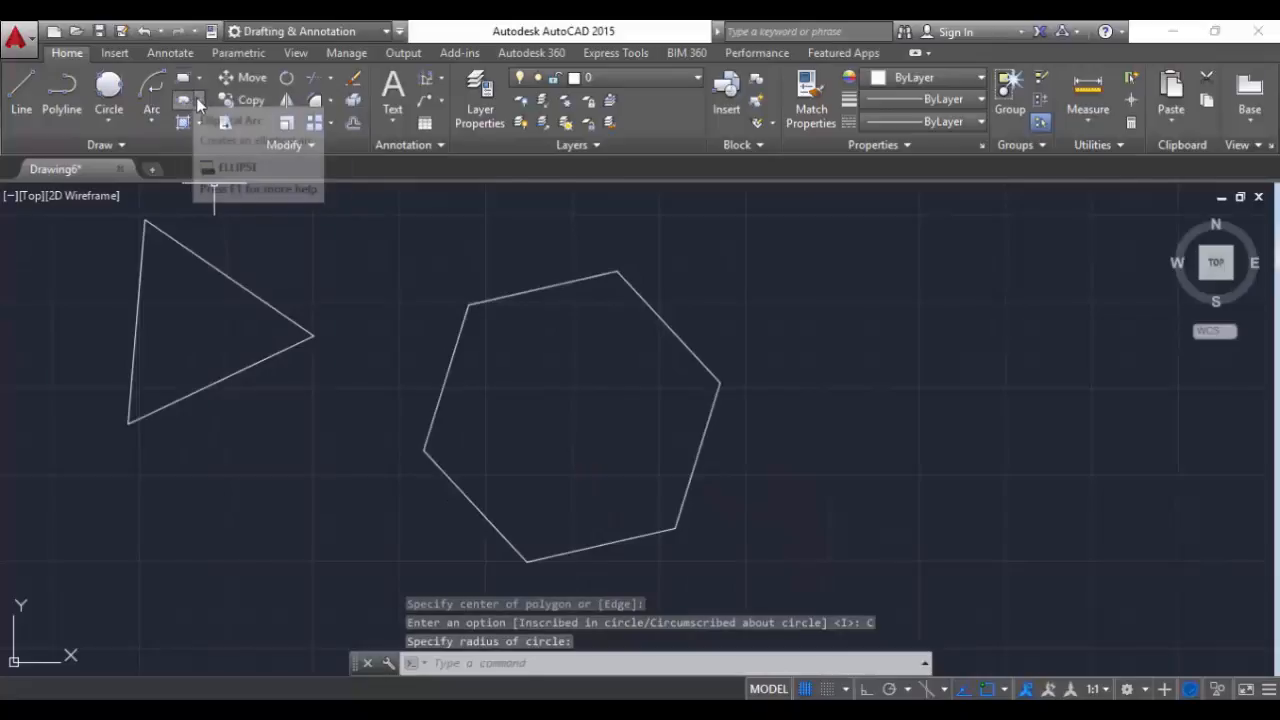
Draw a slanted ellipse to the right of the hexagon from two freely picked axis endpoints and a distance to the other axis.
{"action": "mouse_move", "coordinate": [443, 366]}
{"action": "middle_mouse_down"}
{"action": "mouse_move", "coordinate": [263, 400]}
{"action": "mouse_move", "coordinate": [57, 329]}
{"action": "middle_mouse_up"}
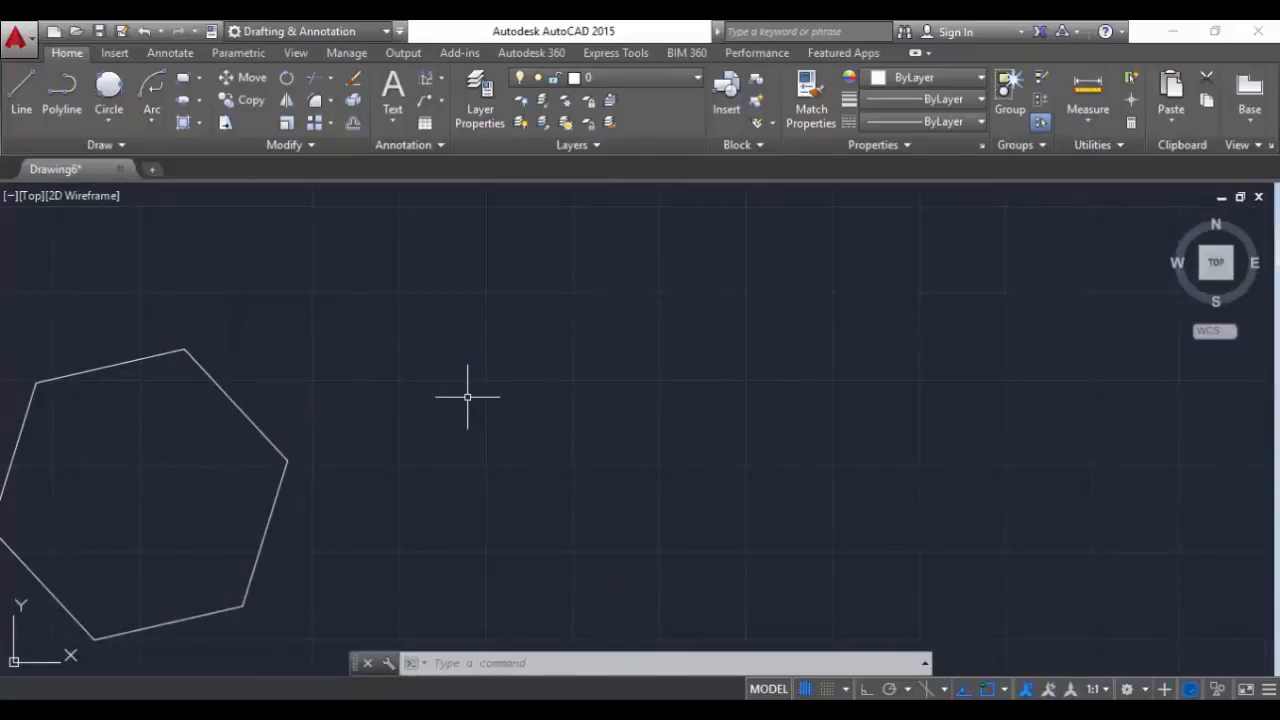
{"action": "type", "text": "L"}
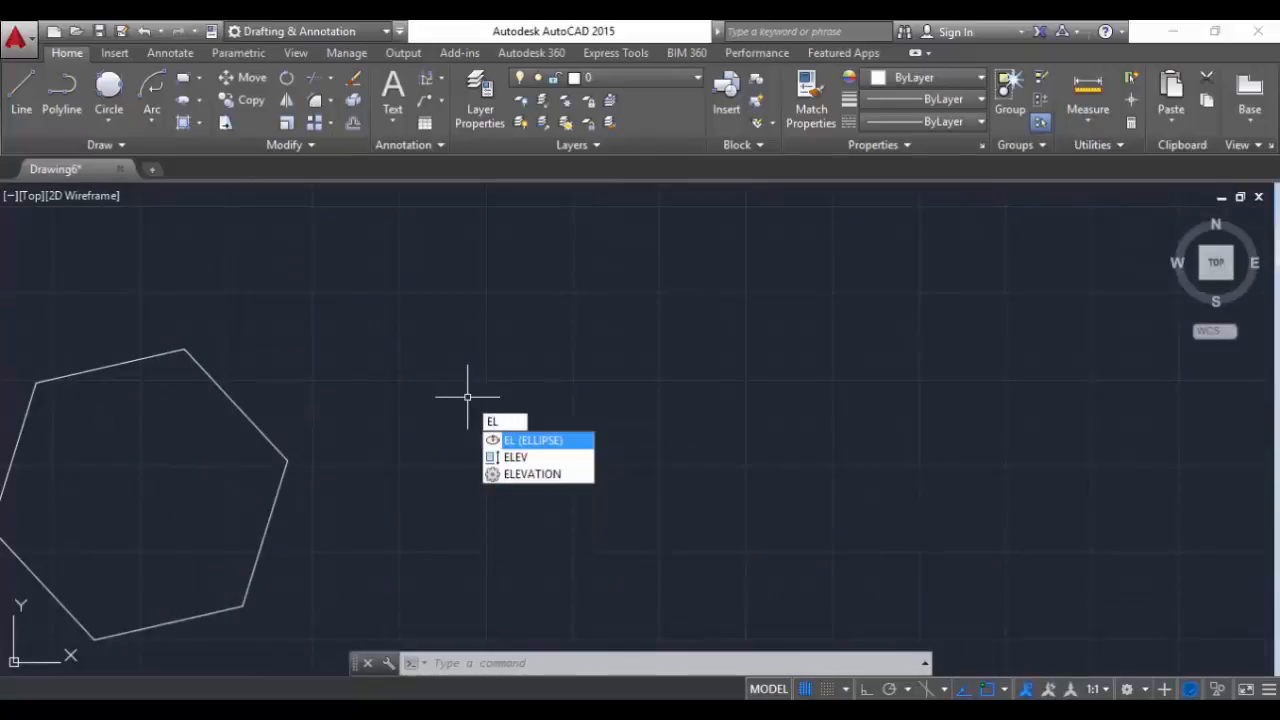
{"action": "key", "text": "Return"}
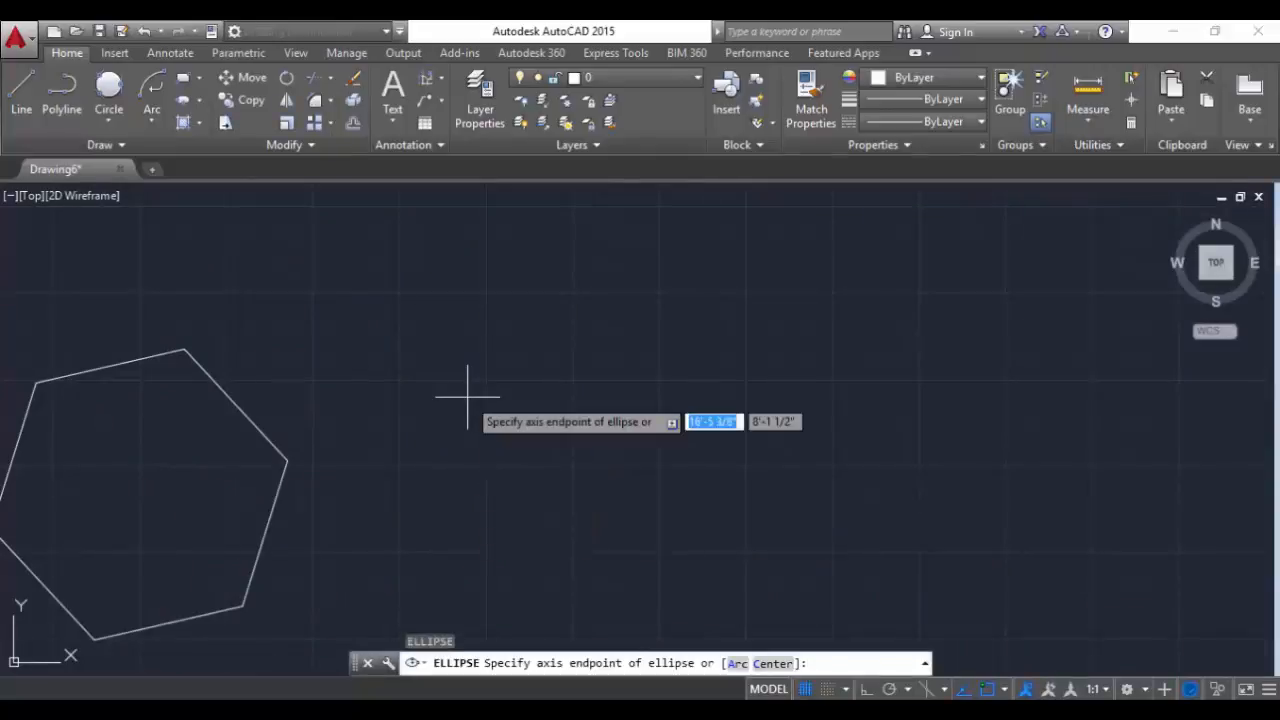
{"action": "left_click", "coordinate": [514, 322]}
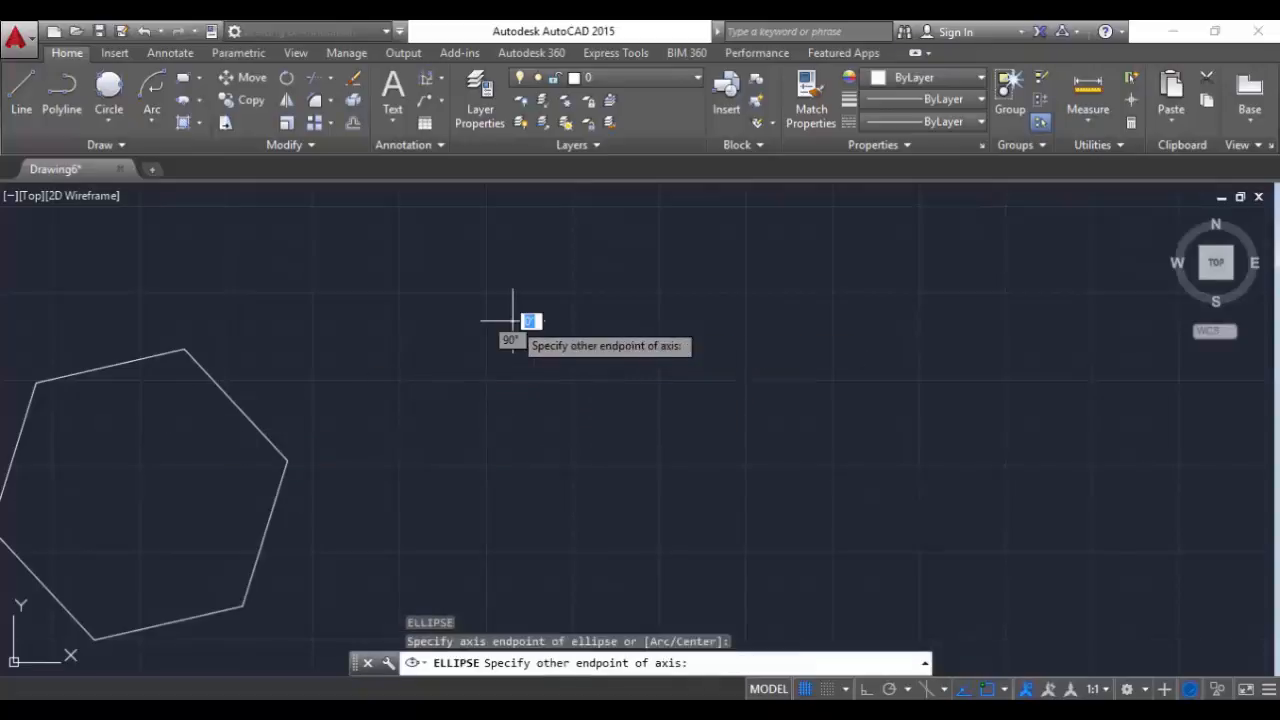
{"action": "left_click", "coordinate": [626, 498]}
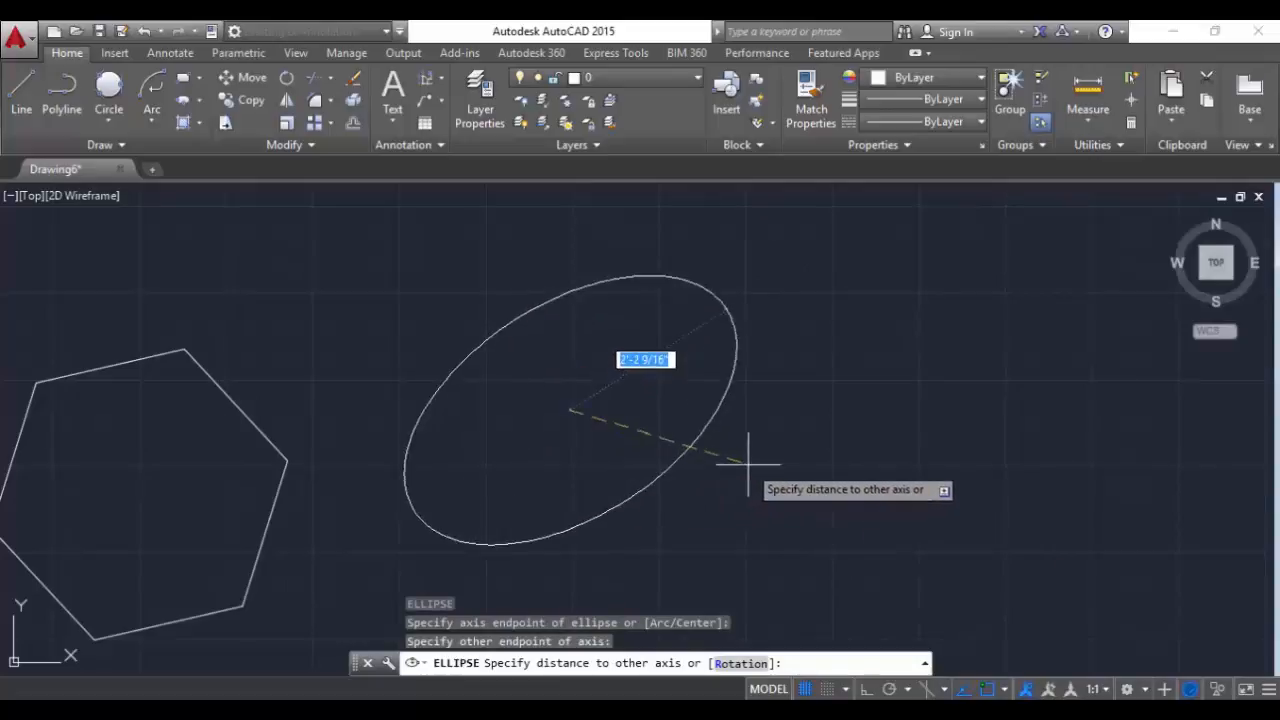
{"action": "left_click", "coordinate": [828, 423]}
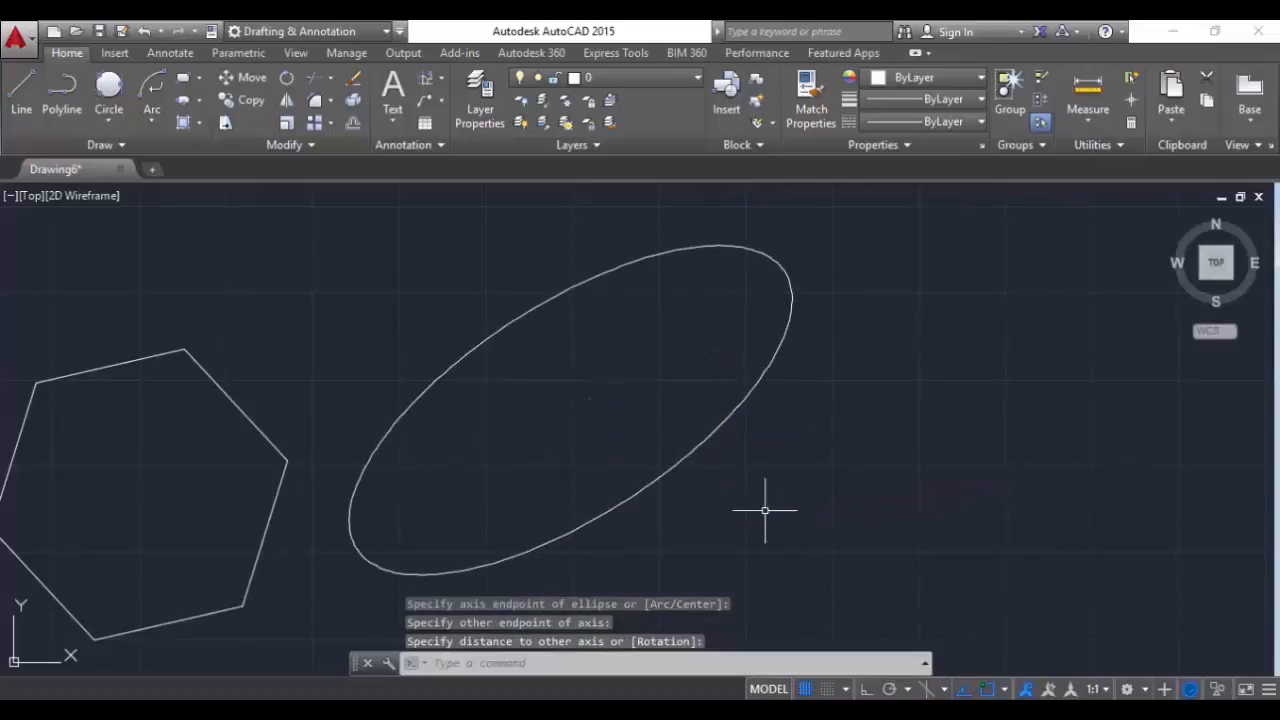
Draw an elliptical arc to the right of the ellipse with freely picked axis endpoints, other-axis distance, and start and end angles.
{"action": "middle_click_drag", "start_coordinate": [765, 510], "coordinate": [383, 477]}
{"action": "scroll", "coordinate": [470, 480], "scroll_direction": "down", "scroll_amount": 3}
{"action": "scroll", "coordinate": [315, 391], "scroll_direction": "up", "scroll_amount": 2}
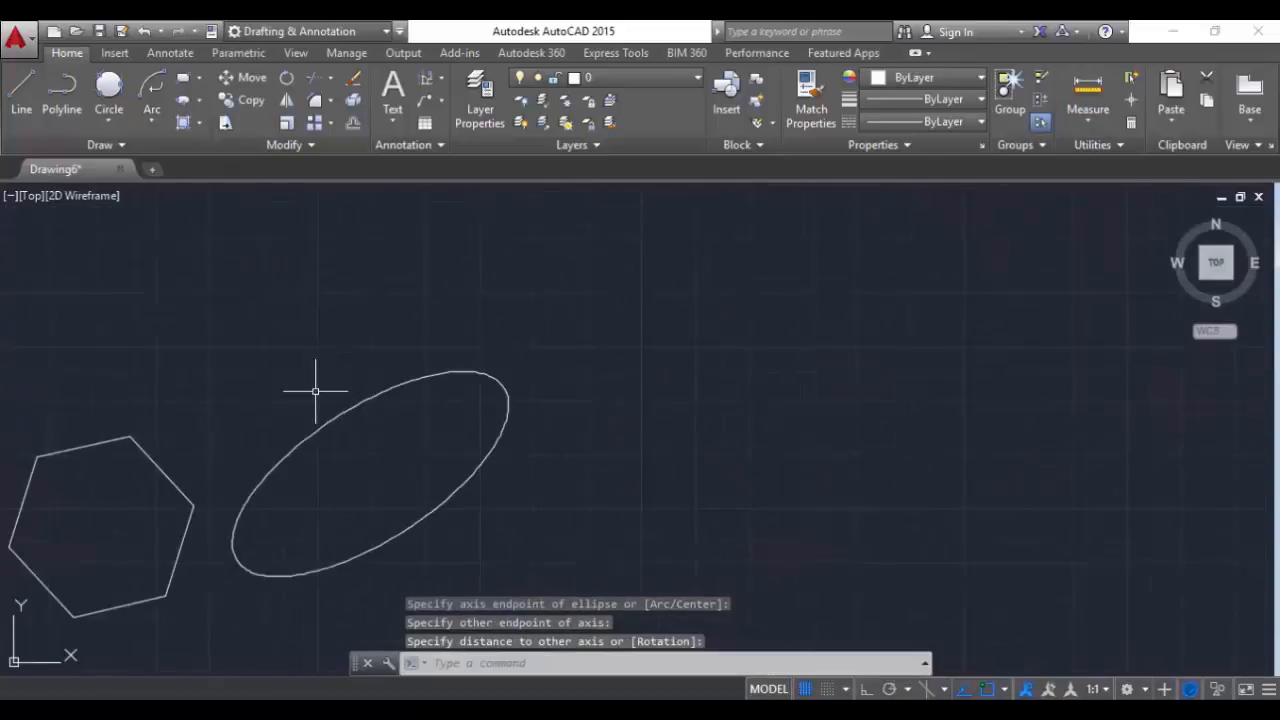
{"action": "middle_click_drag", "start_coordinate": [343, 374], "coordinate": [194, 209]}
{"action": "left_click", "coordinate": [199, 101]}
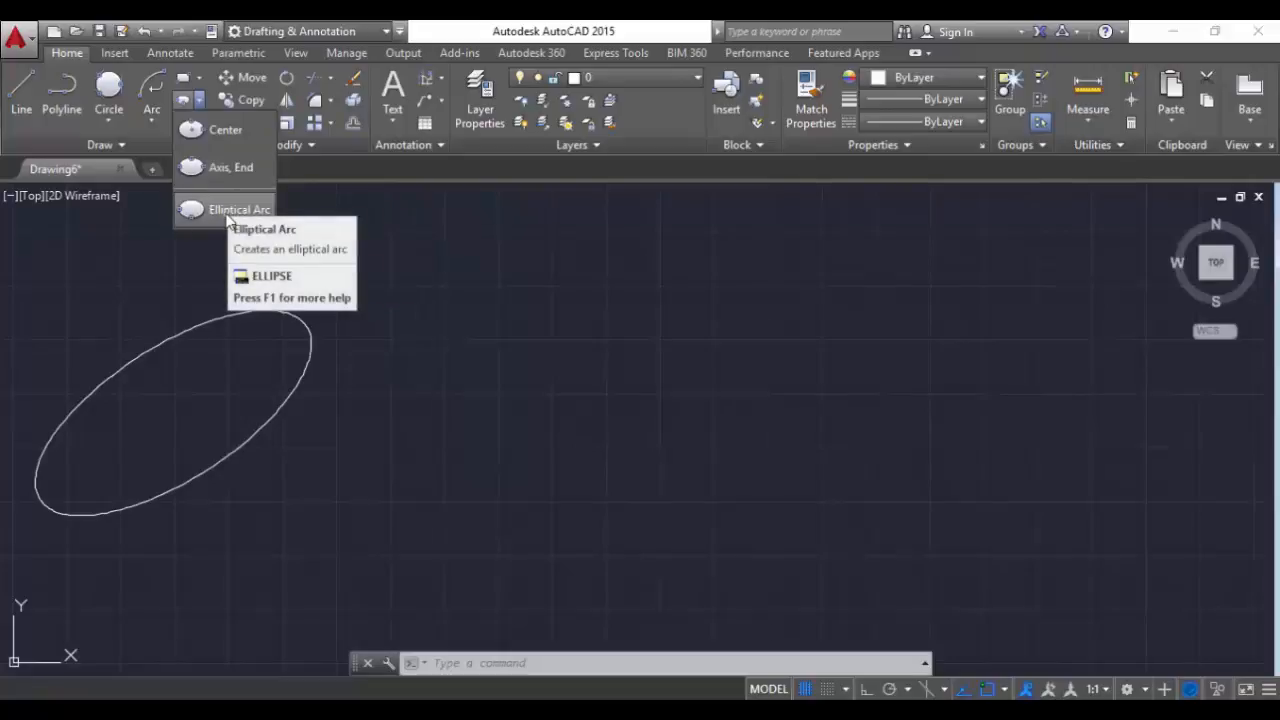
{"action": "left_click", "coordinate": [229, 212]}
{"action": "left_click", "coordinate": [490, 350]}
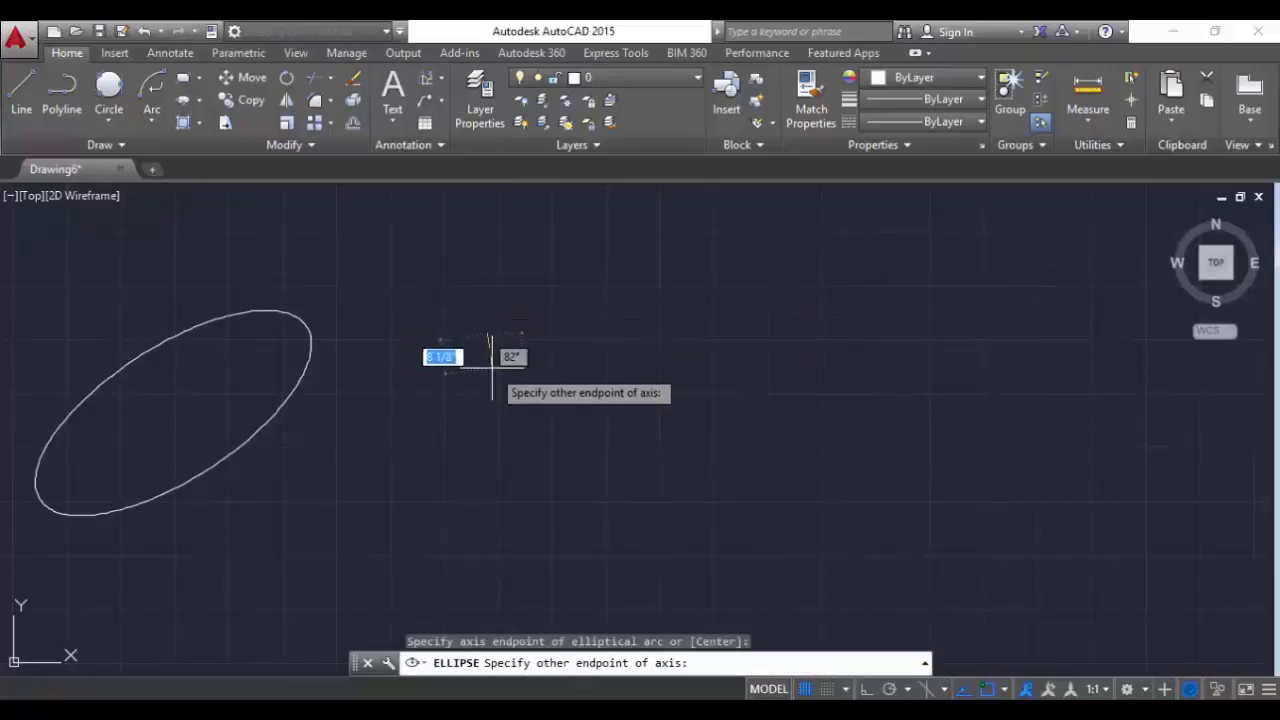
{"action": "left_click", "coordinate": [455, 446]}
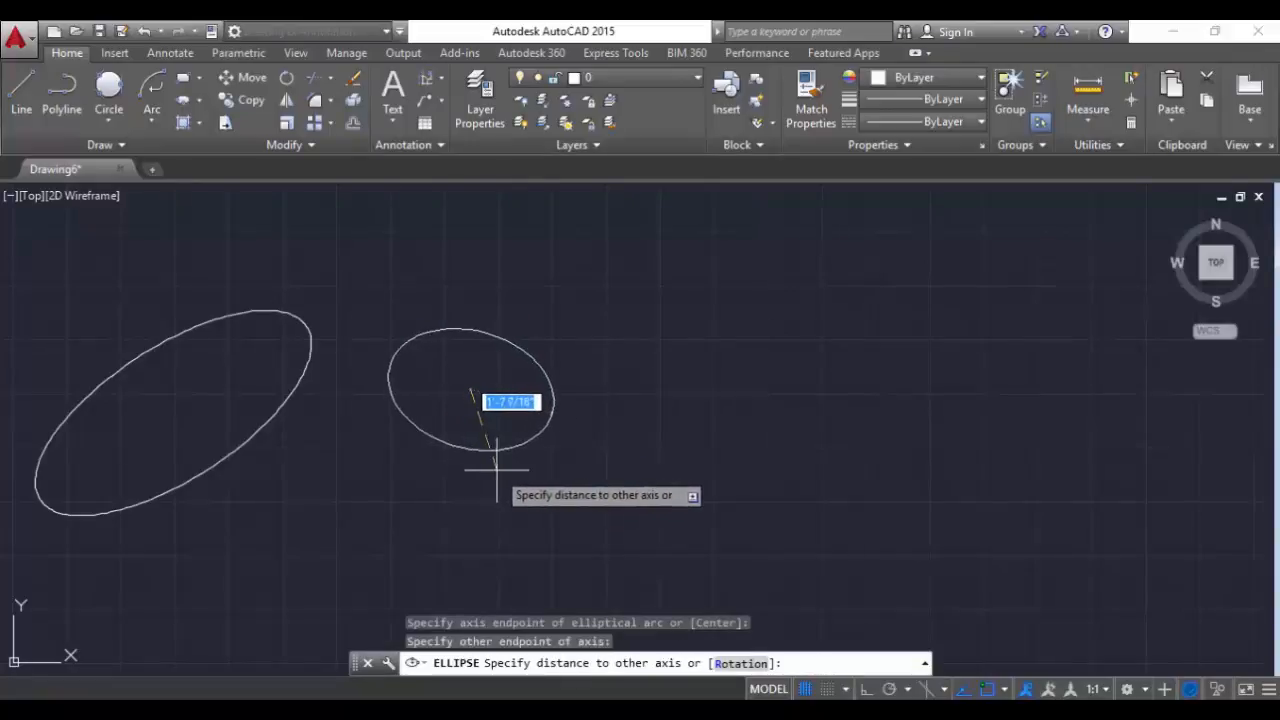
{"action": "left_click", "coordinate": [566, 472]}
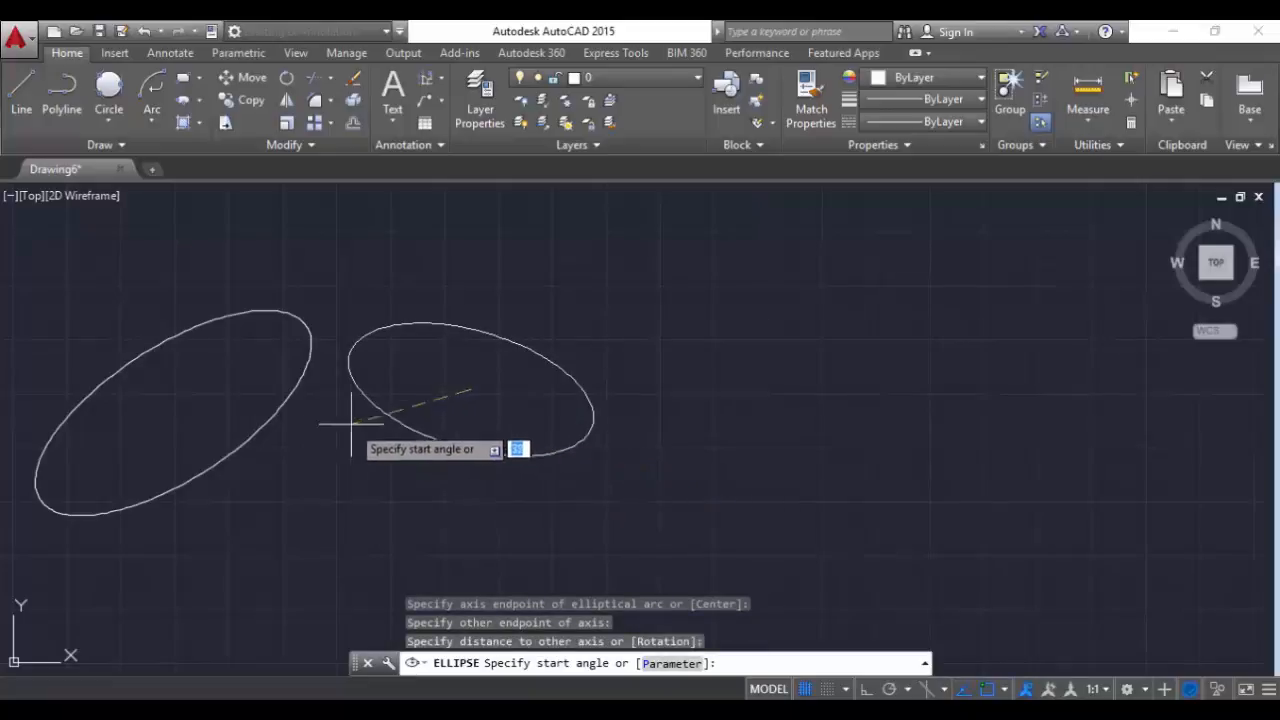
{"action": "left_click", "coordinate": [453, 449]}
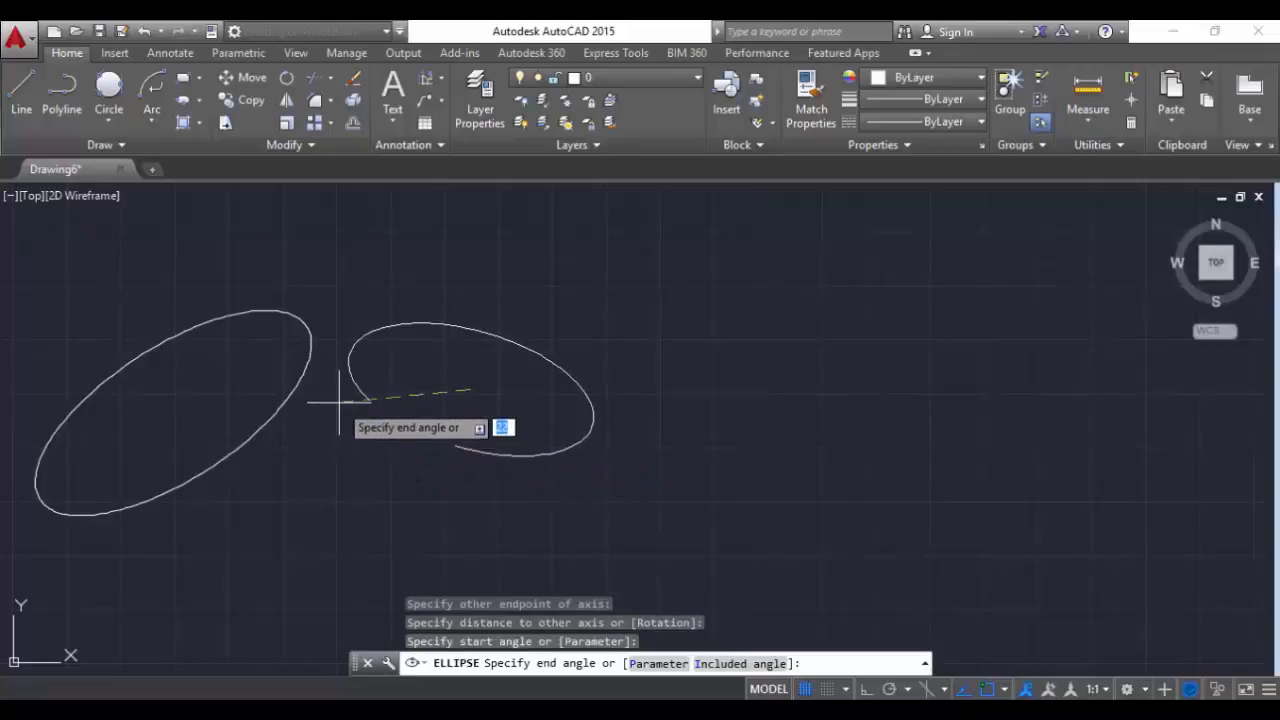
{"action": "left_click", "coordinate": [371, 368]}
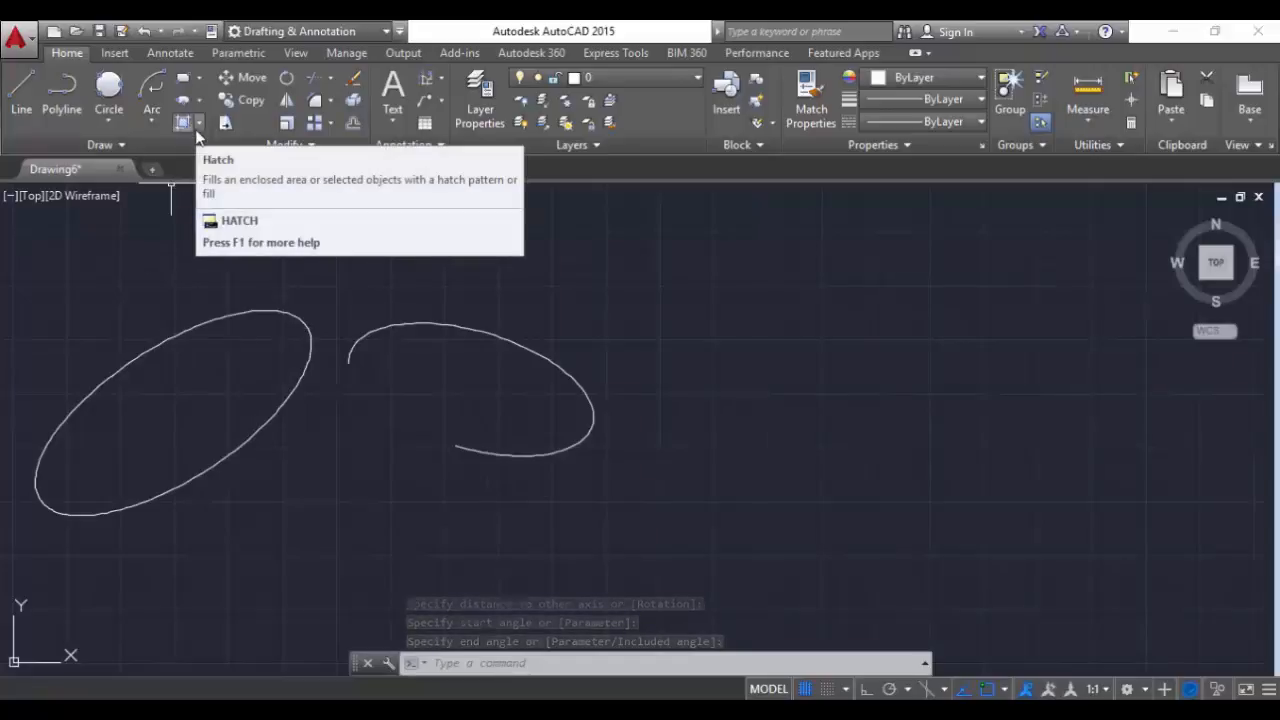
Hatch the inside of the rectangle with the ANSI31 pattern using the Hatch command.
{"action": "middle_click_drag", "start_coordinate": [231, 384], "coordinate": [522, 378]}
{"action": "middle_click_drag", "start_coordinate": [342, 453], "coordinate": [443, 382]}
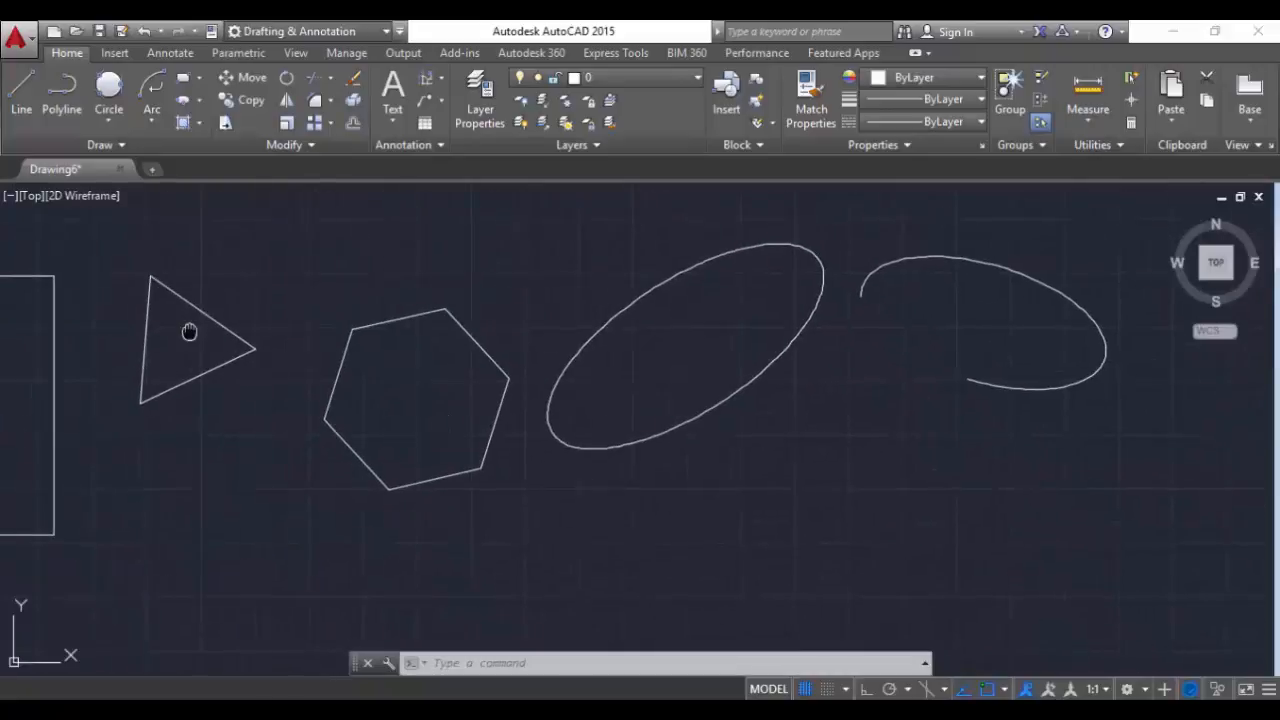
{"action": "middle_click_drag", "start_coordinate": [189, 331], "coordinate": [371, 377]}
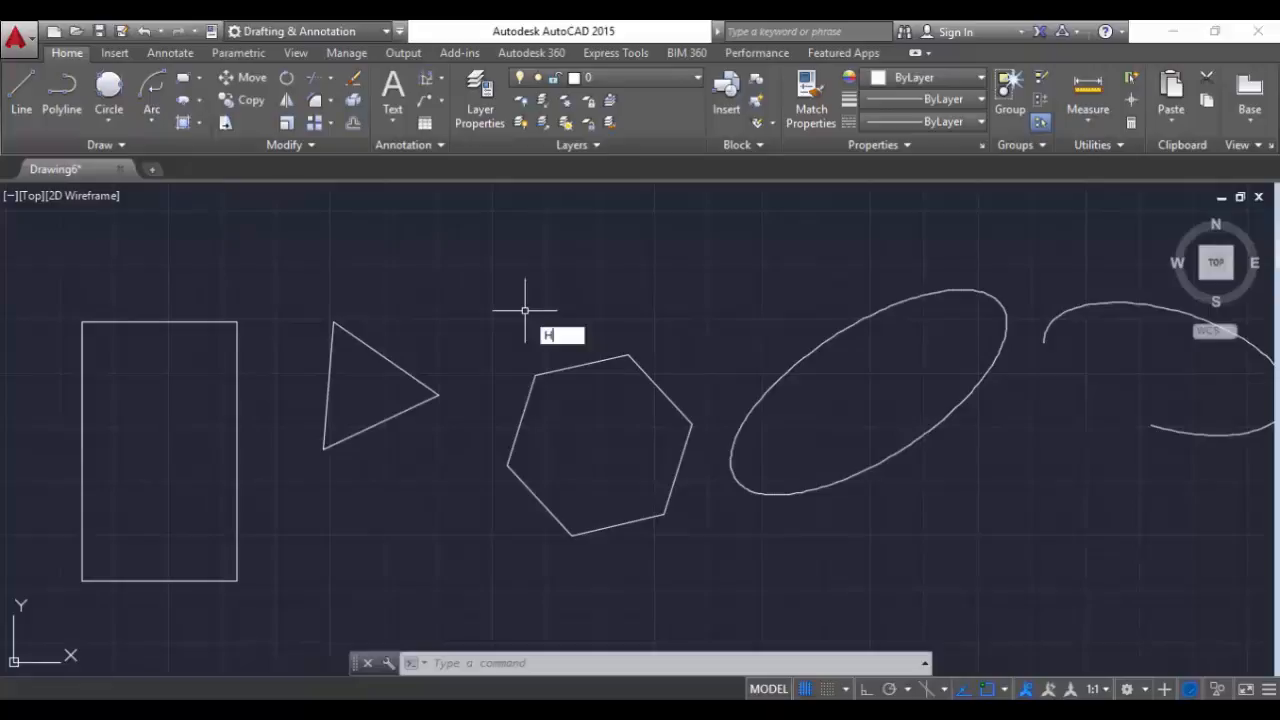
{"action": "key", "text": "Return"}
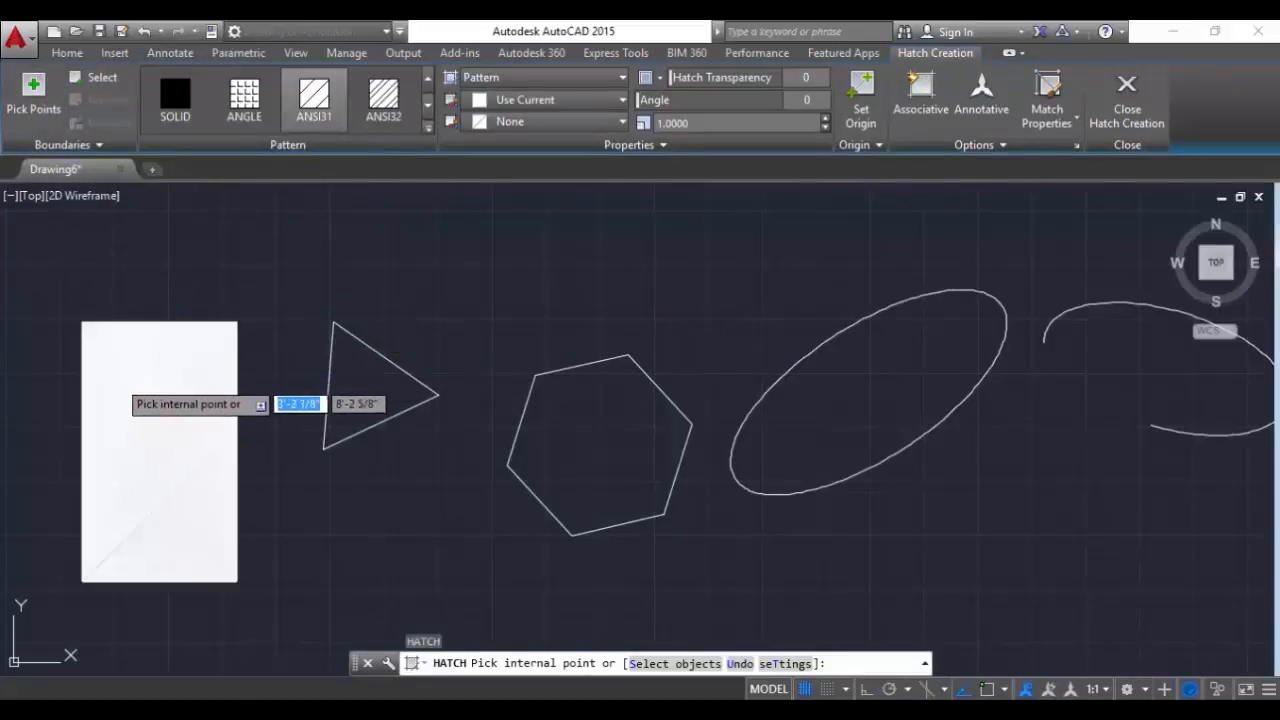
{"action": "left_click", "coordinate": [114, 380]}
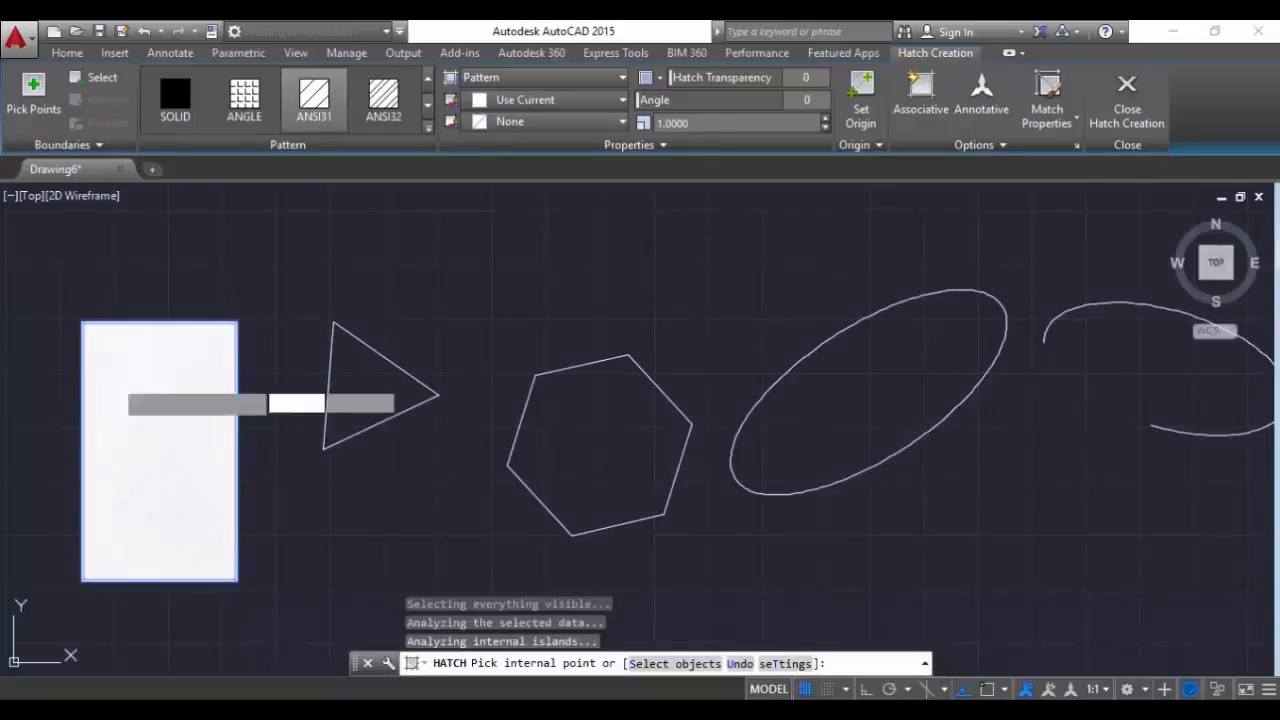
Set the scale of the rectangle's hatch to 8 so its lines are spaced farther apart.
{"action": "scroll", "coordinate": [240, 420], "scroll_direction": "up", "scroll_amount": 2}
{"action": "scroll", "coordinate": [240, 420], "scroll_direction": "up", "scroll_amount": 2}
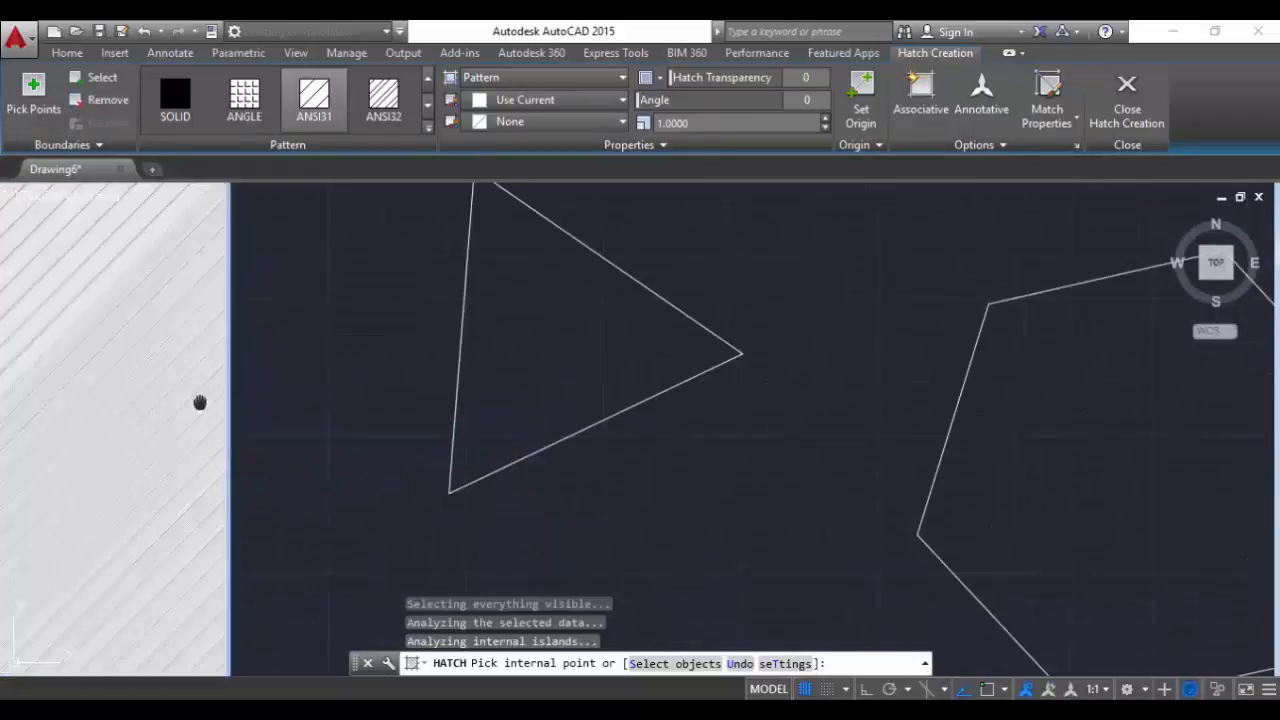
{"action": "mouse_move", "coordinate": [200, 400]}
{"action": "middle_mouse_down"}
{"action": "mouse_move", "coordinate": [694, 414]}
{"action": "mouse_move", "coordinate": [783, 383]}
{"action": "middle_mouse_up"}
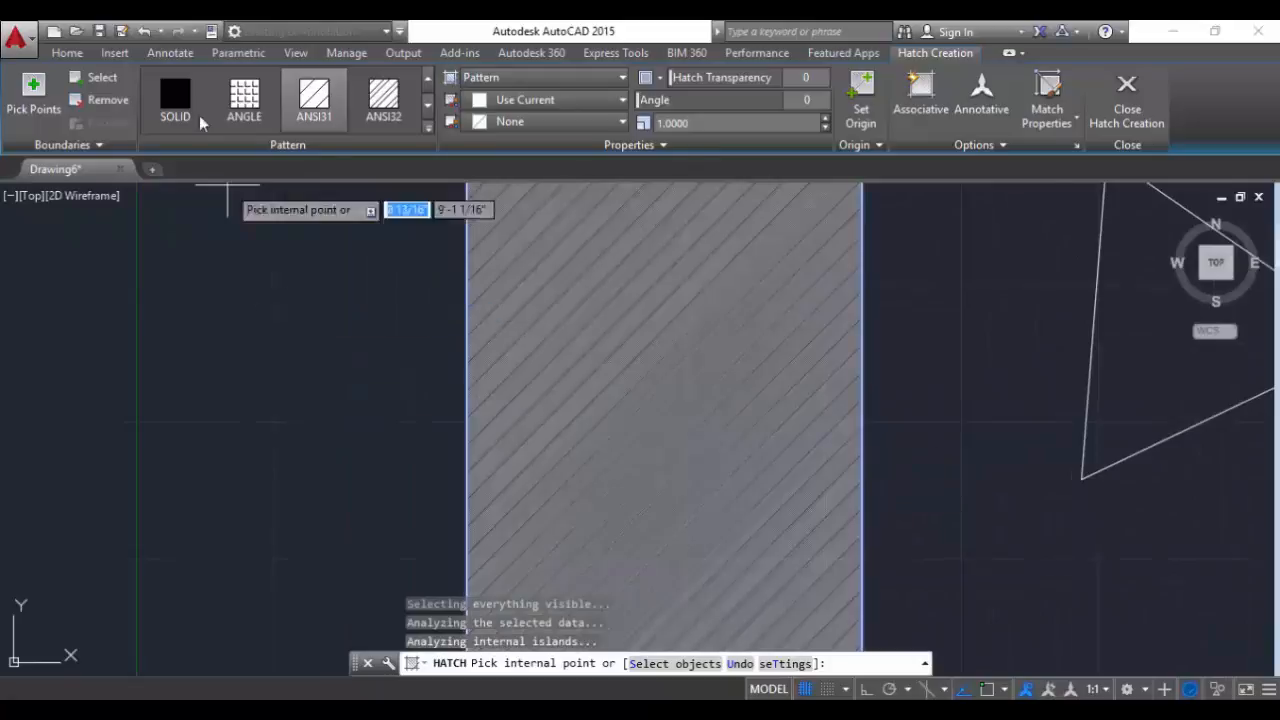
{"action": "left_click", "coordinate": [428, 130]}
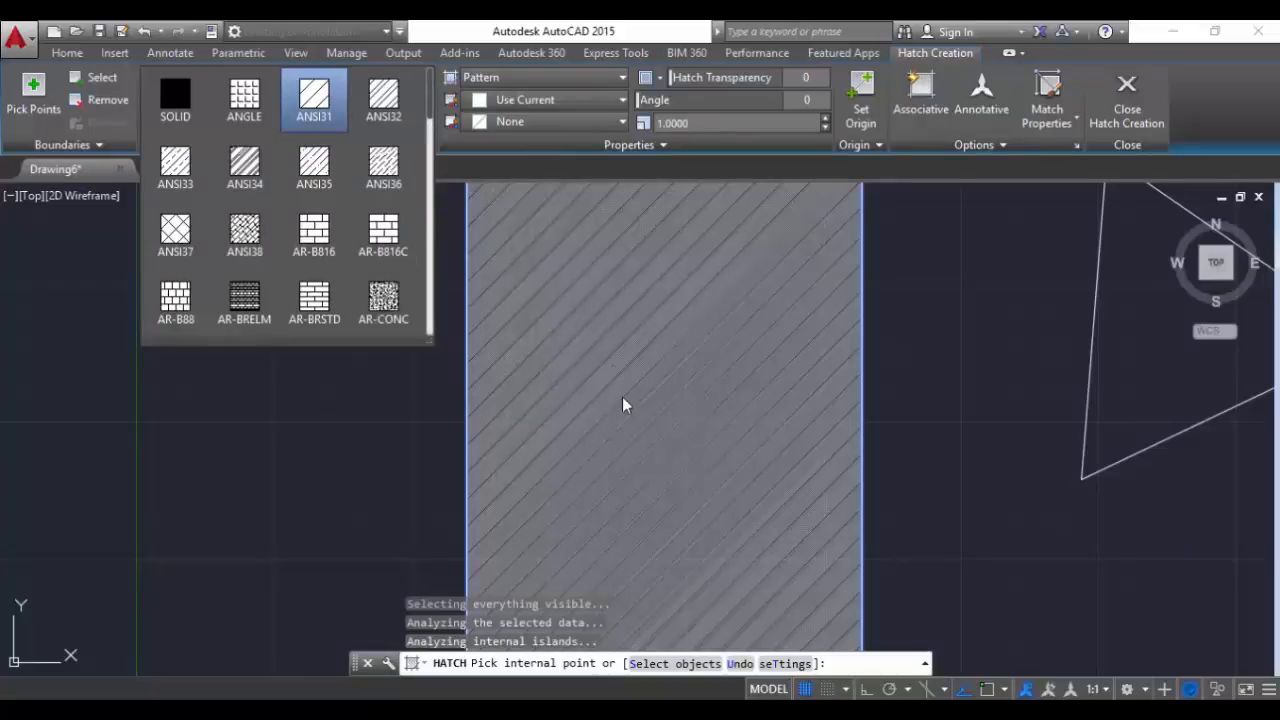
{"action": "scroll", "coordinate": [613, 368], "scroll_direction": "down", "scroll_amount": 4}
{"action": "scroll", "coordinate": [608, 371], "scroll_direction": "up", "scroll_amount": 4}
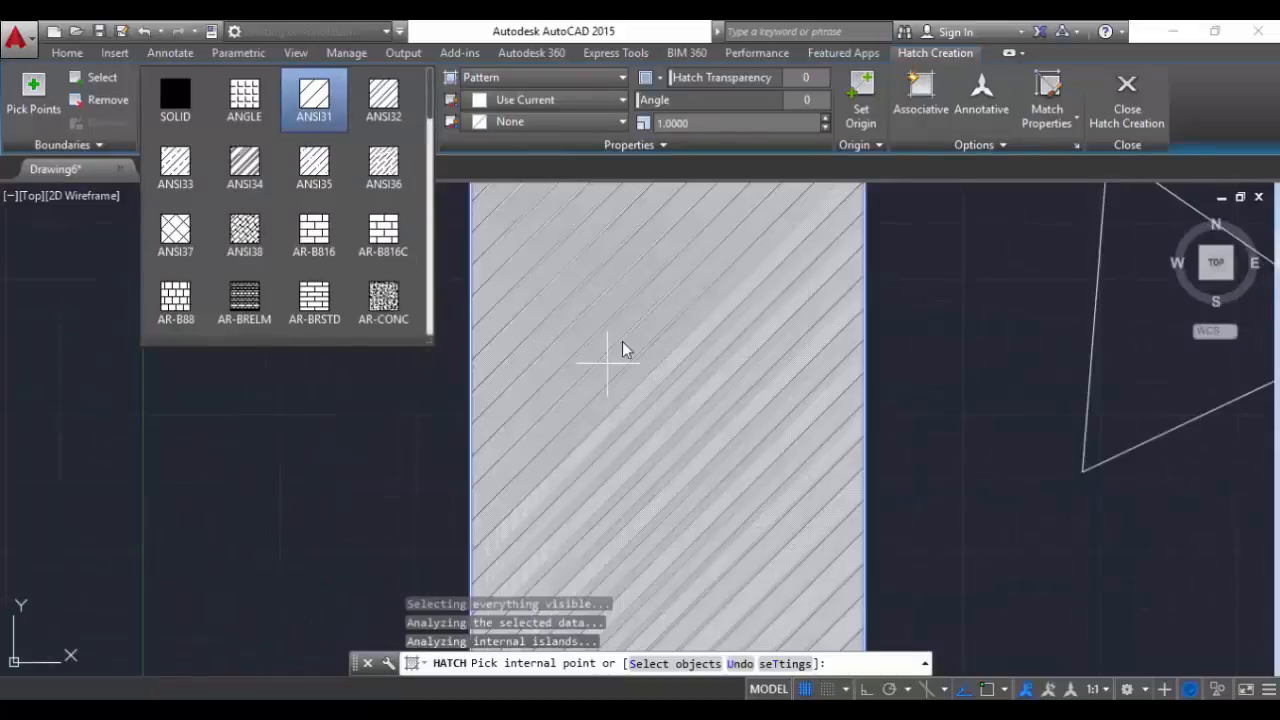
{"action": "left_click", "coordinate": [692, 127]}
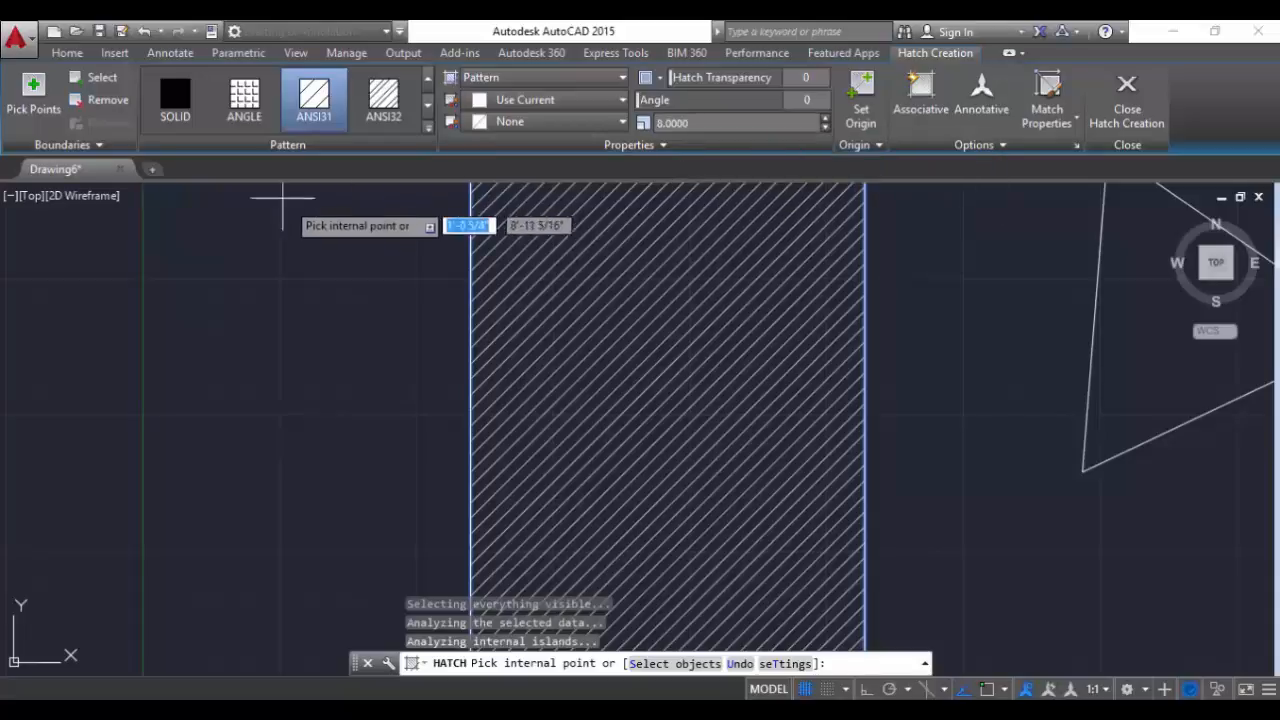
Change the rectangle's hatch pattern to AR-B816C.
{"action": "left_click", "coordinate": [427, 130]}
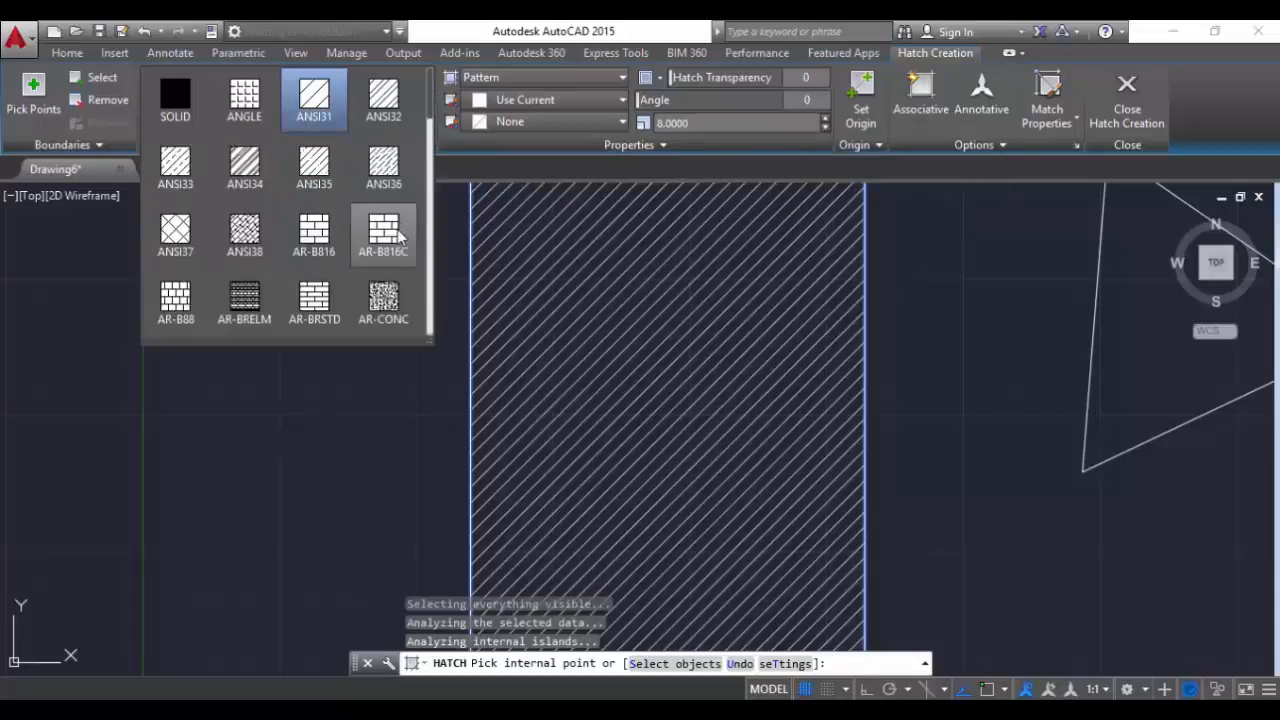
{"action": "left_click", "coordinate": [395, 236]}
{"action": "scroll", "coordinate": [563, 420], "scroll_direction": "down", "scroll_amount": 5}
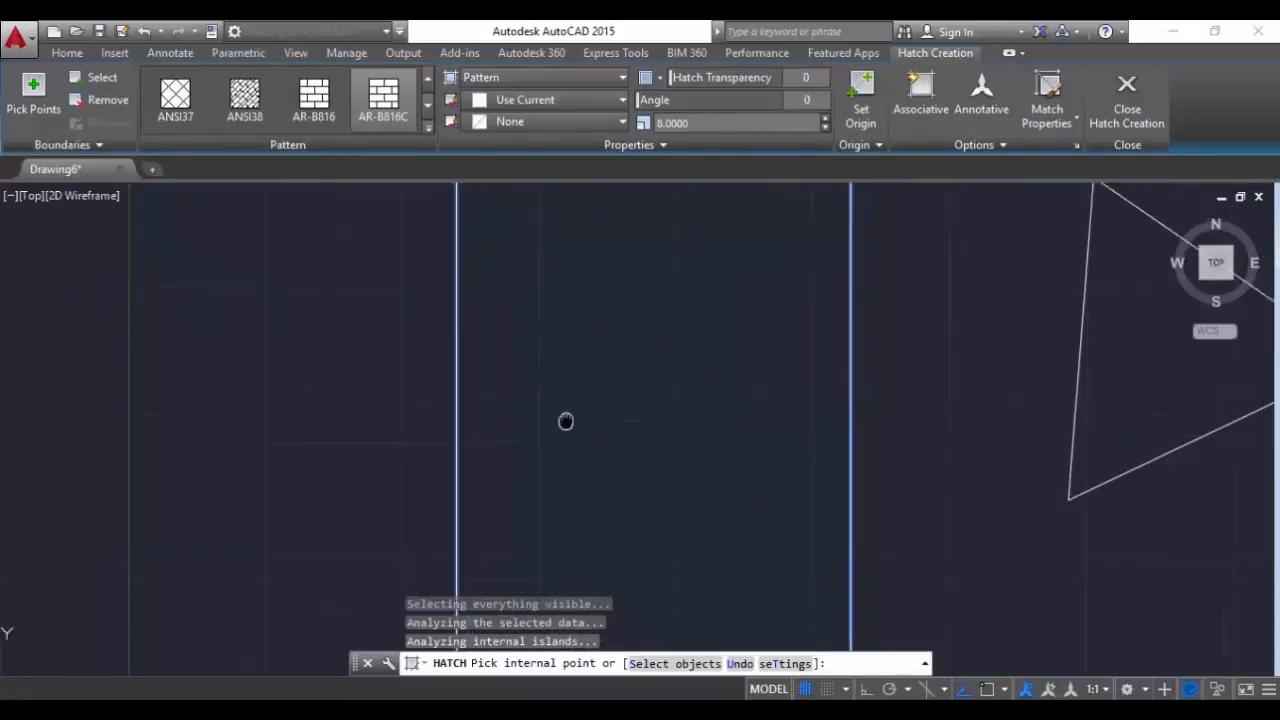
Set the scale of the rectangle's brick hatch to 0.3, its transparency to 18 and its angle to 37.
{"action": "middle_click_drag", "start_coordinate": [557, 464], "coordinate": [545, 300]}
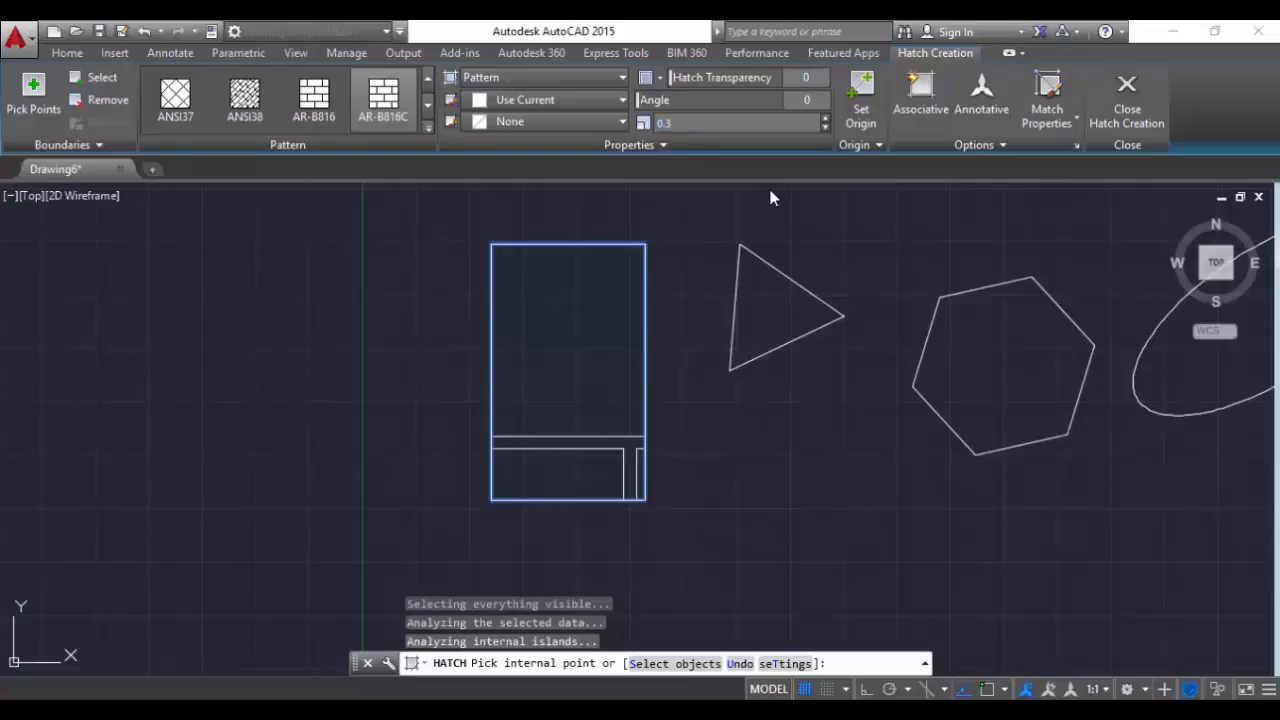
{"action": "key", "text": "Return"}
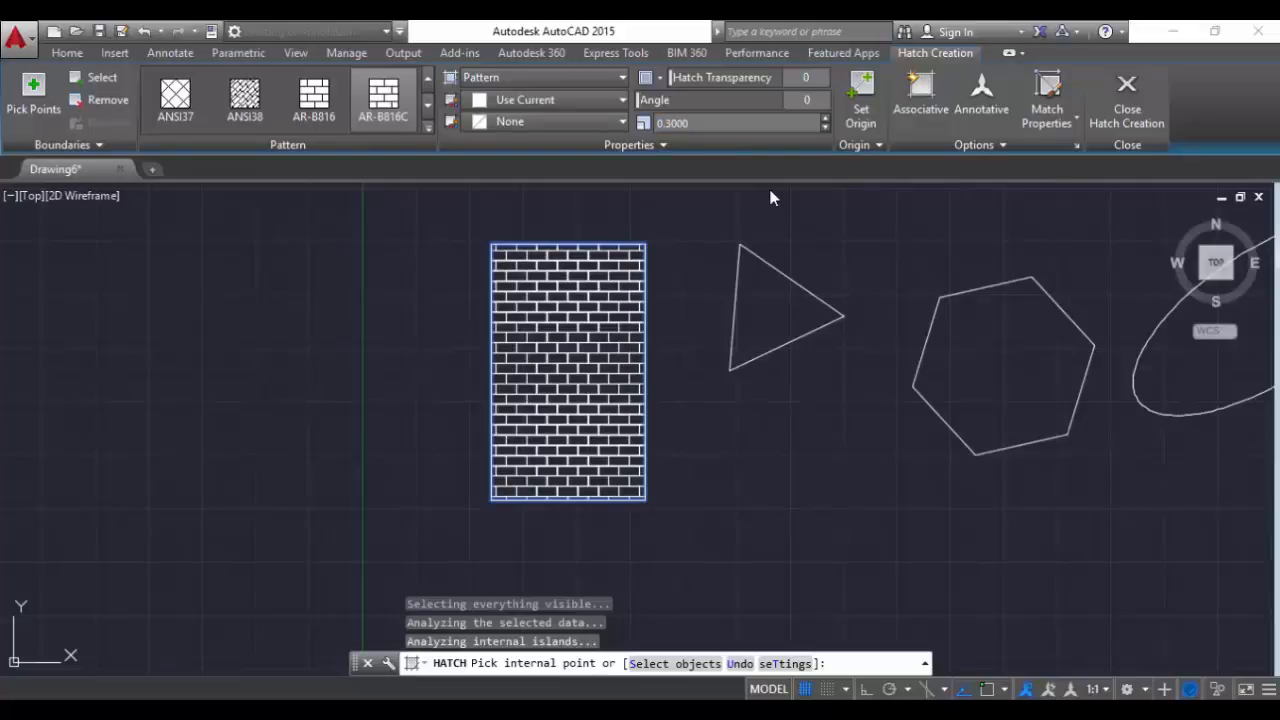
{"action": "scroll", "coordinate": [729, 223], "scroll_direction": "up", "scroll_amount": 2}
{"action": "scroll", "coordinate": [623, 274], "scroll_direction": "up", "scroll_amount": 1}
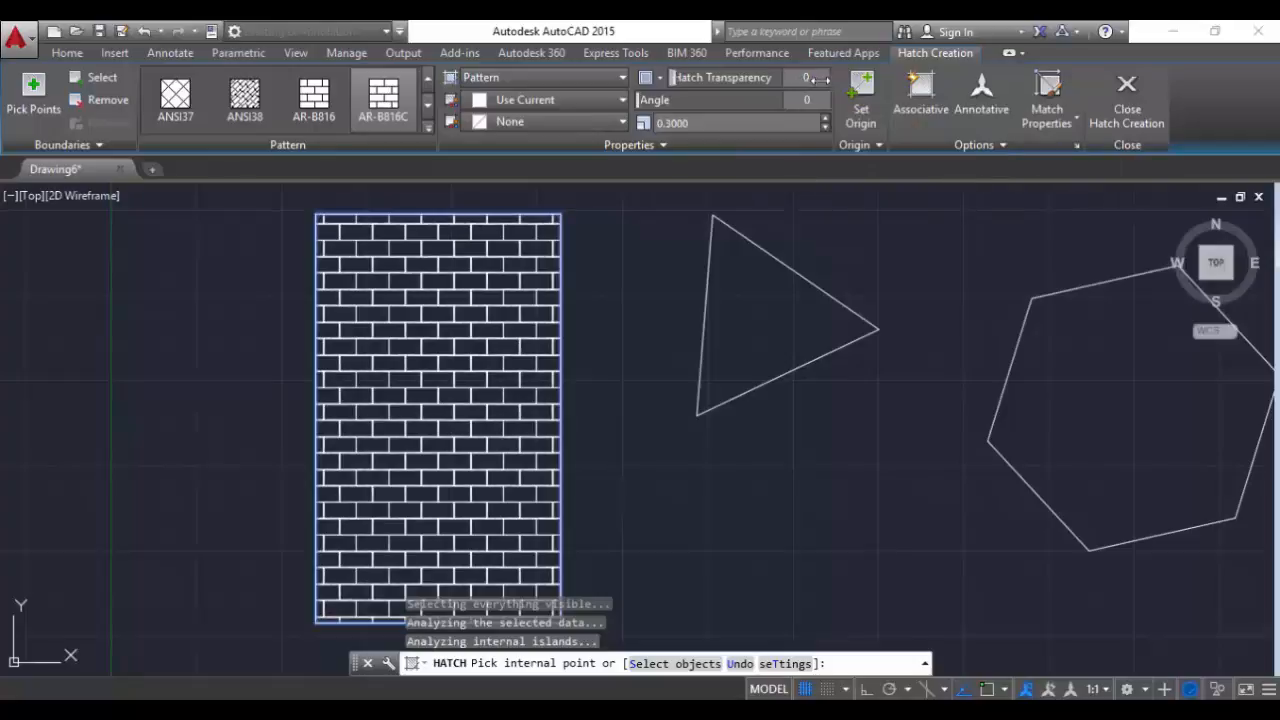
{"action": "mouse_move", "coordinate": [815, 77]}
{"action": "left_mouse_down"}
{"action": "mouse_move", "coordinate": [938, 85]}
{"action": "mouse_move", "coordinate": [835, 93]}
{"action": "mouse_move", "coordinate": [838, 107]}
{"action": "left_mouse_up"}
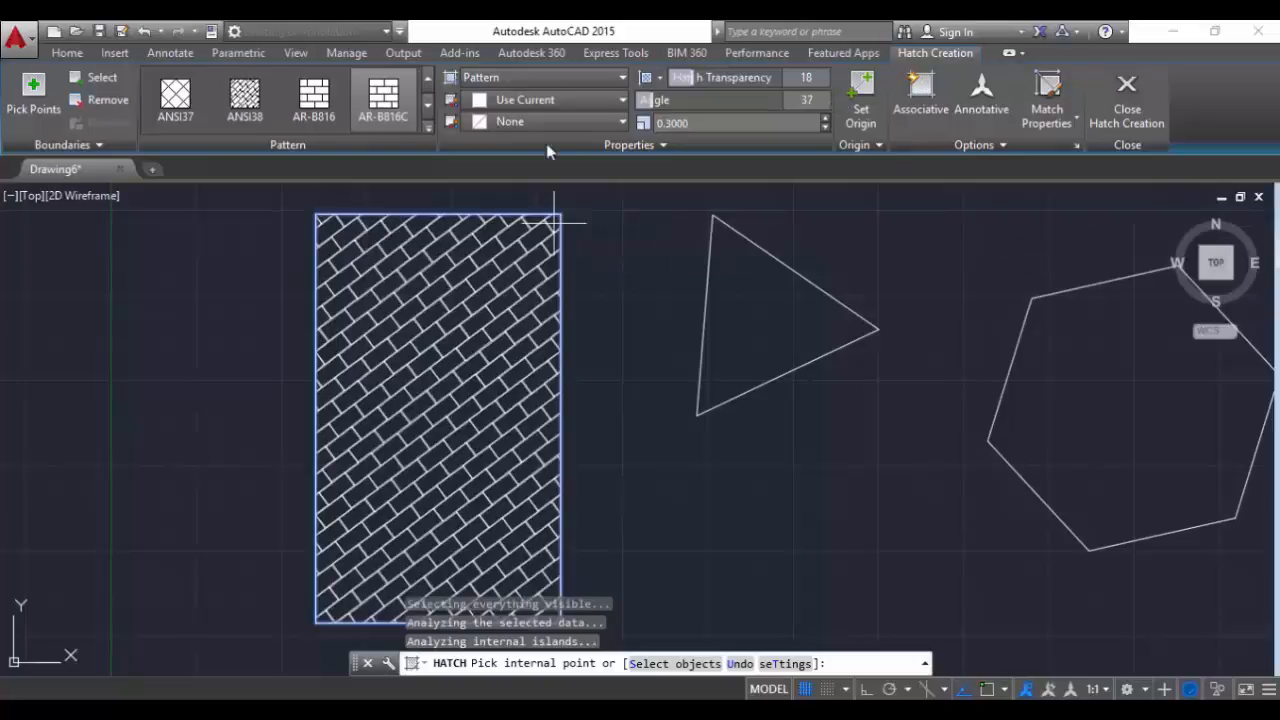
Try a Solid and a Gradient fill in colours 254,204,102 and 169,83,160 on the rectangle, and return to the Pattern type.
{"action": "left_click", "coordinate": [513, 80]}
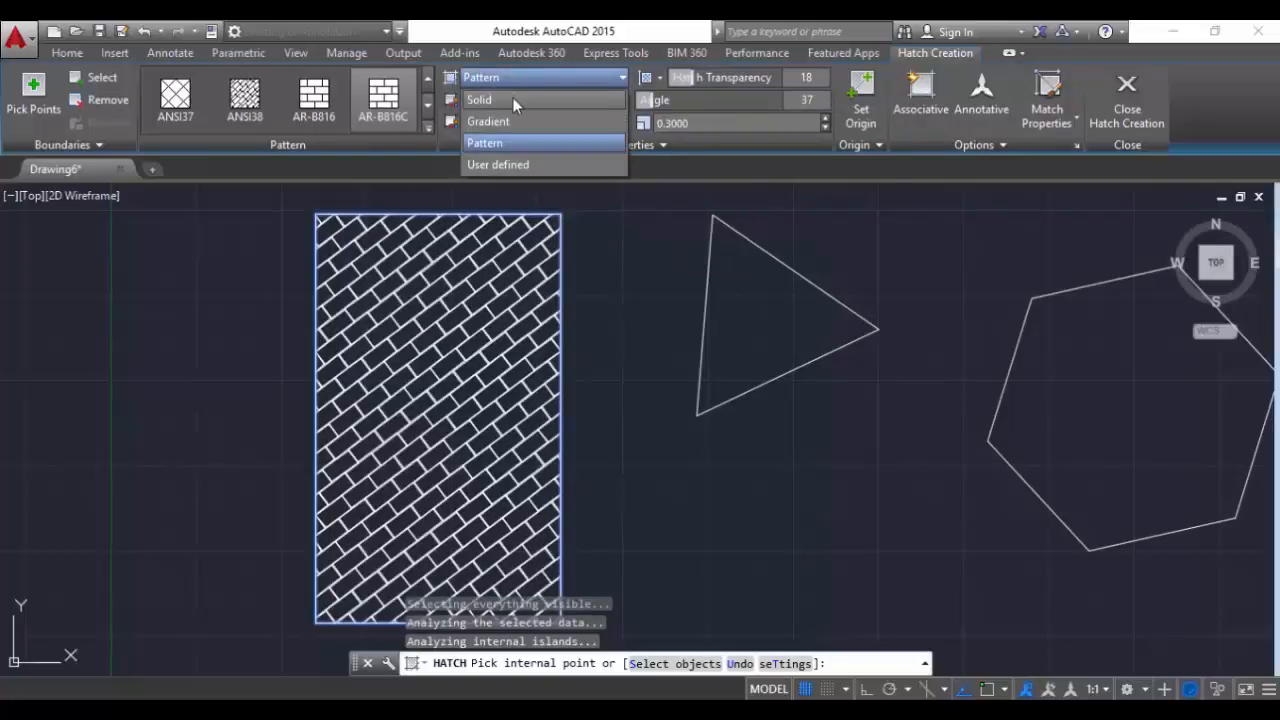
{"action": "left_click", "coordinate": [512, 99]}
{"action": "left_click", "coordinate": [508, 78]}
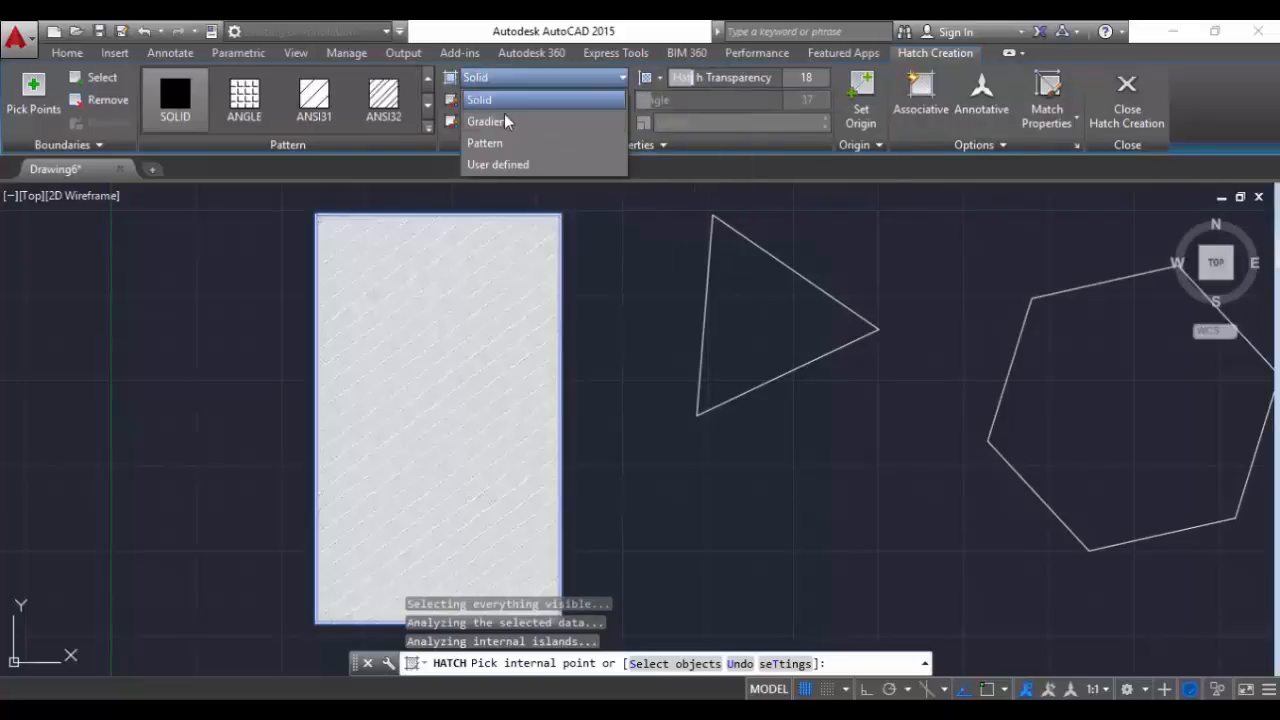
{"action": "left_click", "coordinate": [504, 119]}
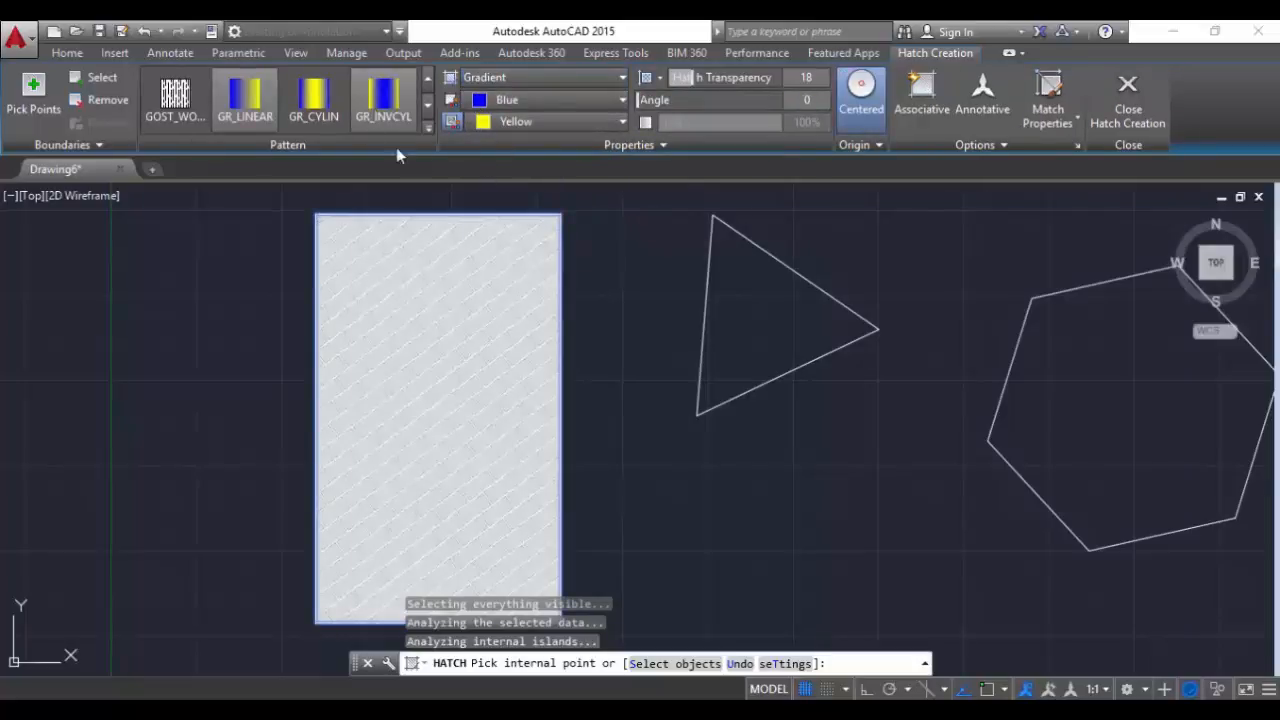
{"action": "left_click", "coordinate": [485, 100]}
{"action": "left_click", "coordinate": [510, 188]}
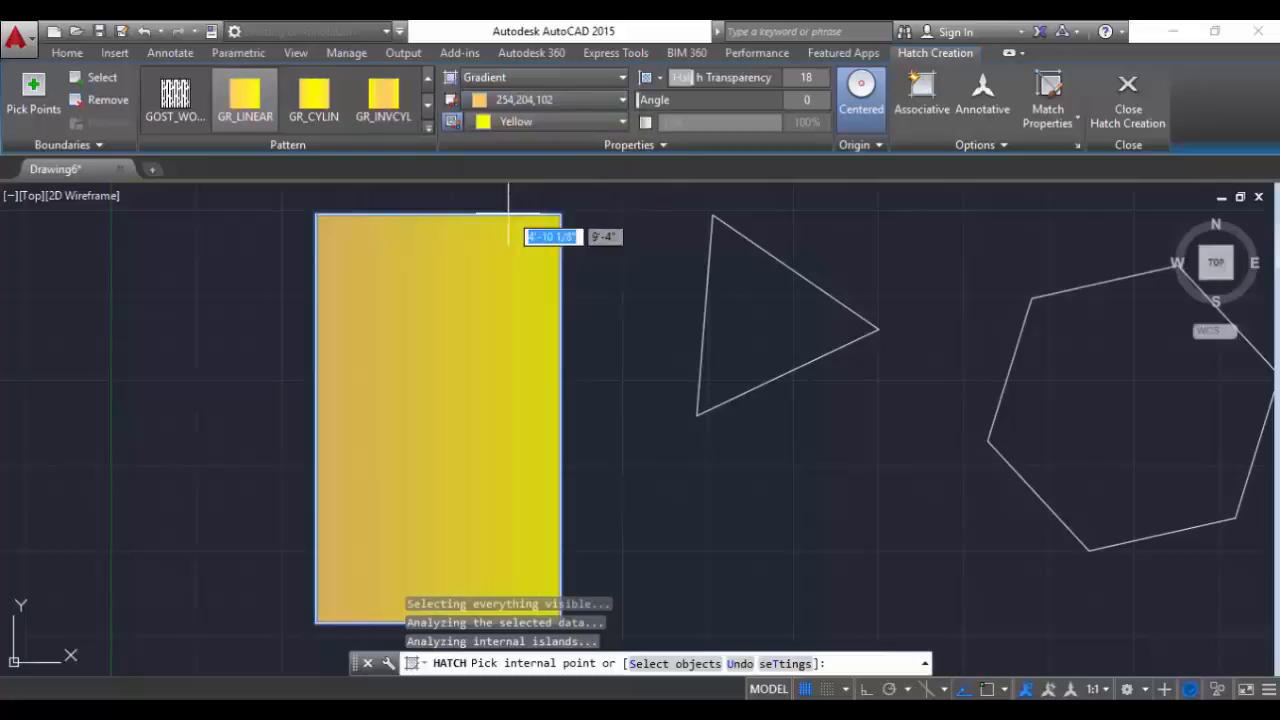
{"action": "left_click", "coordinate": [485, 121]}
{"action": "left_click", "coordinate": [551, 196]}
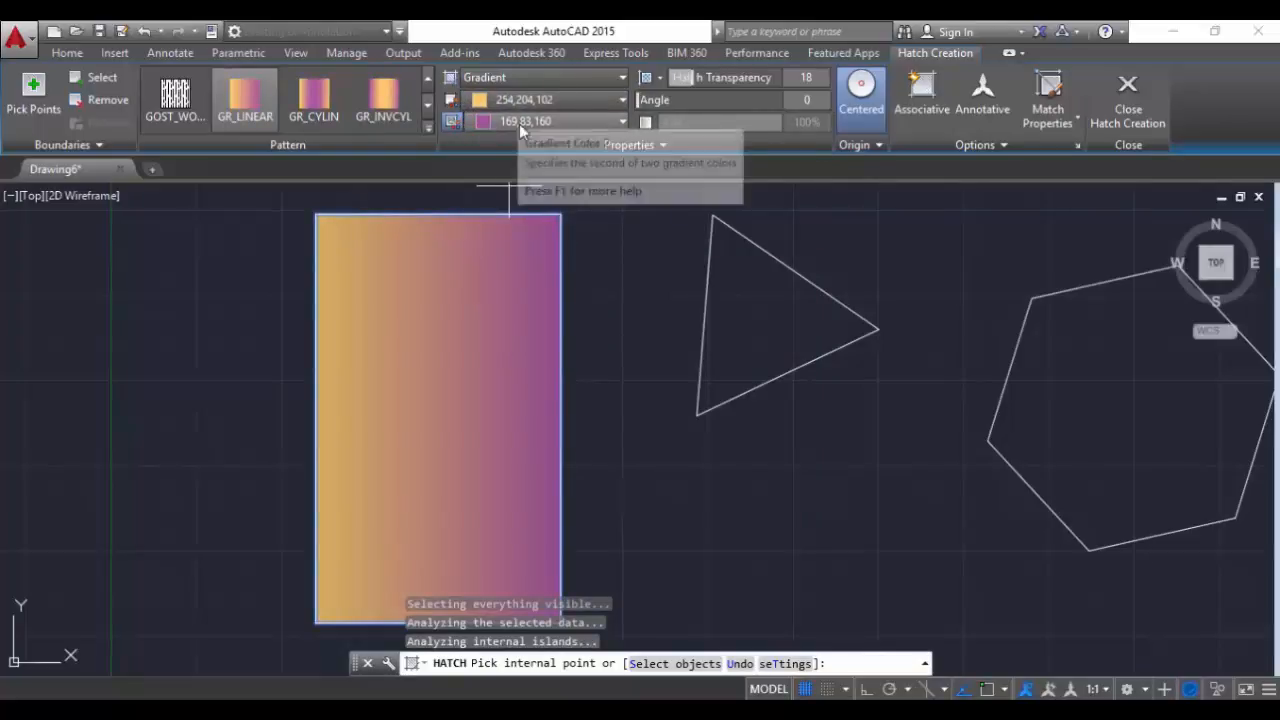
{"action": "left_click", "coordinate": [504, 79]}
{"action": "left_click", "coordinate": [498, 142]}
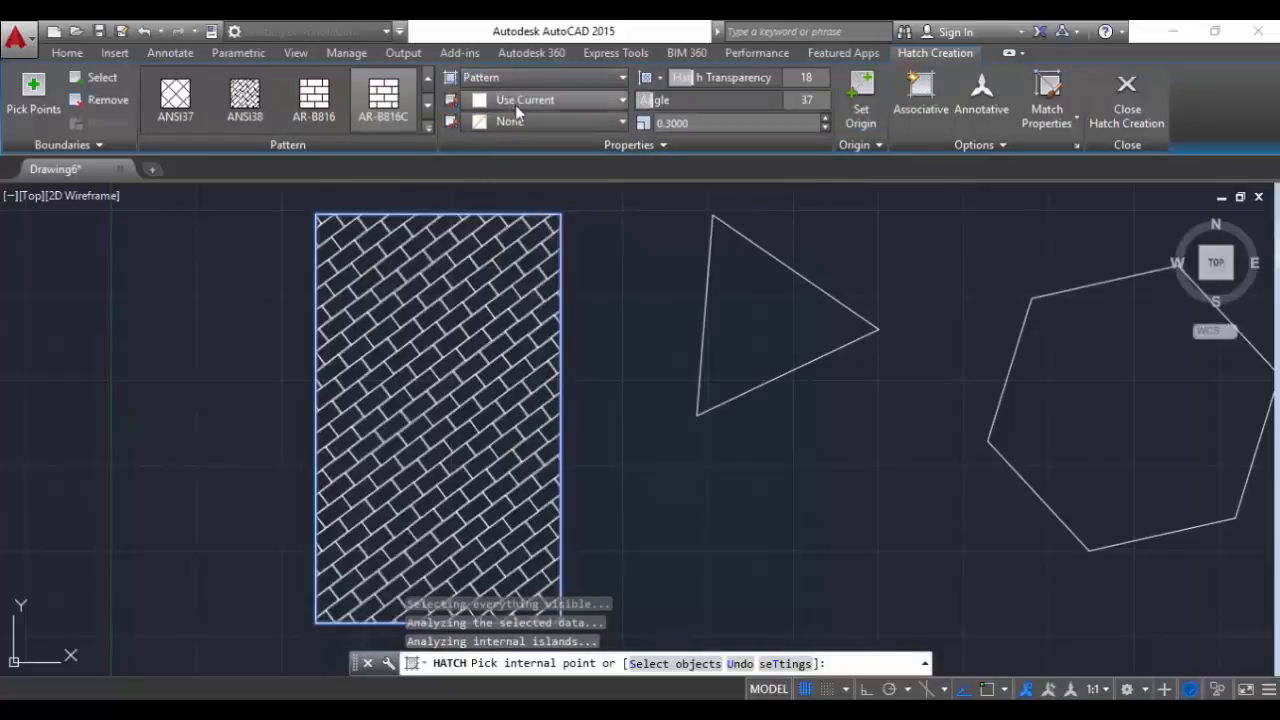
Set the rectangle's hatch colour to red 205,32,39 and its background colour to grey 99,100,102.
{"action": "left_click", "coordinate": [515, 100]}
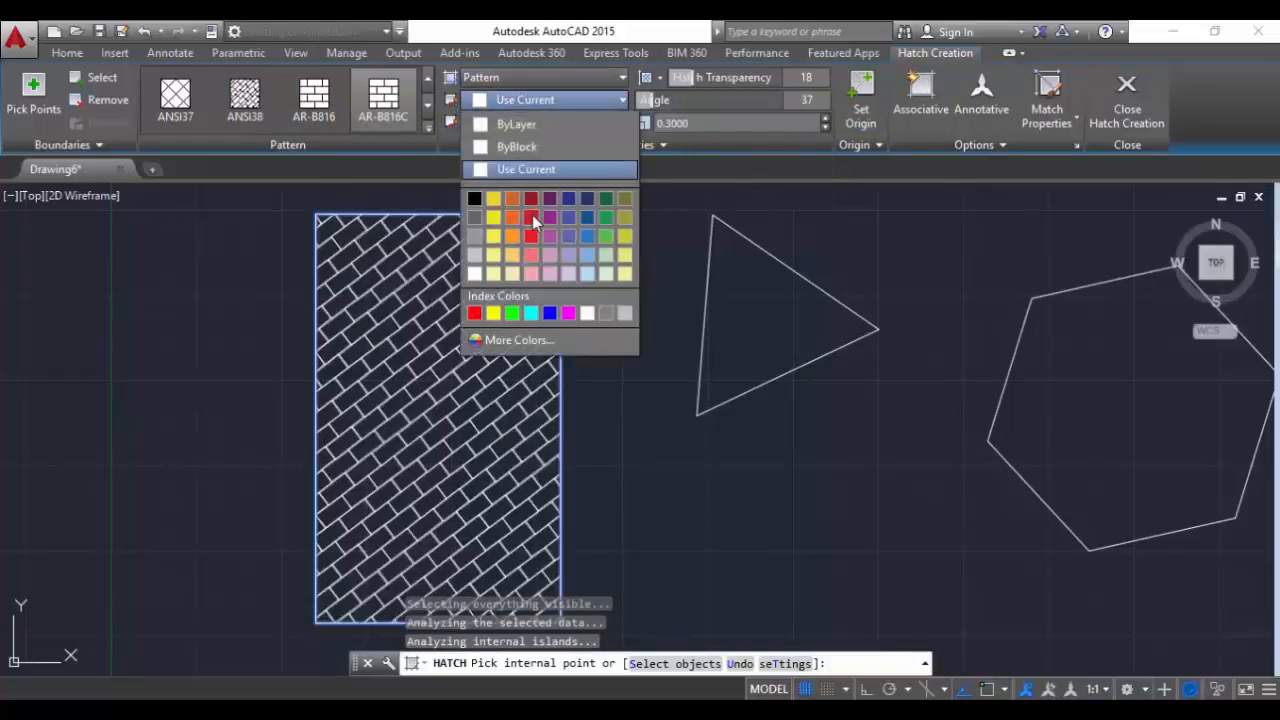
{"action": "left_click", "coordinate": [532, 216]}
{"action": "left_click", "coordinate": [480, 122]}
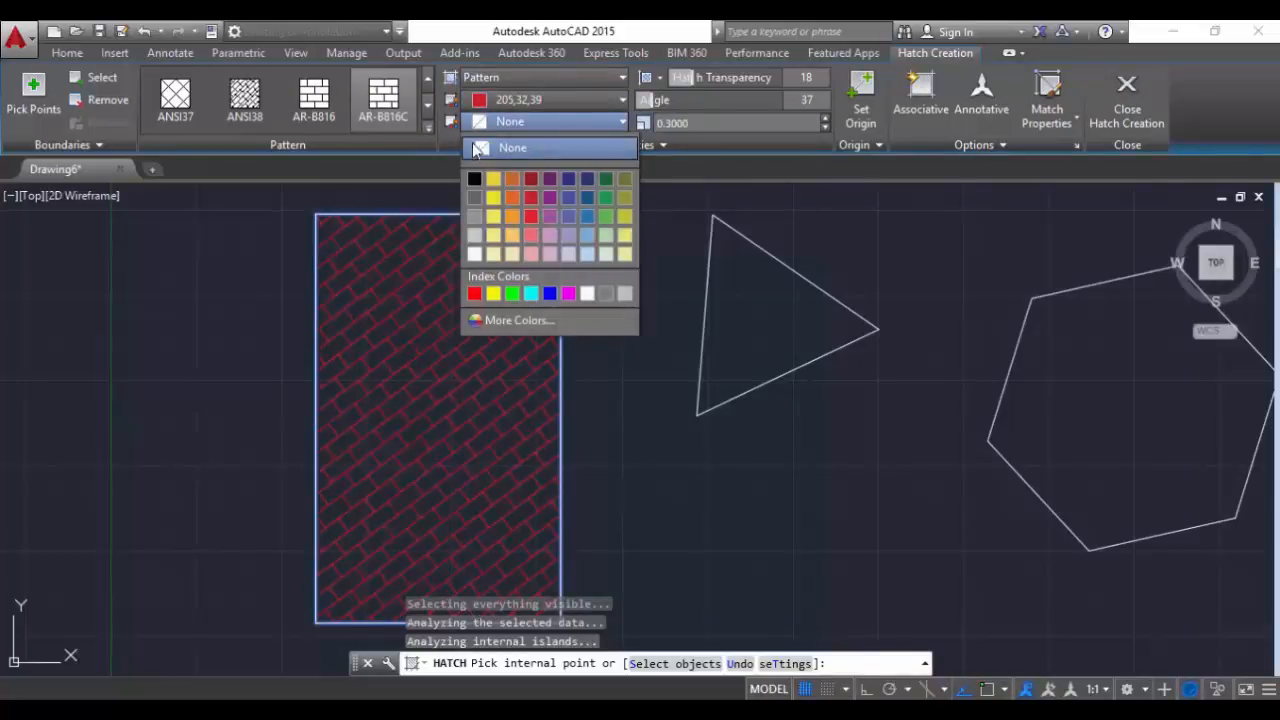
{"action": "left_click", "coordinate": [474, 199]}
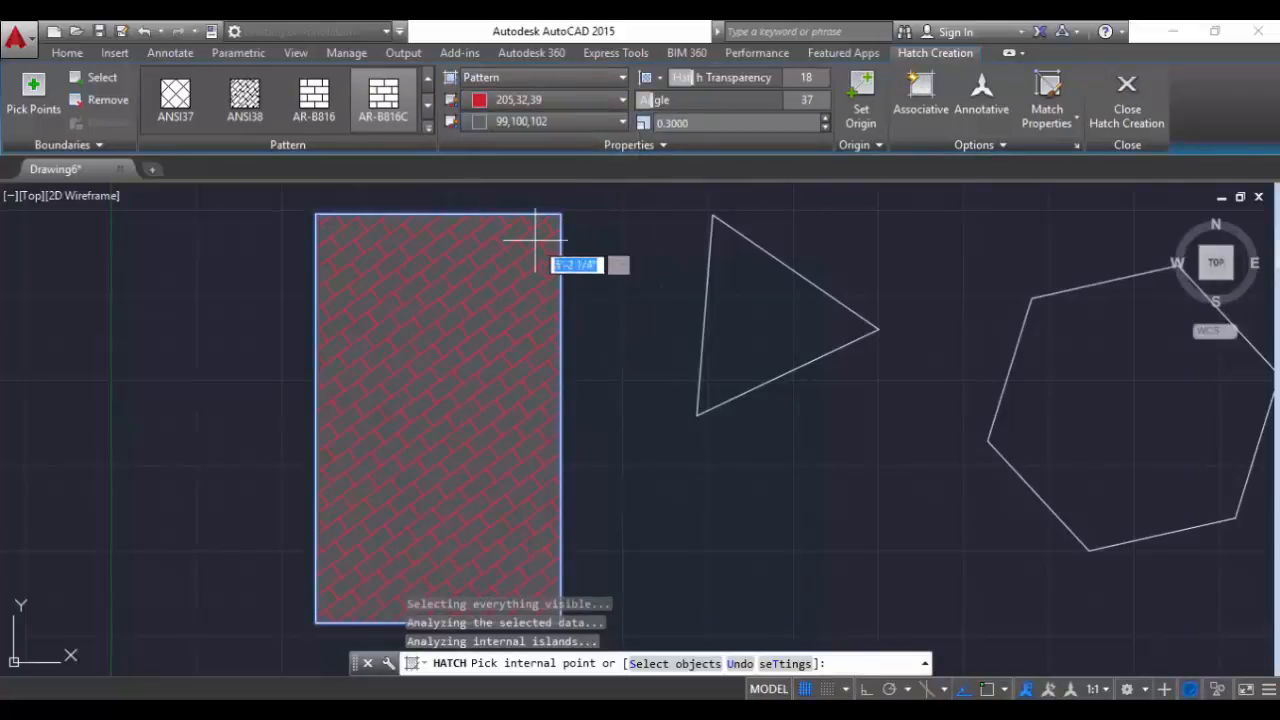
Set the hatch transparency to 59, try blue 16,86,137 as the hatch colour, and settle on yellow 248,215,49.
{"action": "mouse_move", "coordinate": [735, 90]}
{"action": "left_mouse_down"}
{"action": "mouse_move", "coordinate": [787, 90]}
{"action": "mouse_move", "coordinate": [744, 90]}
{"action": "left_mouse_up"}
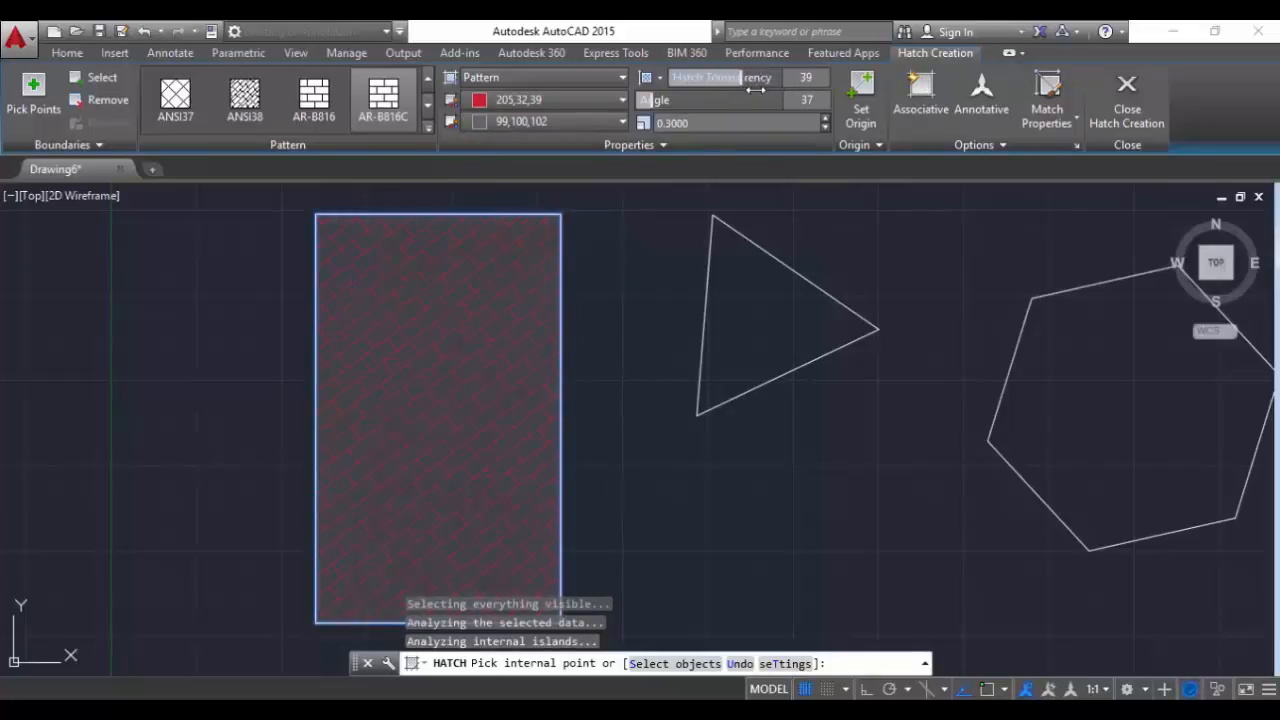
{"action": "left_click", "coordinate": [500, 100]}
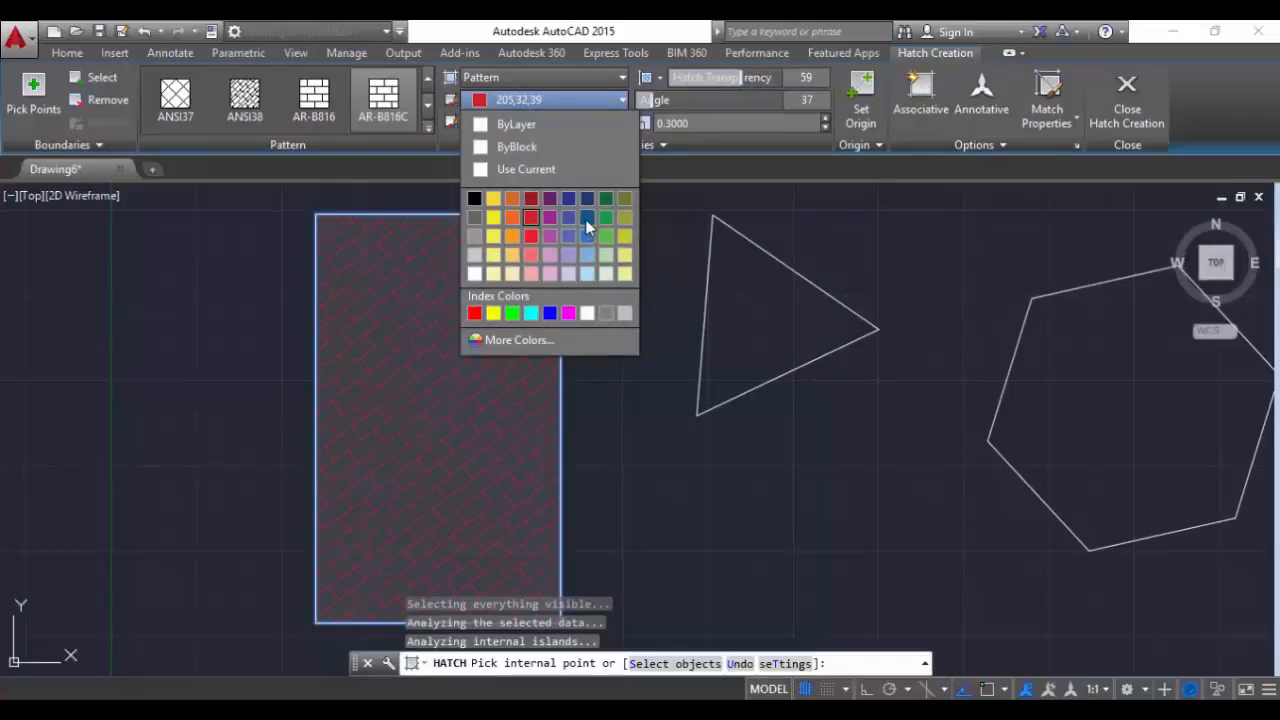
{"action": "left_click", "coordinate": [587, 218]}
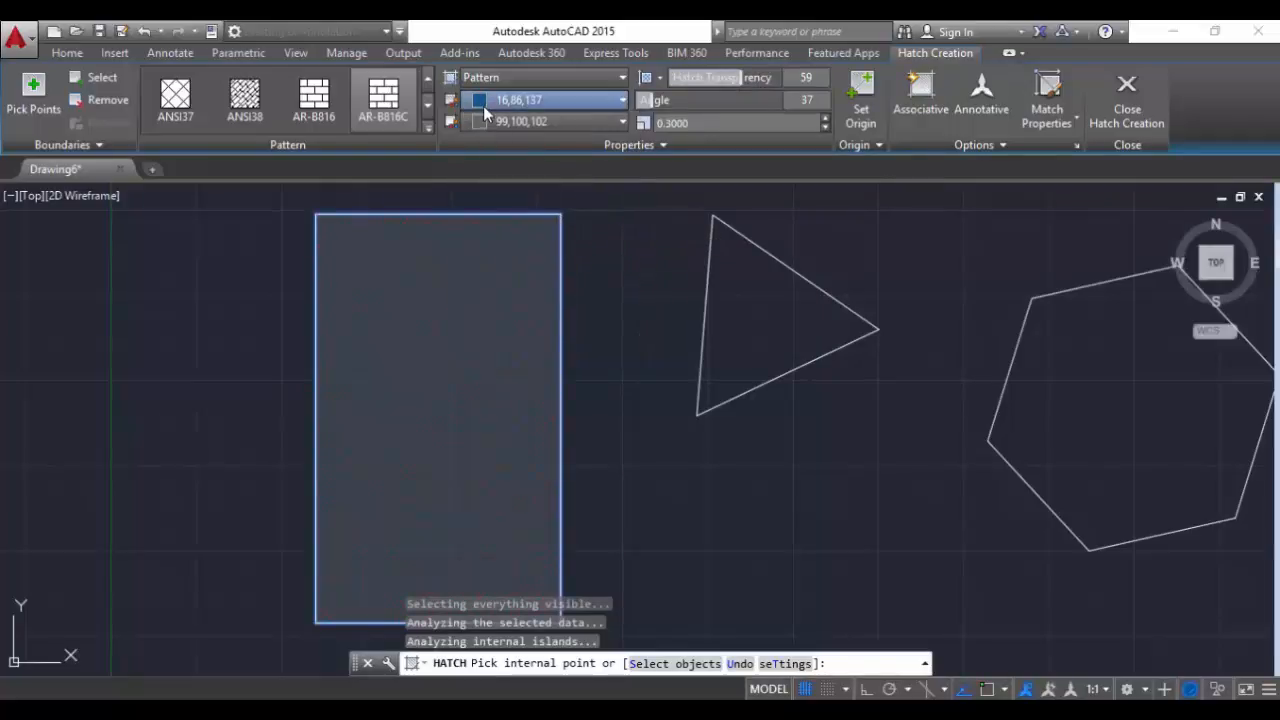
{"action": "left_click", "coordinate": [485, 106]}
{"action": "left_click", "coordinate": [587, 217]}
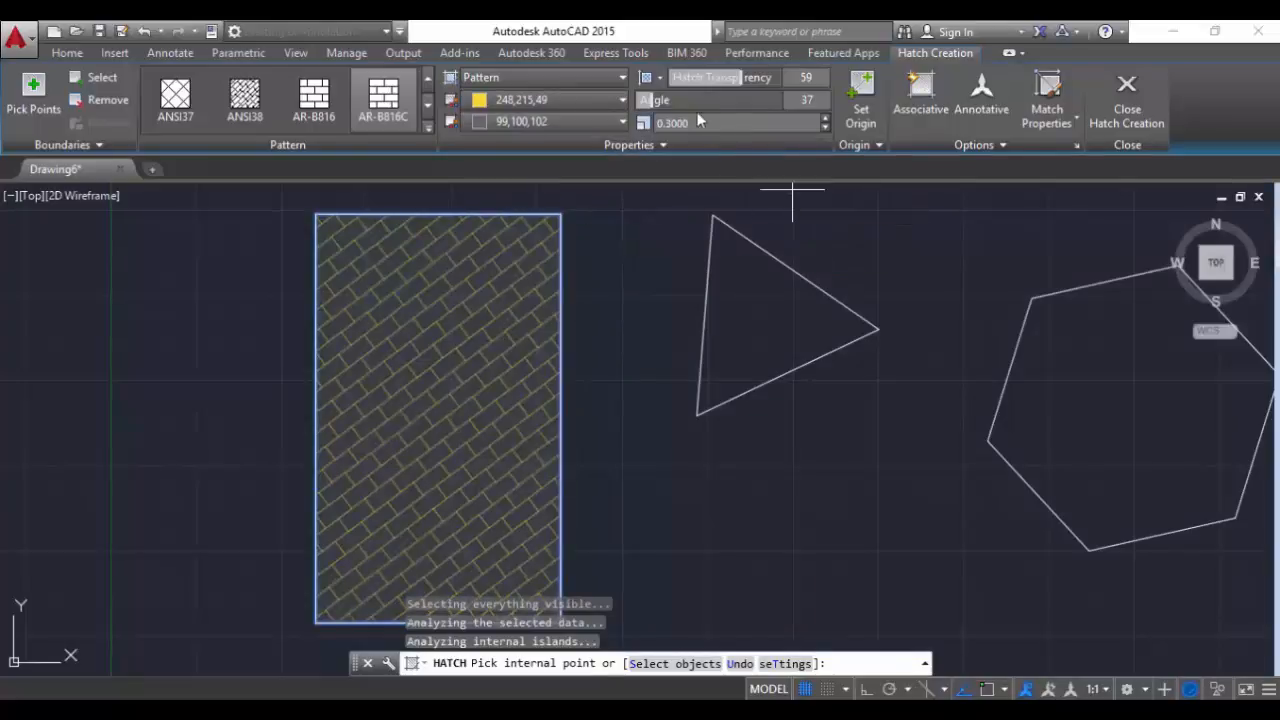
Change the rectangle's hatch type to User defined and pick a point inside the rectangle.
{"action": "left_click", "coordinate": [502, 77]}
{"action": "left_click", "coordinate": [503, 165]}
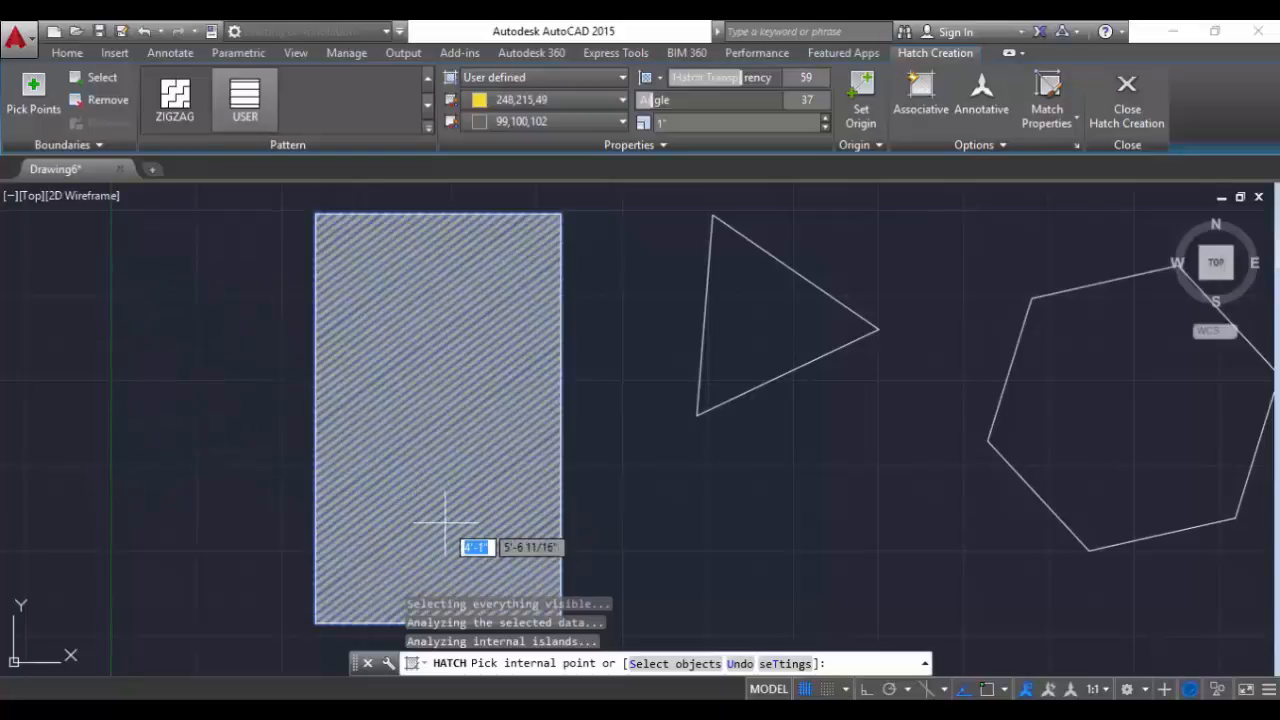
{"action": "left_click", "coordinate": [541, 460]}
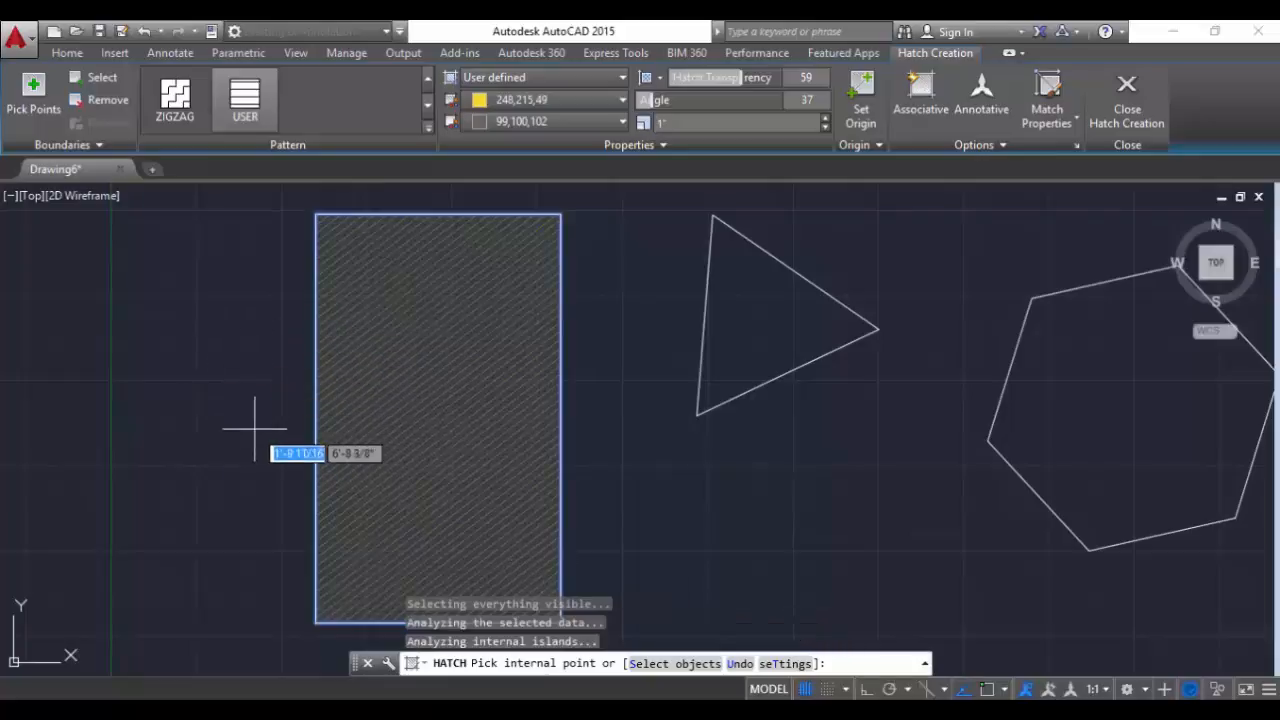
Try to hatch the empty area to the left of the rectangle, dismiss the error, and end the Hatch command.
{"action": "mouse_move", "coordinate": [264, 426]}
{"action": "middle_mouse_down"}
{"action": "mouse_move", "coordinate": [469, 429]}
{"action": "mouse_move", "coordinate": [634, 403]}
{"action": "middle_mouse_up"}
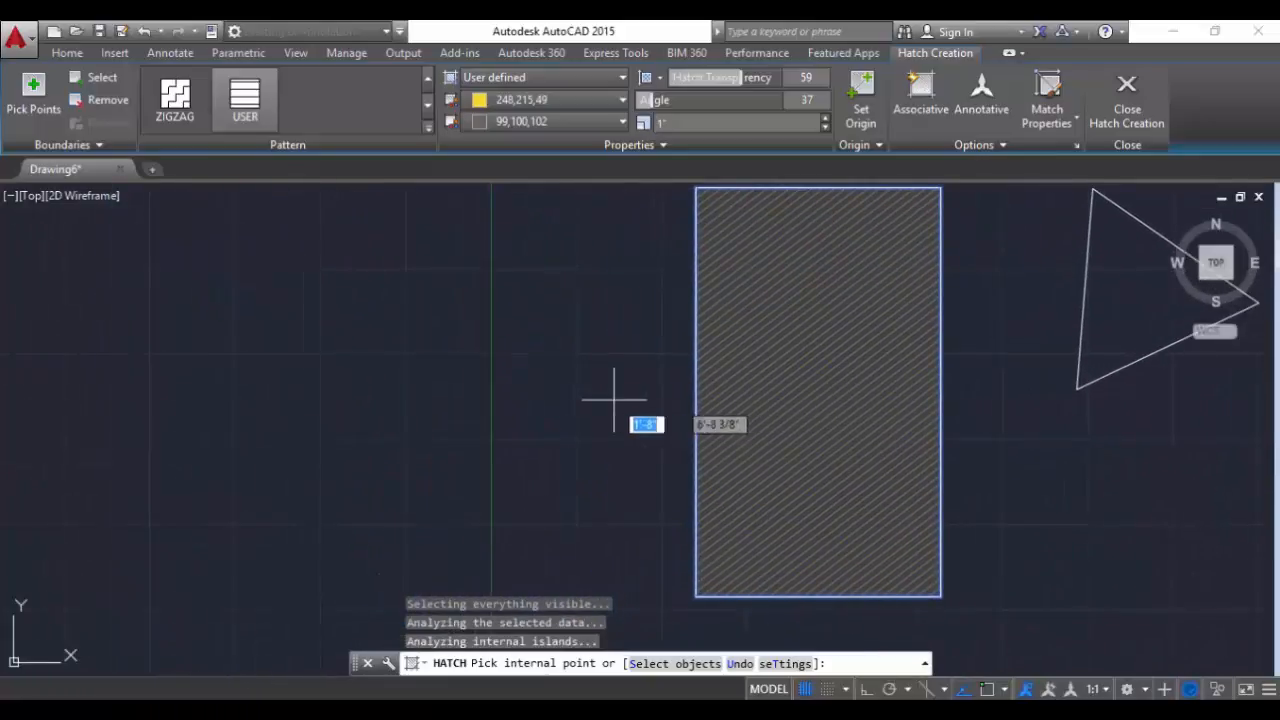
{"action": "left_click", "coordinate": [341, 465]}
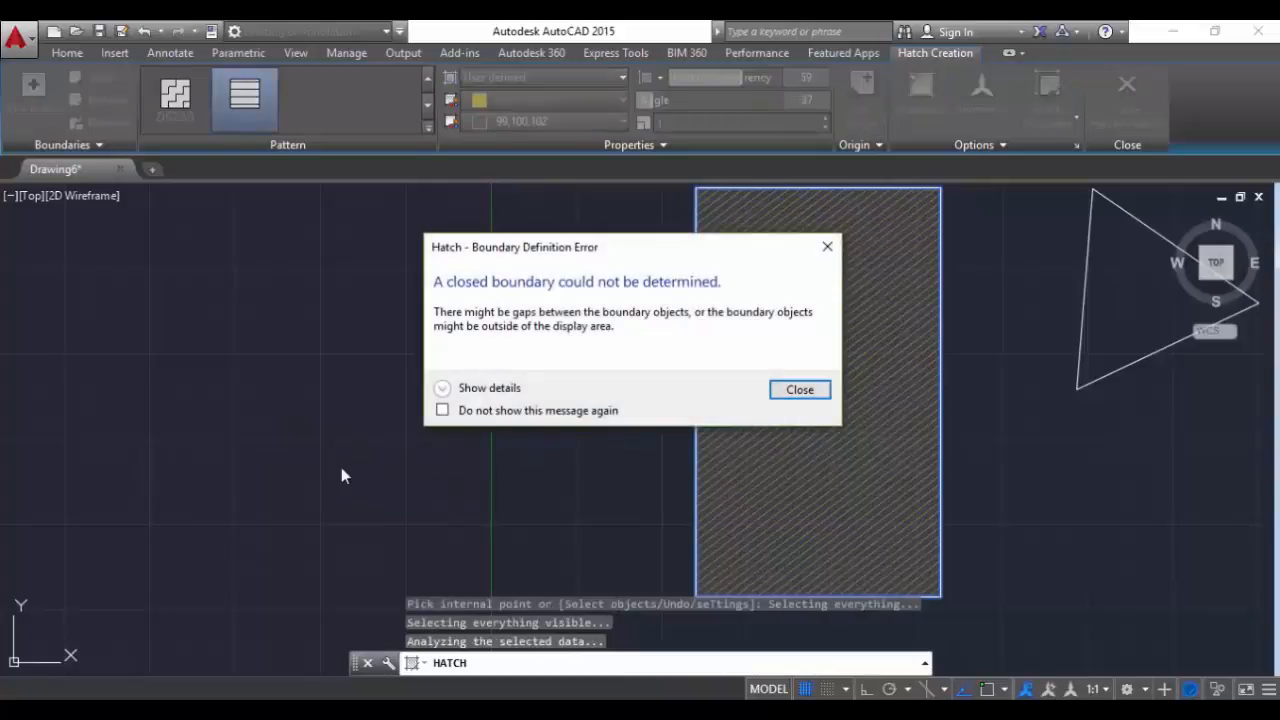
{"action": "left_click", "coordinate": [834, 251]}
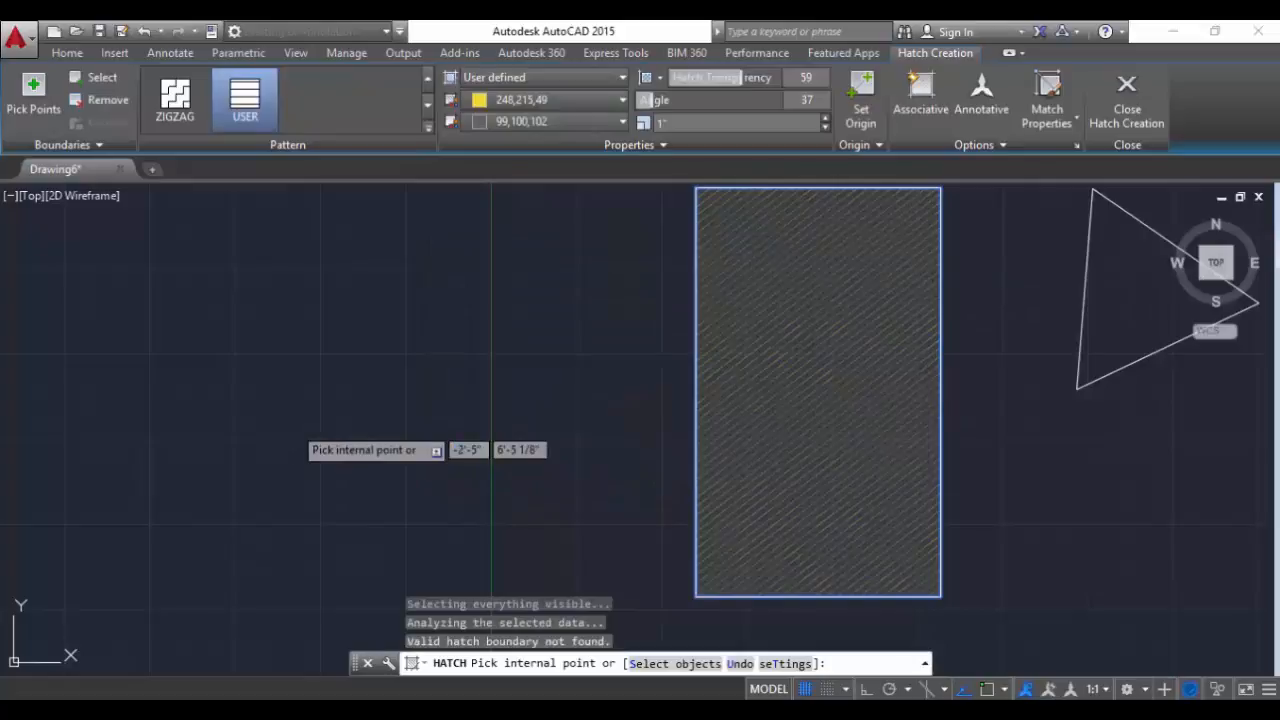
{"action": "key", "text": "Escape"}
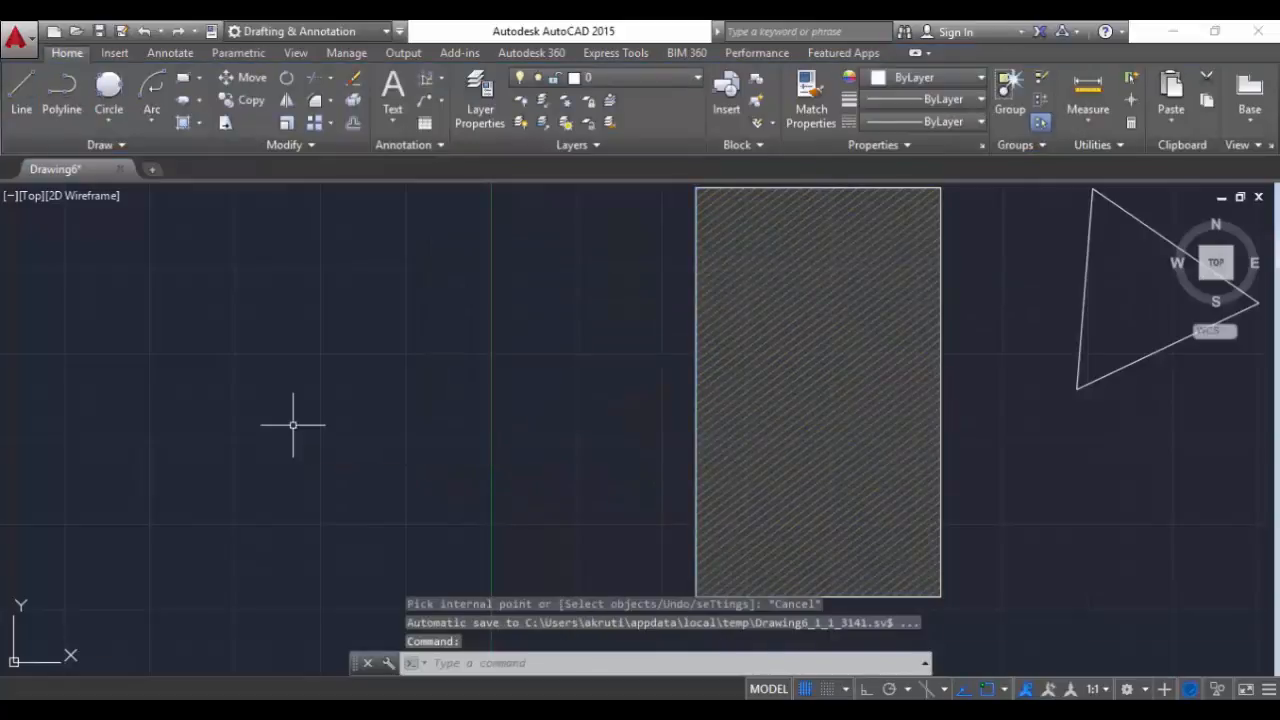
{"action": "type", "text": "SP"}
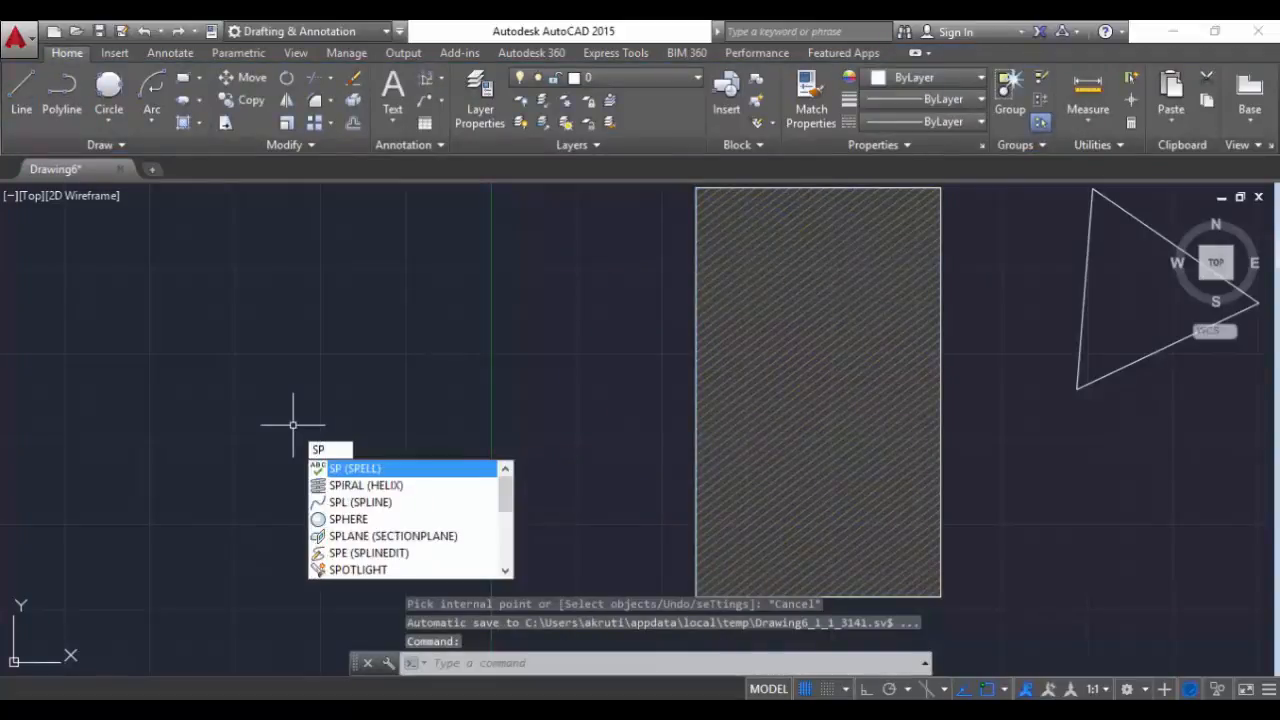
{"action": "type", "text": "L"}
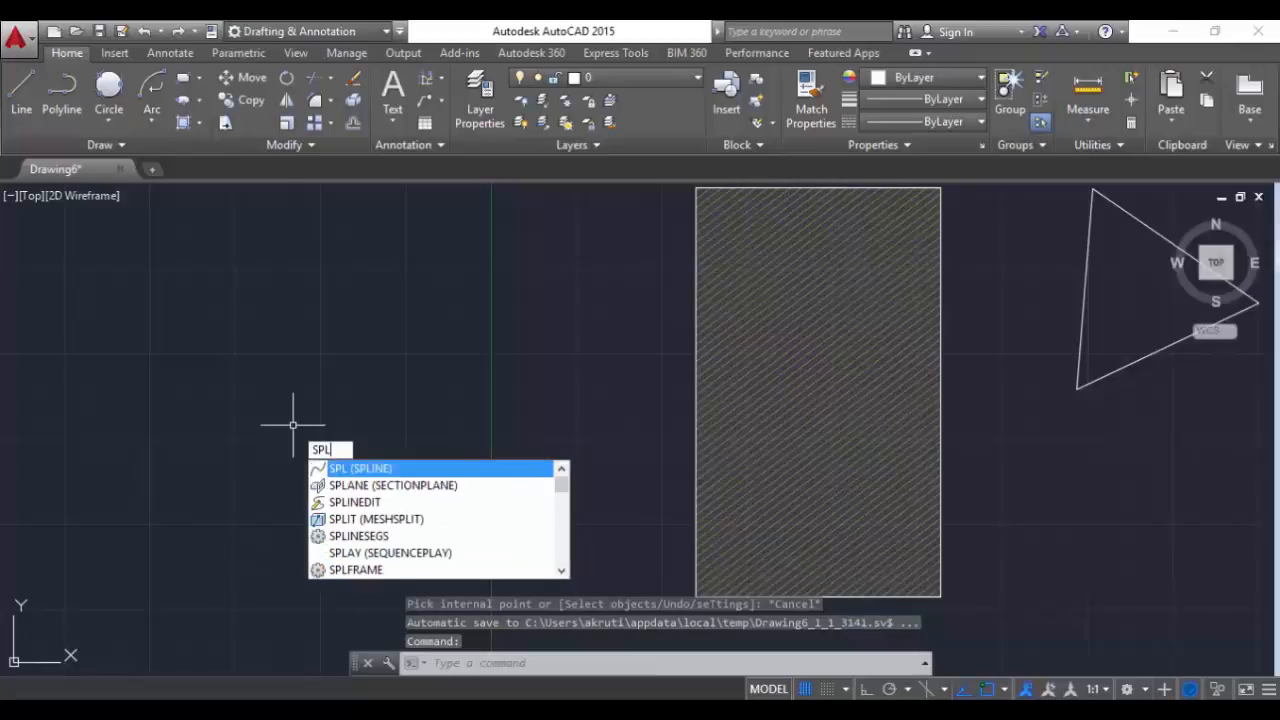
{"action": "key", "text": "Return"}
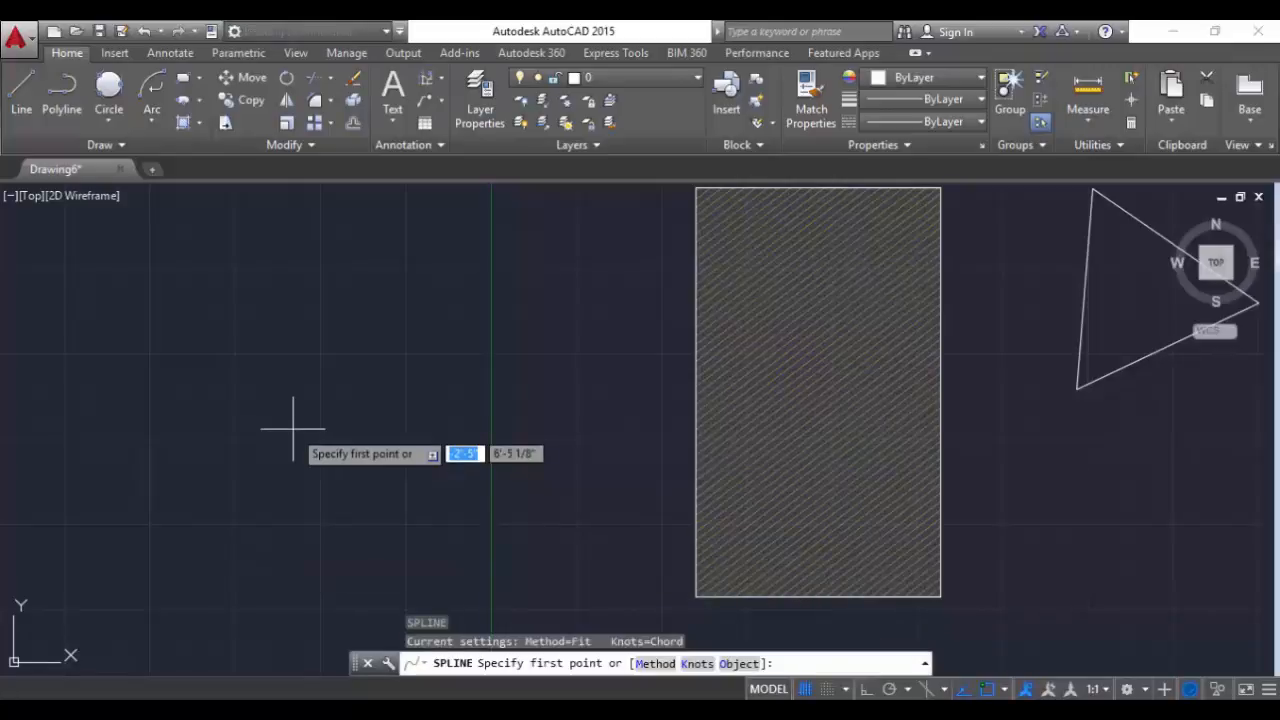
{"action": "left_click", "coordinate": [173, 327]}
{"action": "left_click", "coordinate": [196, 458]}
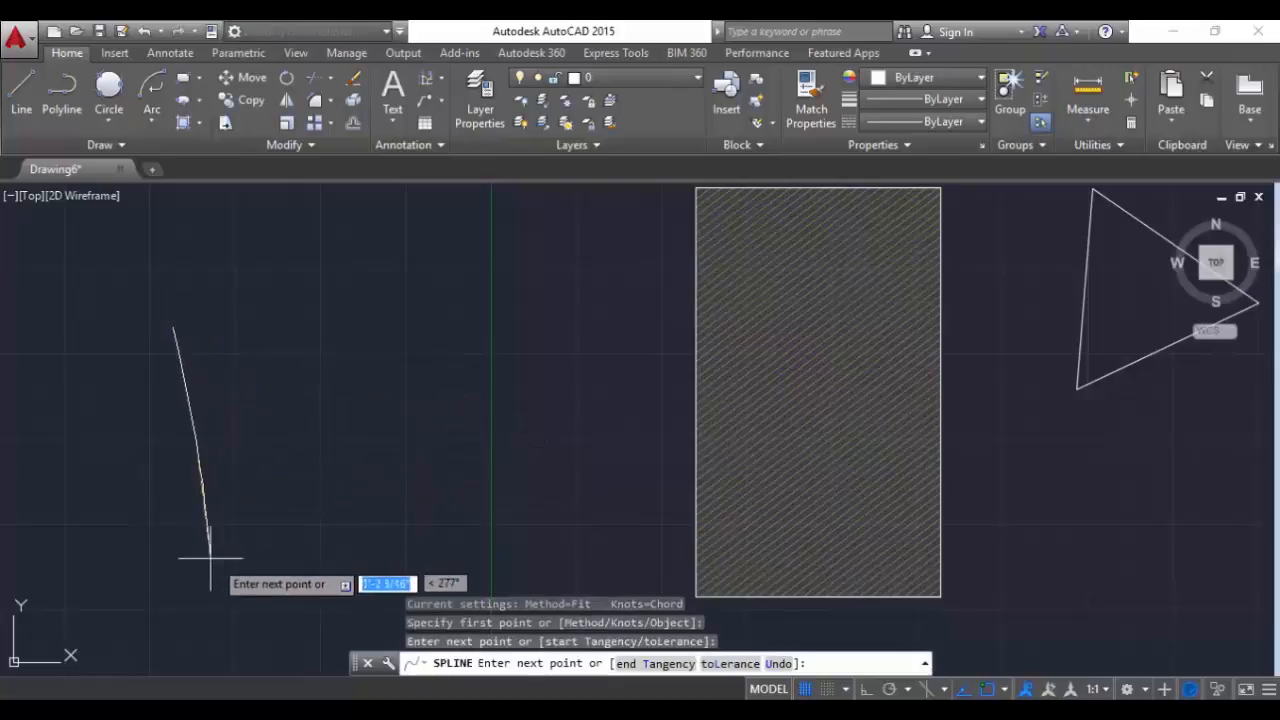
{"action": "left_click", "coordinate": [315, 516]}
{"action": "left_click", "coordinate": [435, 456]}
{"action": "left_click", "coordinate": [518, 505]}
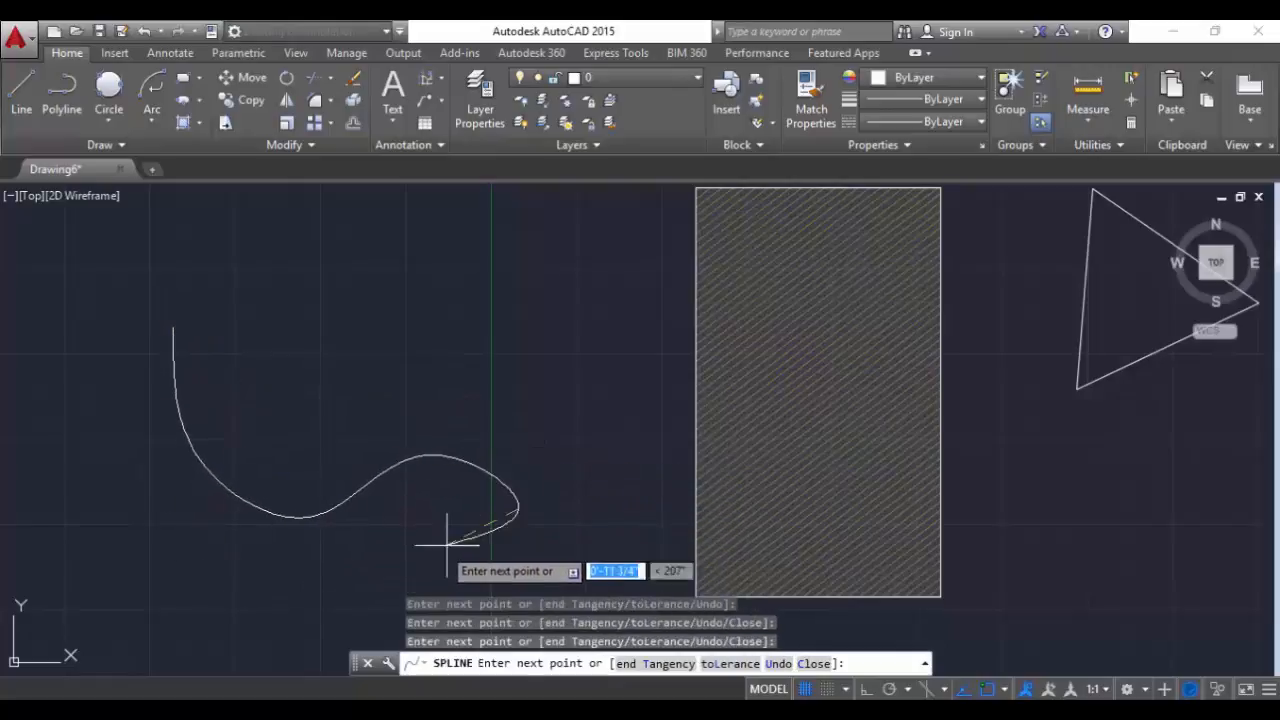
{"action": "middle_click_drag", "start_coordinate": [171, 549], "coordinate": [155, 359]}
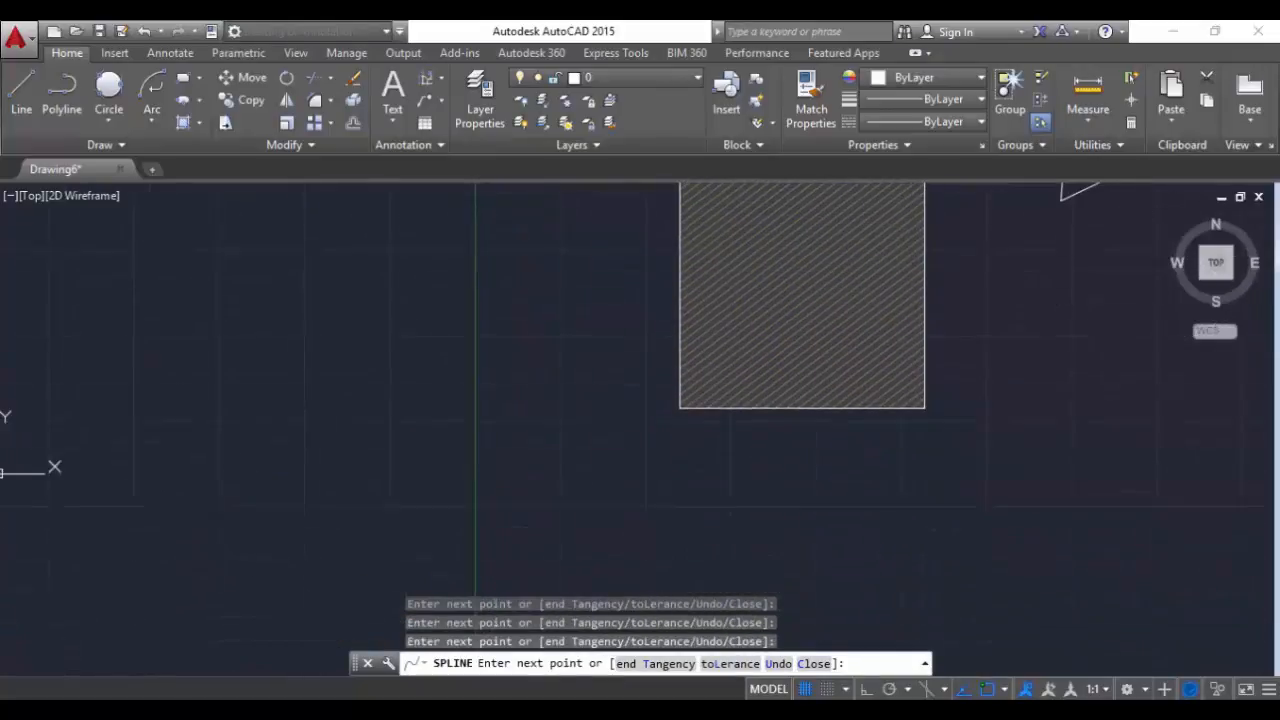
{"action": "left_click", "coordinate": [264, 406]}
{"action": "left_click", "coordinate": [222, 569]}
{"action": "left_click", "coordinate": [483, 556]}
{"action": "left_click", "coordinate": [589, 534]}
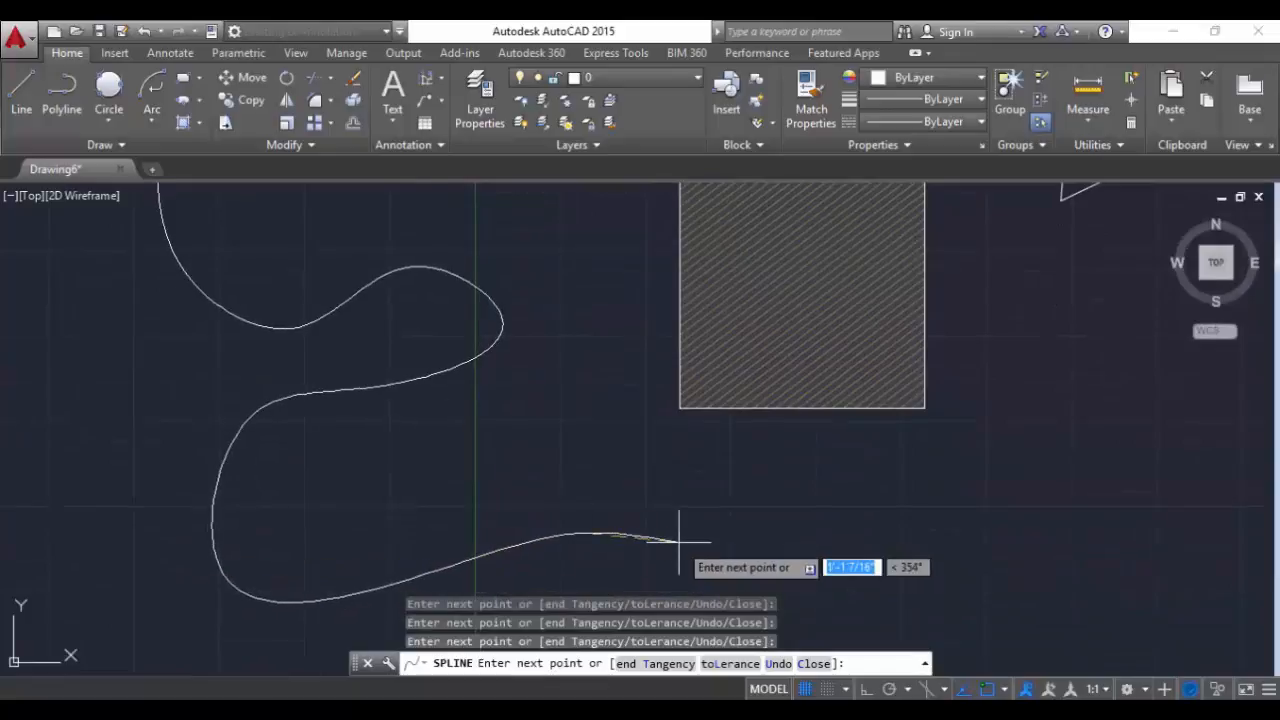
{"action": "left_click", "coordinate": [679, 541]}
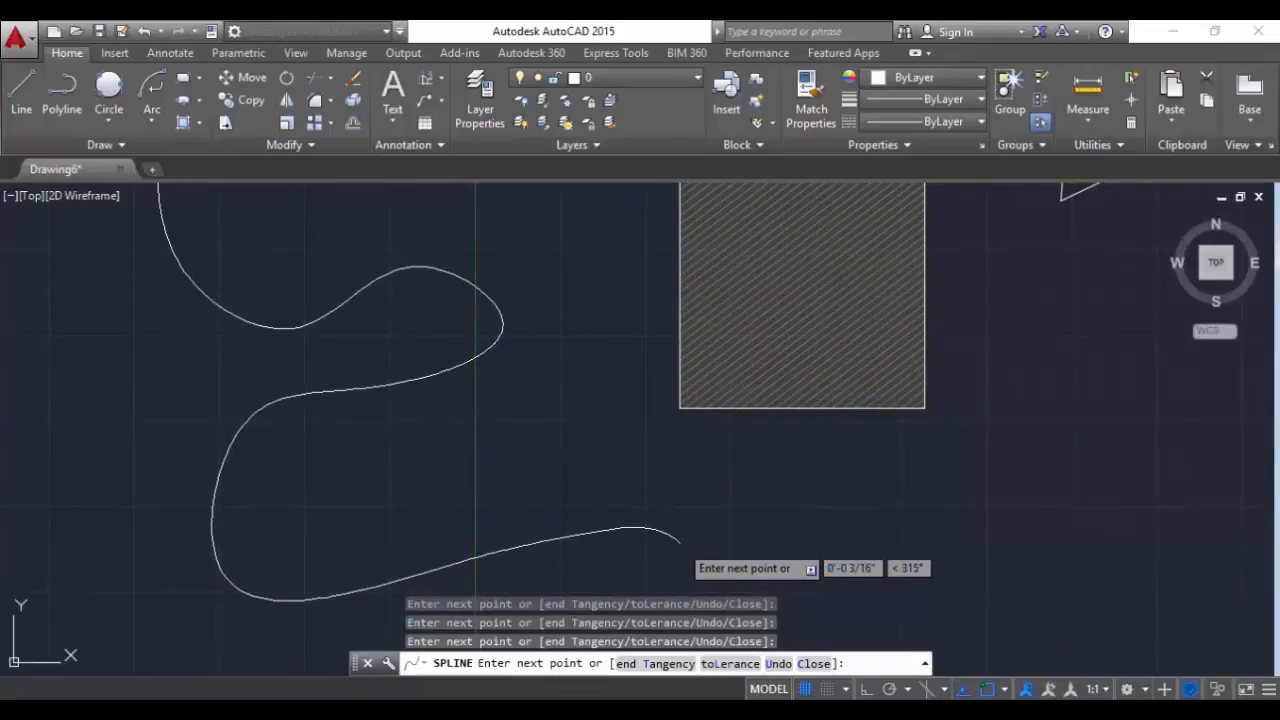
{"action": "key", "text": "Escape"}
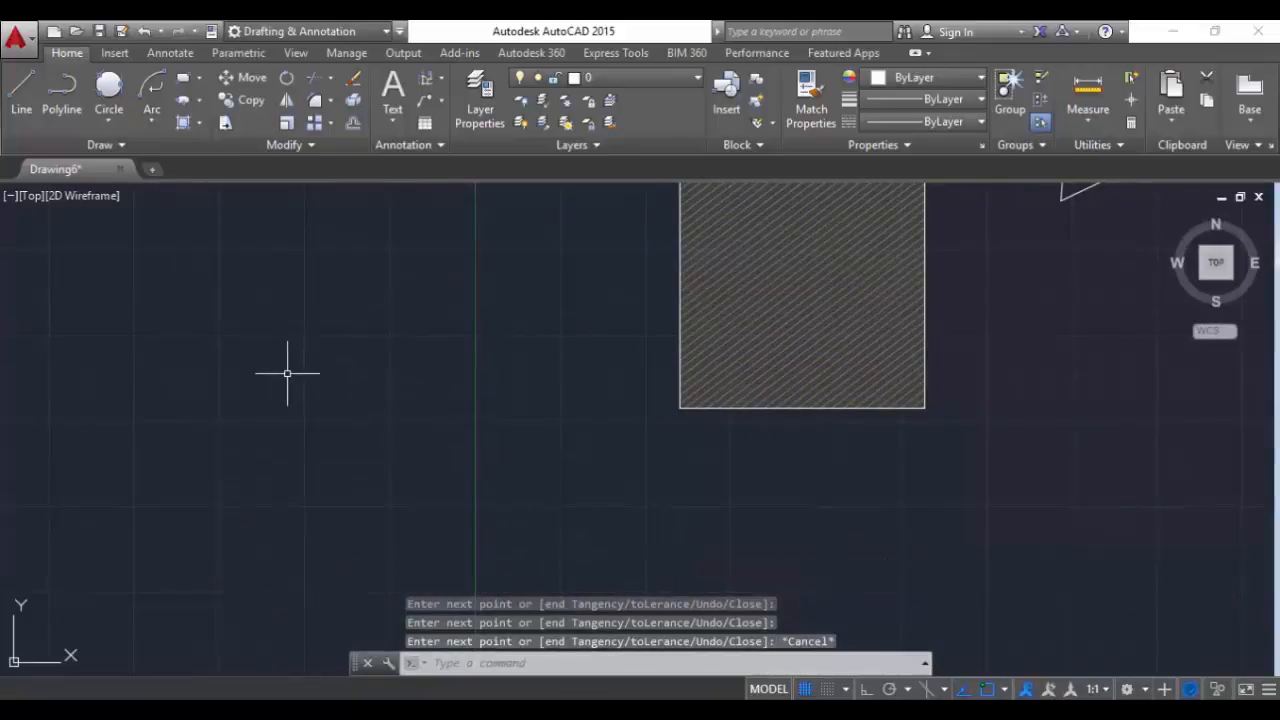
Draw a wavy open spline through eight fit points, running from left of the hatched rectangle to just below it.
{"action": "type", "text": "spl"}
{"action": "key", "text": "Return"}
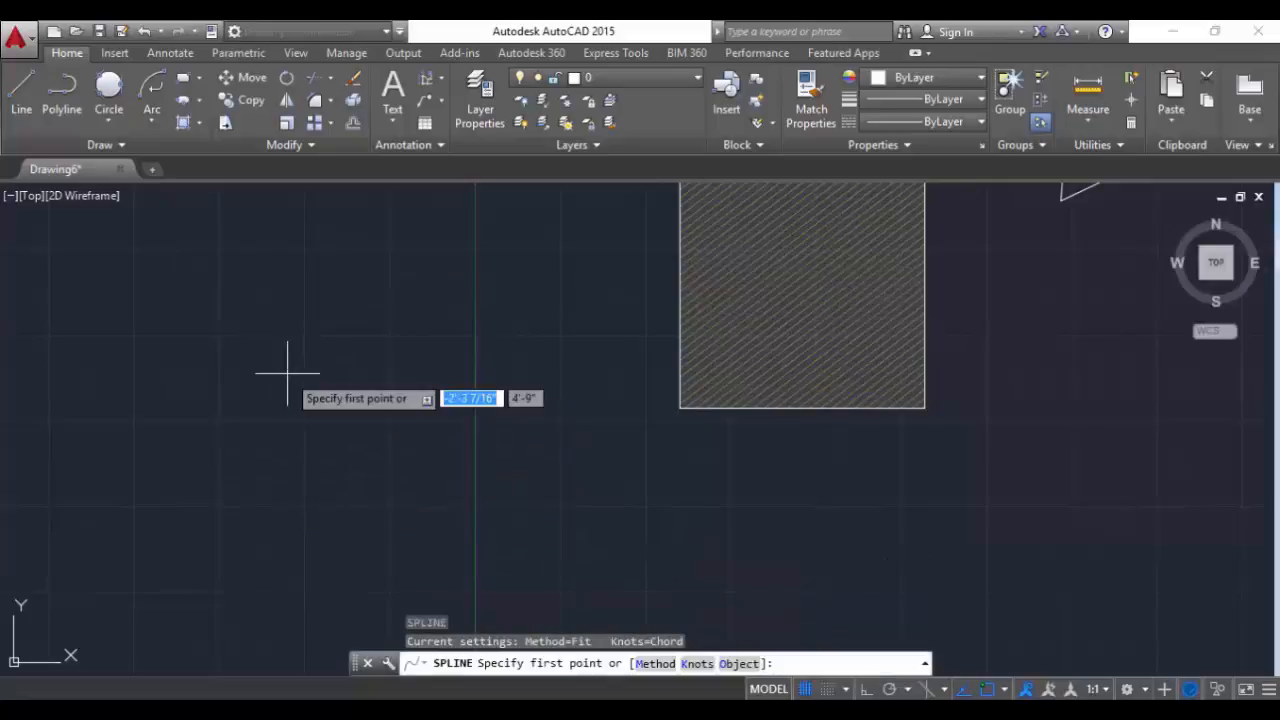
{"action": "left_click", "coordinate": [111, 314]}
{"action": "left_click", "coordinate": [176, 410]}
{"action": "left_click", "coordinate": [273, 517]}
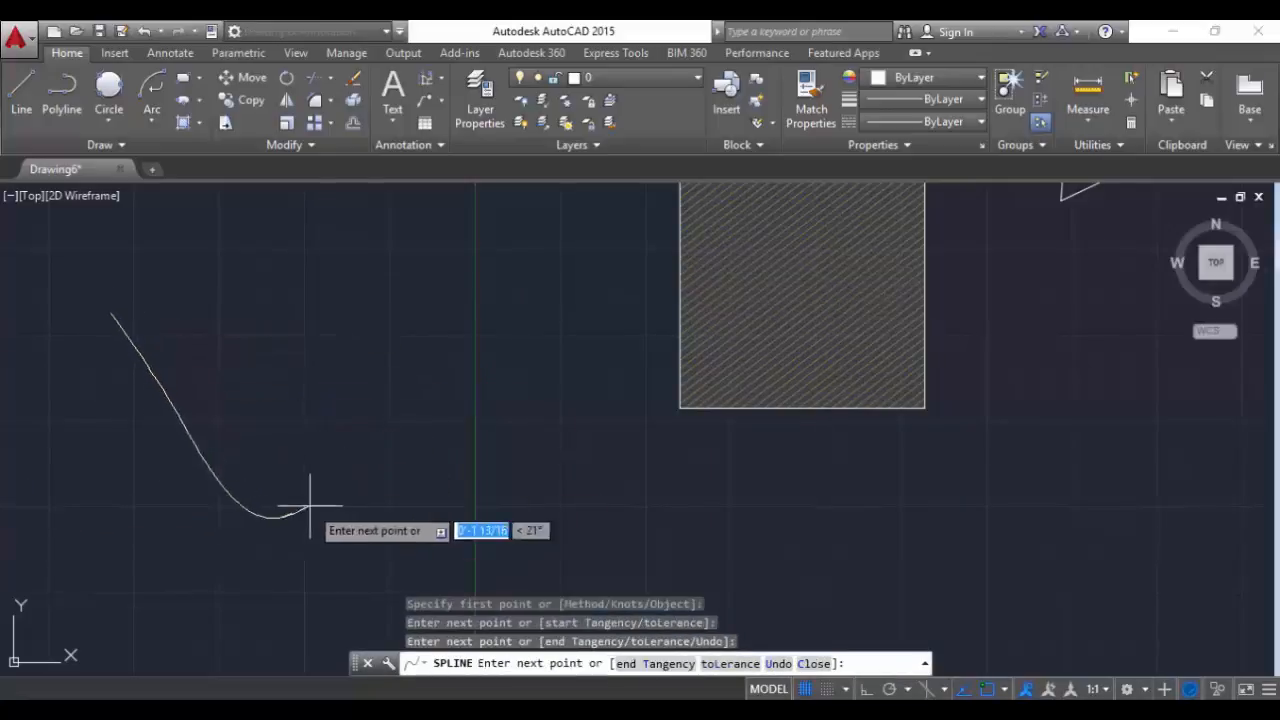
{"action": "left_click", "coordinate": [402, 415]}
{"action": "left_click", "coordinate": [491, 488]}
{"action": "left_click", "coordinate": [590, 535]}
{"action": "left_click", "coordinate": [670, 490]}
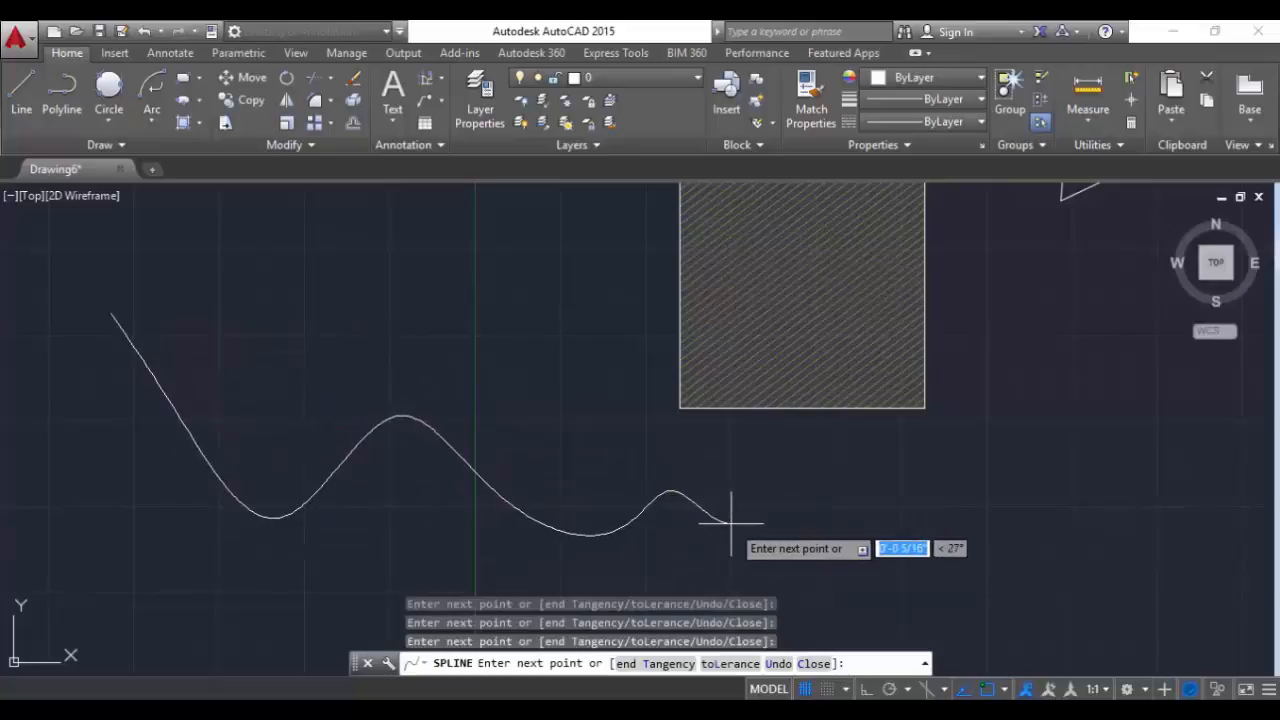
{"action": "key", "text": "Return"}
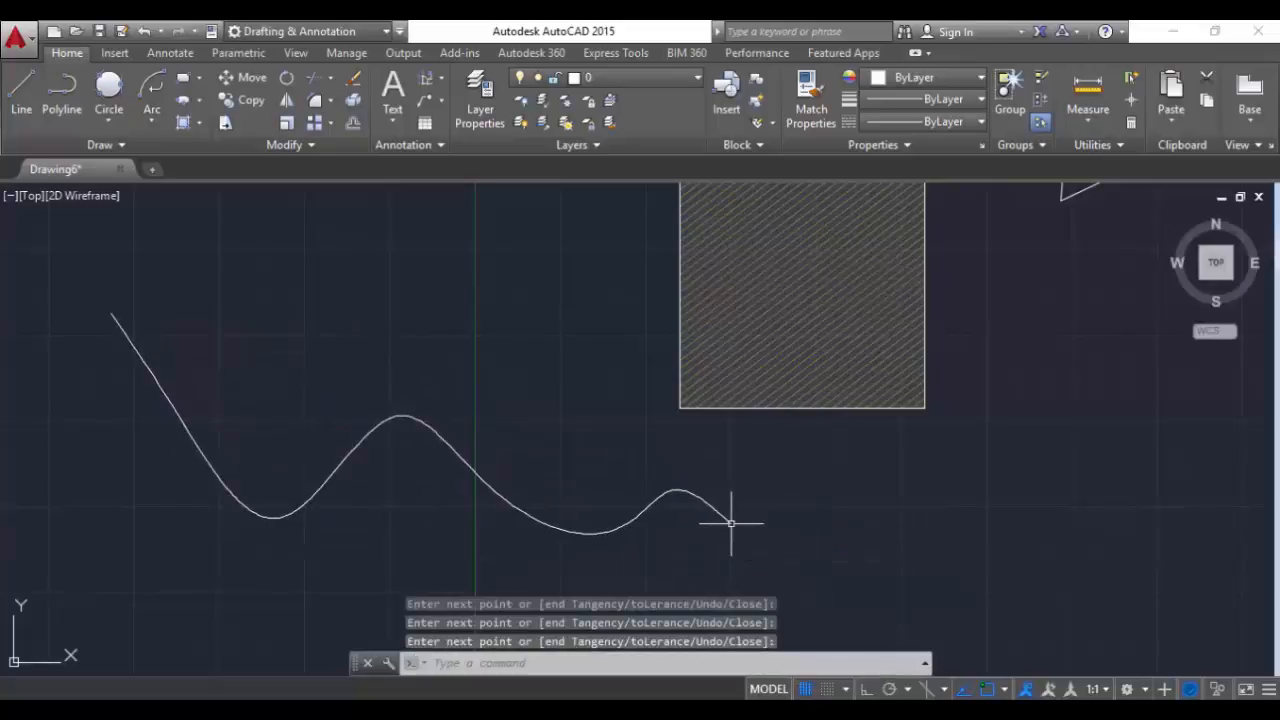
Stretch the spline's middle fit point down and left, and raise the fit point at its first valley.
{"action": "left_click", "coordinate": [503, 495]}
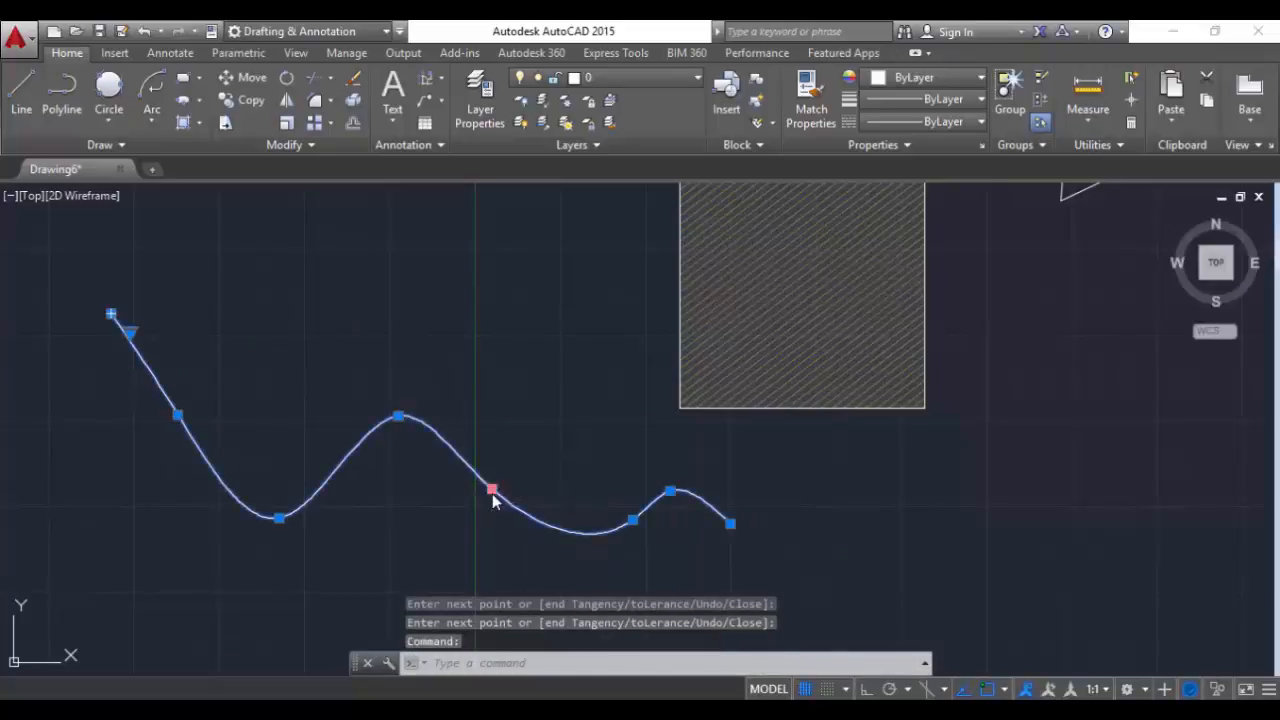
{"action": "left_click", "coordinate": [491, 489]}
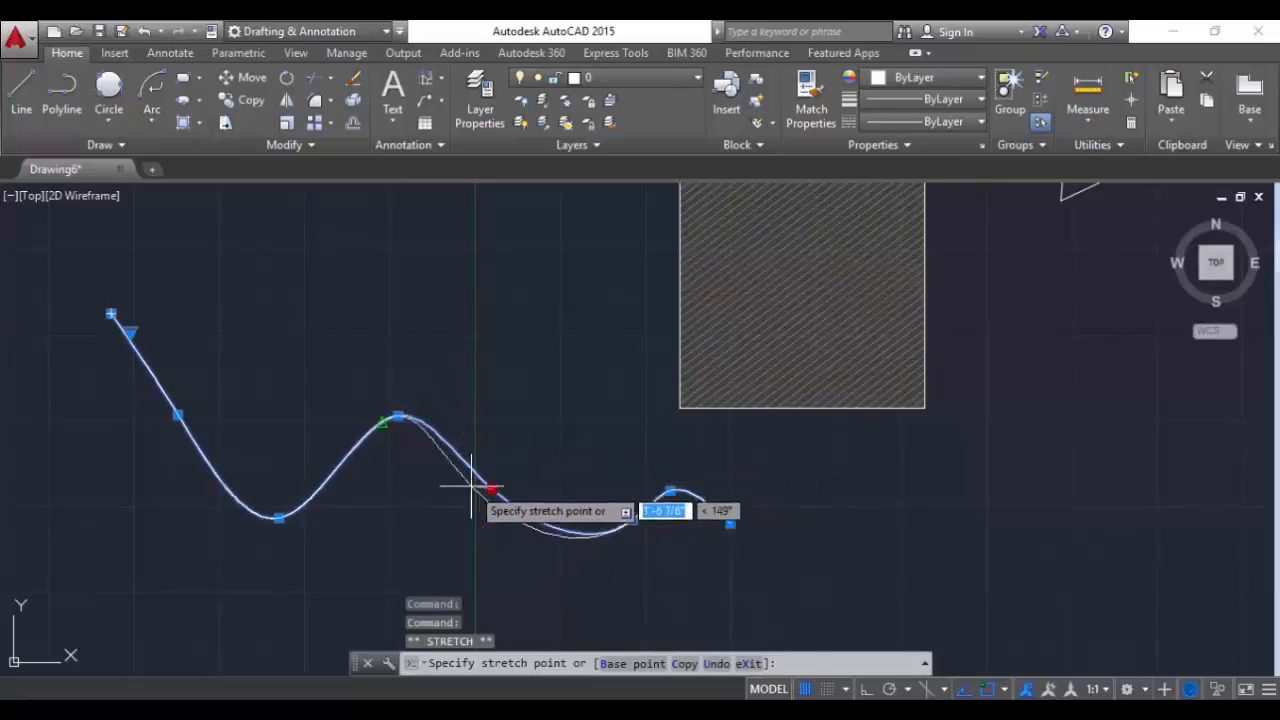
{"action": "left_click", "coordinate": [443, 508]}
{"action": "left_click", "coordinate": [279, 518]}
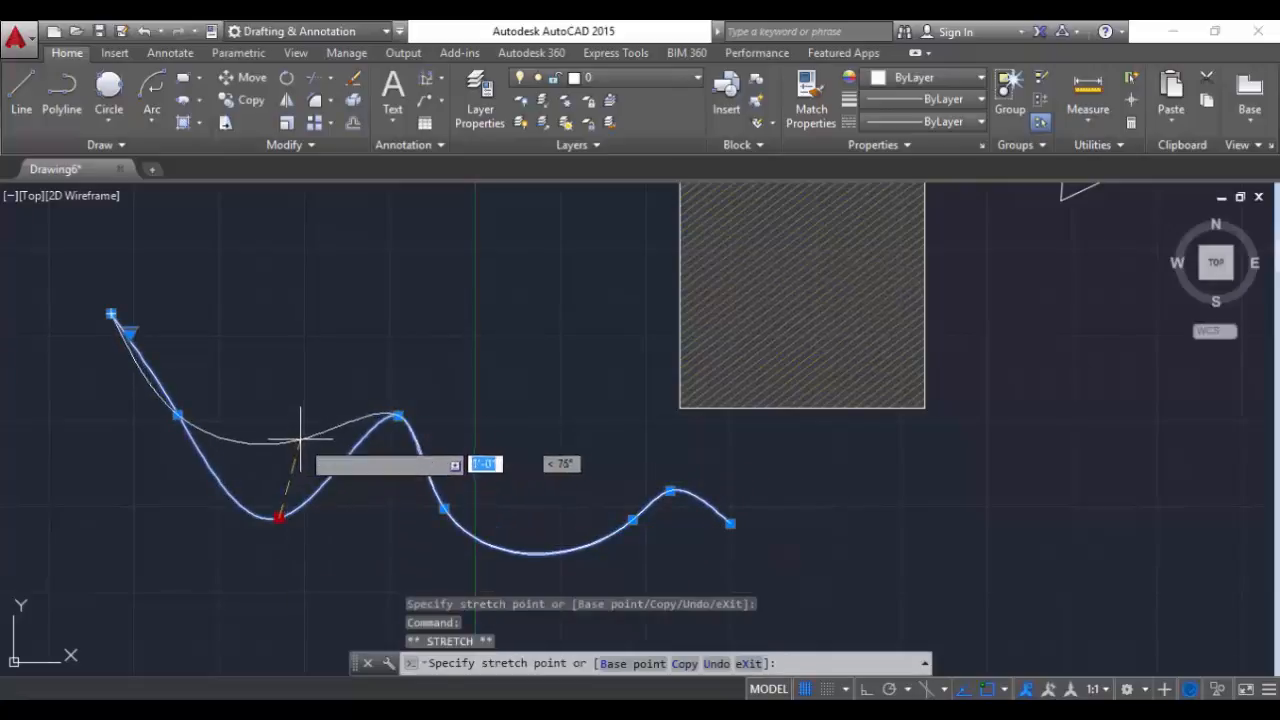
{"action": "left_click", "coordinate": [241, 448]}
Remove the spline's fit point at the first valley and the second fit point from its upper-left start.
{"action": "mouse_move", "coordinate": [242, 449]}
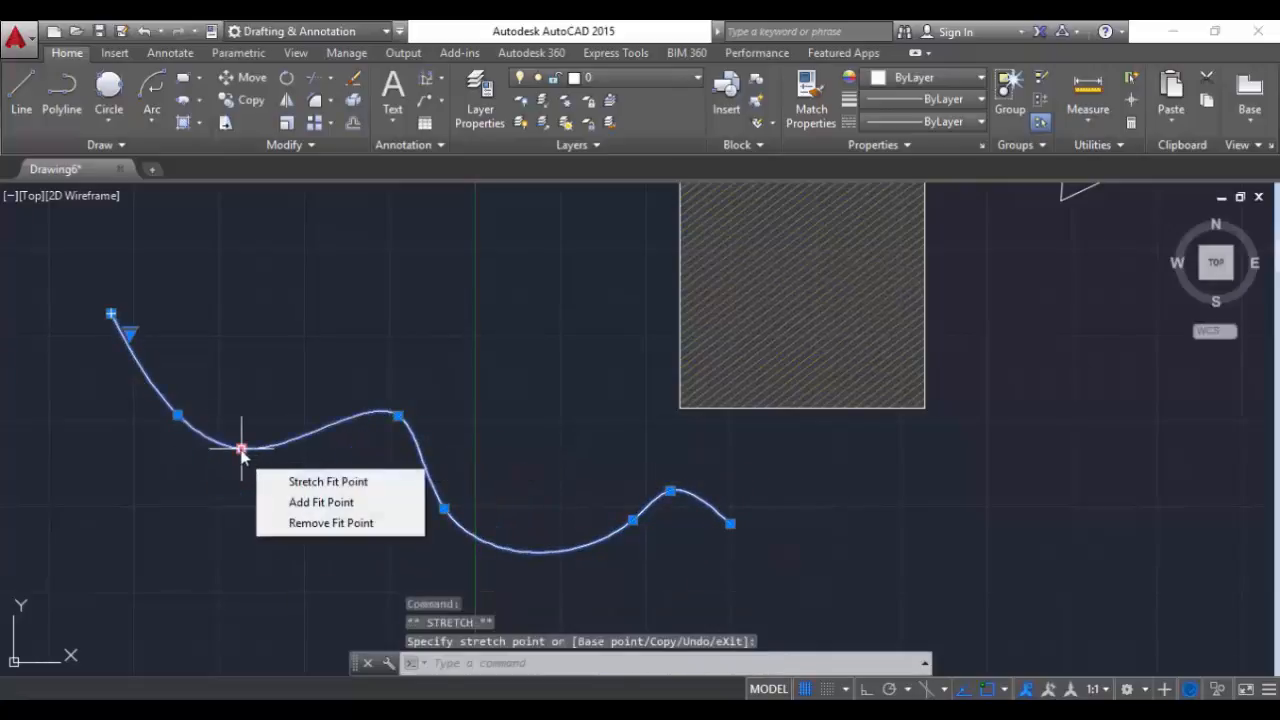
{"action": "left_click", "coordinate": [310, 523]}
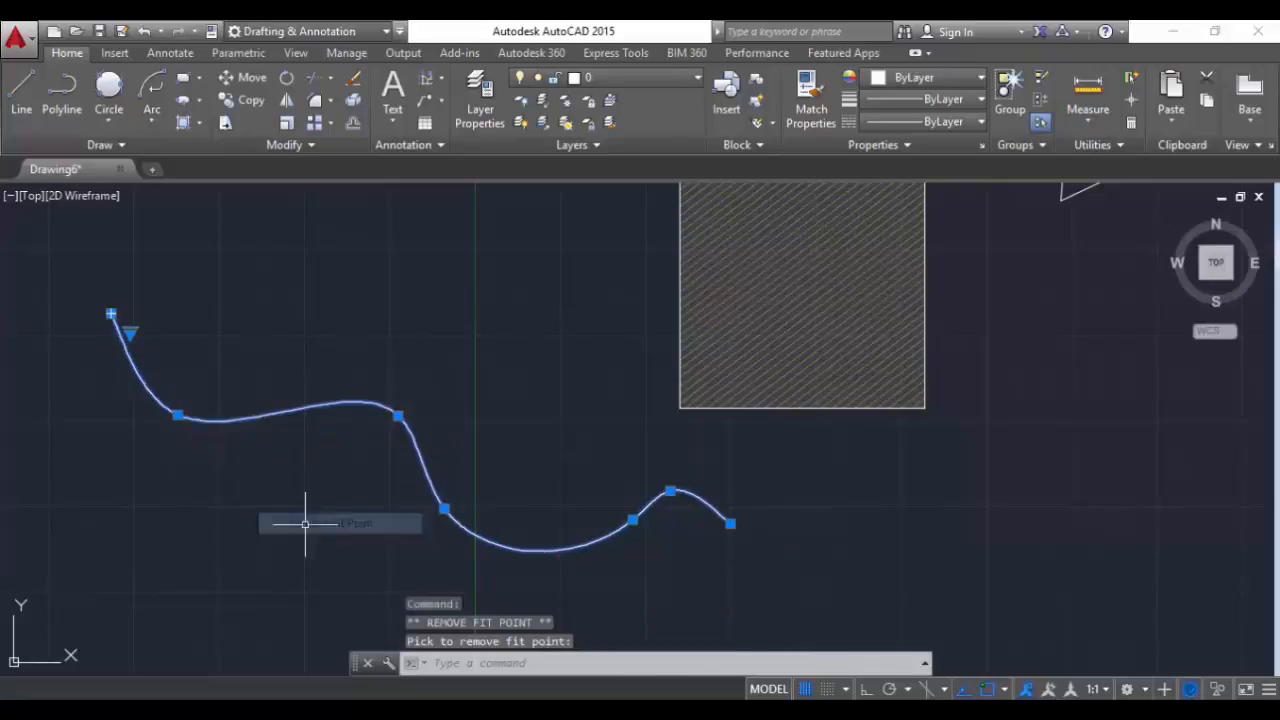
{"action": "left_click", "coordinate": [179, 417]}
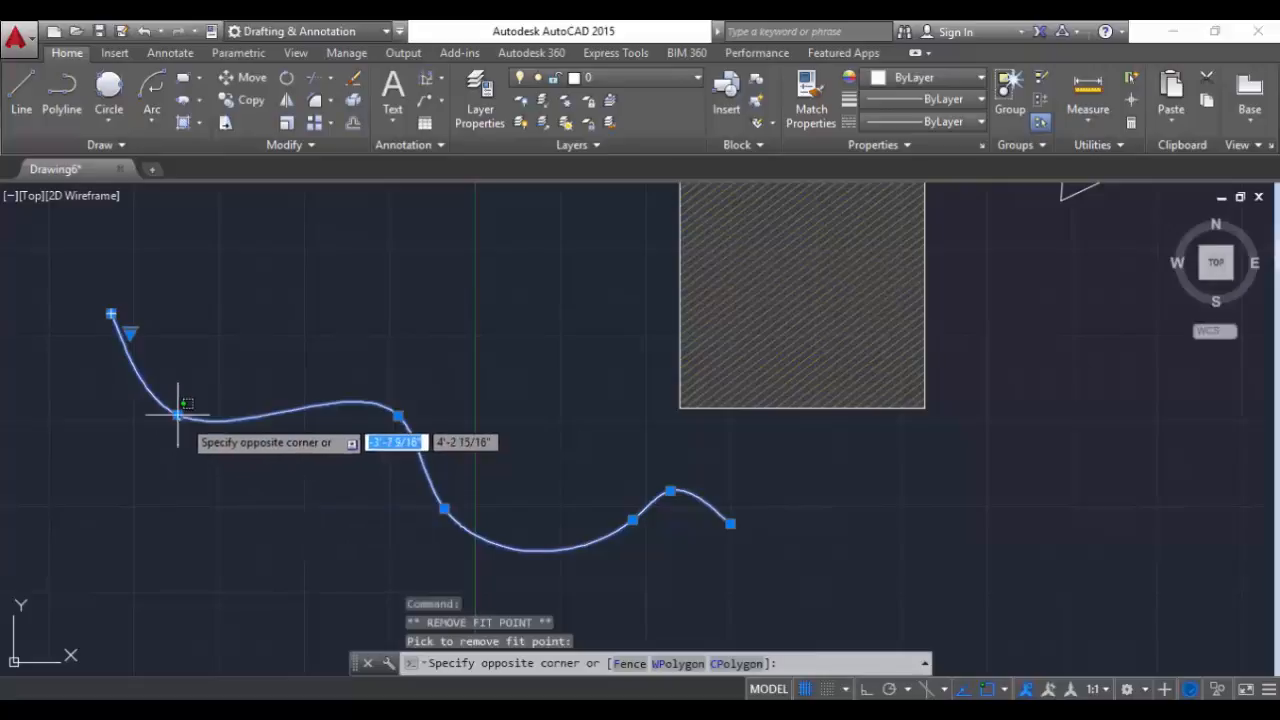
{"action": "left_click", "coordinate": [178, 415]}
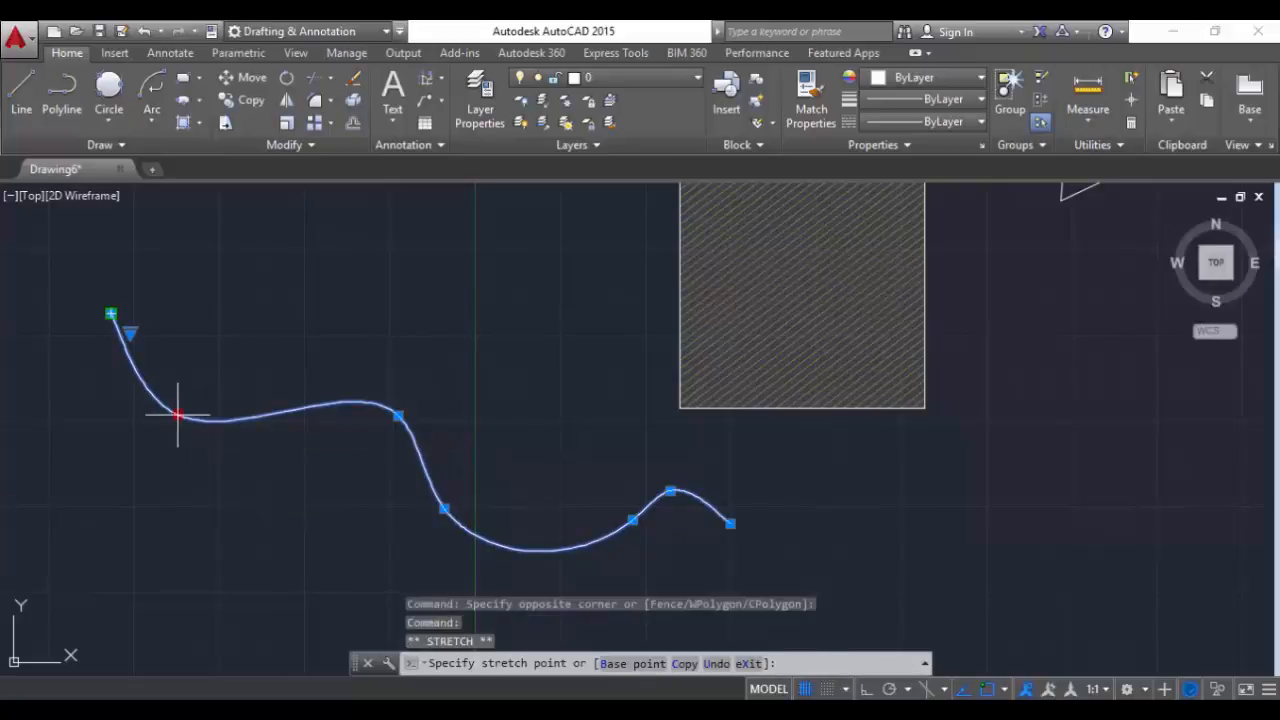
{"action": "left_click", "coordinate": [178, 415]}
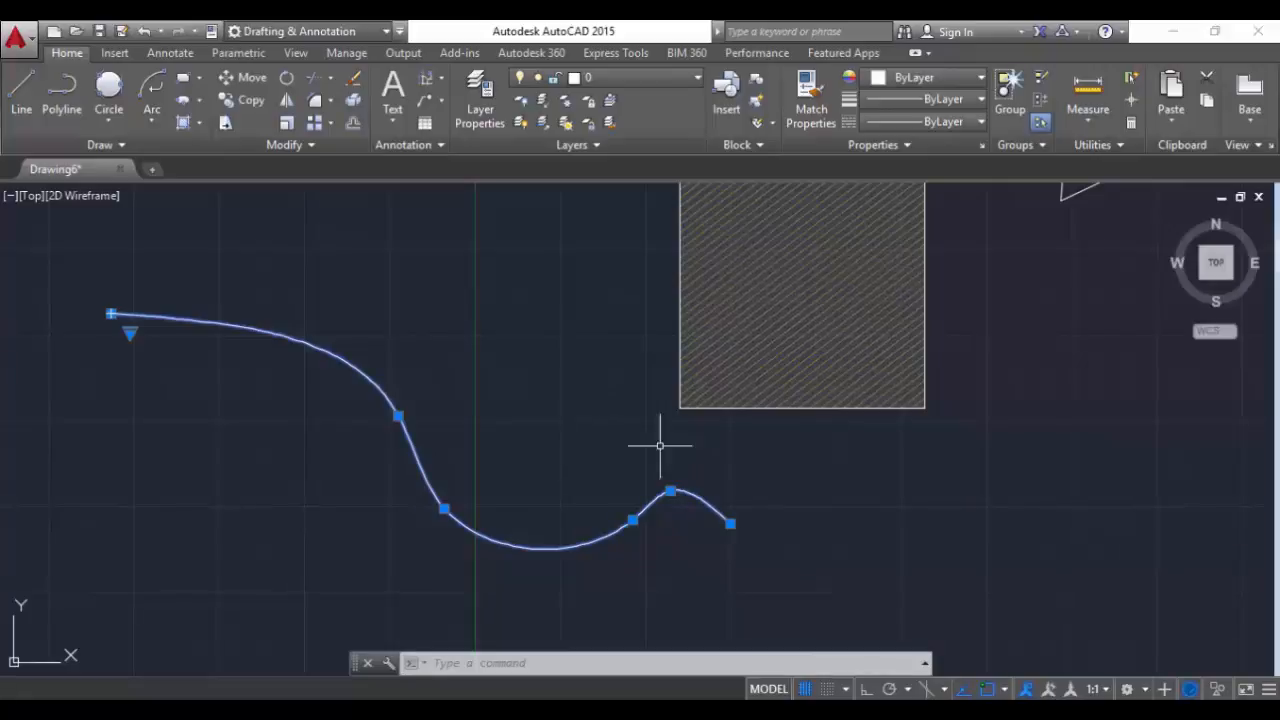
{"action": "mouse_move", "coordinate": [737, 366]}
{"action": "middle_mouse_down"}
{"action": "mouse_move", "coordinate": [617, 443]}
{"action": "mouse_move", "coordinate": [504, 598]}
{"action": "middle_mouse_up"}
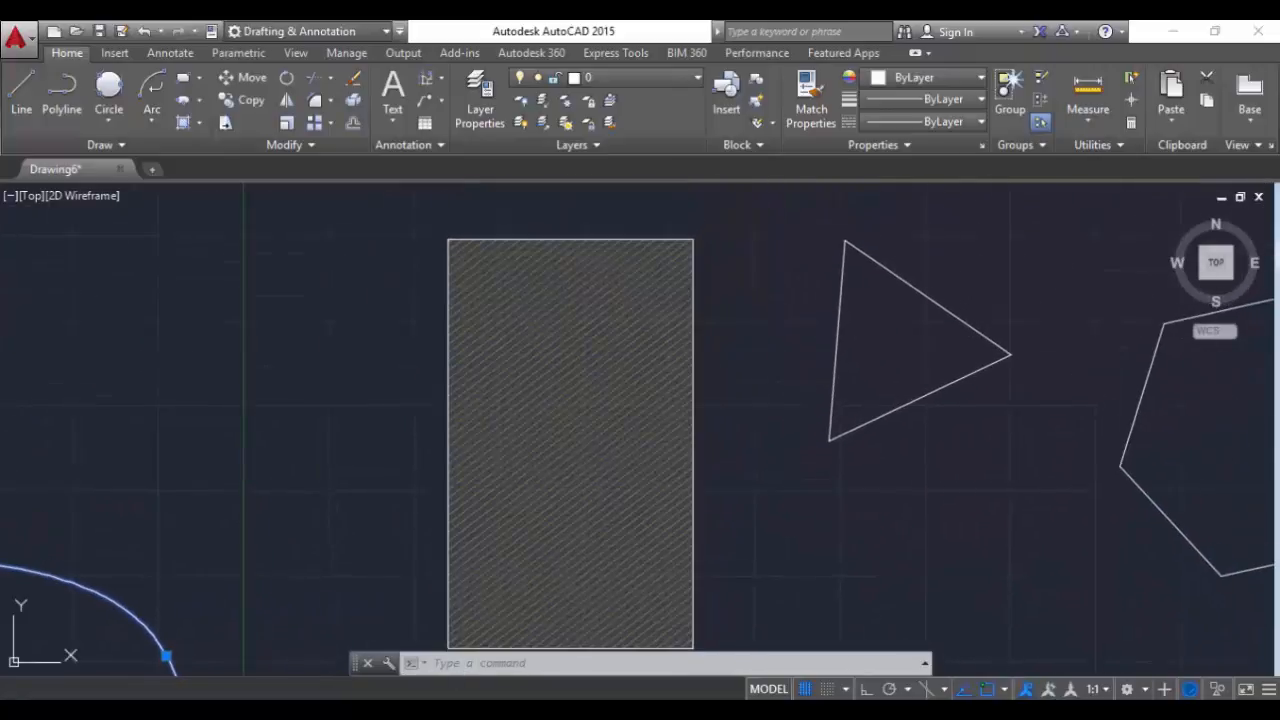